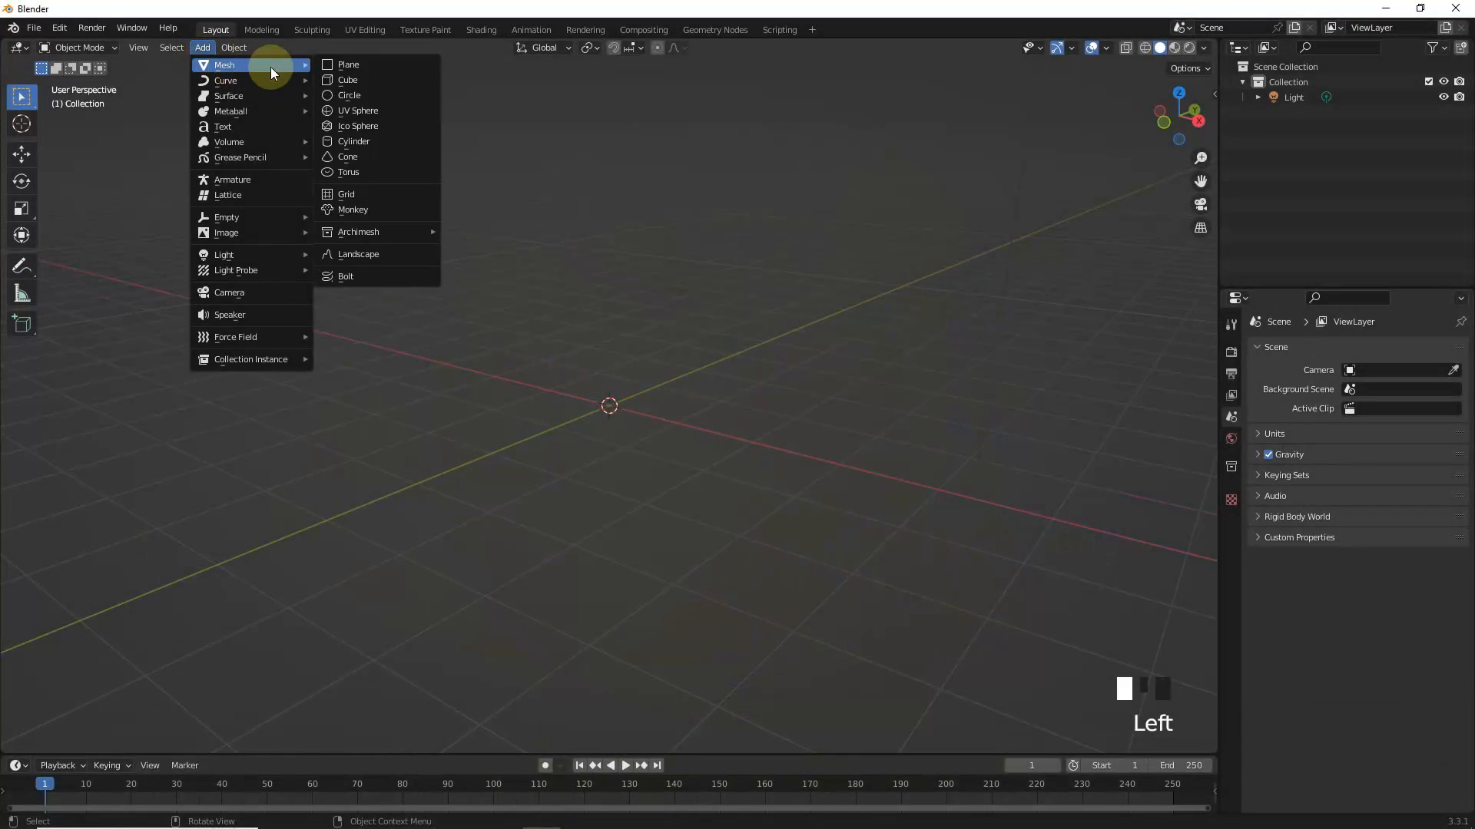
Step: Add a UV sphere and rotate it 90° about the X axis
click(418, 107)
scroll(740, 411, up, 4)
middle_drag(740, 412, 737, 469)
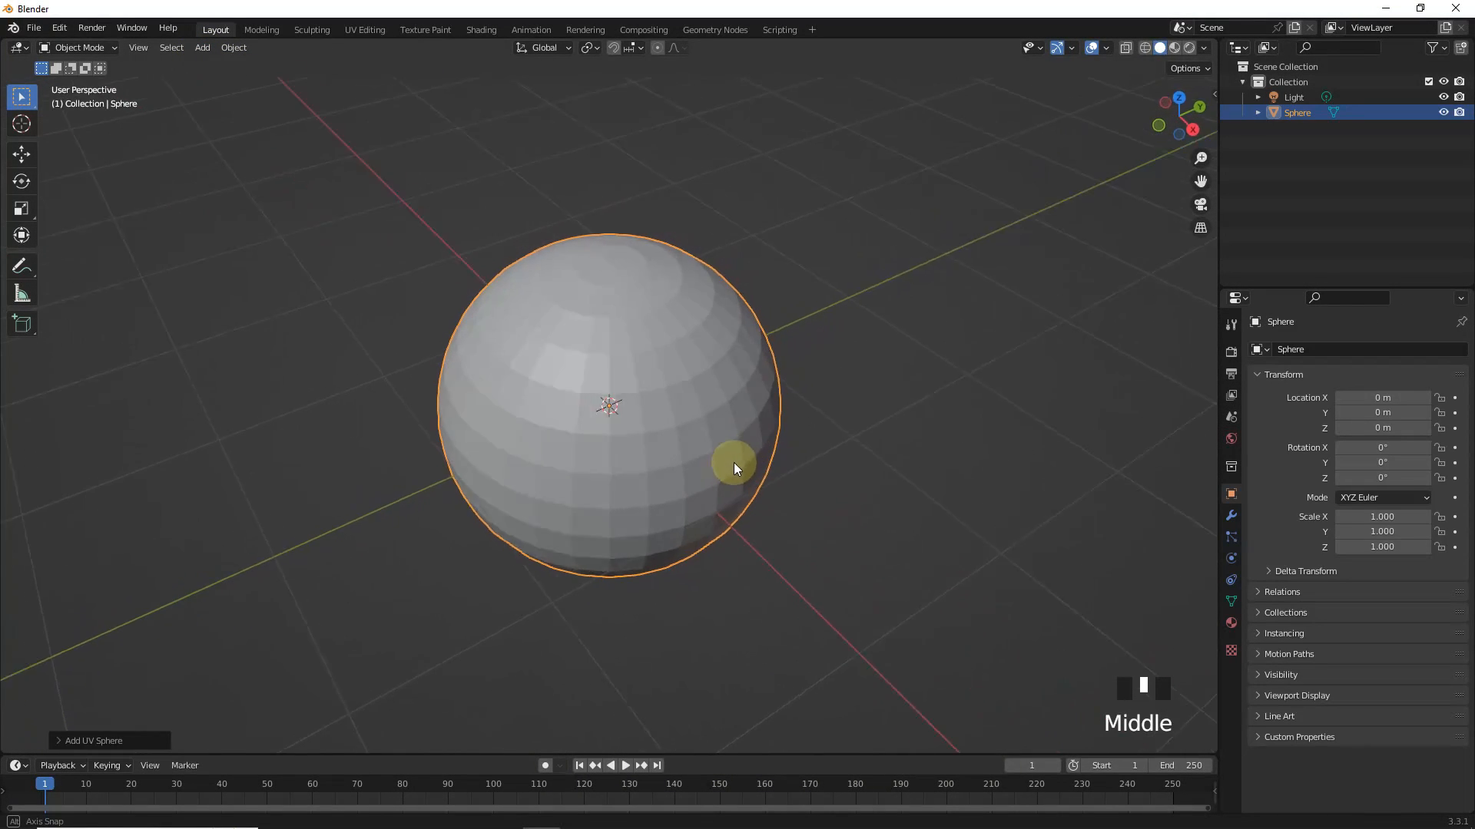
key(r)
key(x)
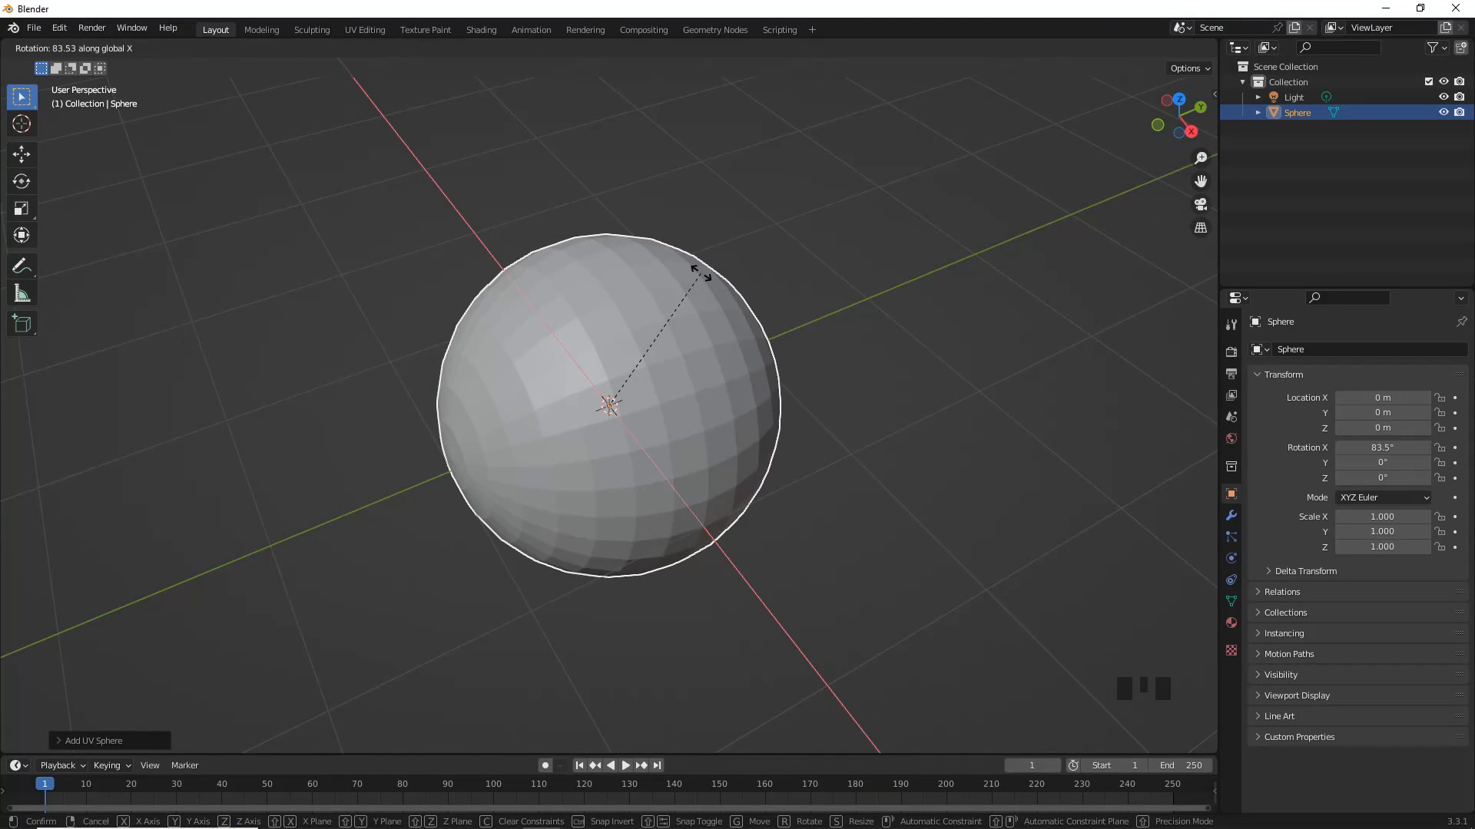
click(721, 255)
Step: In Edit Mode, cut one extra edge loop around the sphere near each of its two poles
key(KP_3)
key(Tab)
key(alt+a)
middle_drag(486, 369, 512, 443)
key(ctrl+r)
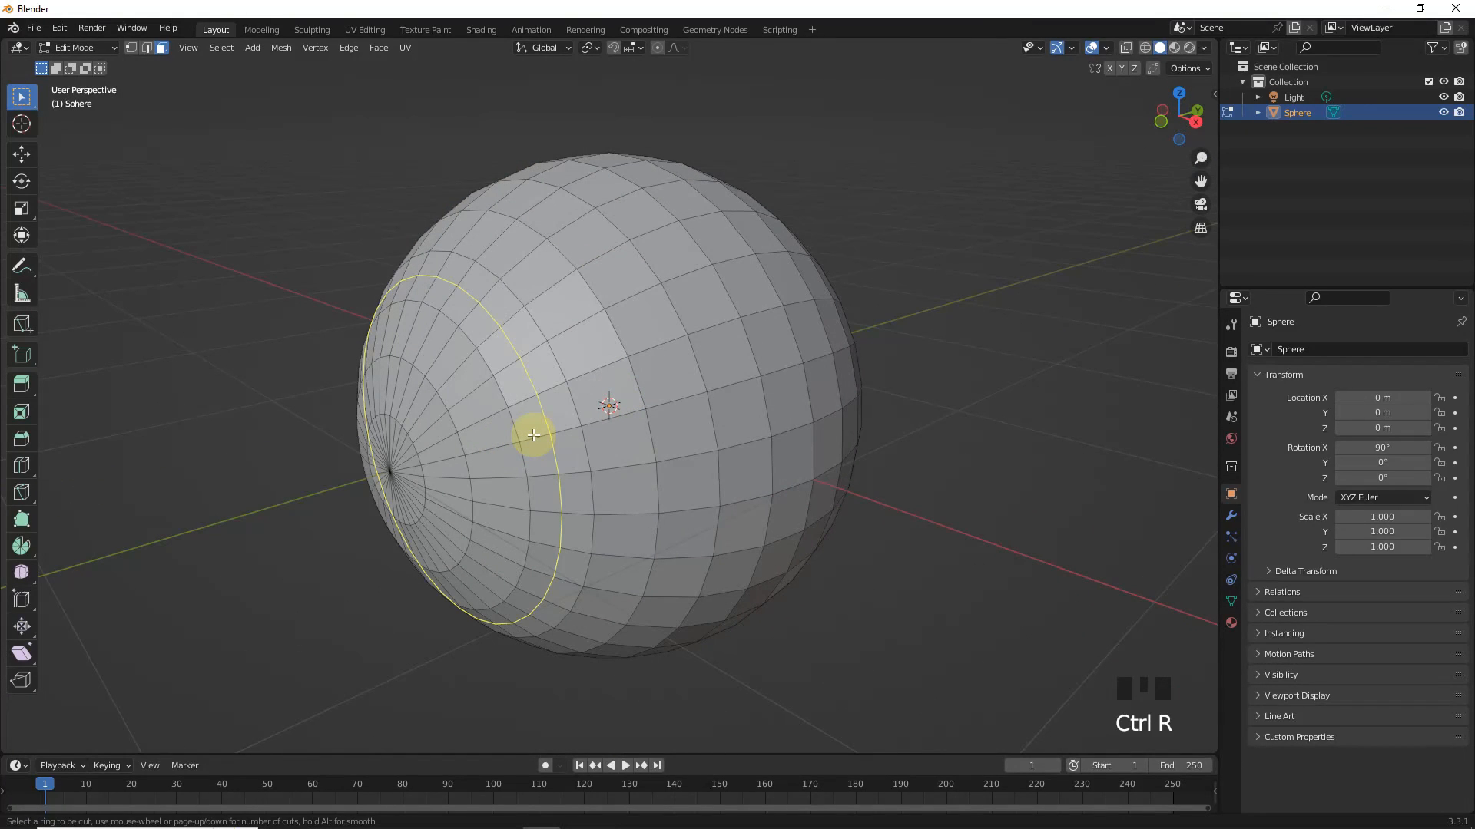
click(534, 436)
key(KP_3)
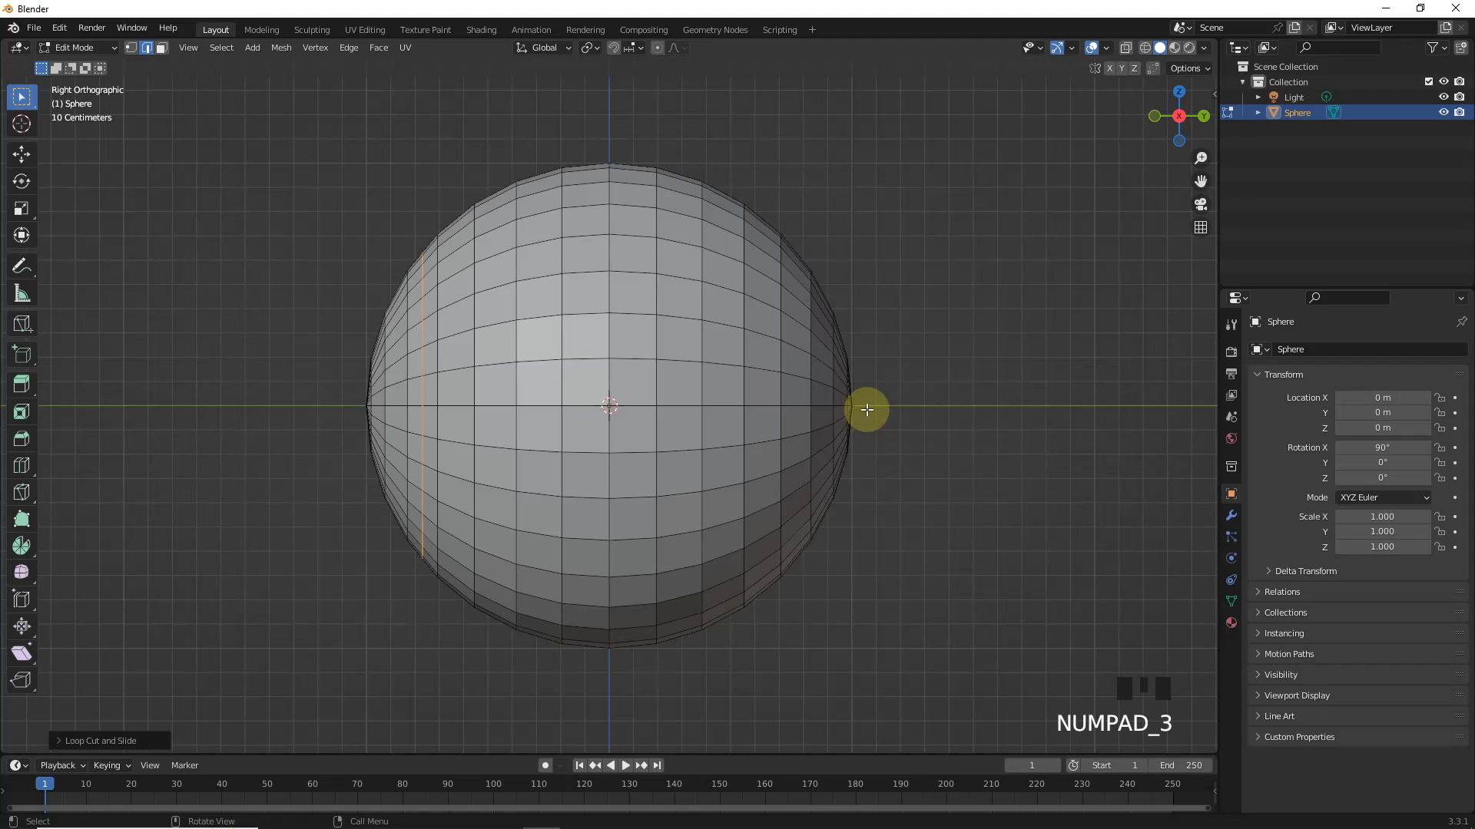
click(787, 297)
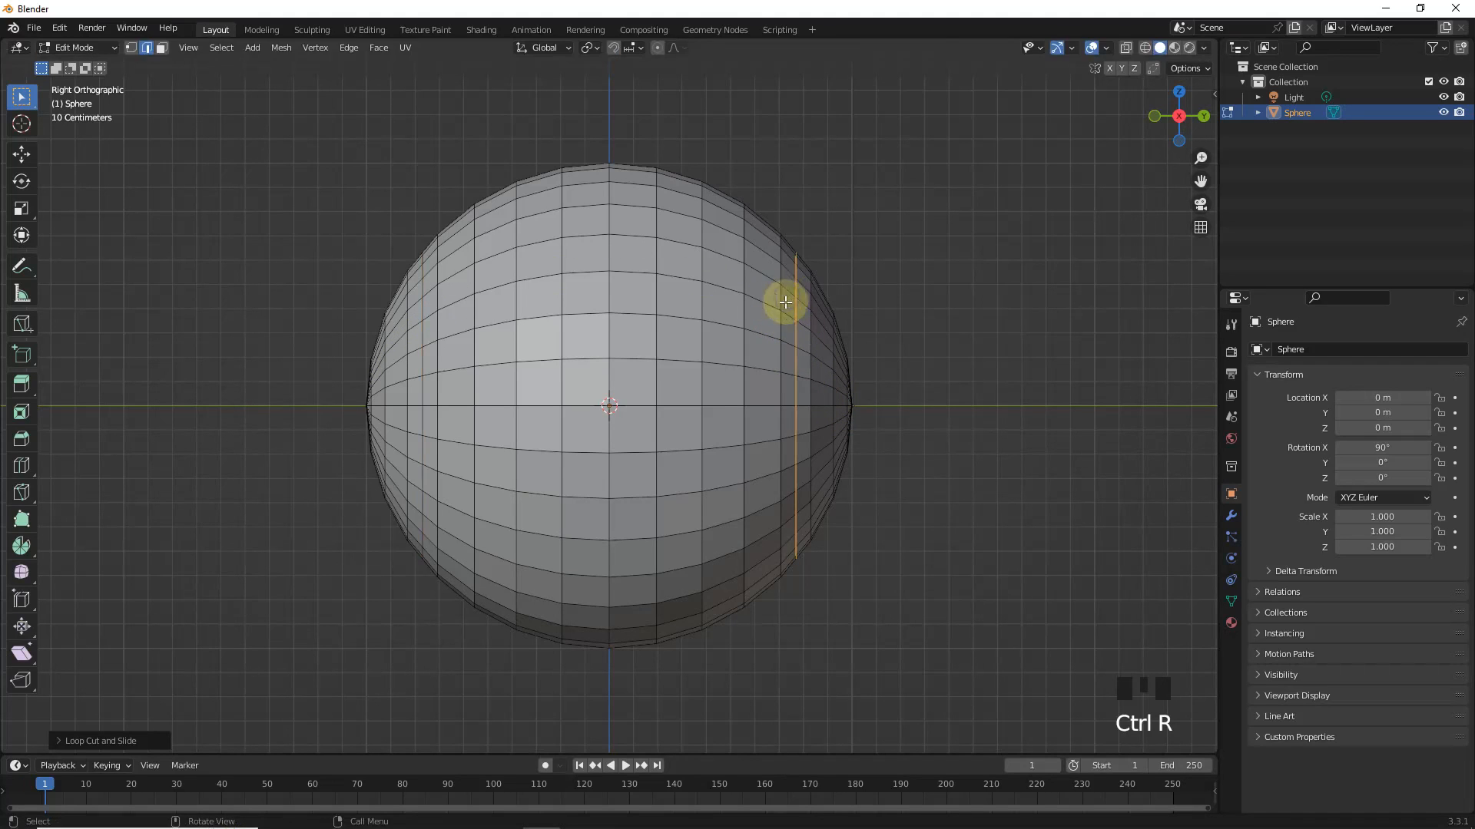
Step: Select all the cap faces between the added edge loop and the pole on one end of the sphere
middle_drag(783, 299, 802, 333)
click(162, 49)
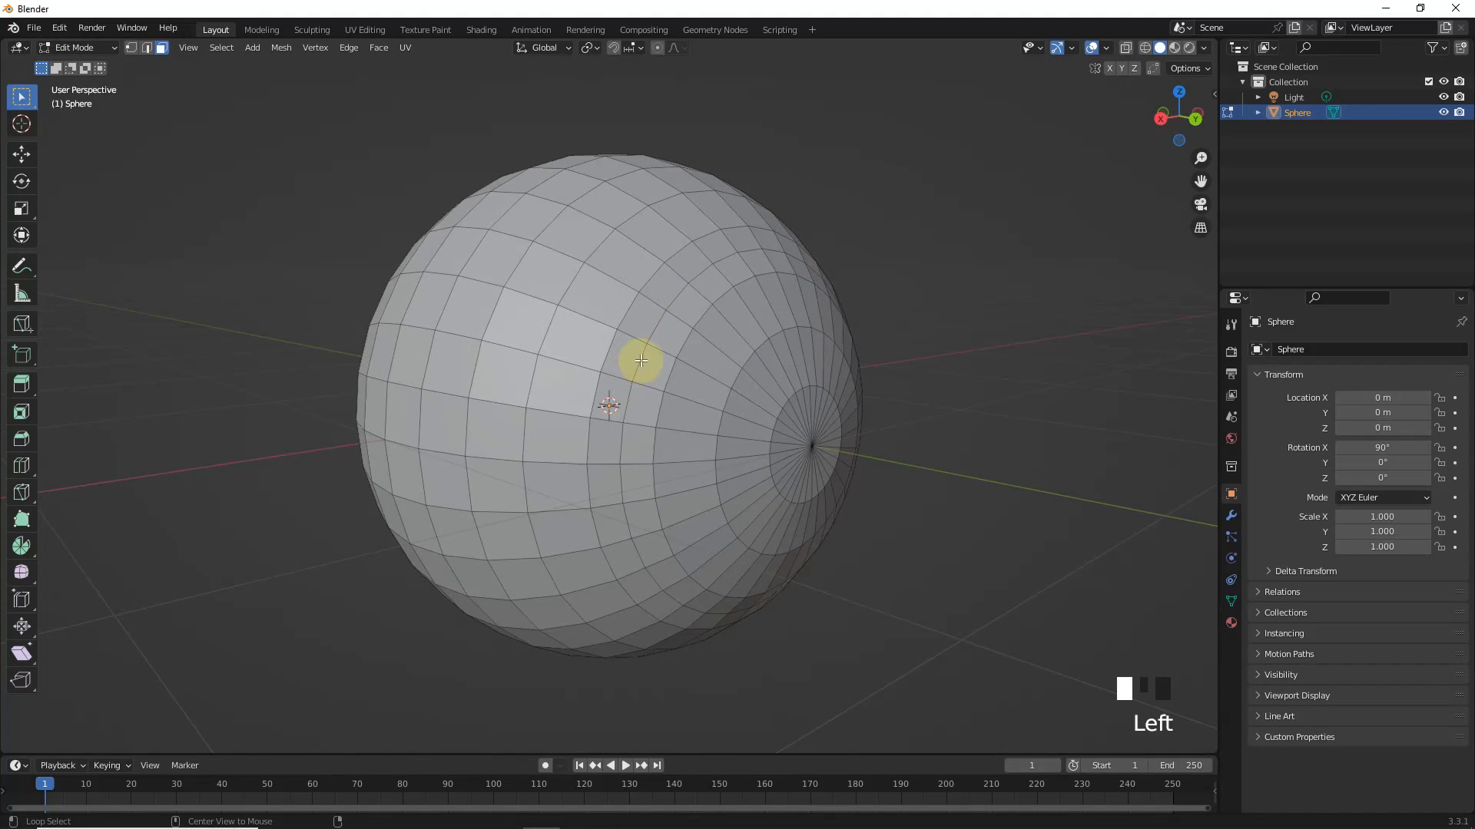
alt+click(659, 351)
alt+shift+click(726, 382)
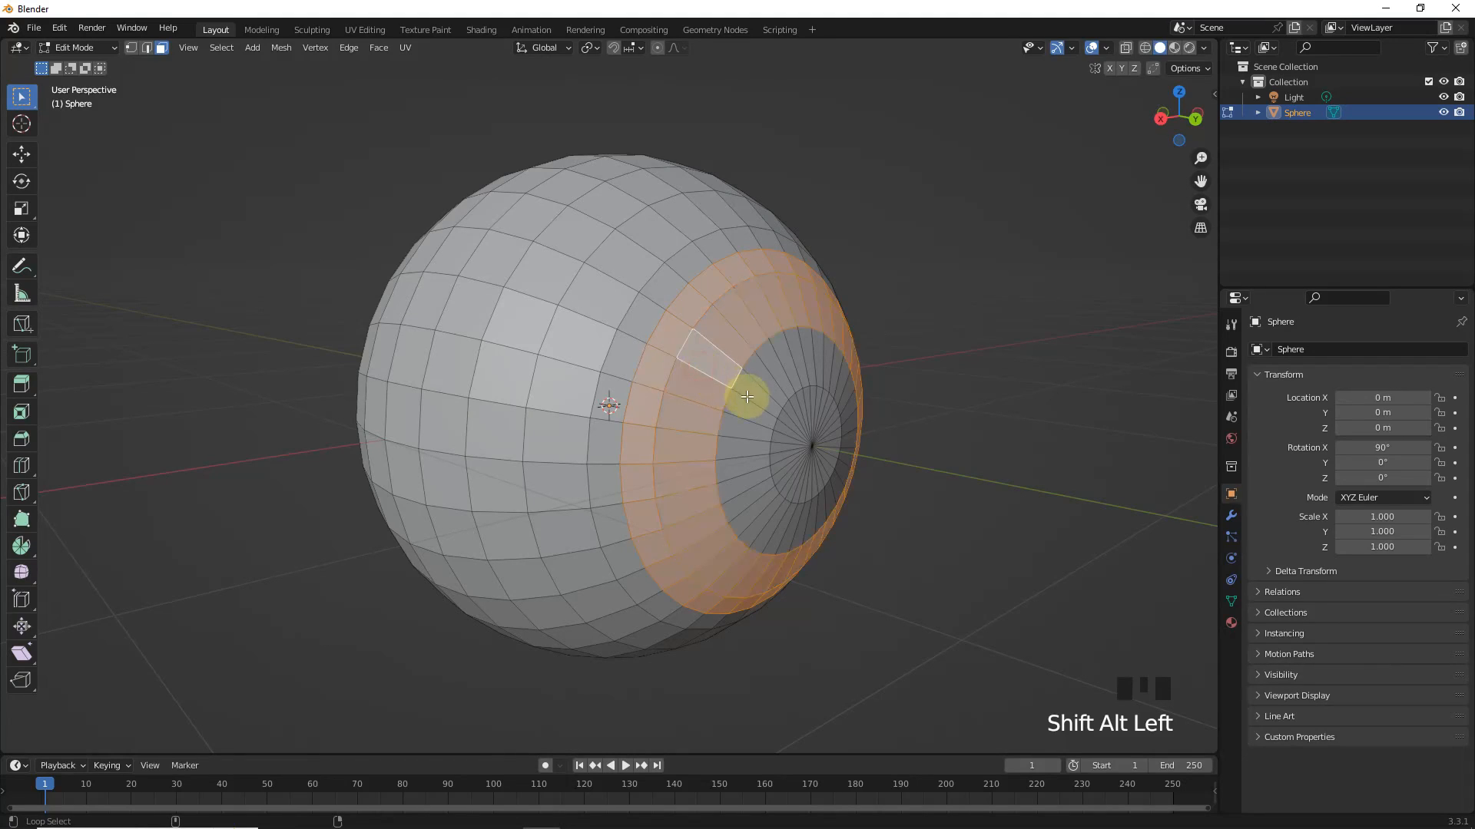
alt+shift+click(777, 421)
ctrl+click(826, 417)
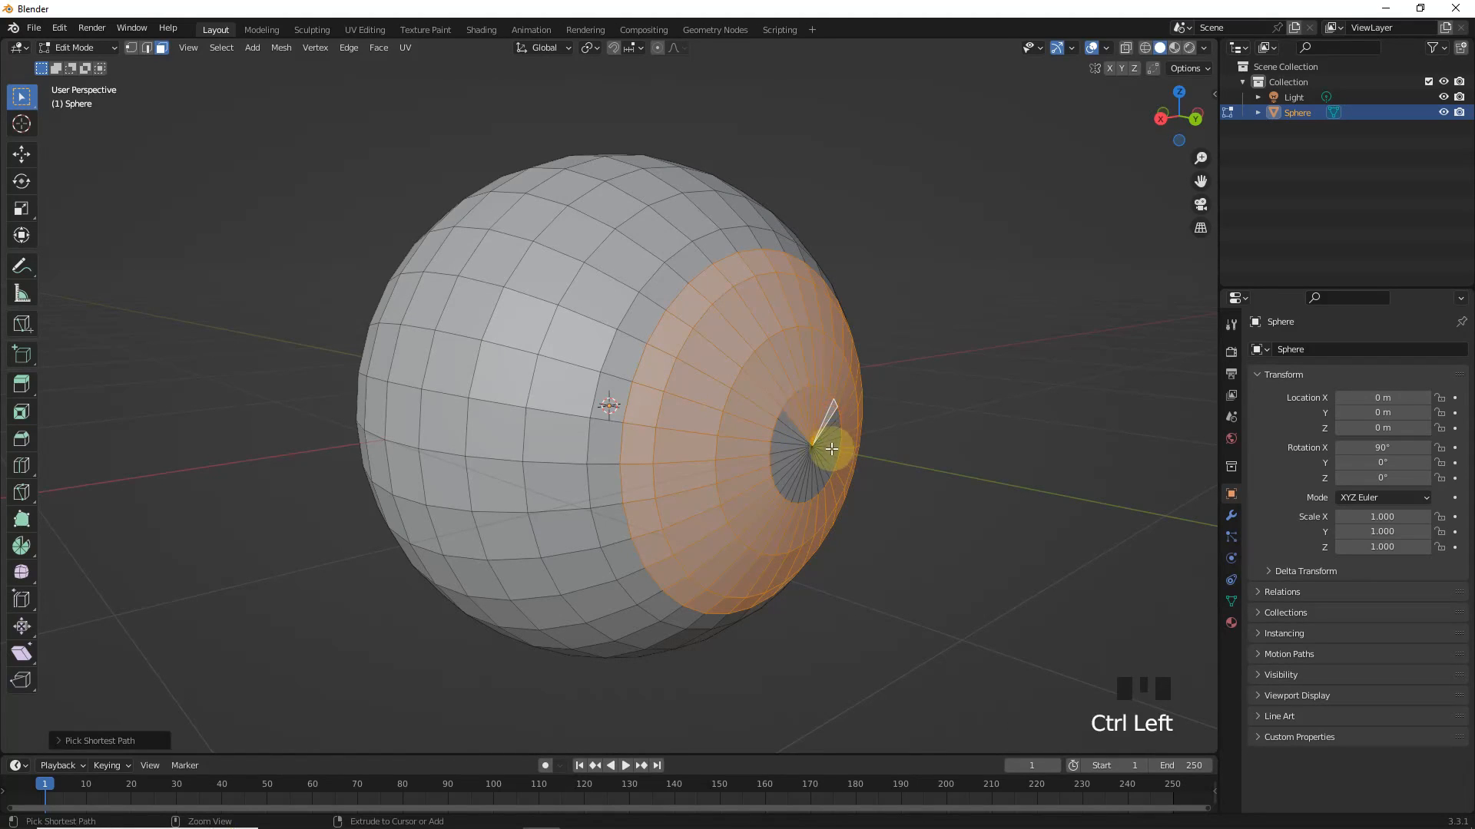
ctrl+click(805, 475)
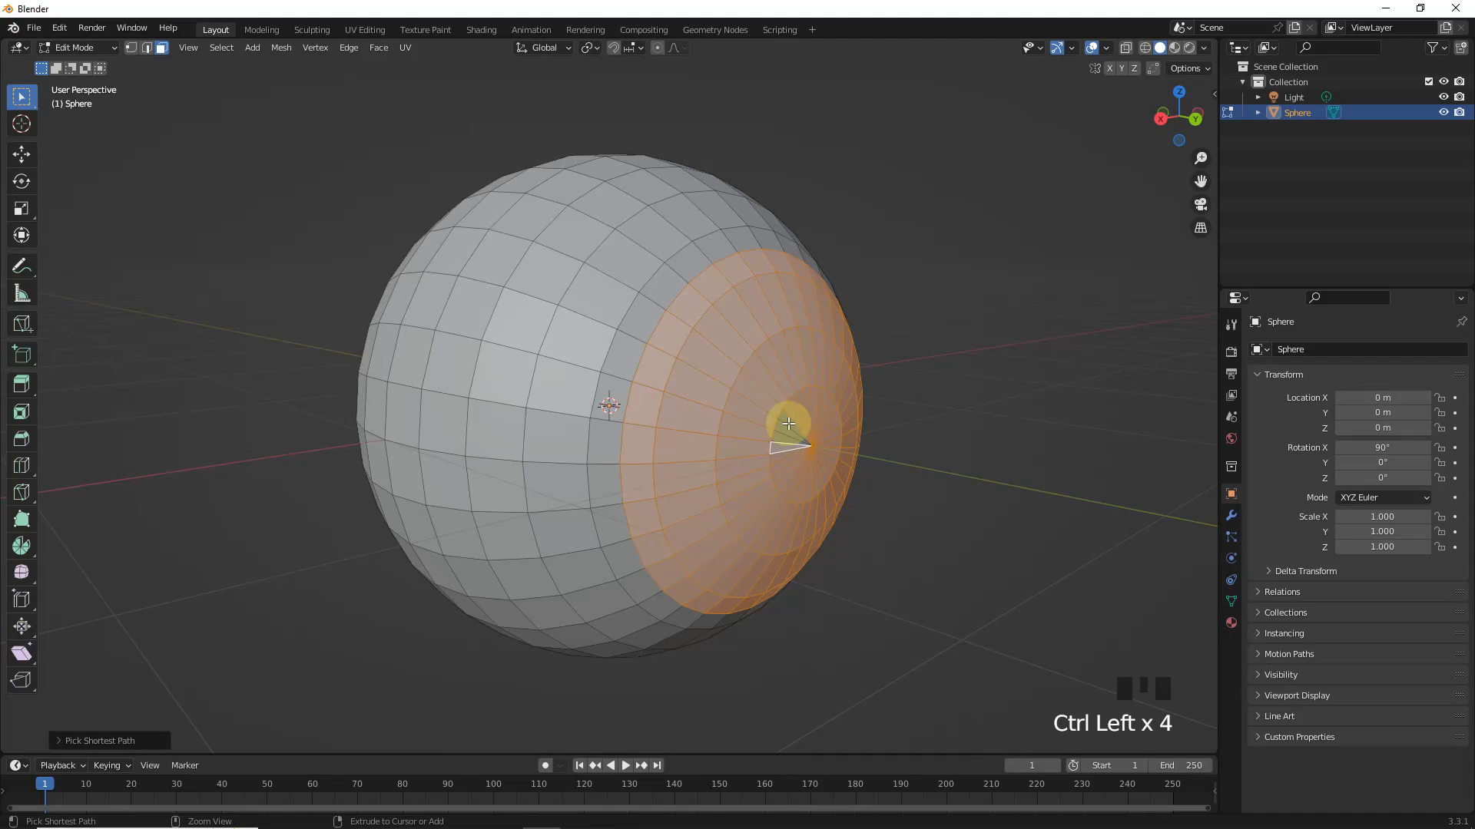
Step: Add the matching cap at the opposite pole to the selection and separate both caps into their own object
middle_drag(788, 423, 809, 385)
alt+shift+click(476, 388)
alt+shift+click(496, 385)
alt+shift+click(517, 376)
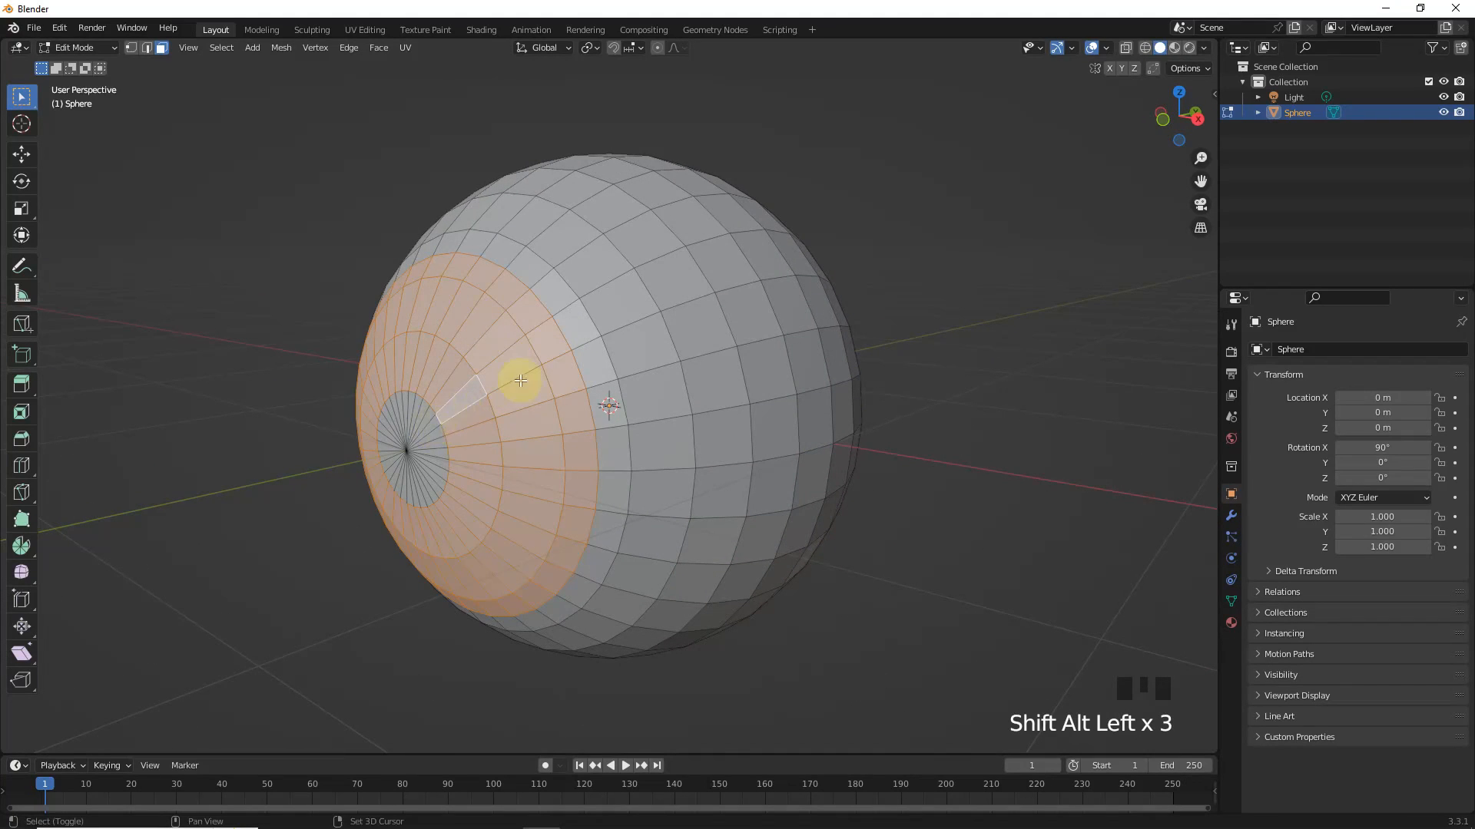
middle_drag(517, 376, 839, 372)
ctrl+click(398, 455)
ctrl+click(387, 460)
middle_drag(404, 397, 790, 346)
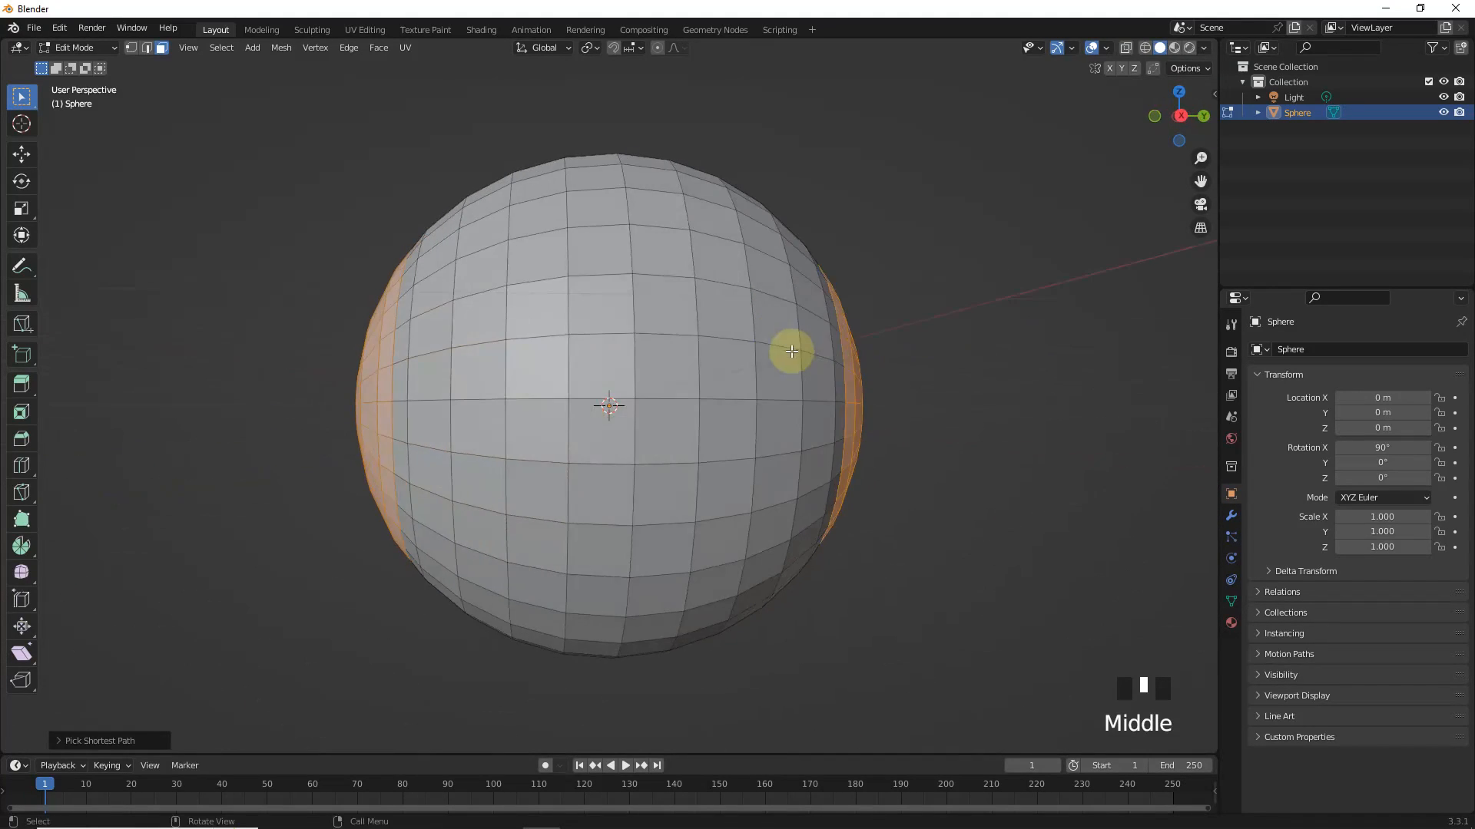
key(KP_3)
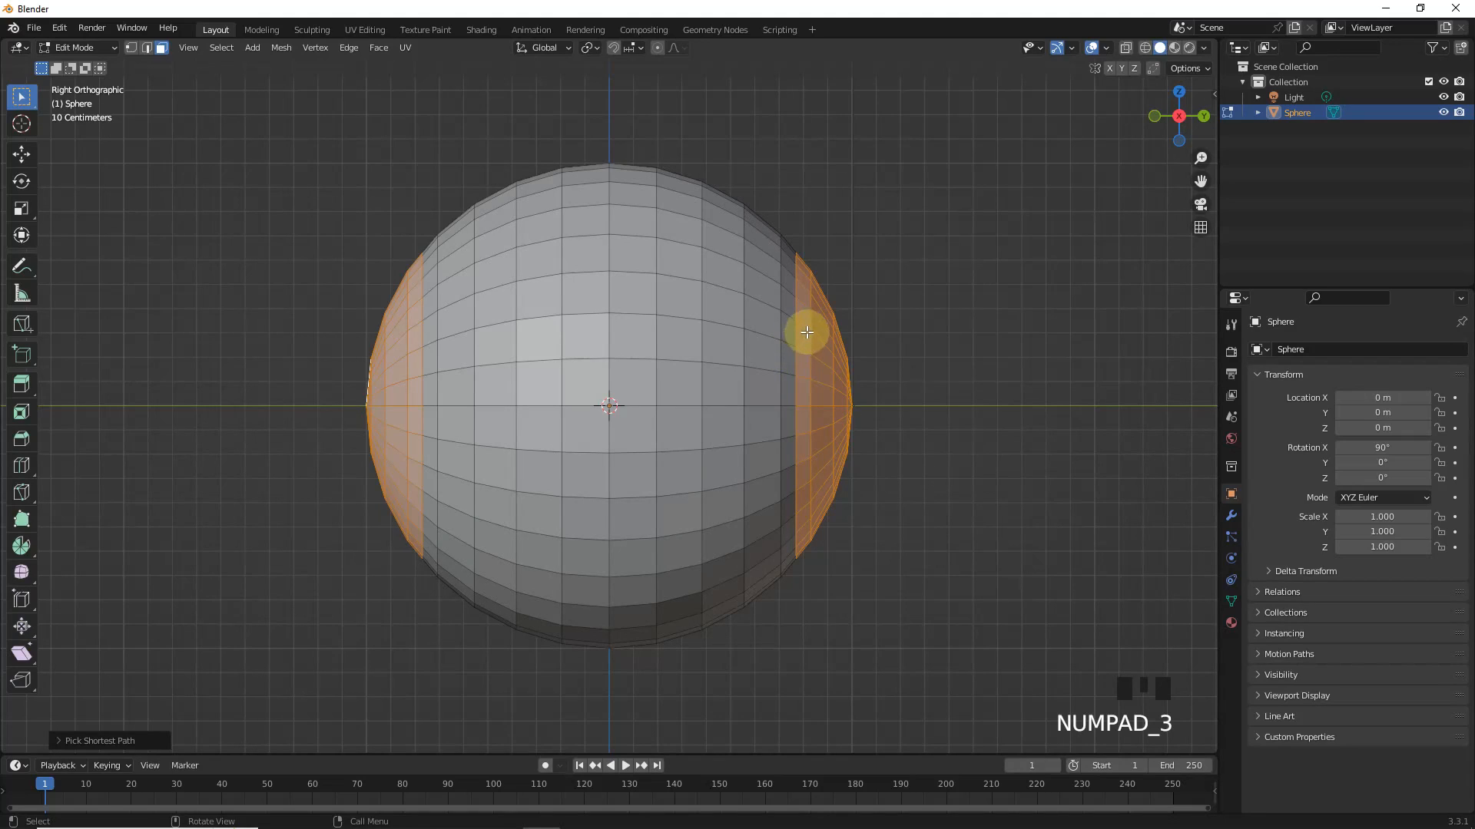
key(p)
click(822, 302)
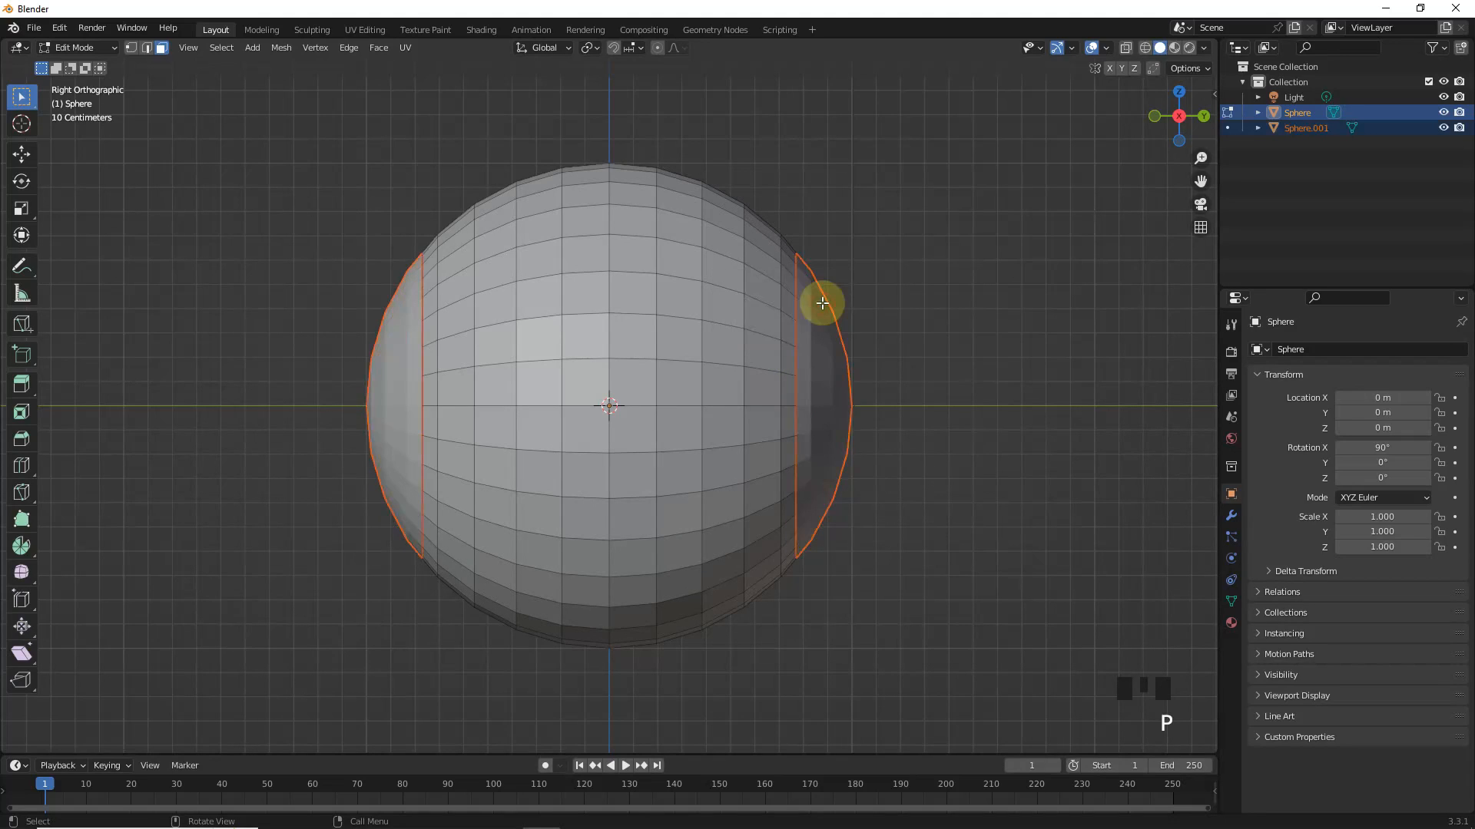
Step: Select a central block of faces, two rows high and four columns wide, on the sphere body facing the X axis
key(Tab)
key(Tab)
click(599, 384)
shift+click(632, 384)
shift+click(686, 388)
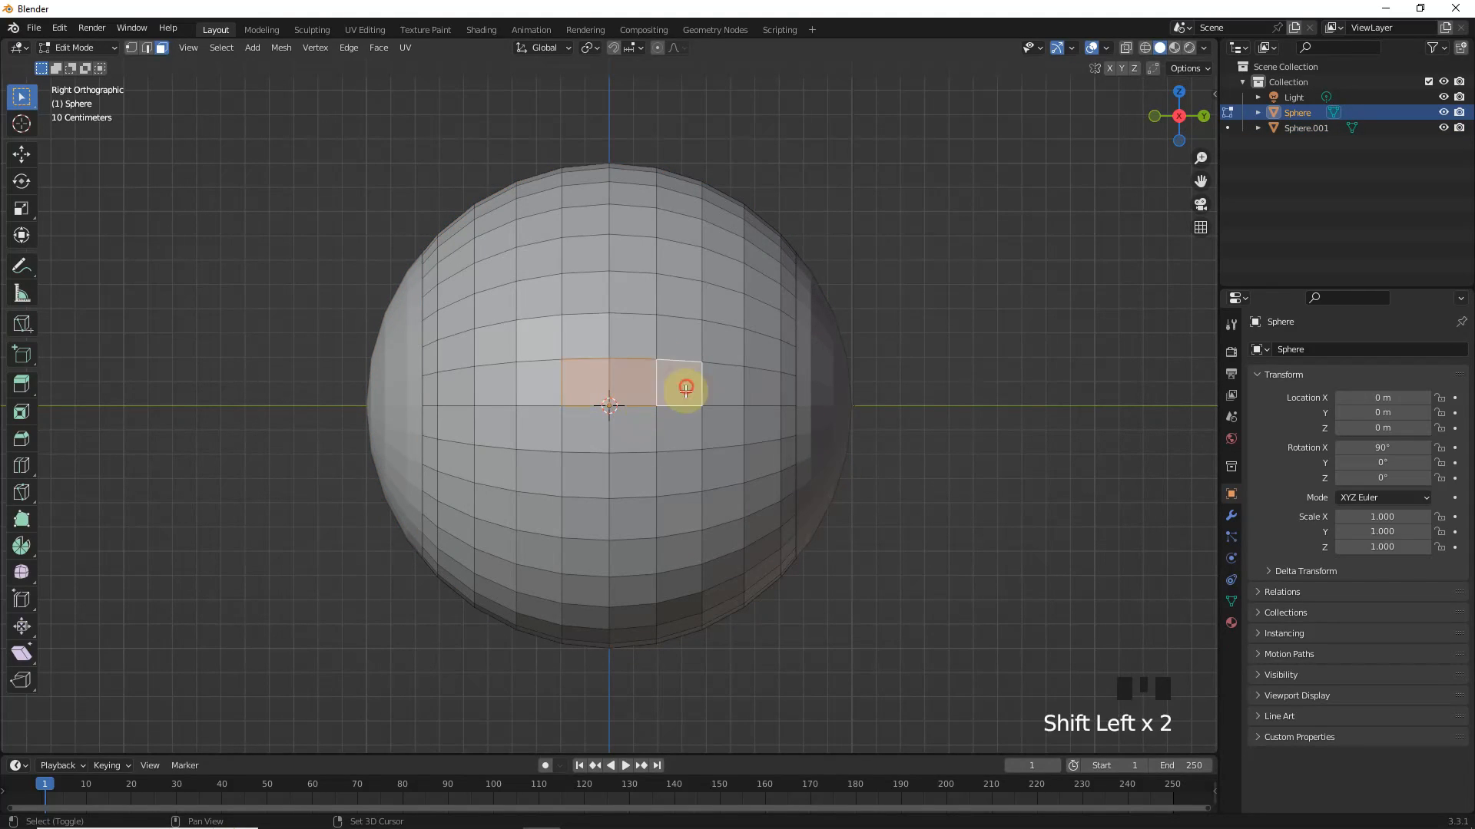
shift+click(586, 428)
shift+click(632, 429)
shift+click(679, 429)
shift+click(496, 384)
shift+click(500, 426)
shift+click(722, 384)
shift+click(715, 424)
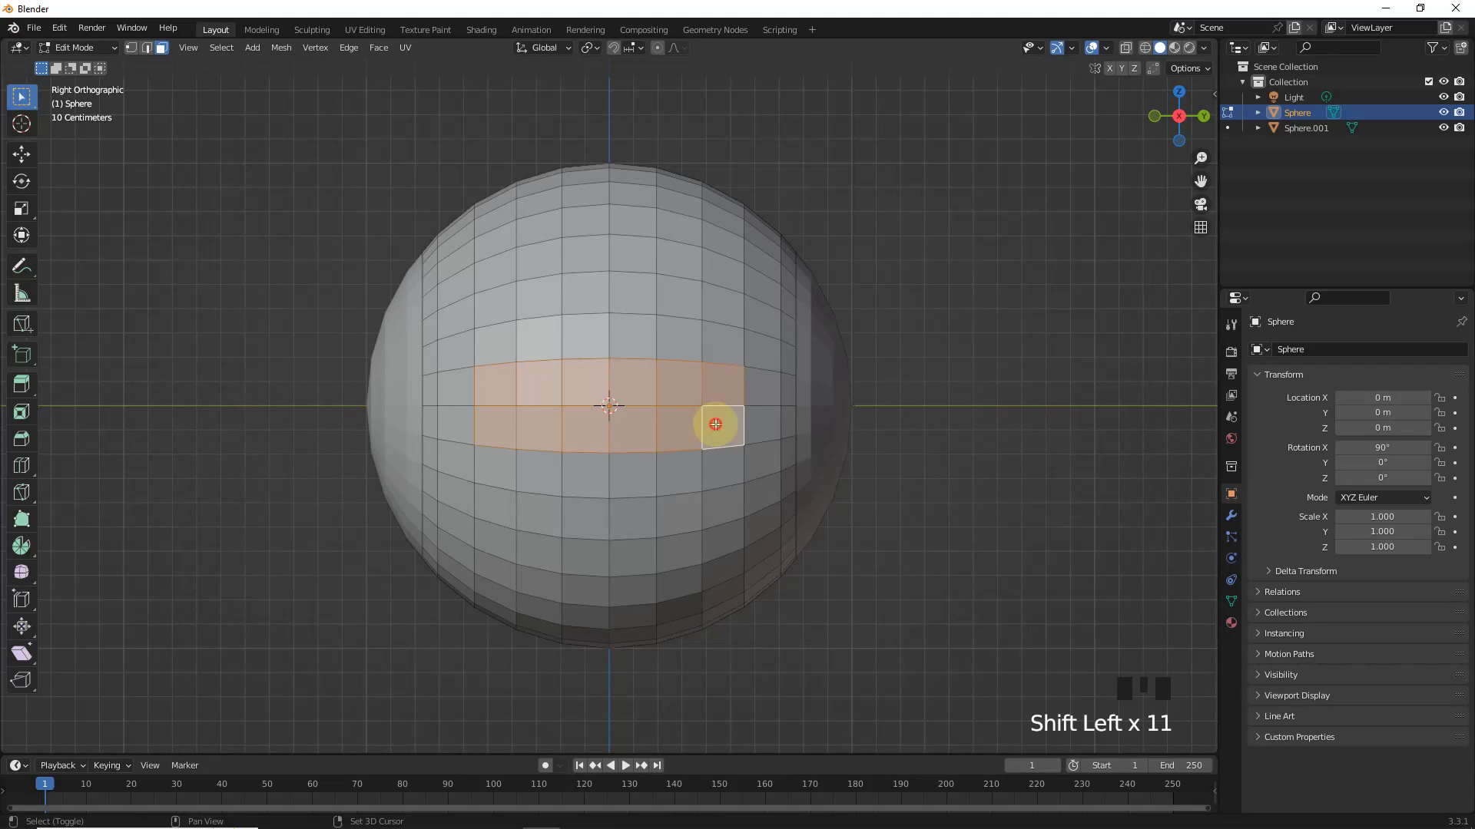
key(ctrl+z)
key(ctrl+z)
key(ctrl+z)
key(ctrl+z)
Step: Extend the face selection by two rows above and two rows below the central block
shift+click(585, 338)
shift+click(630, 334)
shift+click(679, 338)
shift+click(679, 293)
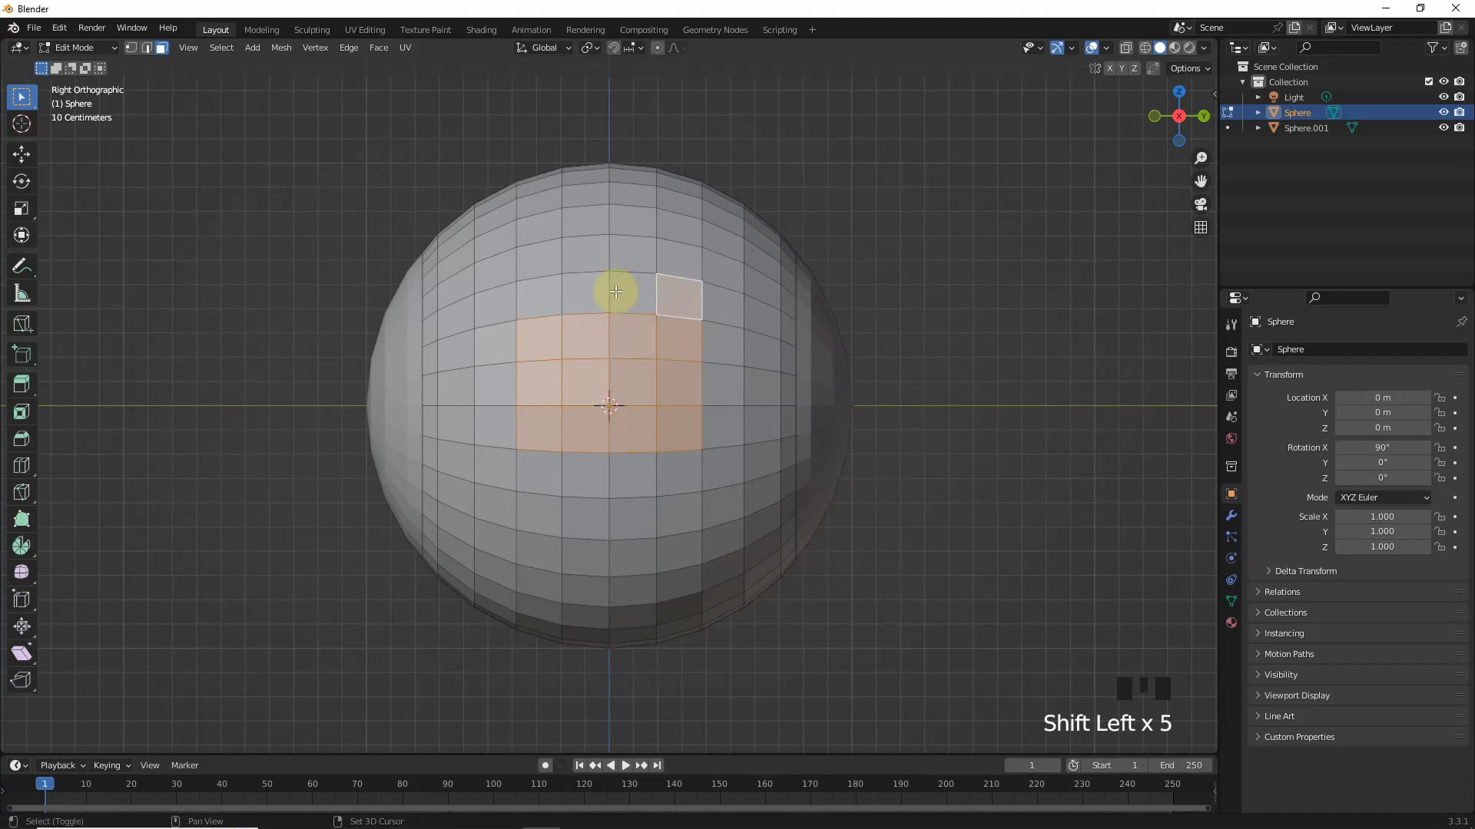
shift+click(622, 292)
shift+click(539, 294)
shift+click(585, 293)
shift+click(539, 474)
shift+click(586, 475)
shift+click(632, 474)
shift+click(539, 516)
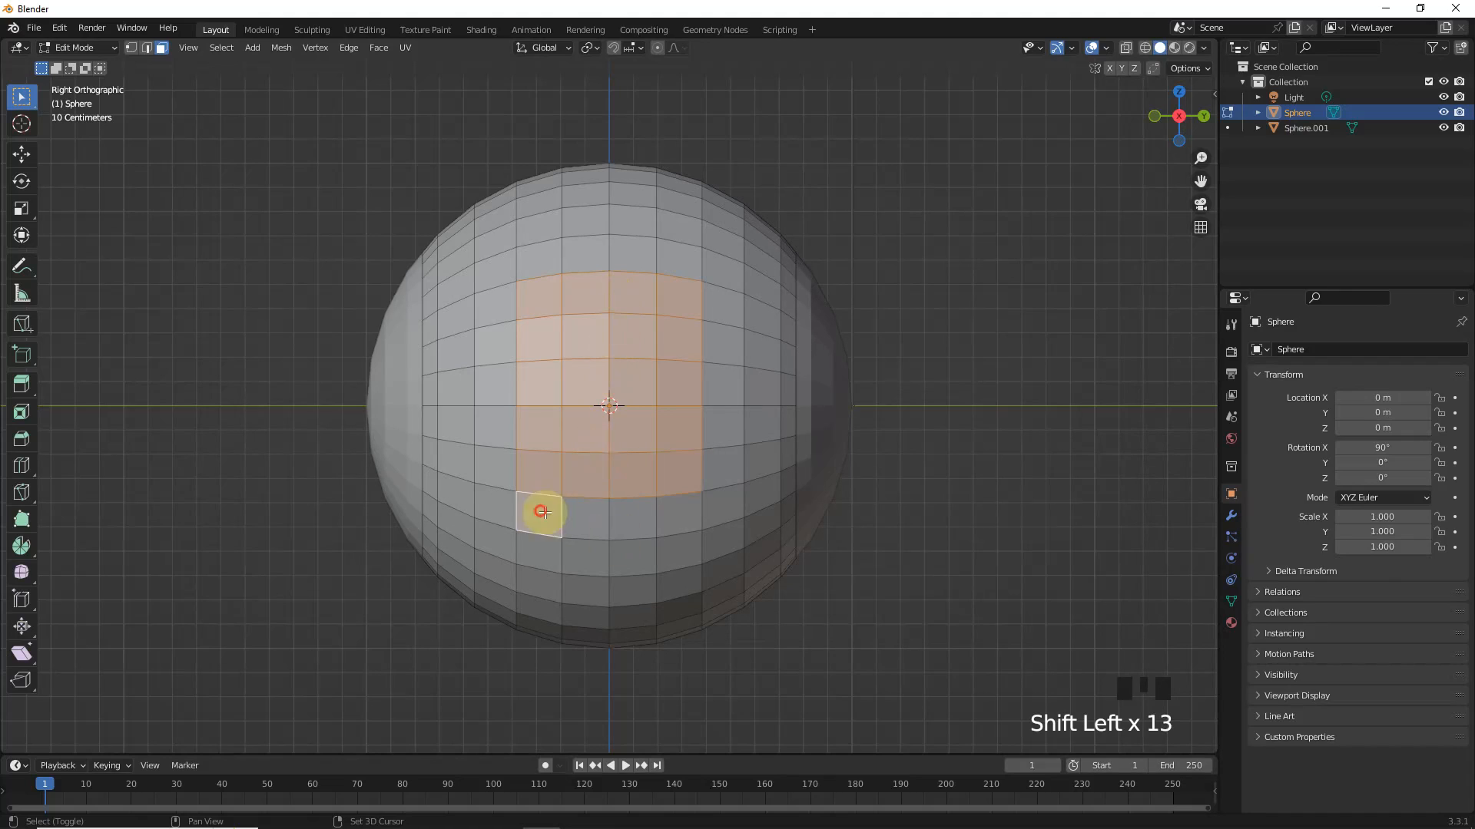
shift+click(585, 517)
shift+click(632, 517)
shift+click(680, 517)
Step: Add one column of faces on each side to complete a six-by-six face selection
shift+click(716, 471)
shift+click(718, 427)
shift+click(721, 384)
shift+click(722, 343)
shift+click(496, 305)
shift+click(496, 345)
shift+click(496, 384)
shift+click(495, 427)
shift+click(499, 472)
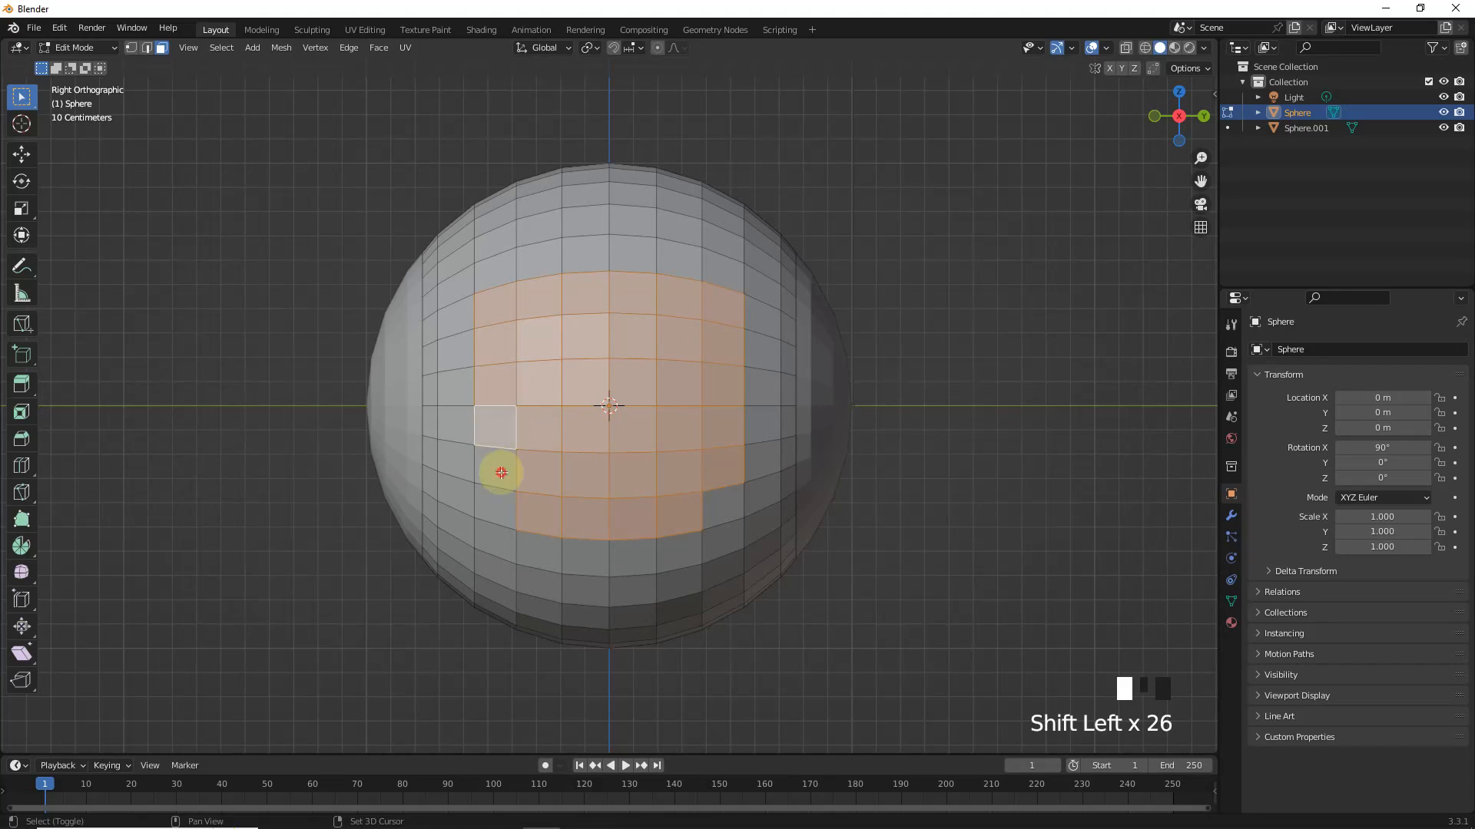
shift+click(498, 510)
shift+click(722, 507)
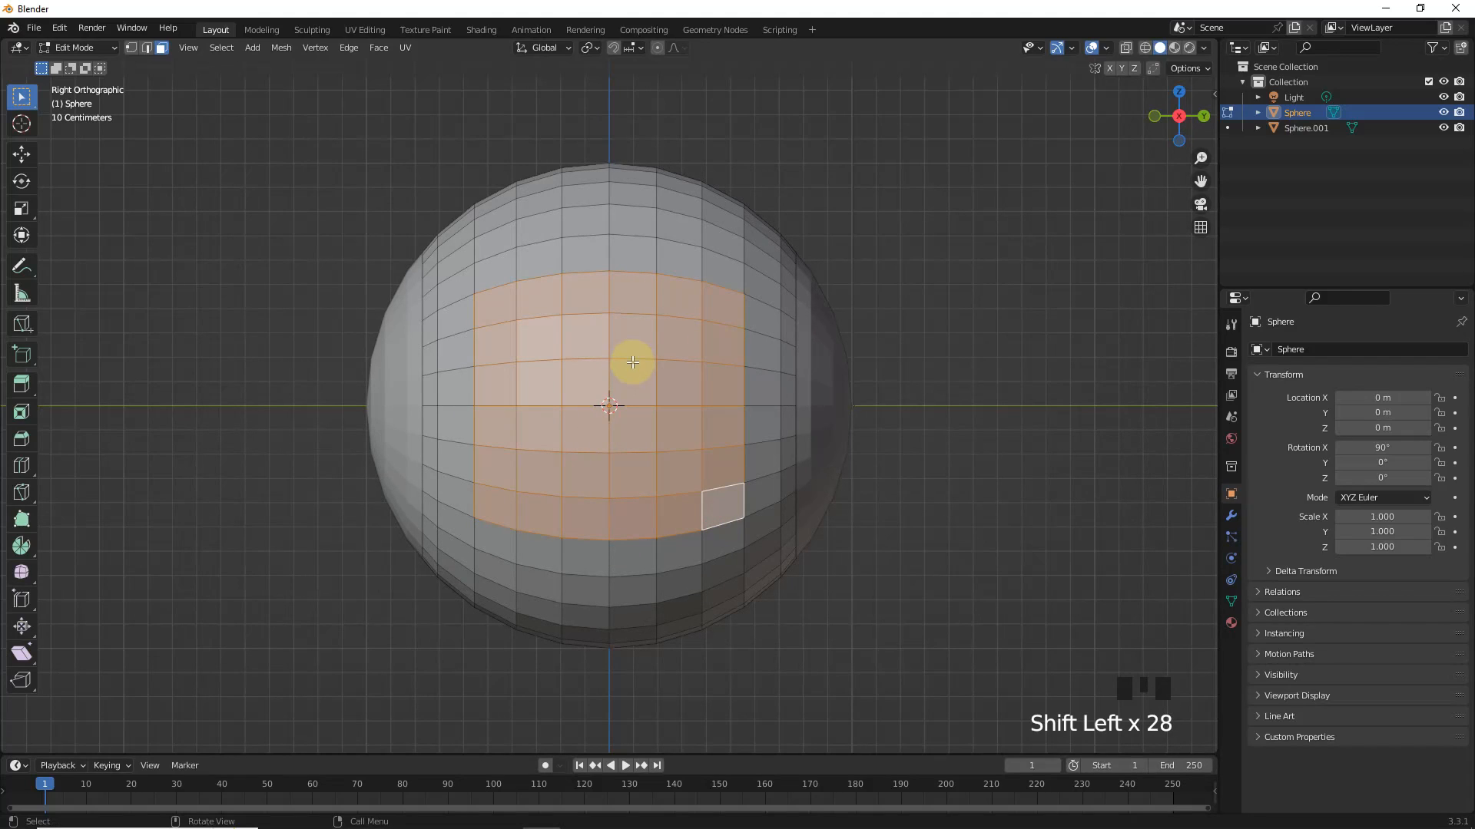
Step: Search the add-on preferences for "loop" and return to the model
click(60, 30)
click(115, 246)
click(438, 31)
click(1163, 46)
text(l)
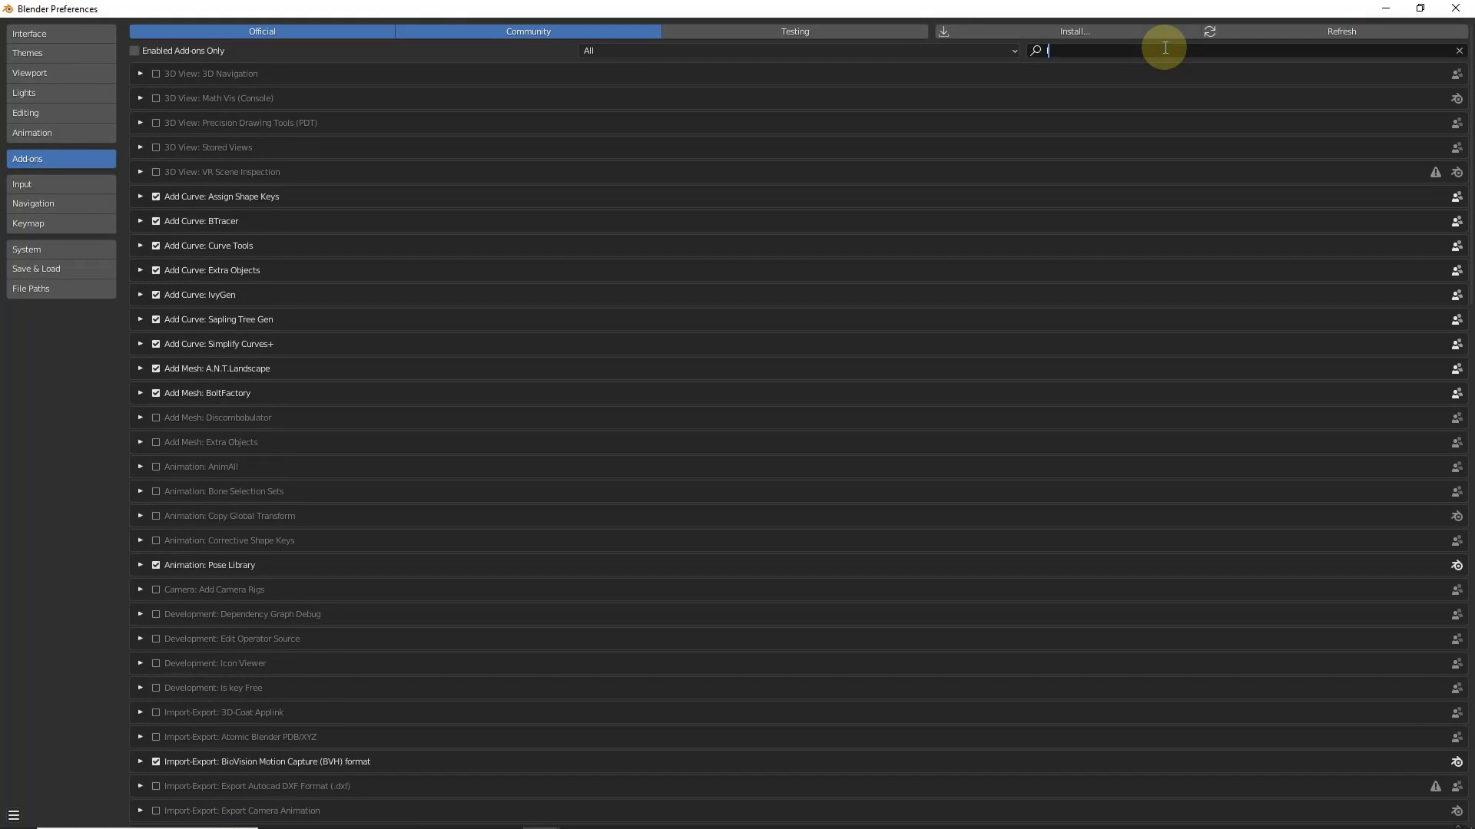
text(oop)
click(1454, 9)
Step: Reshape the selected face block into a circle with the LoopTools Circle command
right_click(635, 313)
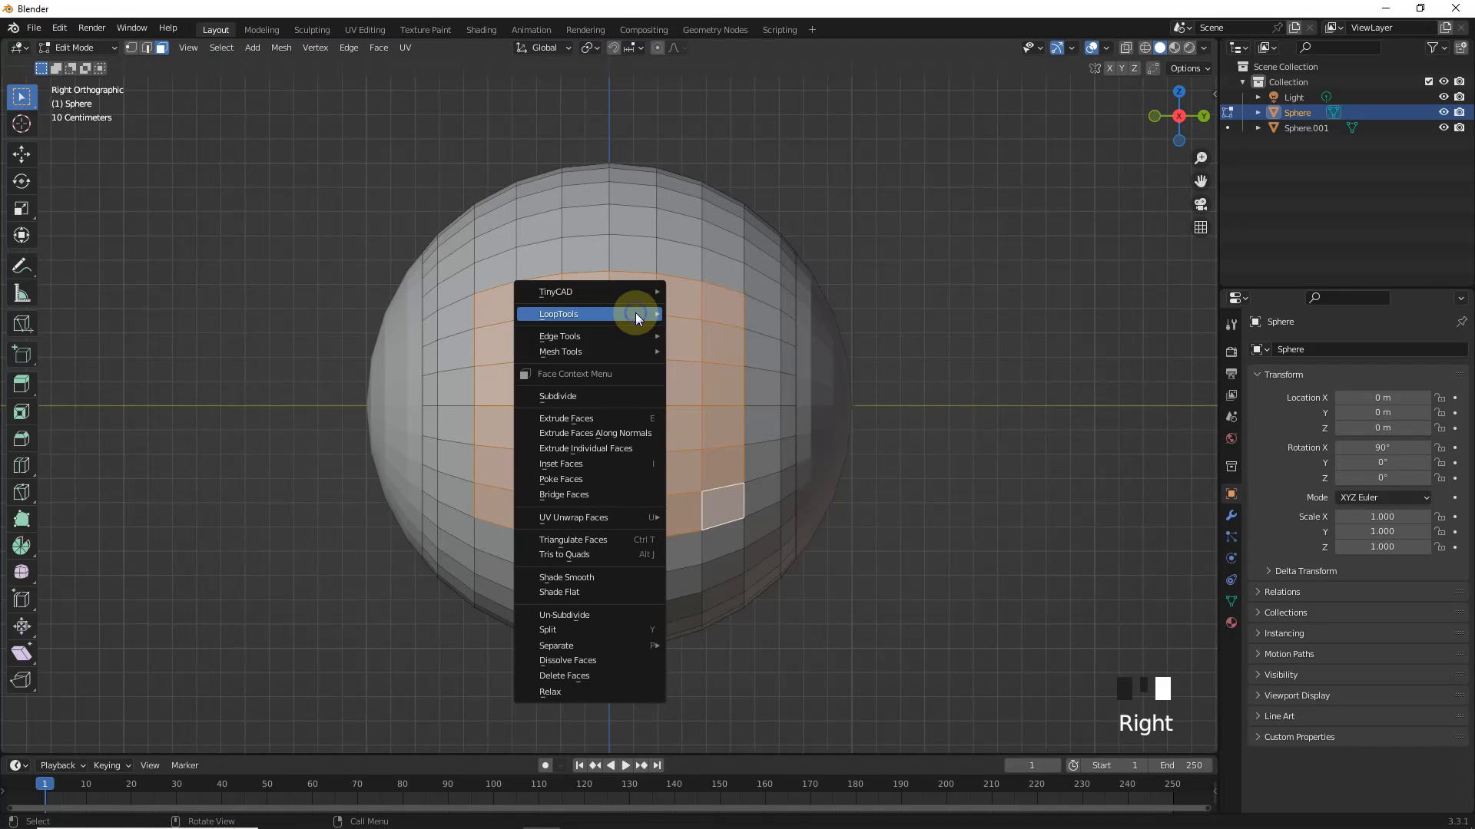
mouse_move(634, 311)
click(696, 323)
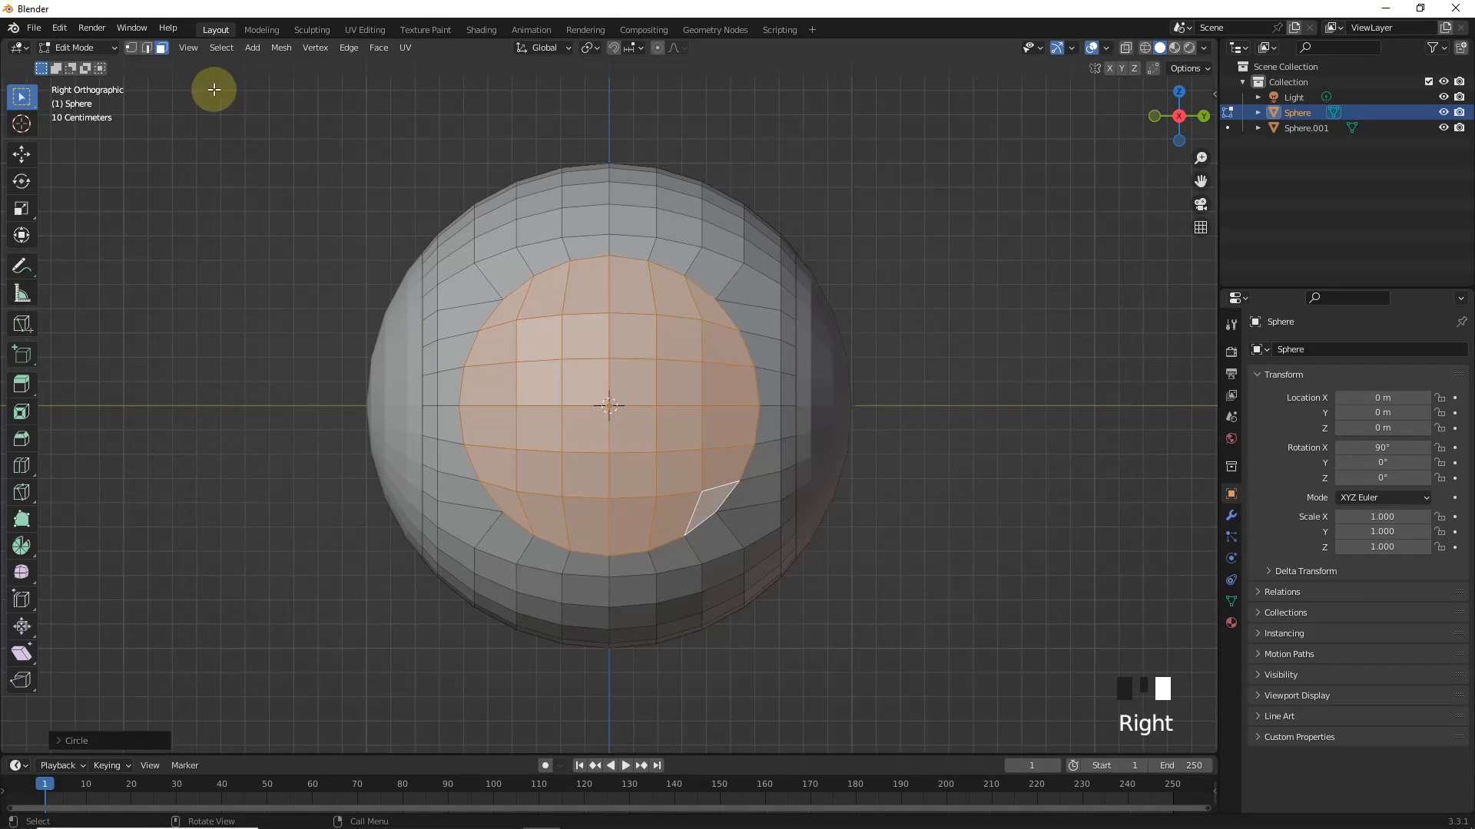
Step: Extrude the circular face region inward about 0.23 m and flatten it with a scale of 0 along X
middle_drag(674, 329, 897, 569)
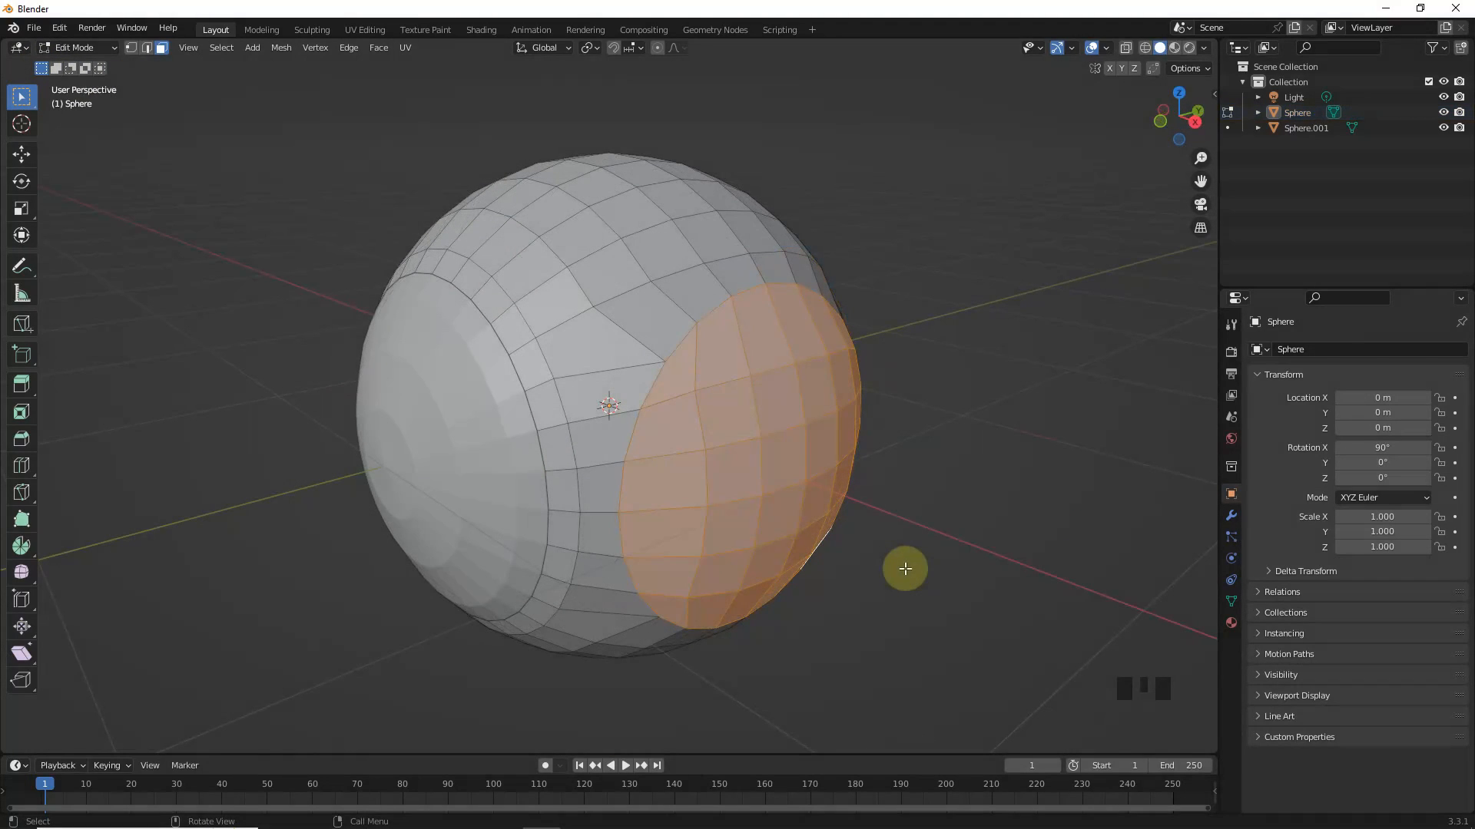
key(e)
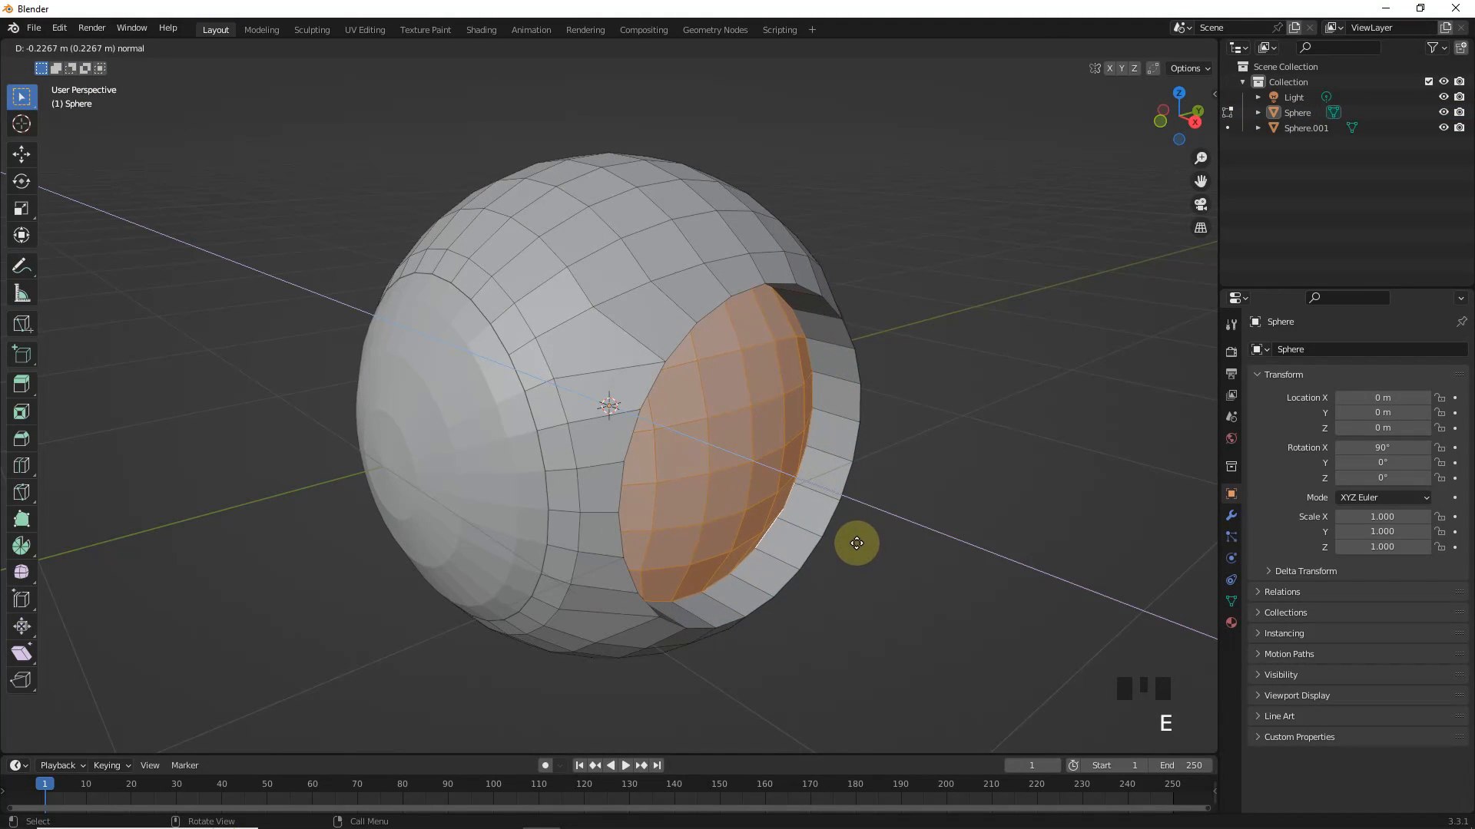
click(851, 540)
key(s)
key(x)
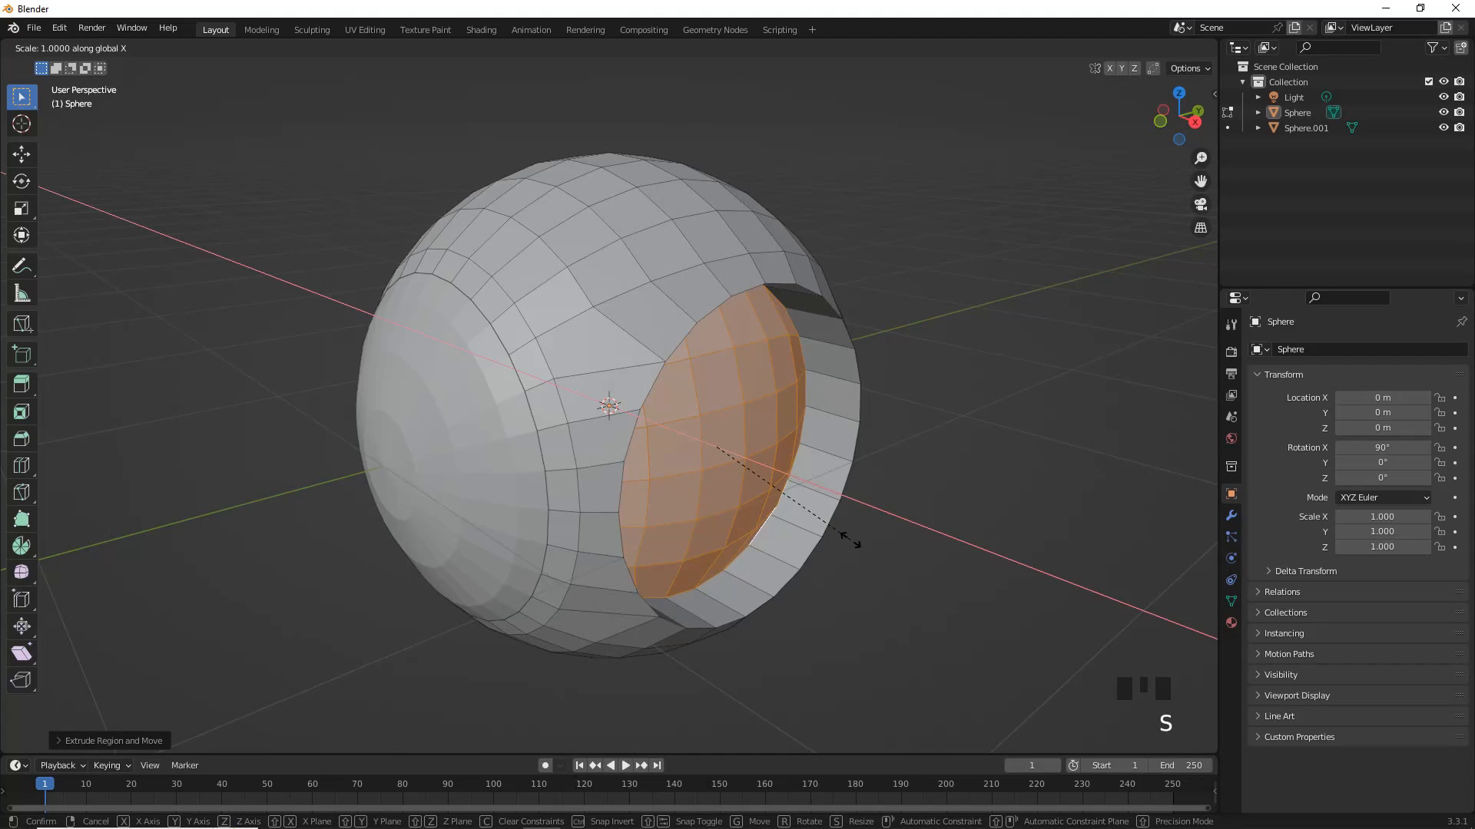
key(0)
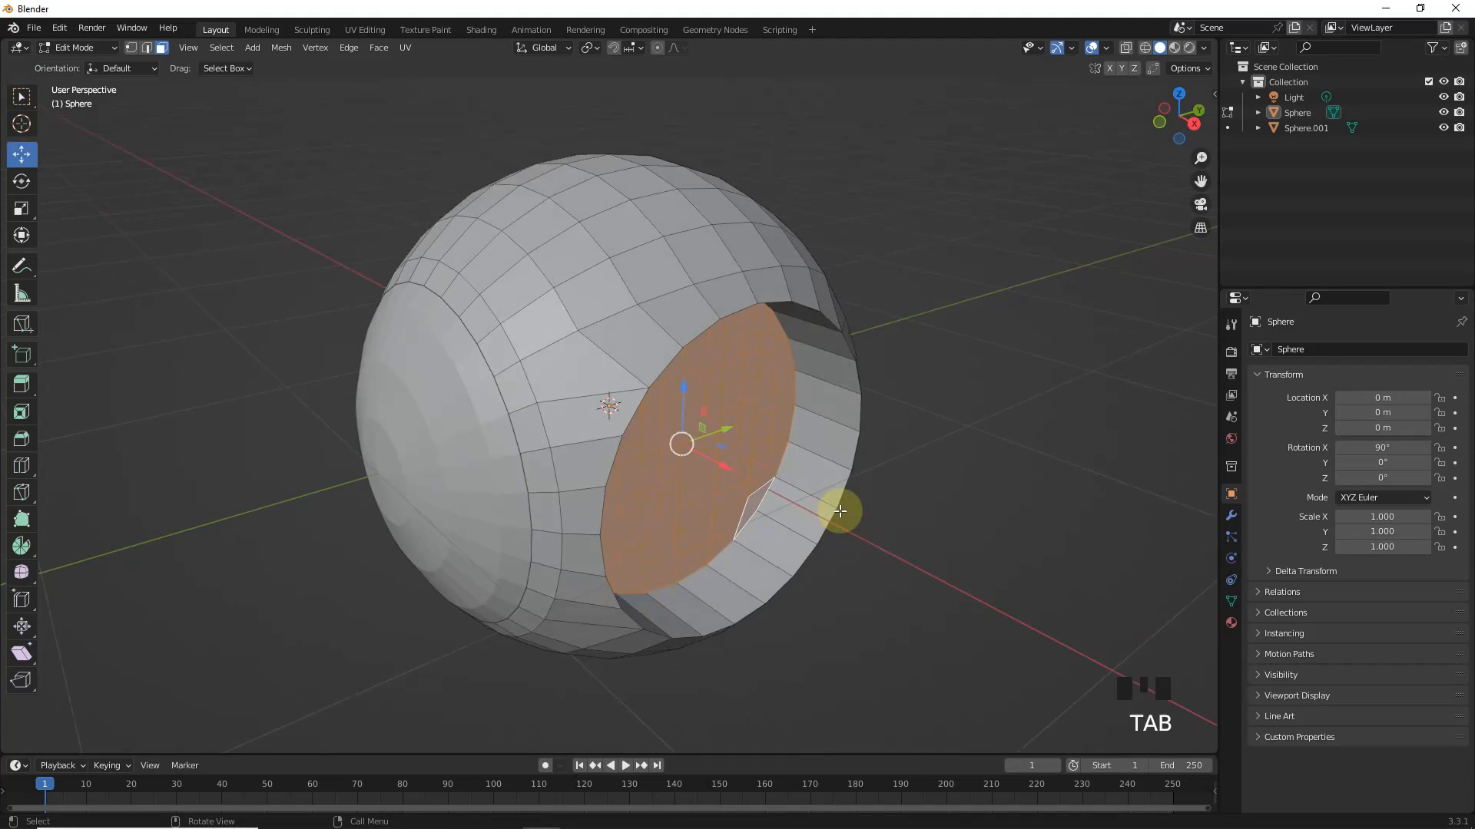
Step: Add two edge loops around the recess wall and spread them apart along X with a scale of about 2.6
click(971, 564)
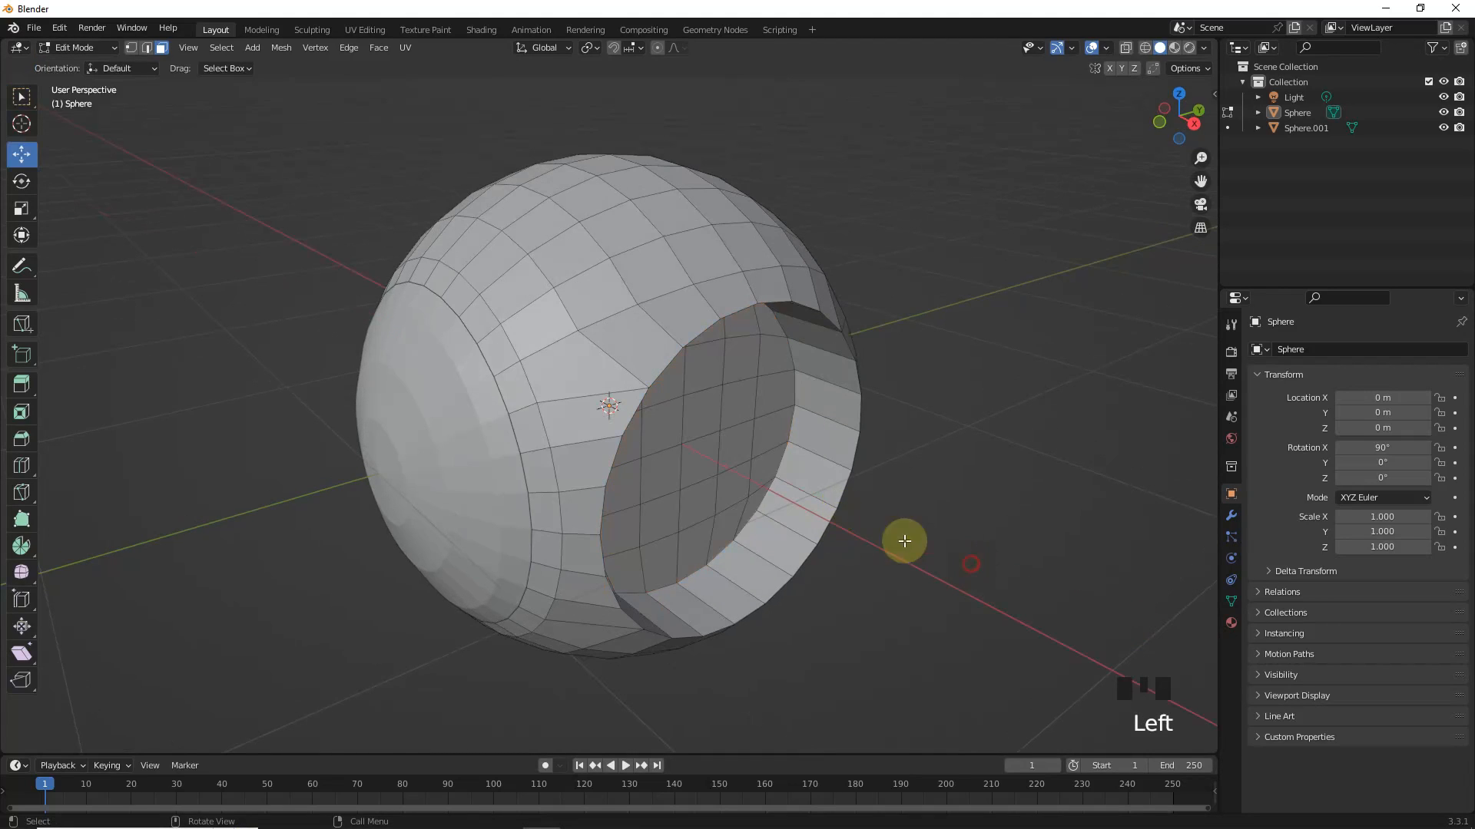
key(ctrl+r)
scroll(800, 482, up, 1)
click(799, 483)
right_click(800, 483)
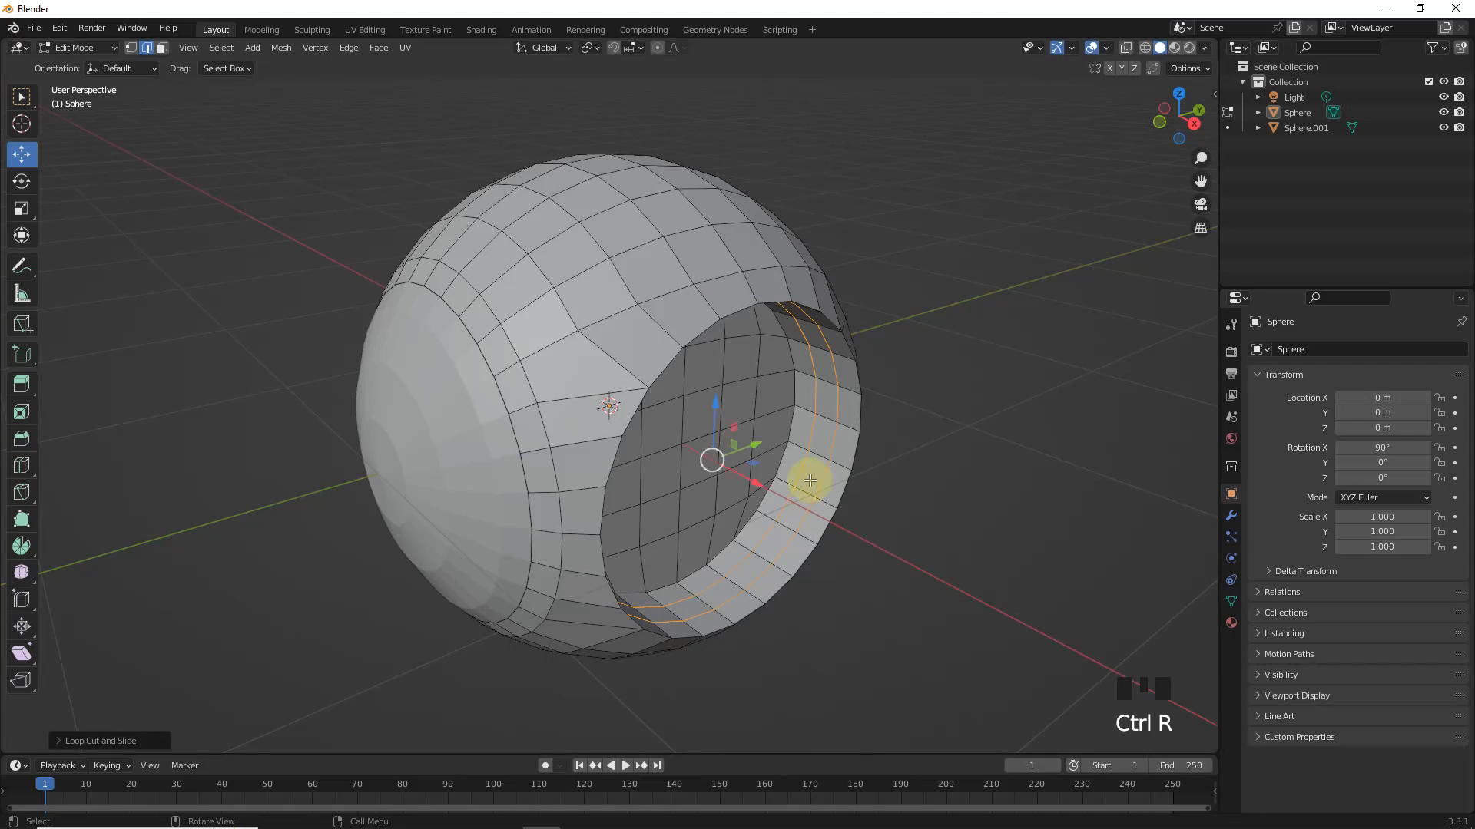
key(s)
key(x)
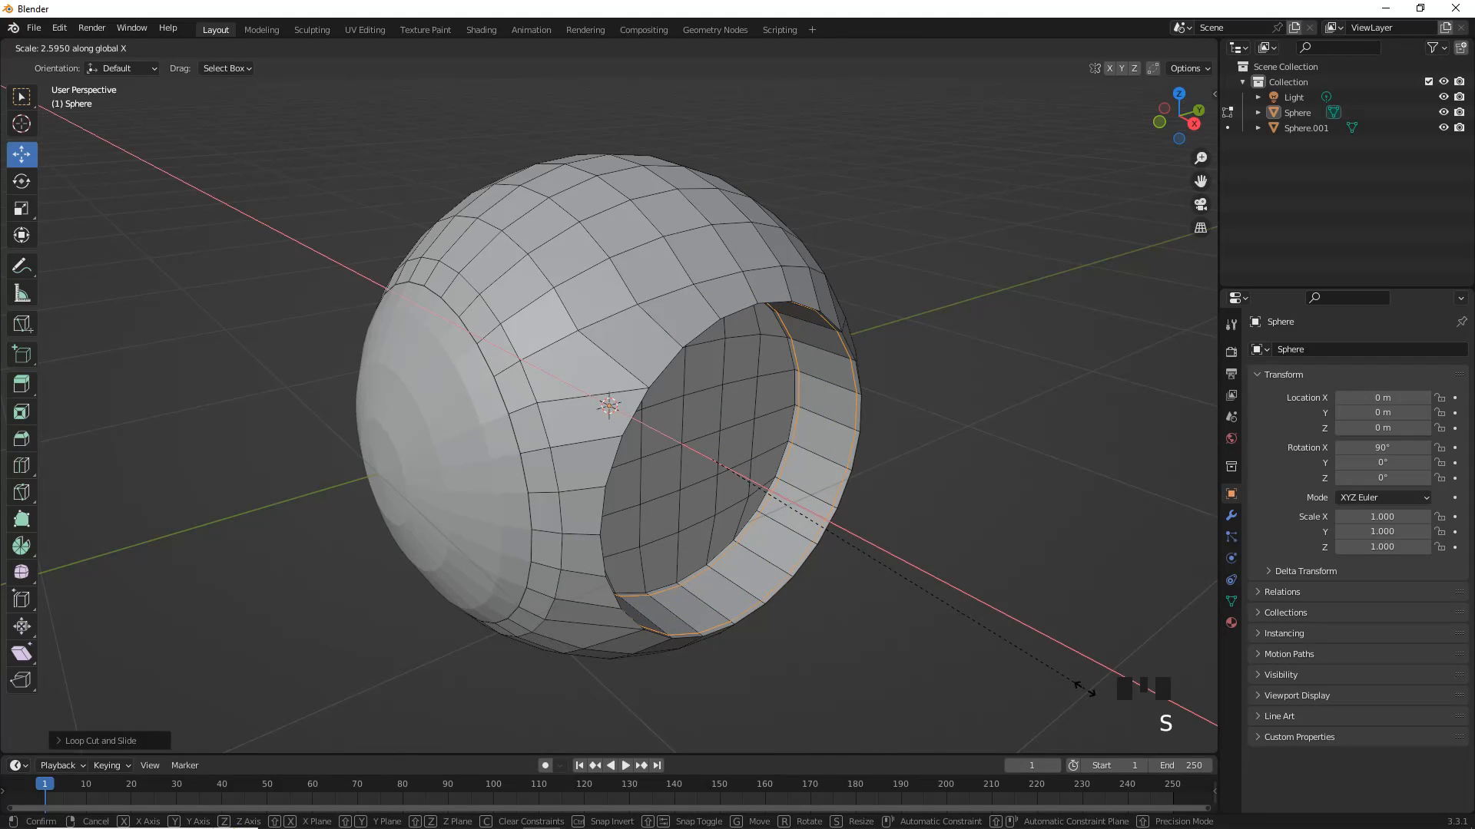
click(1079, 686)
Step: Add Subdivision modifiers with 2 viewport levels to the side caps object and the main sphere body
key(Tab)
click(657, 254)
shift+click(469, 404)
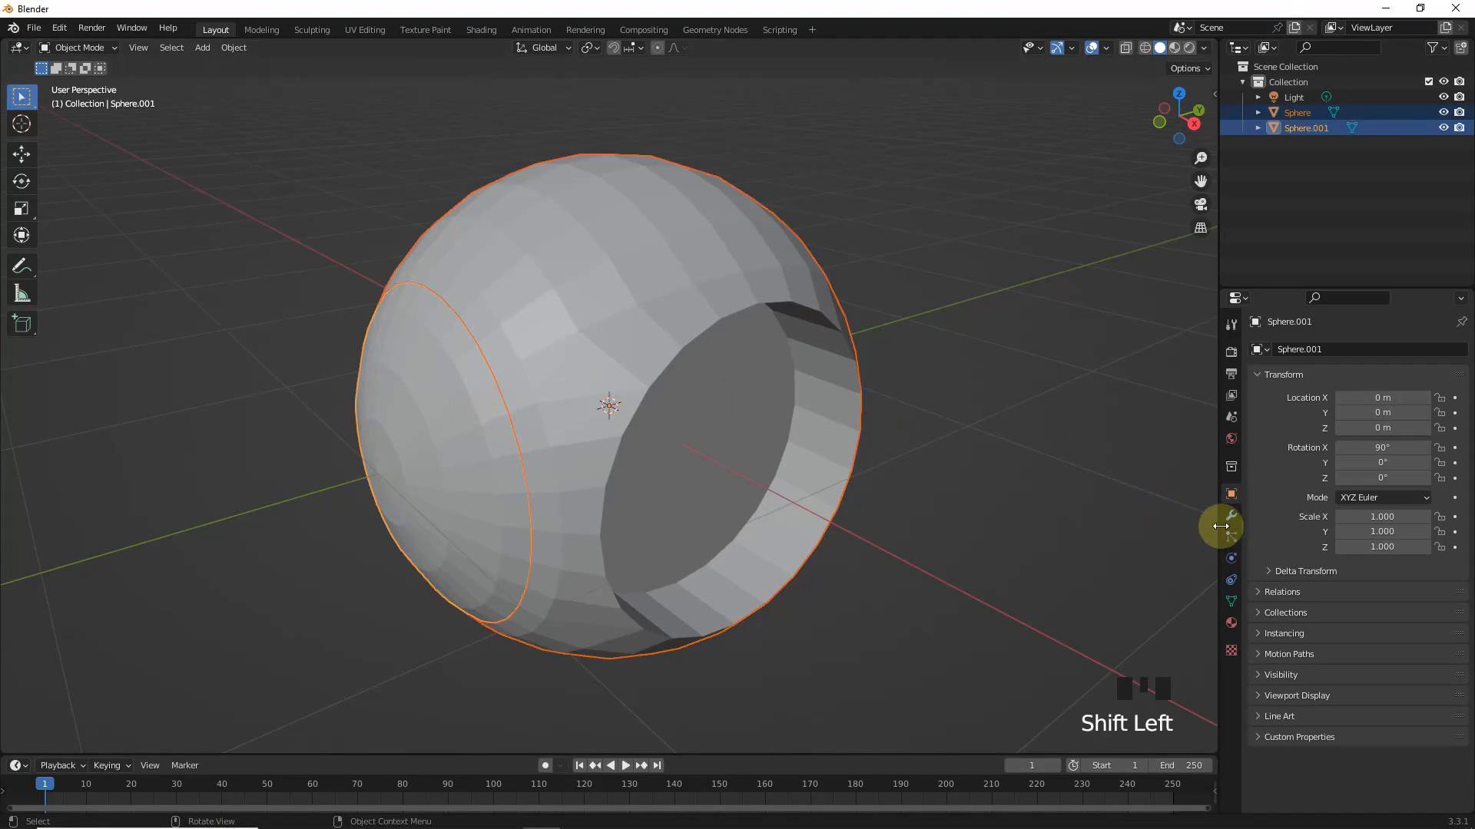
click(1231, 515)
click(1330, 350)
click(1169, 629)
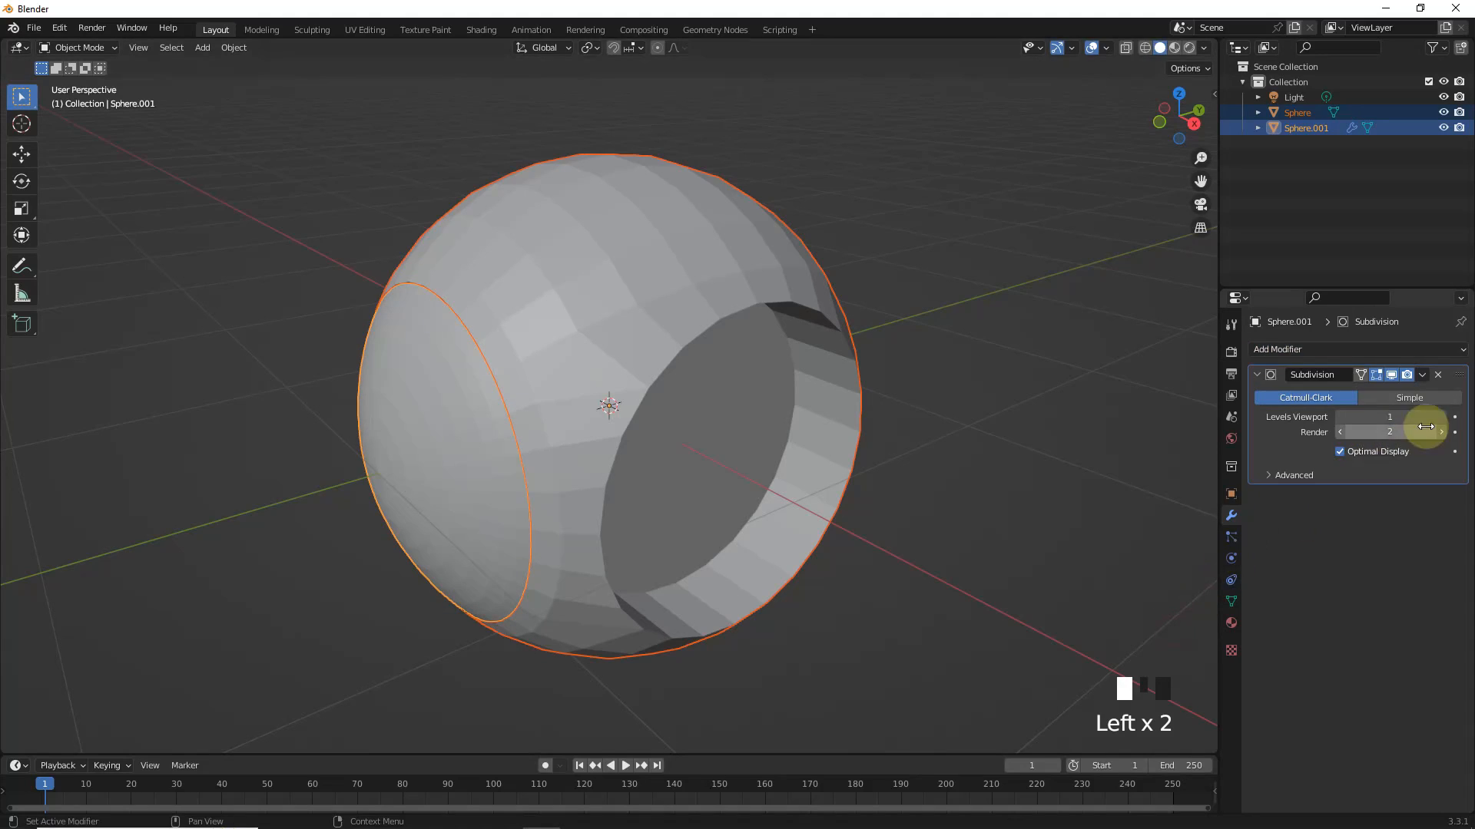
click(780, 280)
click(1322, 348)
click(1163, 629)
click(1443, 419)
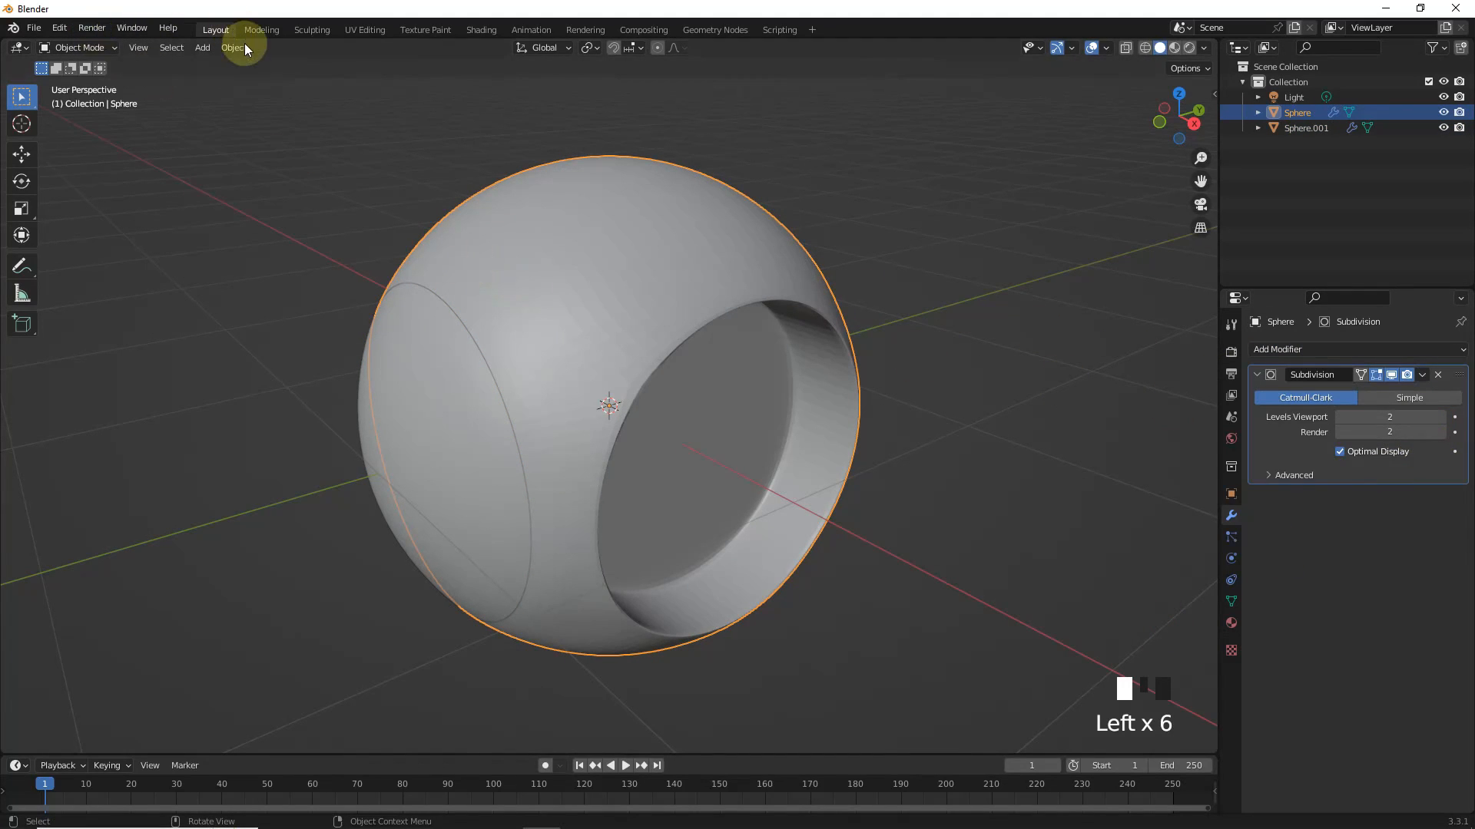
Step: Apply smooth shading to the sphere body and to the side caps object
click(242, 48)
click(295, 384)
click(418, 369)
click(239, 48)
click(301, 370)
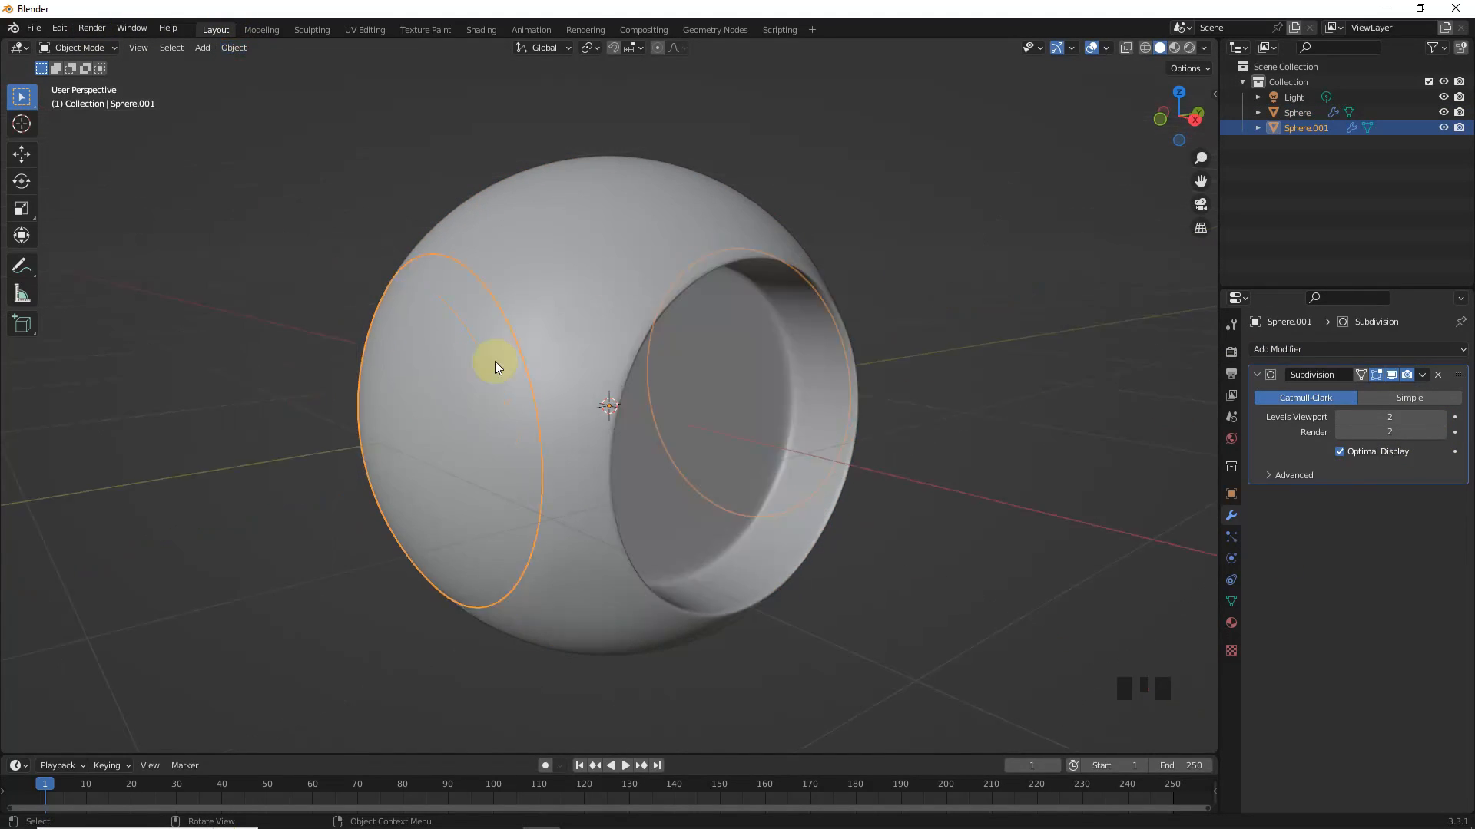
Step: In Edit Mode, select the innermost ring of faces around the pole of one side cap
key(Tab)
middle_drag(495, 361, 503, 430)
click(163, 51)
click(507, 442)
ctrl+click(530, 507)
ctrl+click(466, 466)
ctrl+click(493, 436)
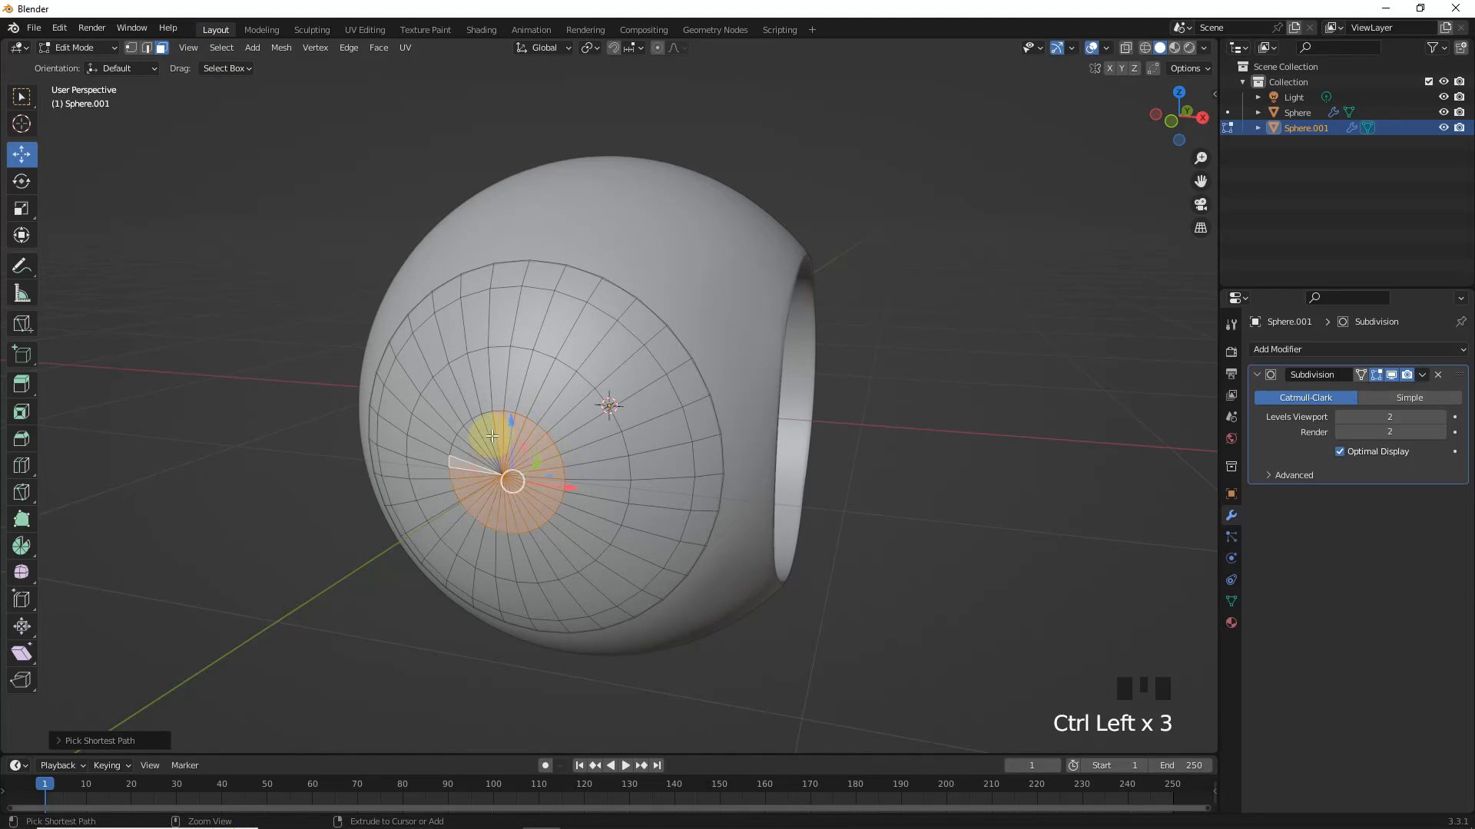
Step: Add the innermost ring of faces around the opposite cap's pole to the selection
middle_drag(1059, 449, 900, 464)
shift+click(800, 409)
ctrl+click(836, 386)
ctrl+click(840, 415)
ctrl+click(830, 452)
ctrl+click(802, 449)
ctrl+click(796, 420)
Step: Extrude the selected centre faces of both side caps and scale the extrusion along the Y axis
click(1091, 49)
key(e)
click(902, 467)
key(s)
key(x)
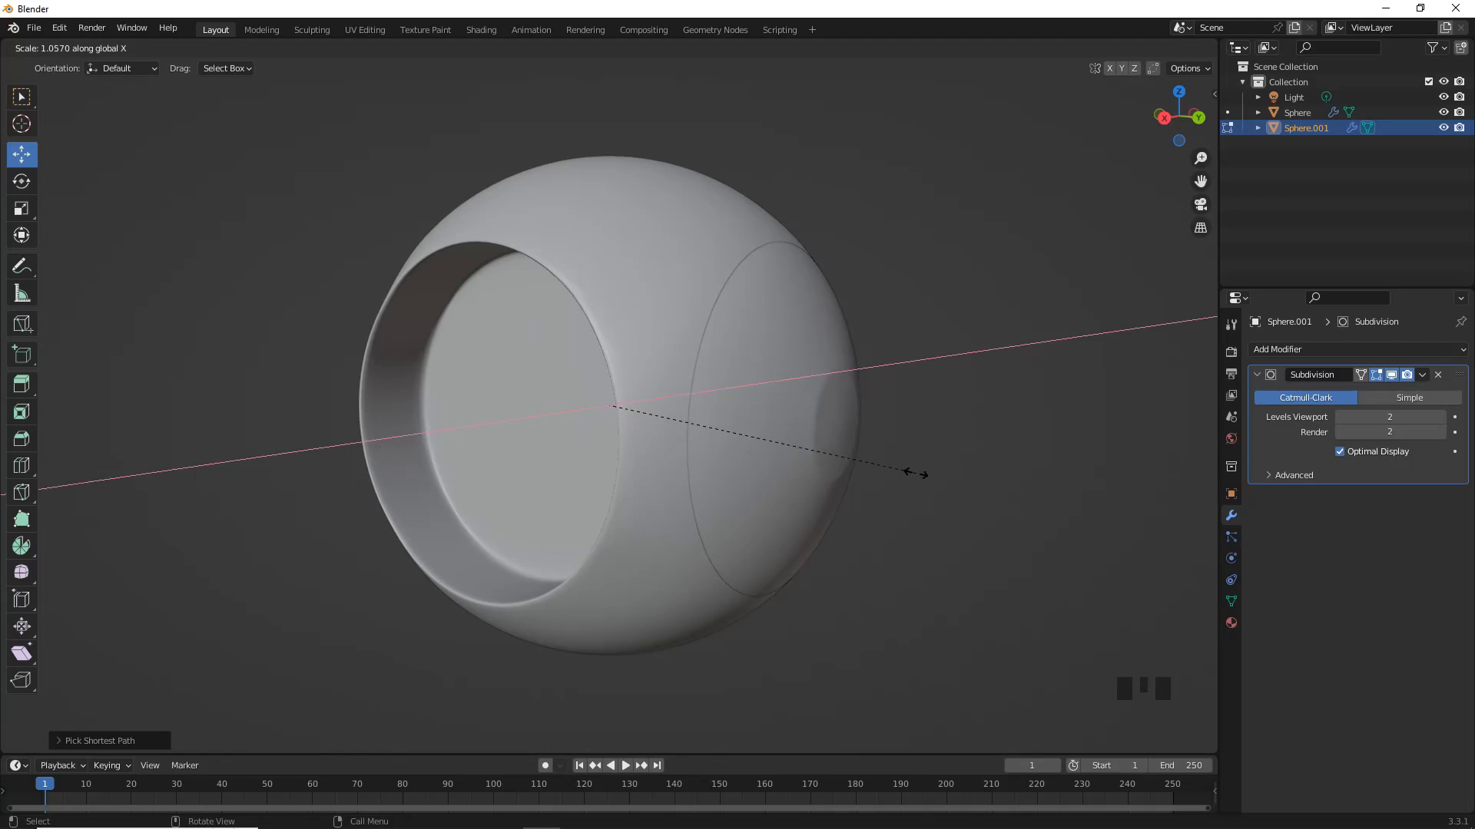
key(y)
Step: Hide the side caps object and, in Edit Mode on the sphere body, select the edge loops around both side openings
key(h)
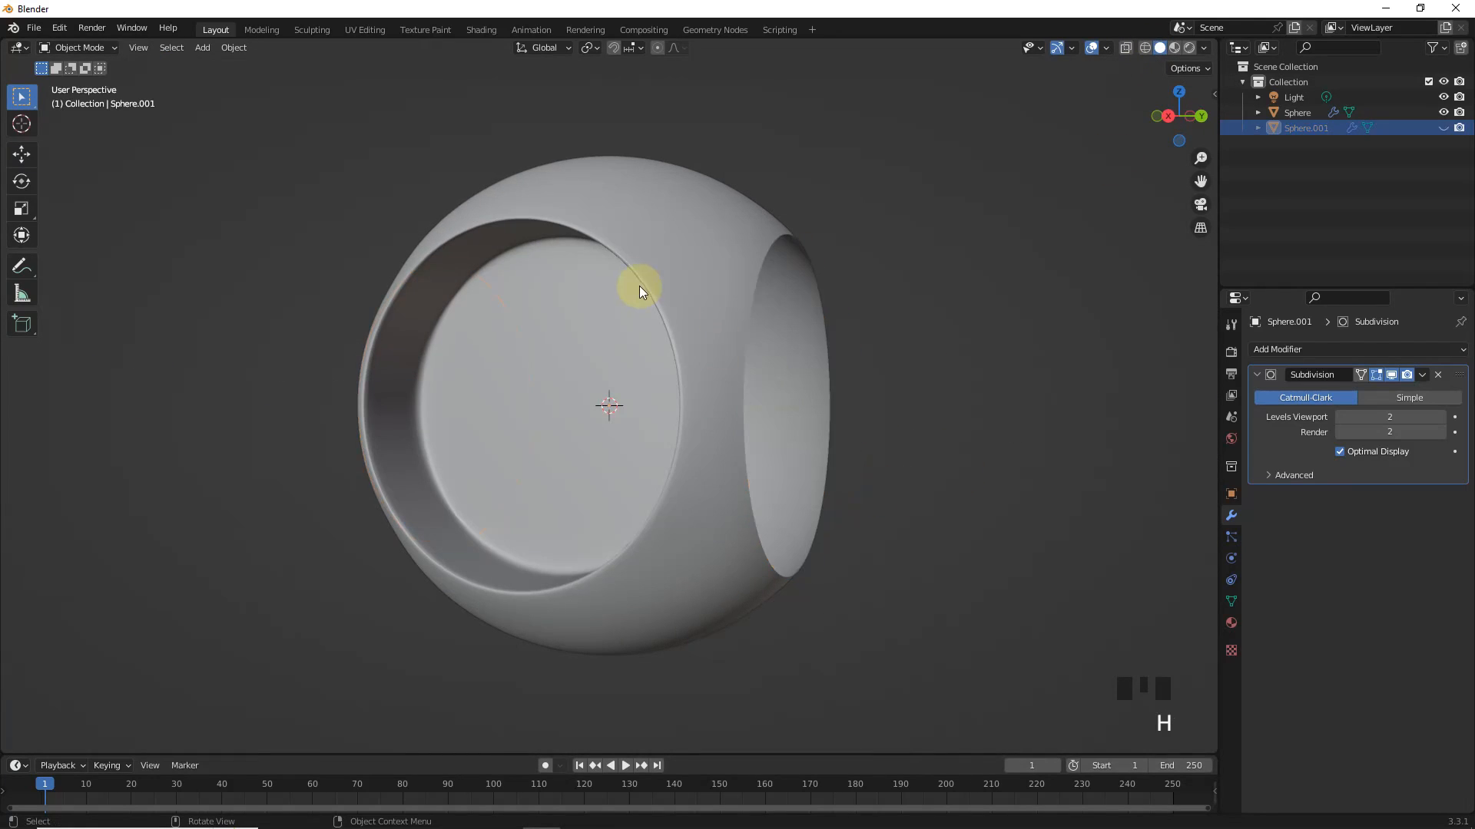
click(642, 289)
middle_drag(643, 288, 706, 288)
key(Tab)
click(148, 49)
alt+click(715, 264)
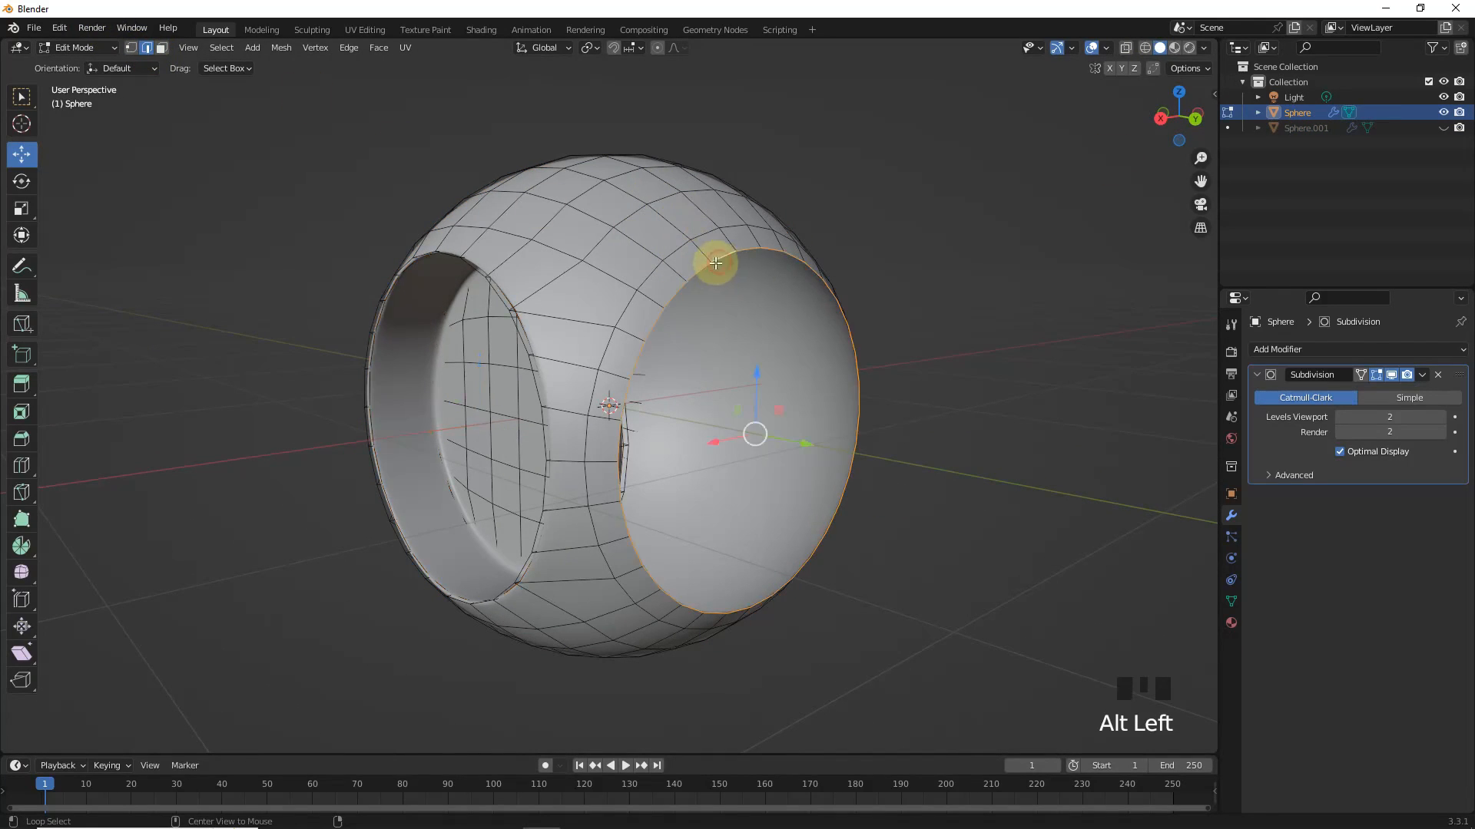
middle_drag(422, 299, 560, 301)
alt+shift+click(493, 269)
key(ctrl+z)
middle_drag(486, 253, 1021, 503)
Step: Extrude the selected opening rims inward by scaling them to about 0.82 along the Y axis
key(e)
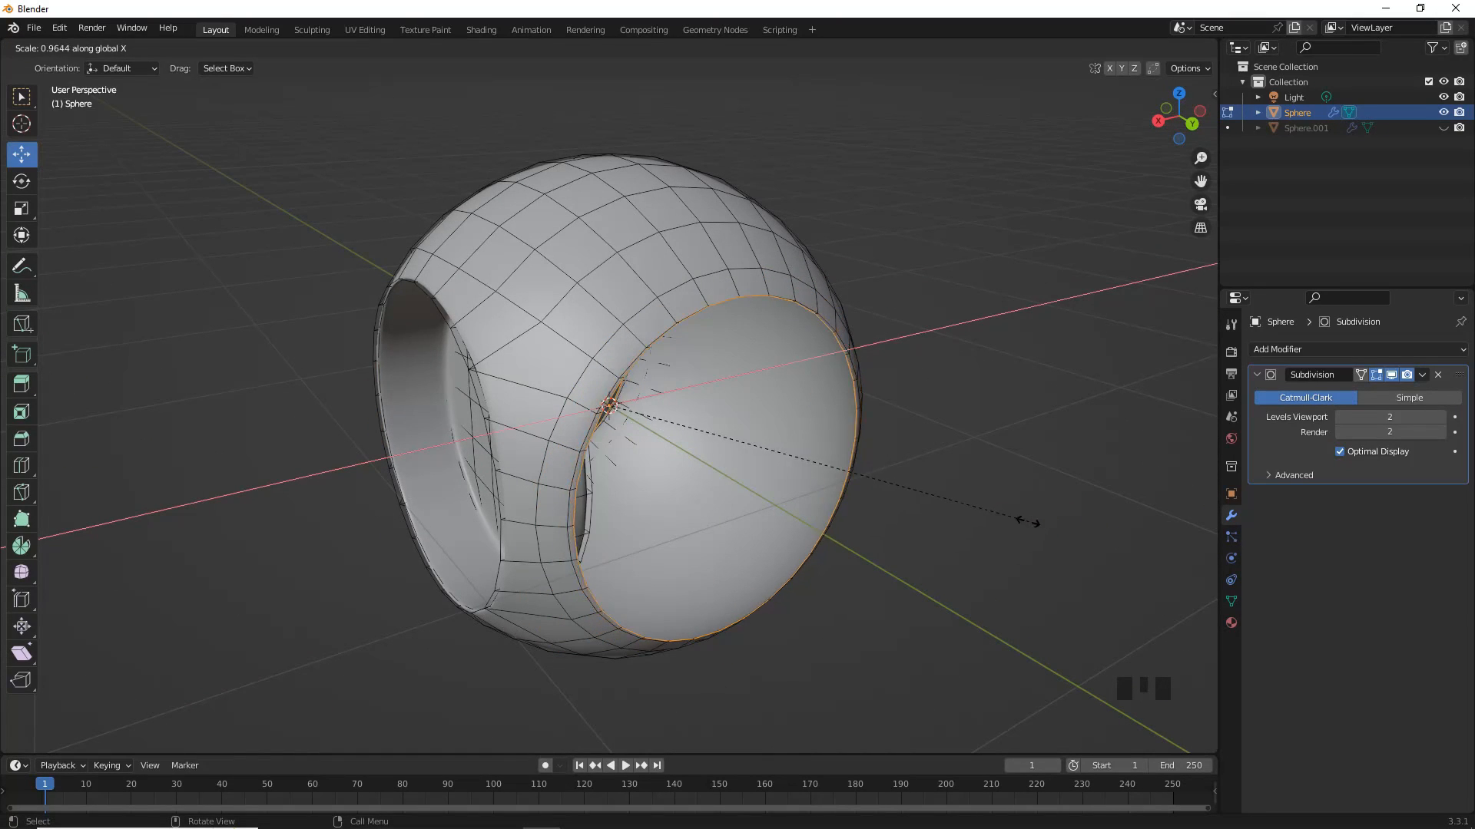
key(y)
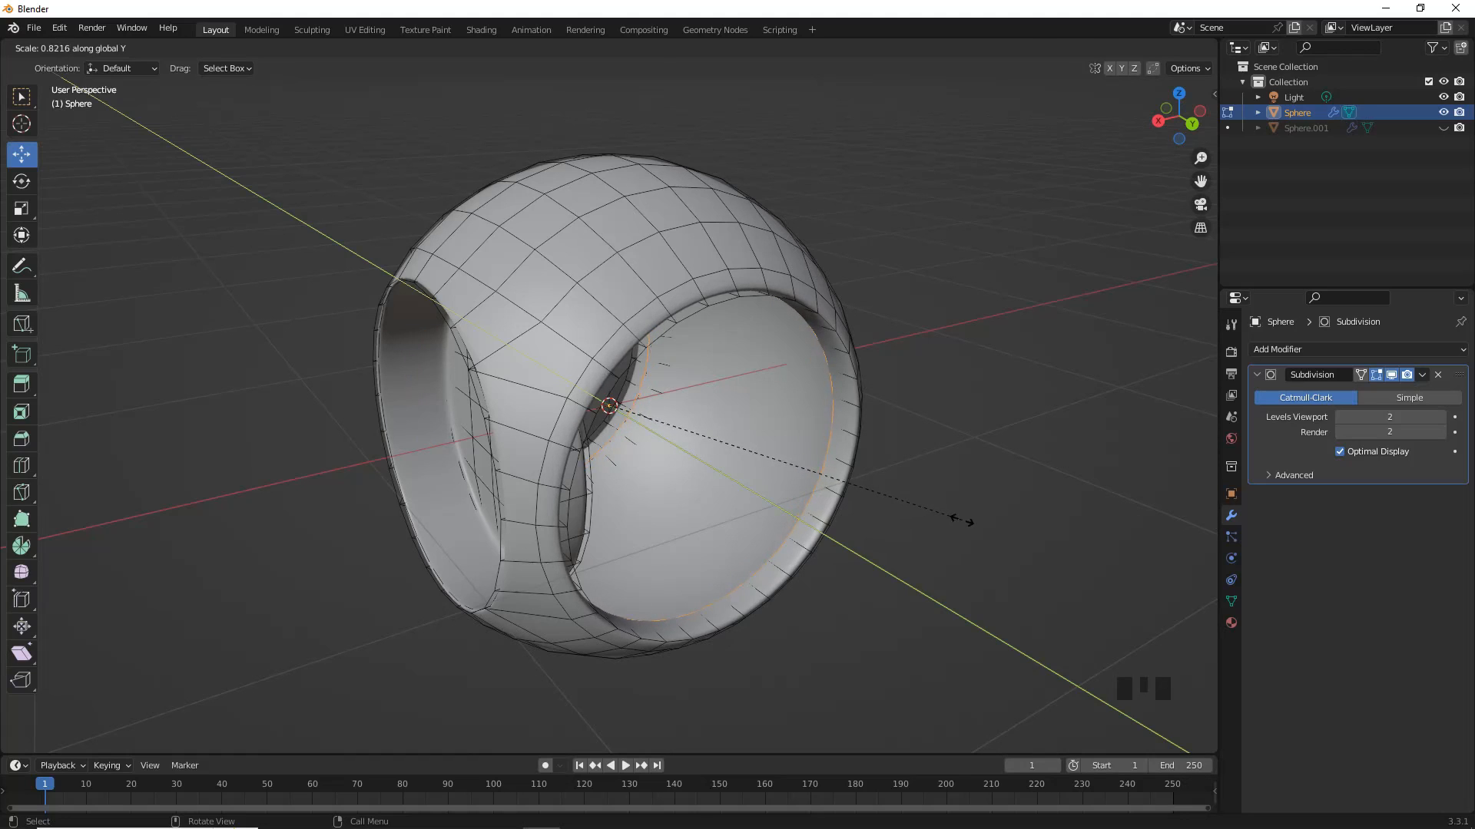
click(962, 523)
key(Tab)
click(959, 586)
middle_drag(891, 553, 905, 490)
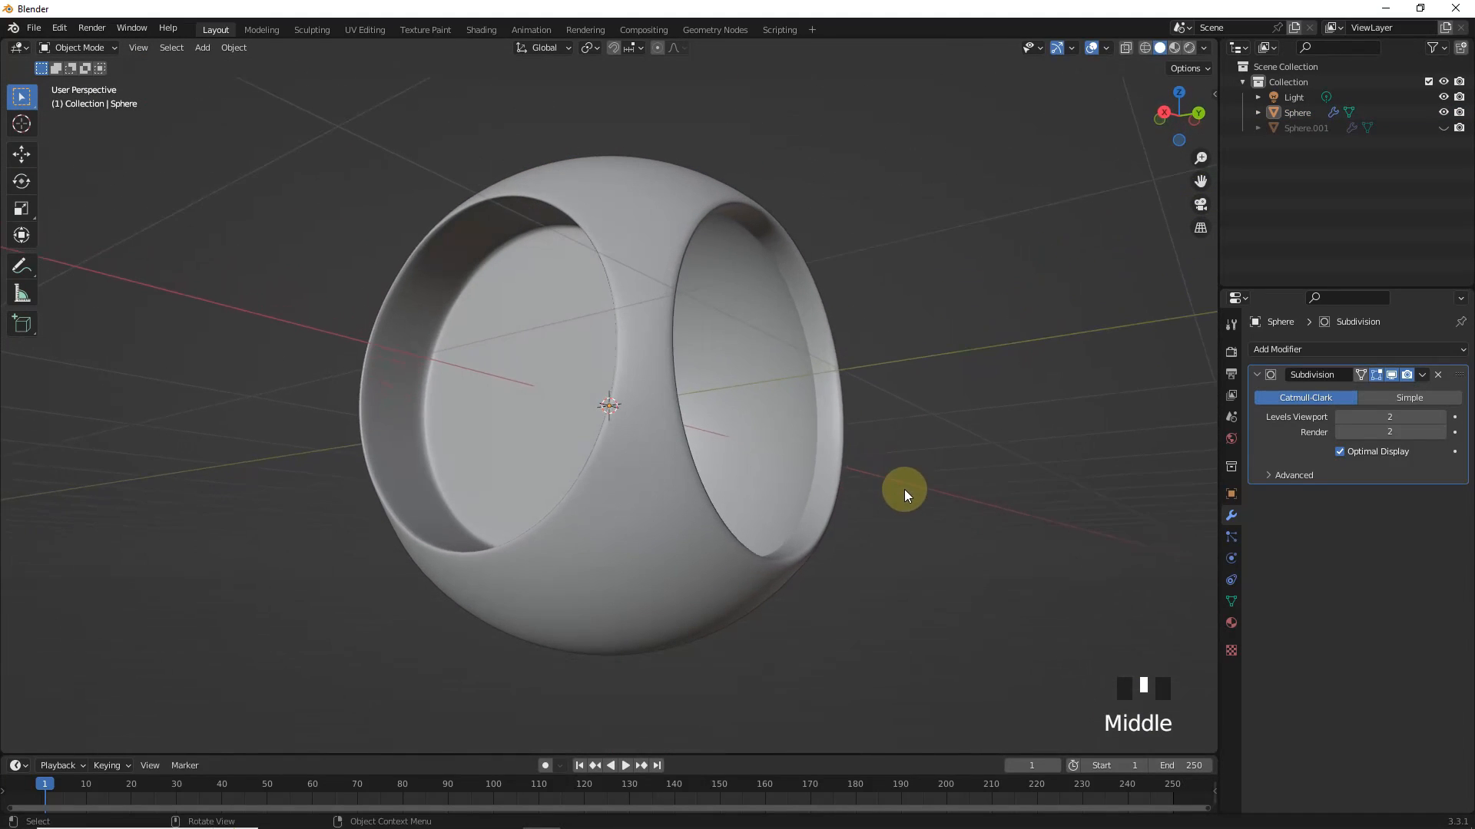
middle_drag(841, 431, 956, 462)
key(Tab)
key(Tab)
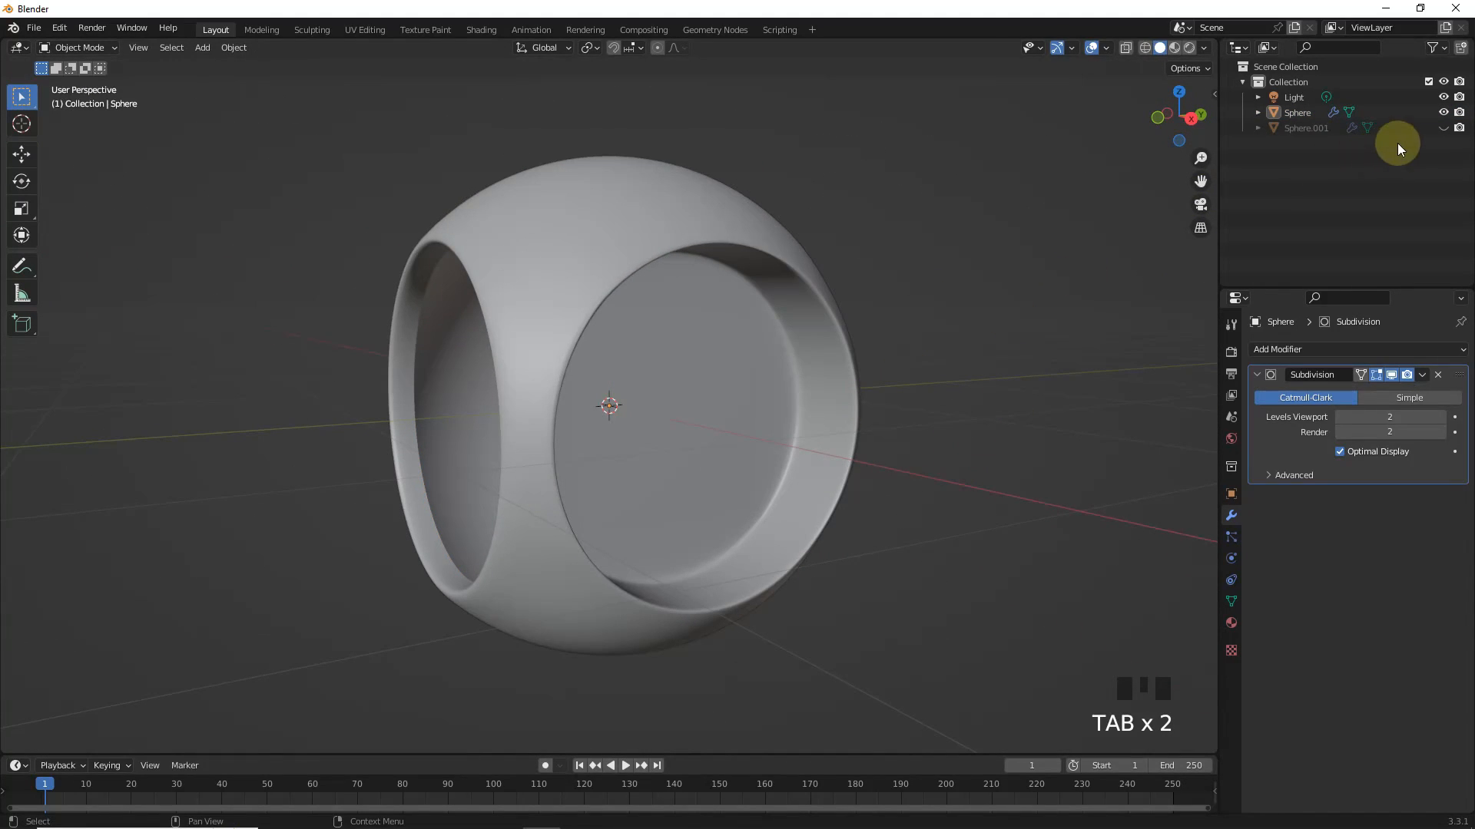
Step: Unhide the side caps object, select the open border loop of each cap and fill both with faces
click(1444, 128)
click(435, 346)
key(Tab)
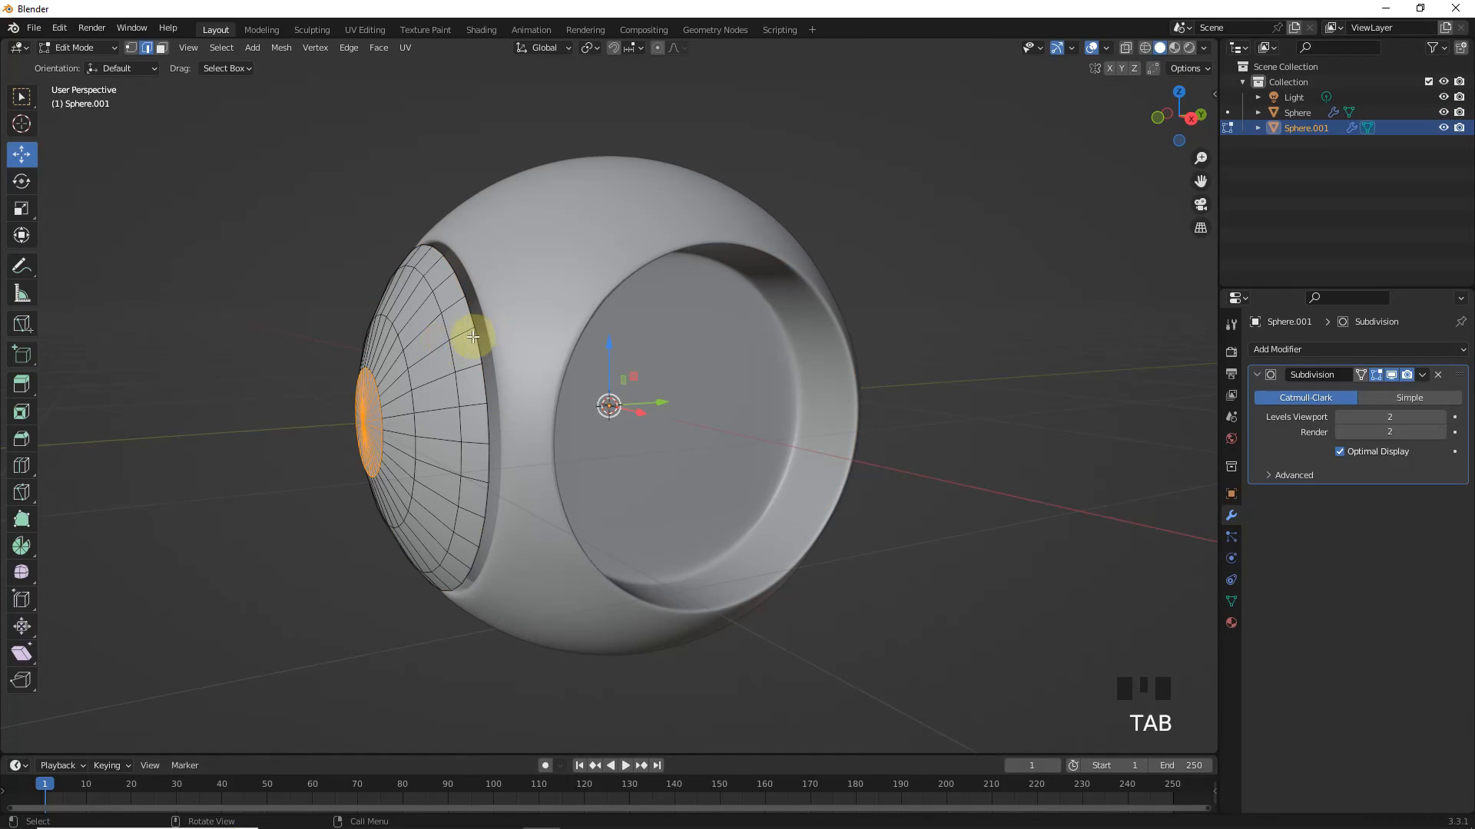
middle_drag(473, 337, 423, 352)
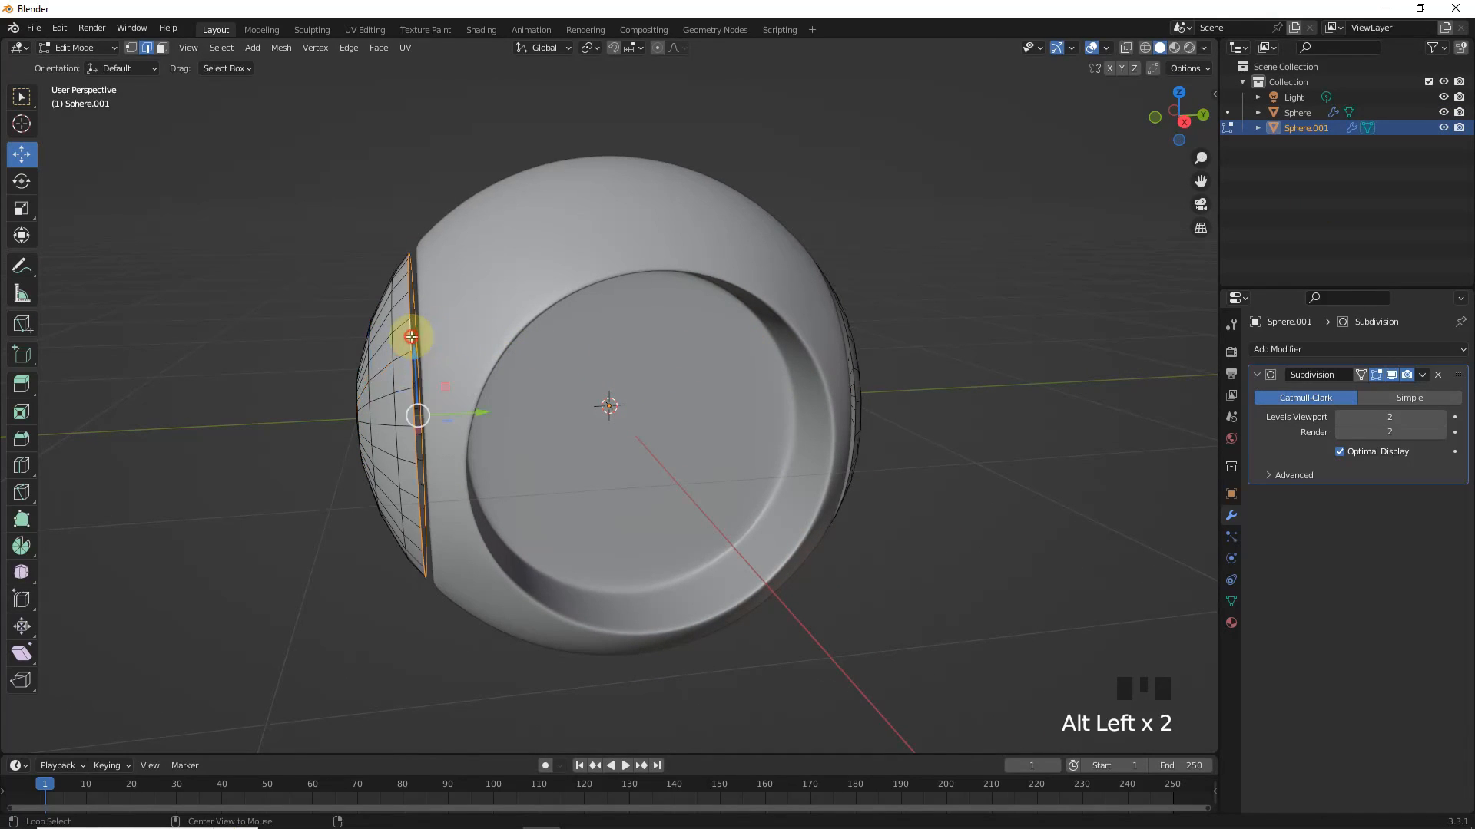
middle_drag(895, 350, 865, 369)
key(f)
key(Tab)
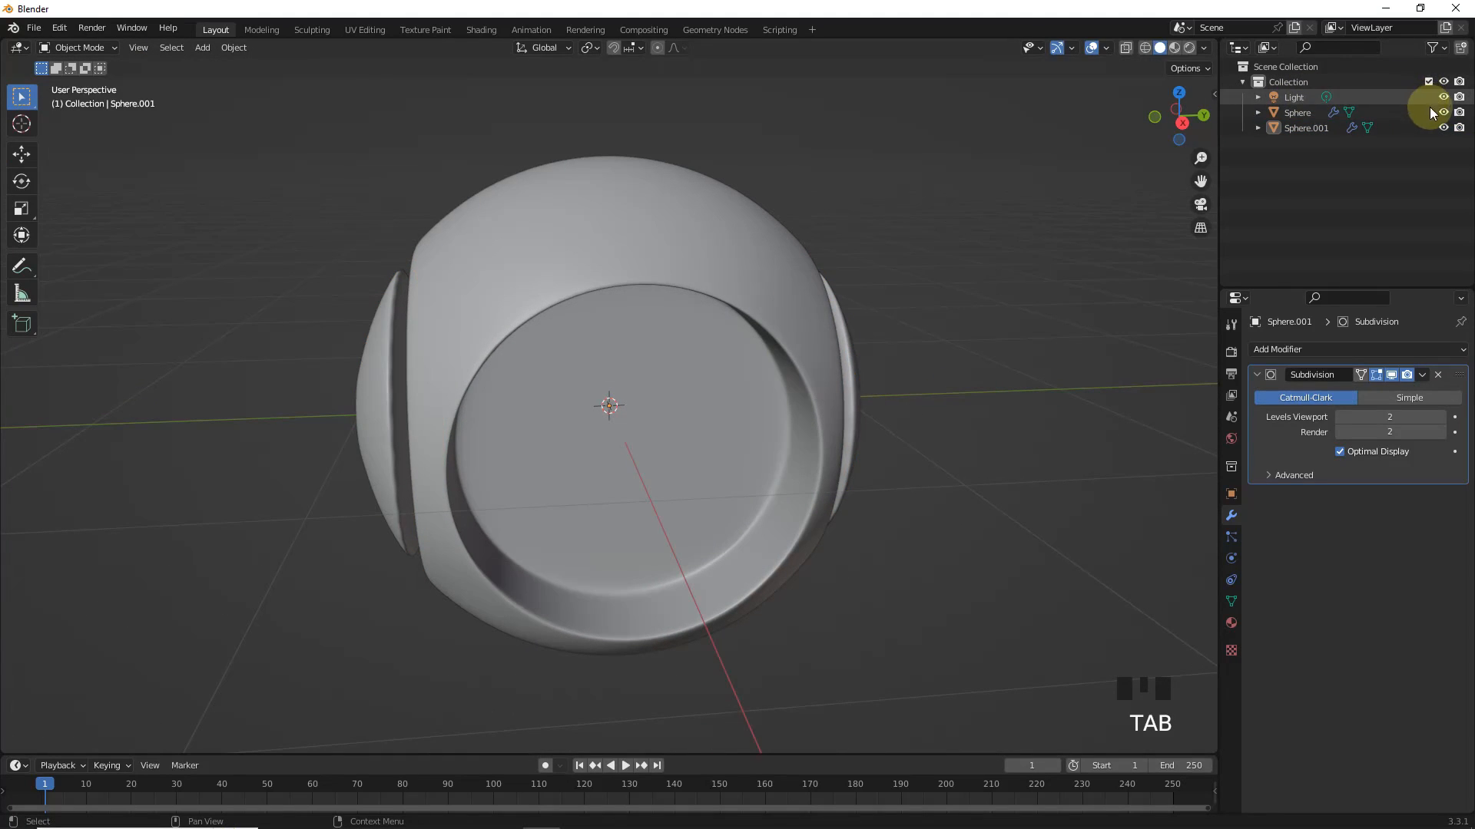
Step: Hide the sphere body and apply a narrow bevel to the rim edges of both side caps
click(1444, 112)
middle_drag(765, 265, 891, 297)
key(Tab)
key(ctrl+b)
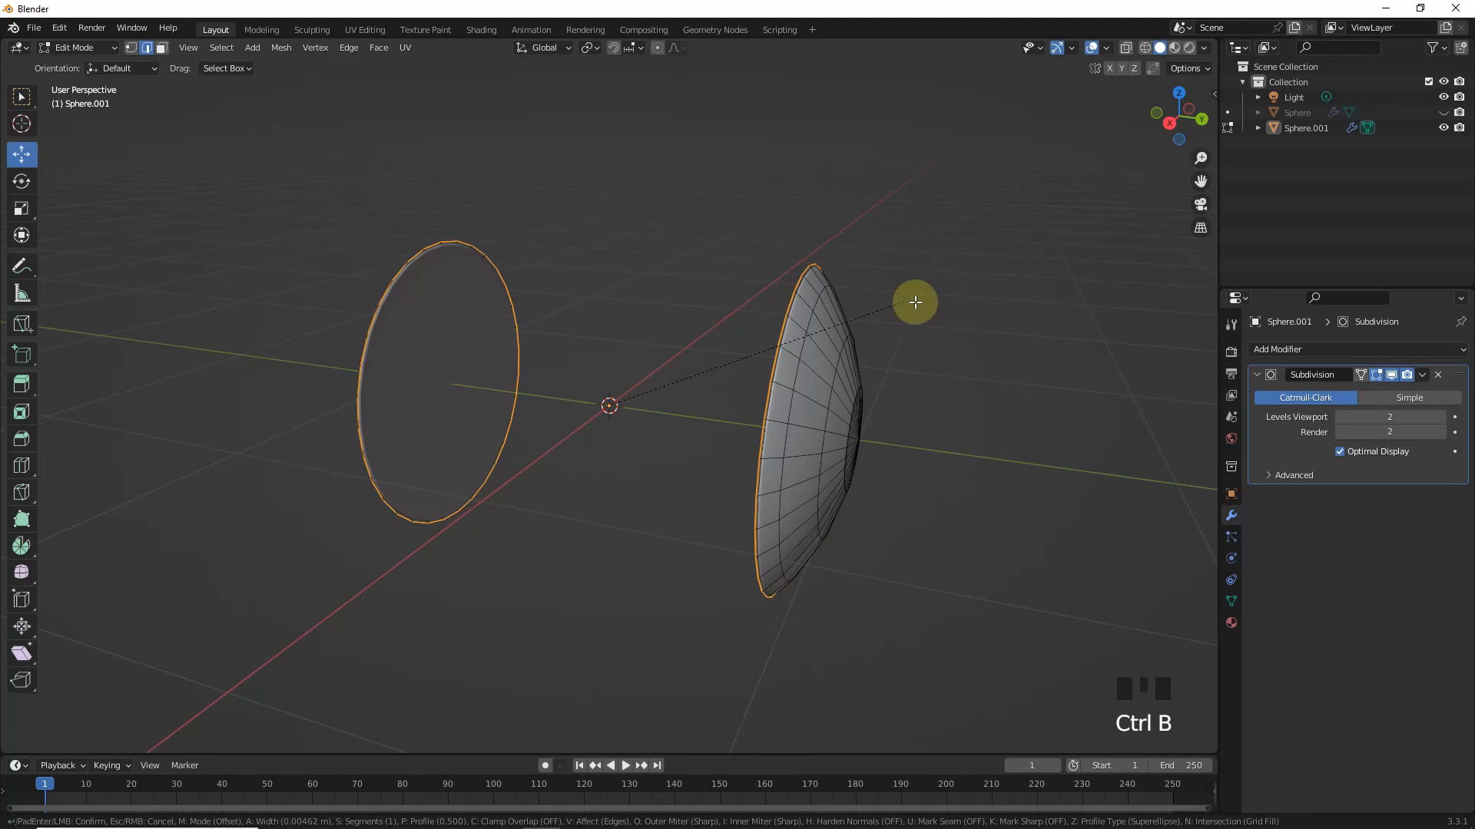
click(927, 304)
key(Tab)
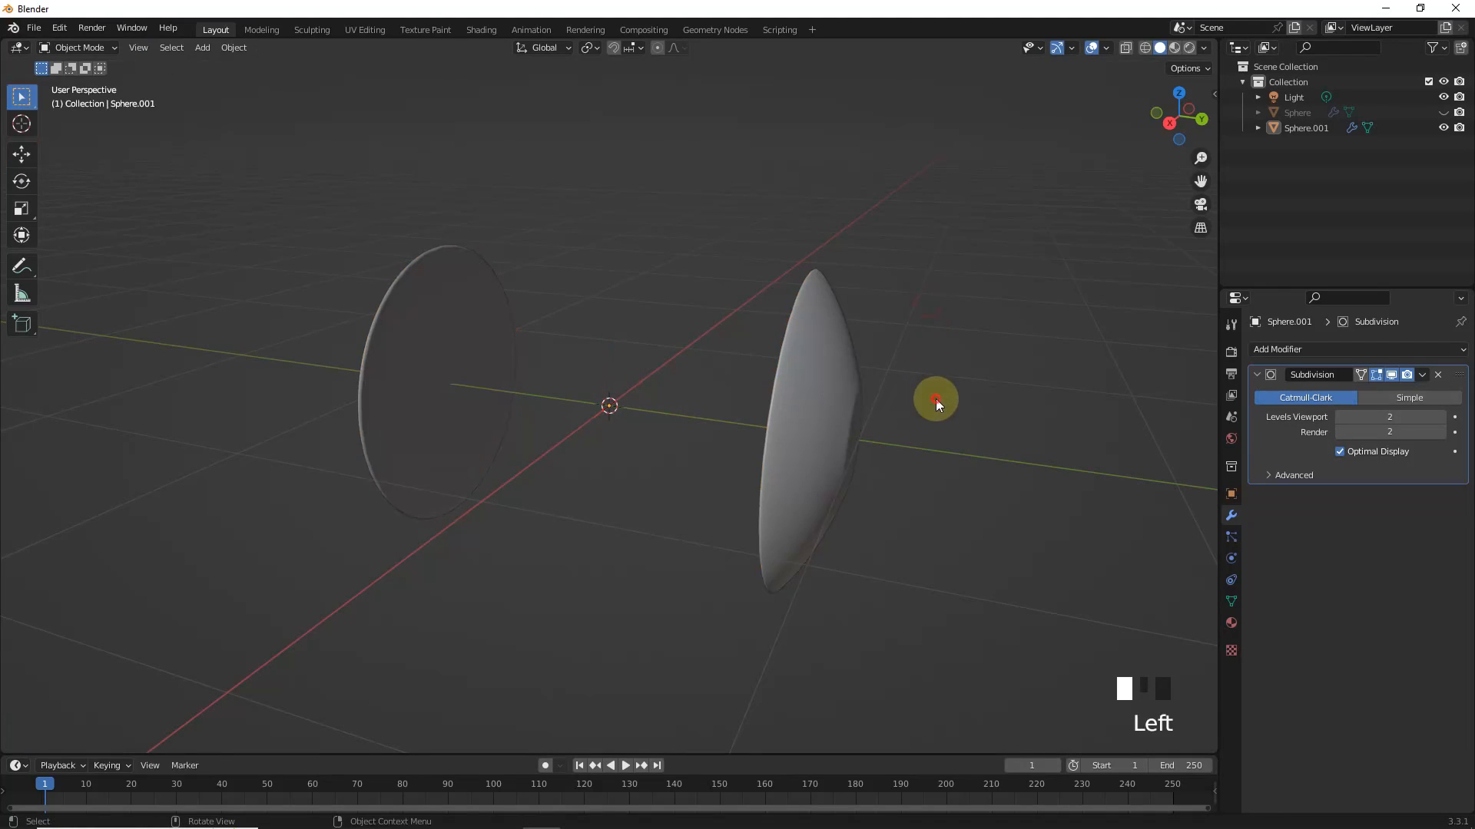
Step: Unhide the sphere body and select the outer rim edge loops of both its side openings in Edit Mode
click(1443, 112)
click(938, 328)
key(Tab)
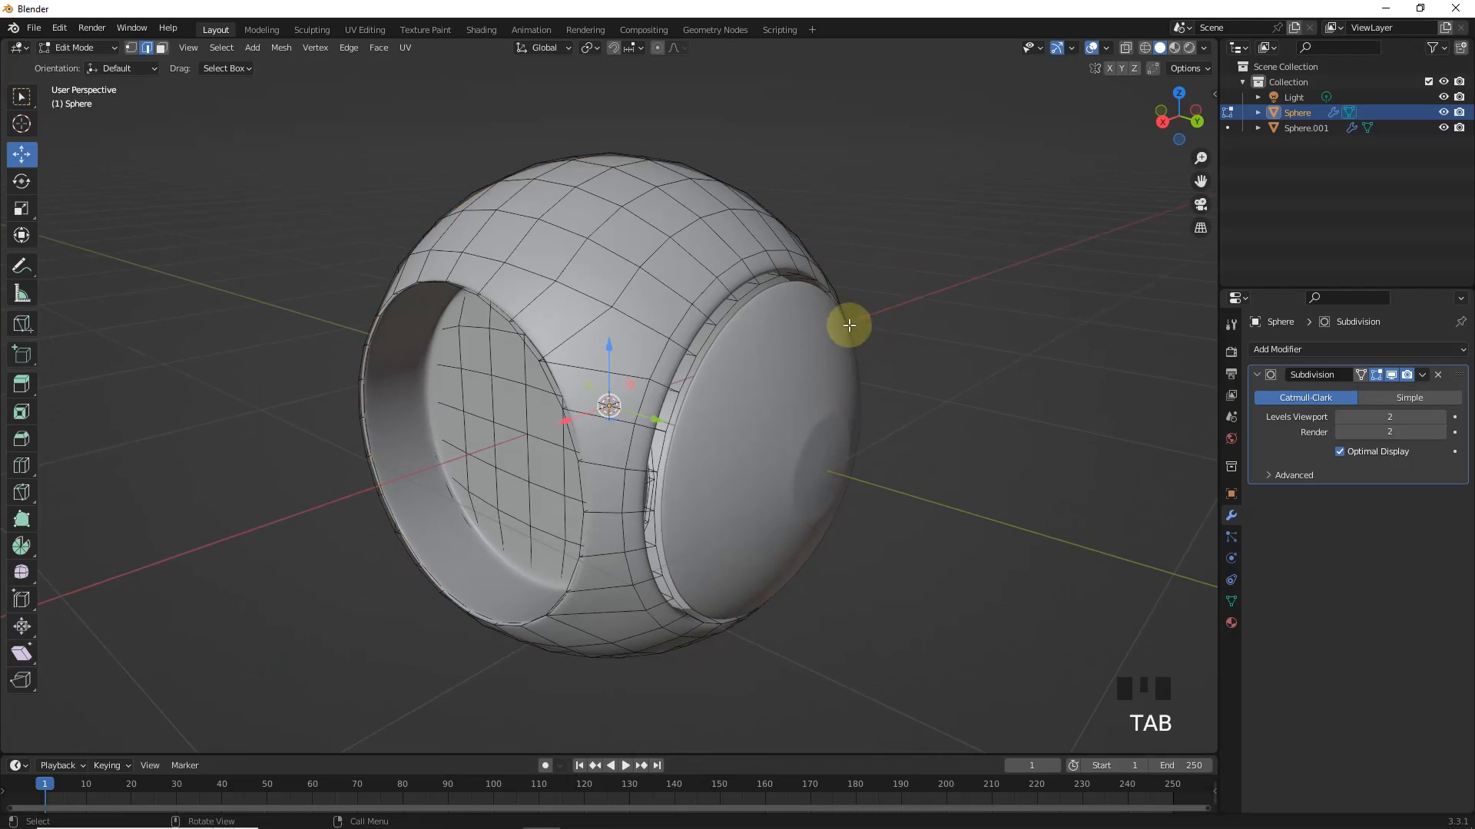
scroll(766, 309, up, 2)
alt+click(774, 297)
middle_drag(520, 306, 392, 325)
alt+shift+click(444, 347)
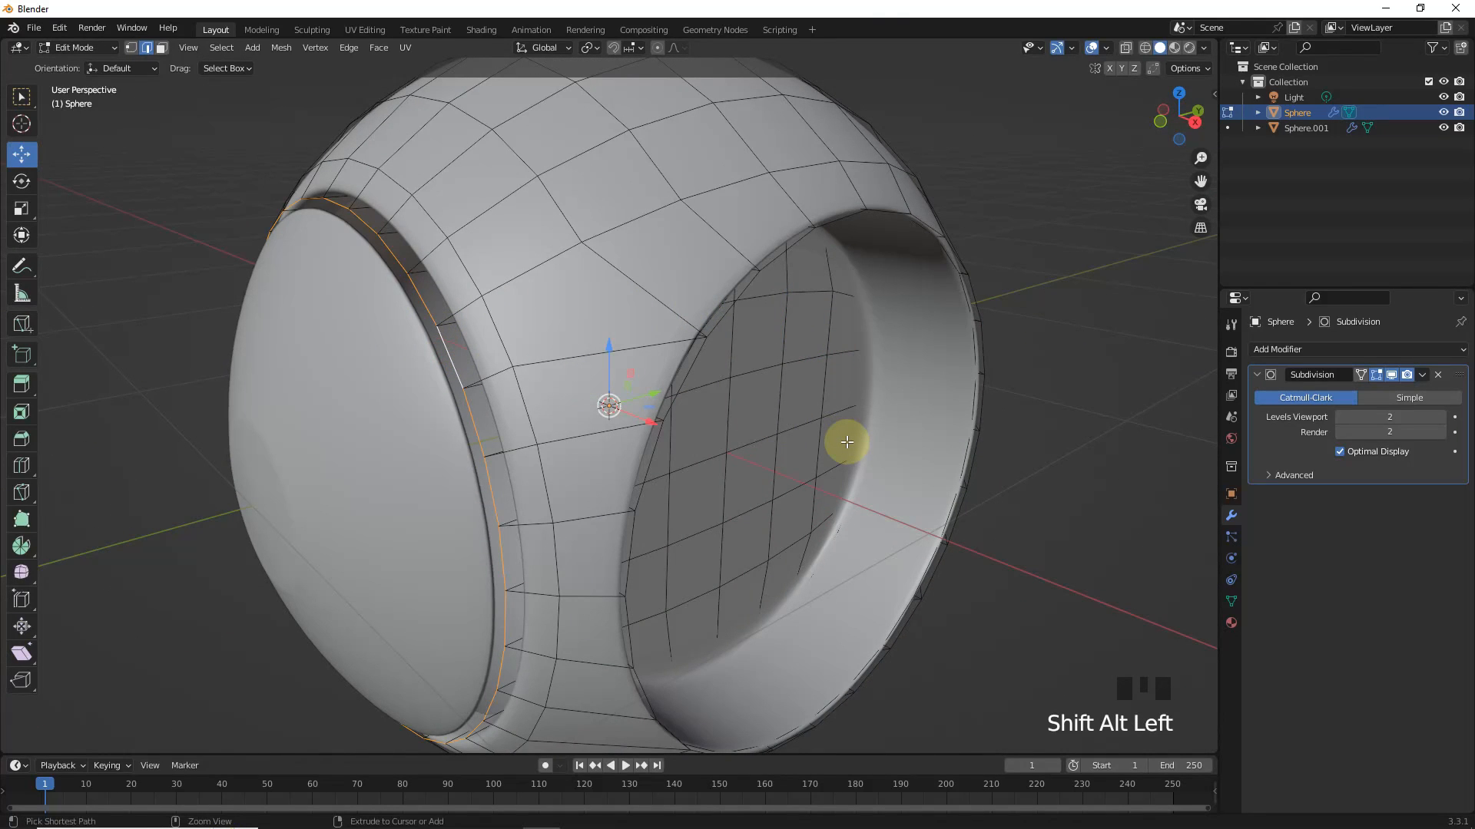
Step: Bevel the selected opening rims with a width of 0.0032 m and 1 segment
key(ctrl+b)
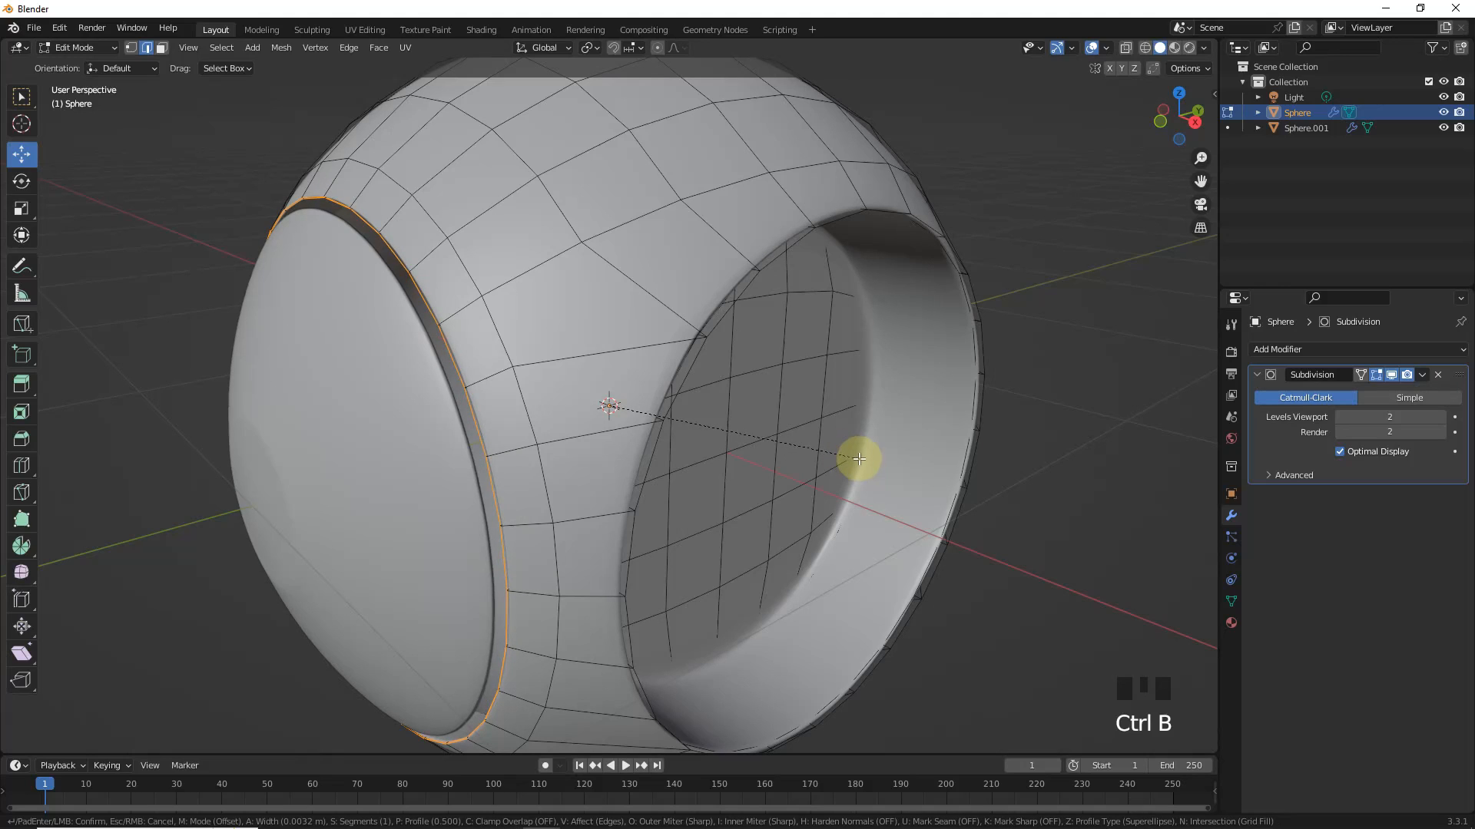
click(859, 459)
click(150, 736)
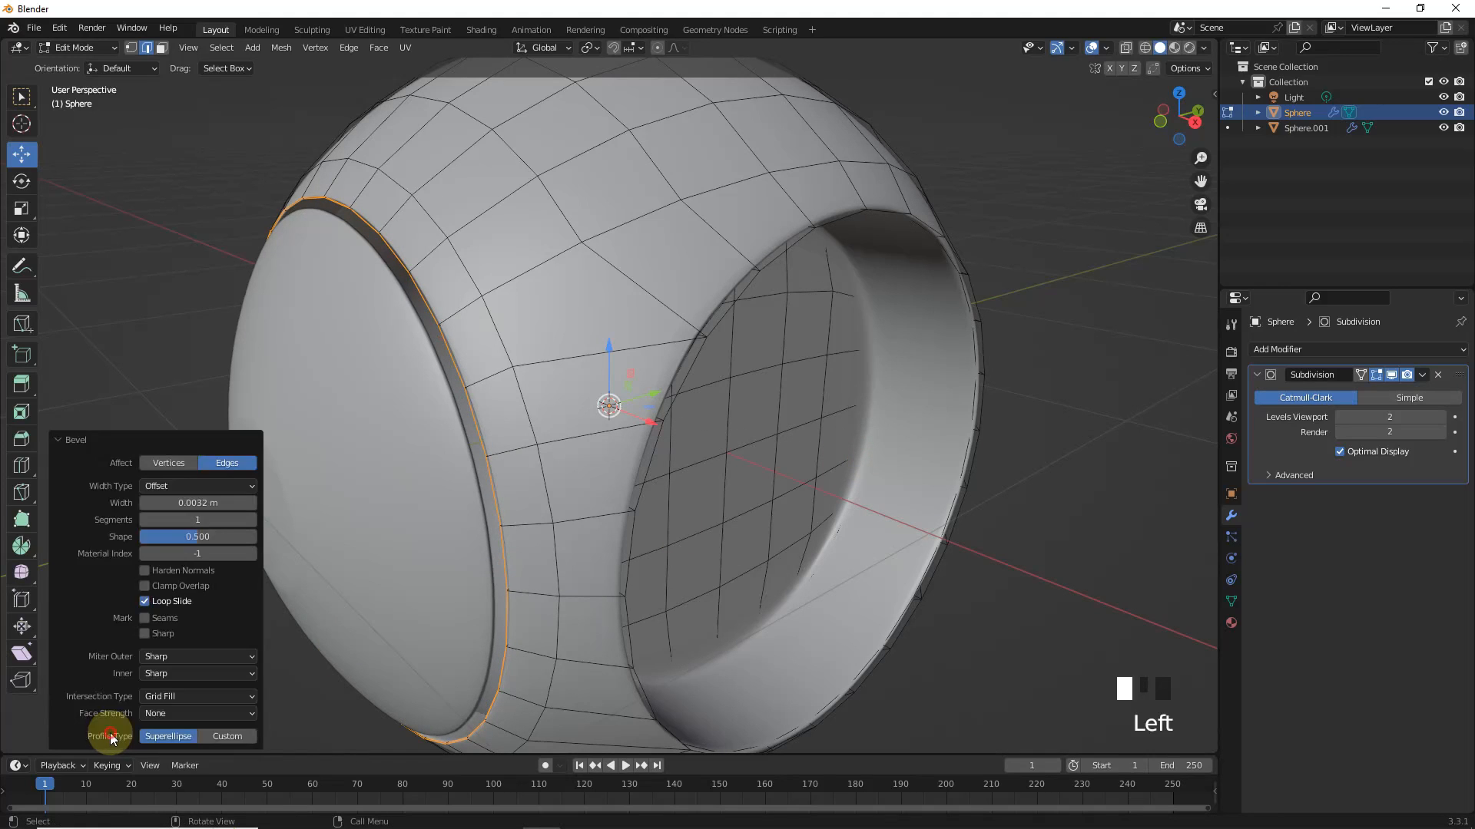
click(195, 503)
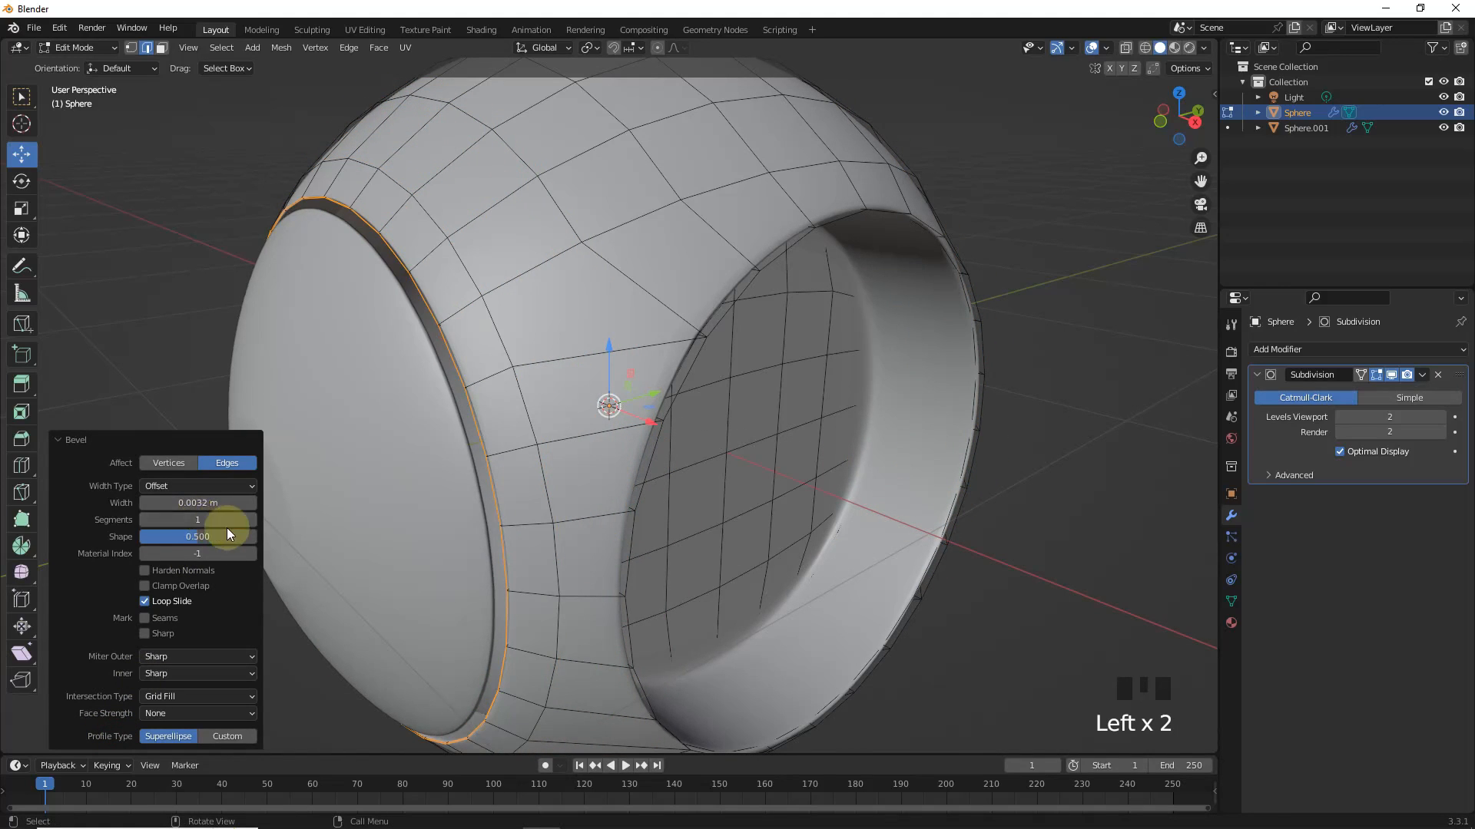
middle_drag(681, 437, 735, 420)
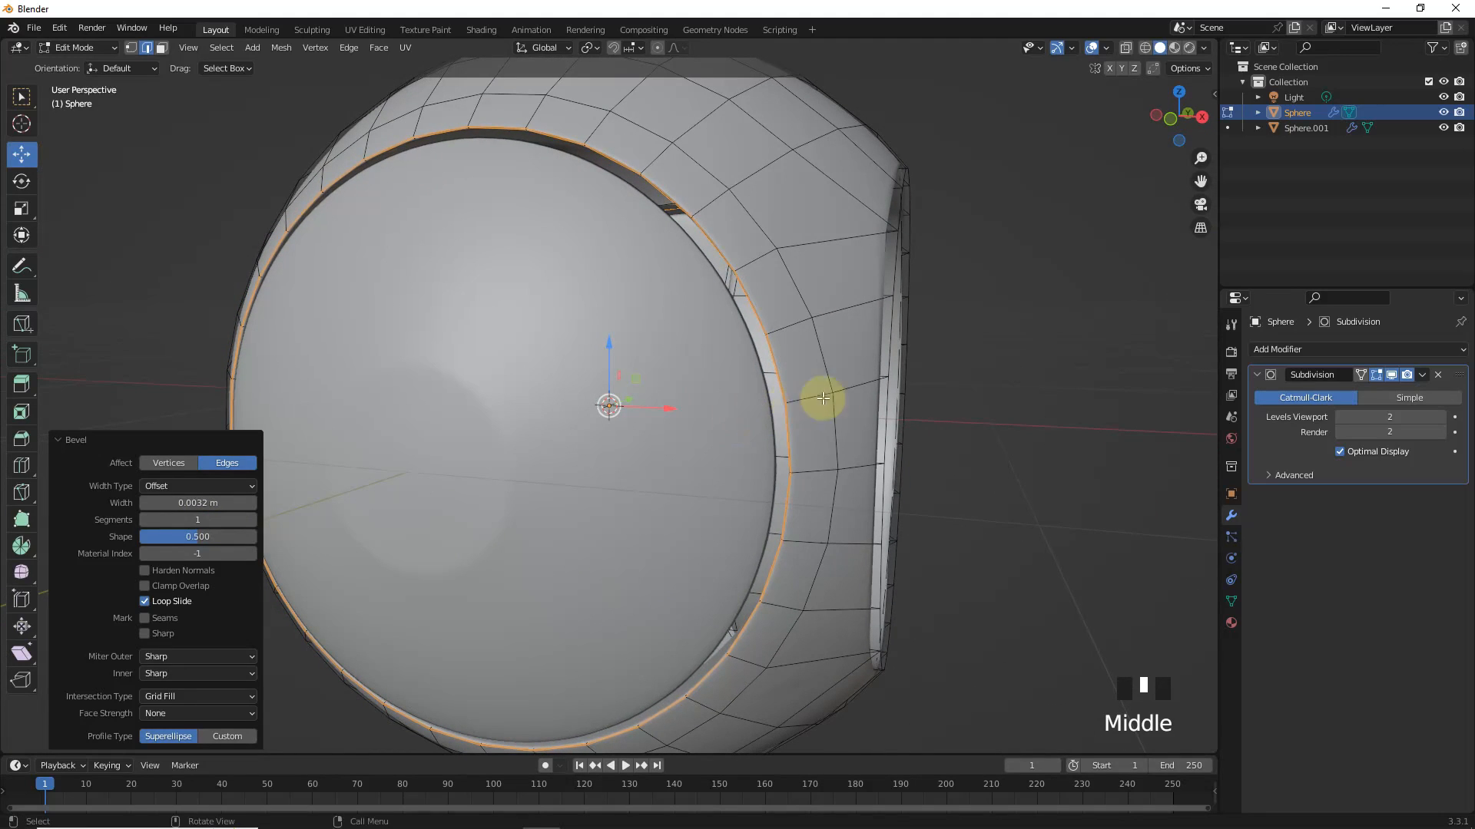
Step: Select the whole mesh of the side caps object and scale it by 0.986 along the Y axis
key(Tab)
click(760, 424)
key(KP_3)
key(Tab)
key(a)
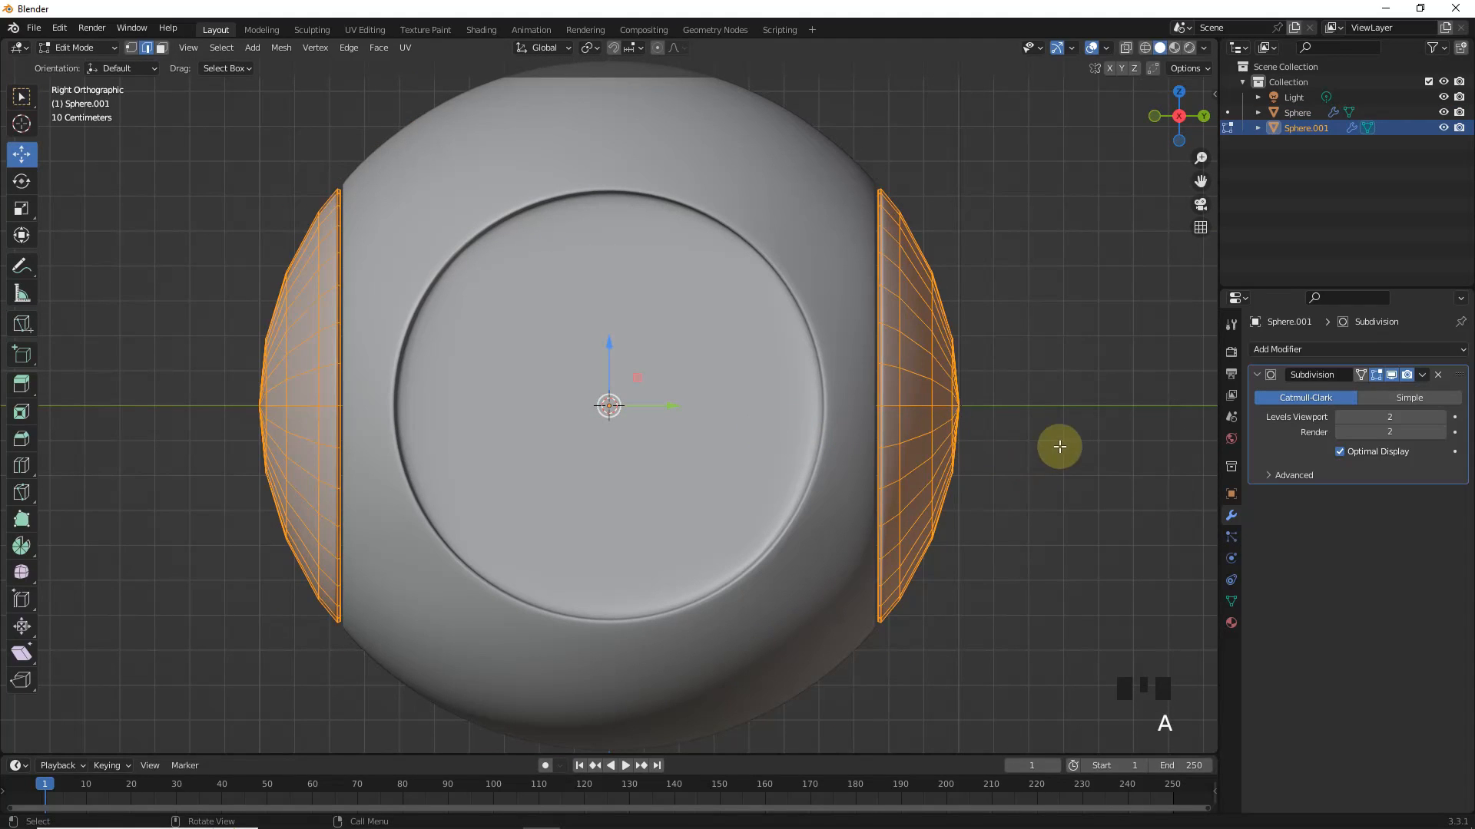
key(s)
key(y)
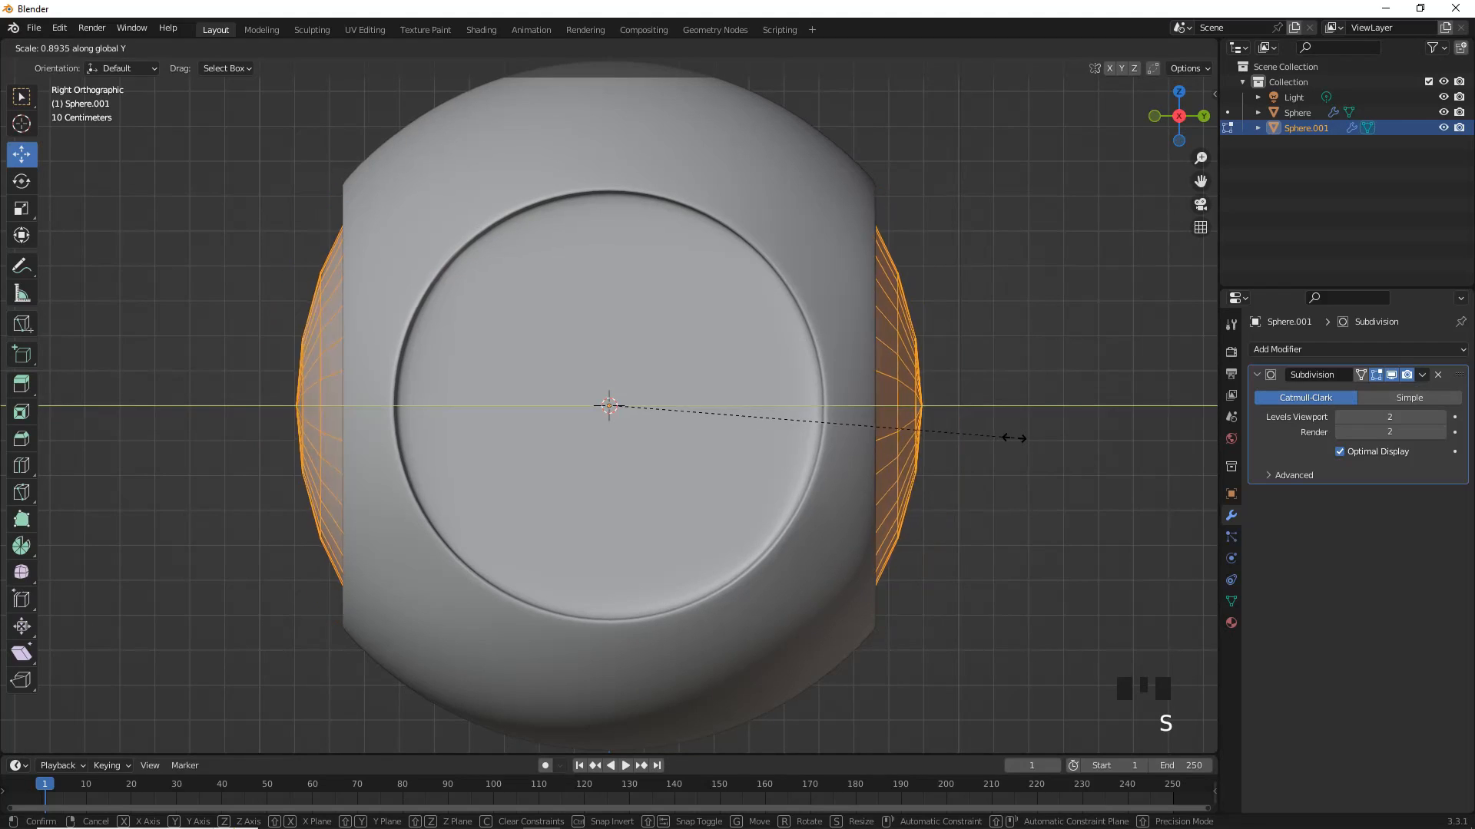
click(1056, 437)
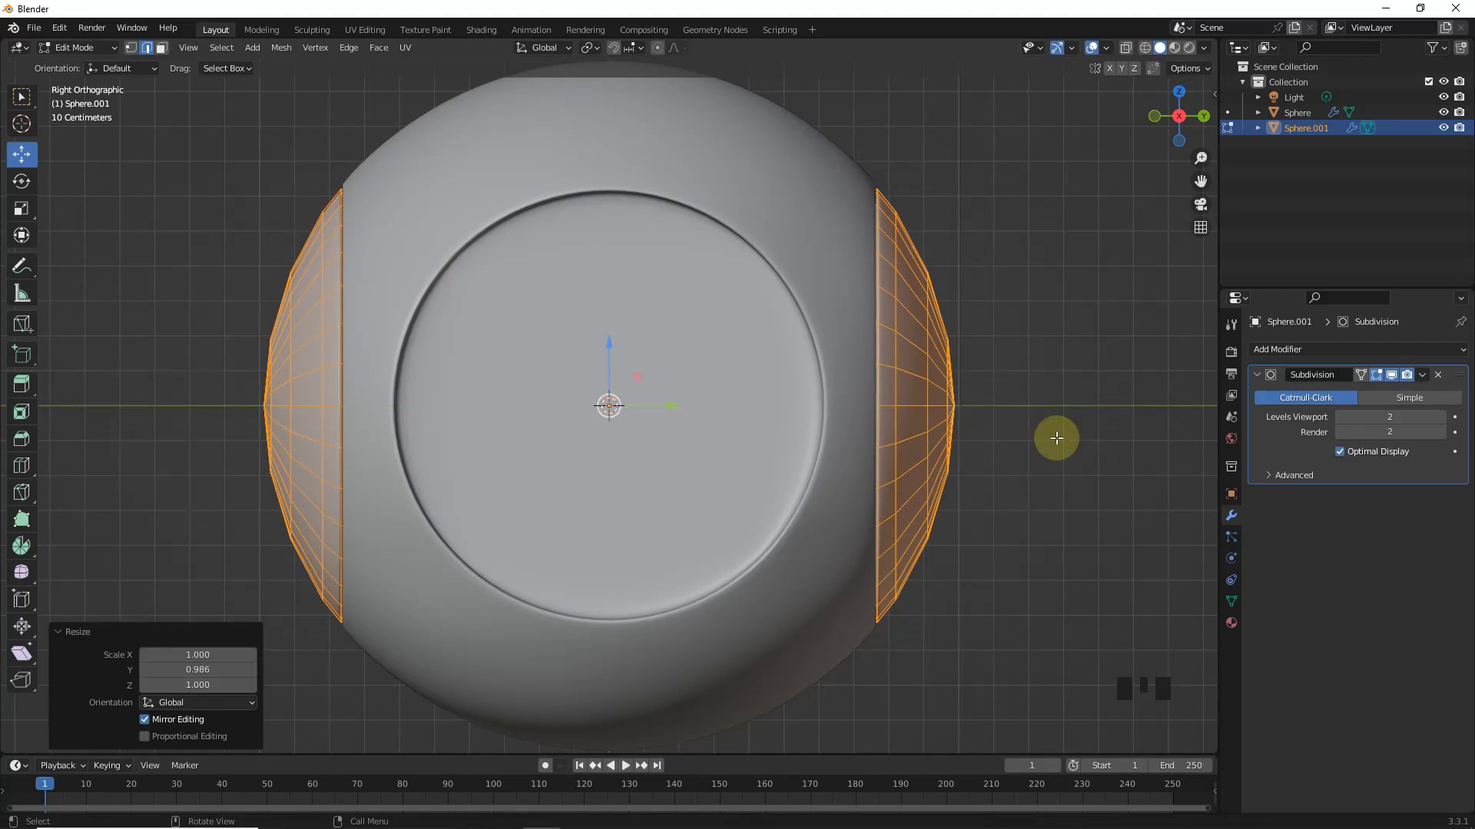
Step: Set the pivot point to Individual Origins and scale both side caps uniformly by 1.034
key(period)
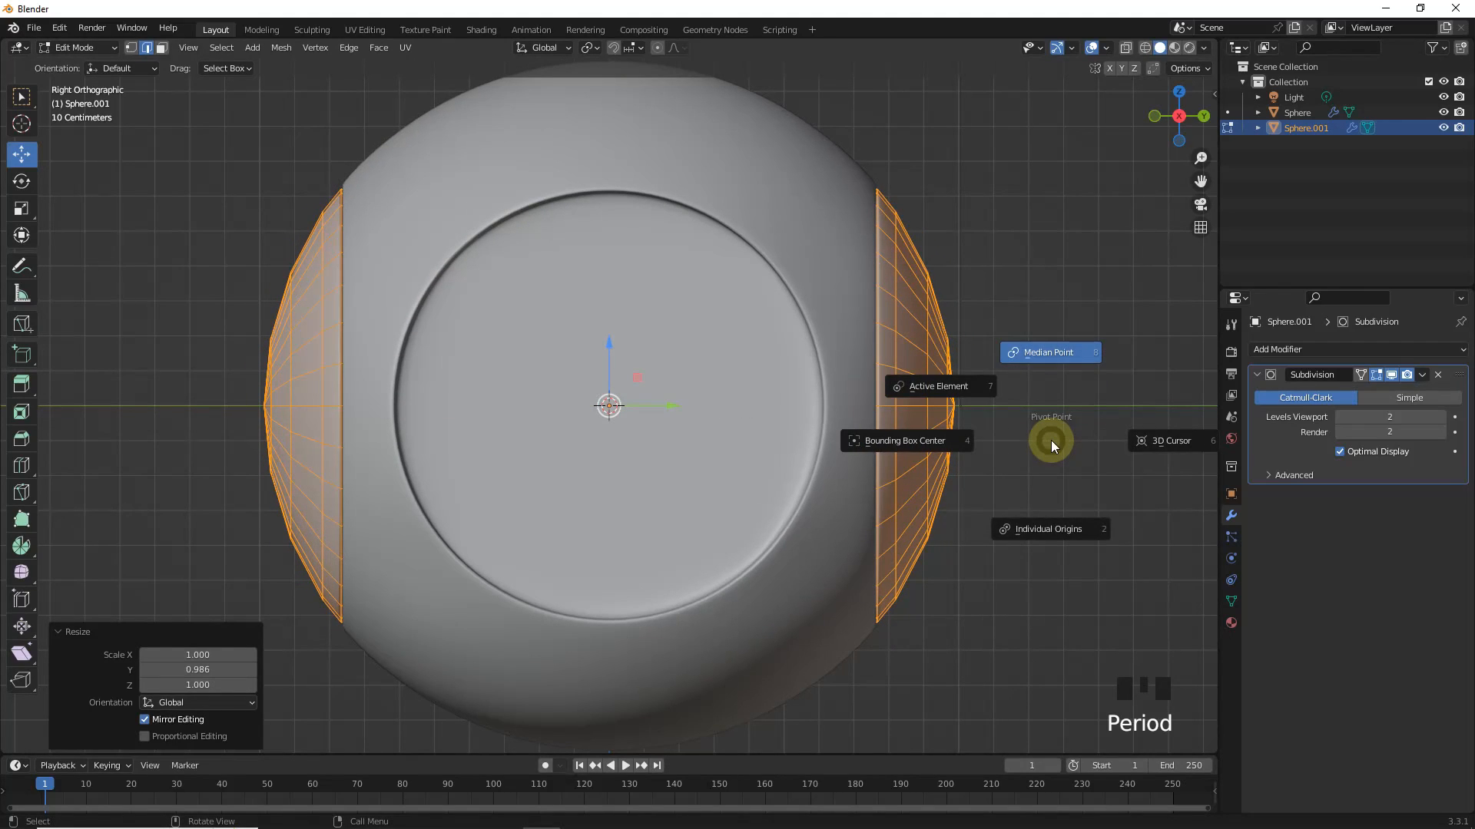
click(1056, 514)
middle_drag(1057, 515, 964, 437)
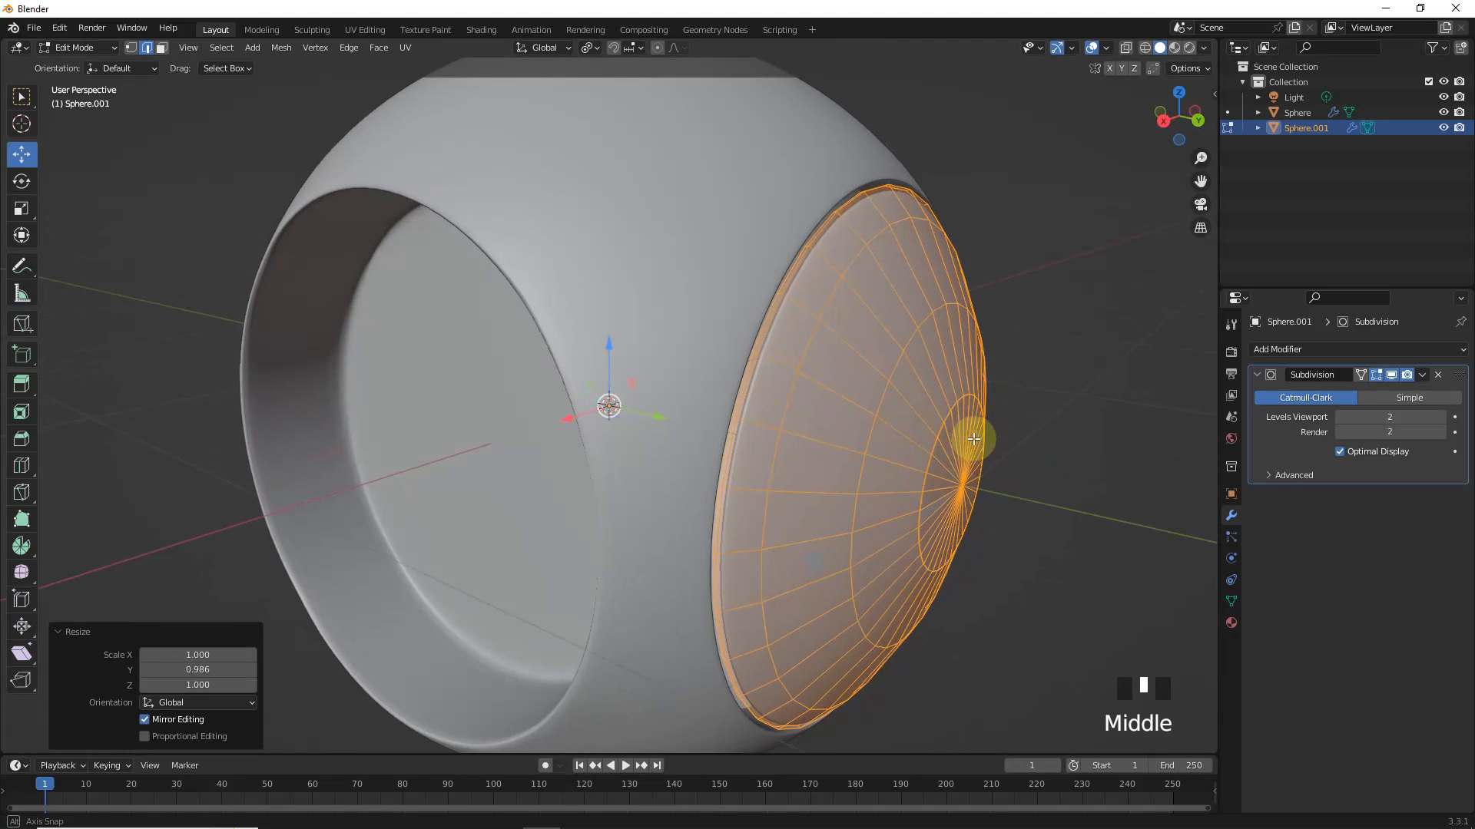
key(s)
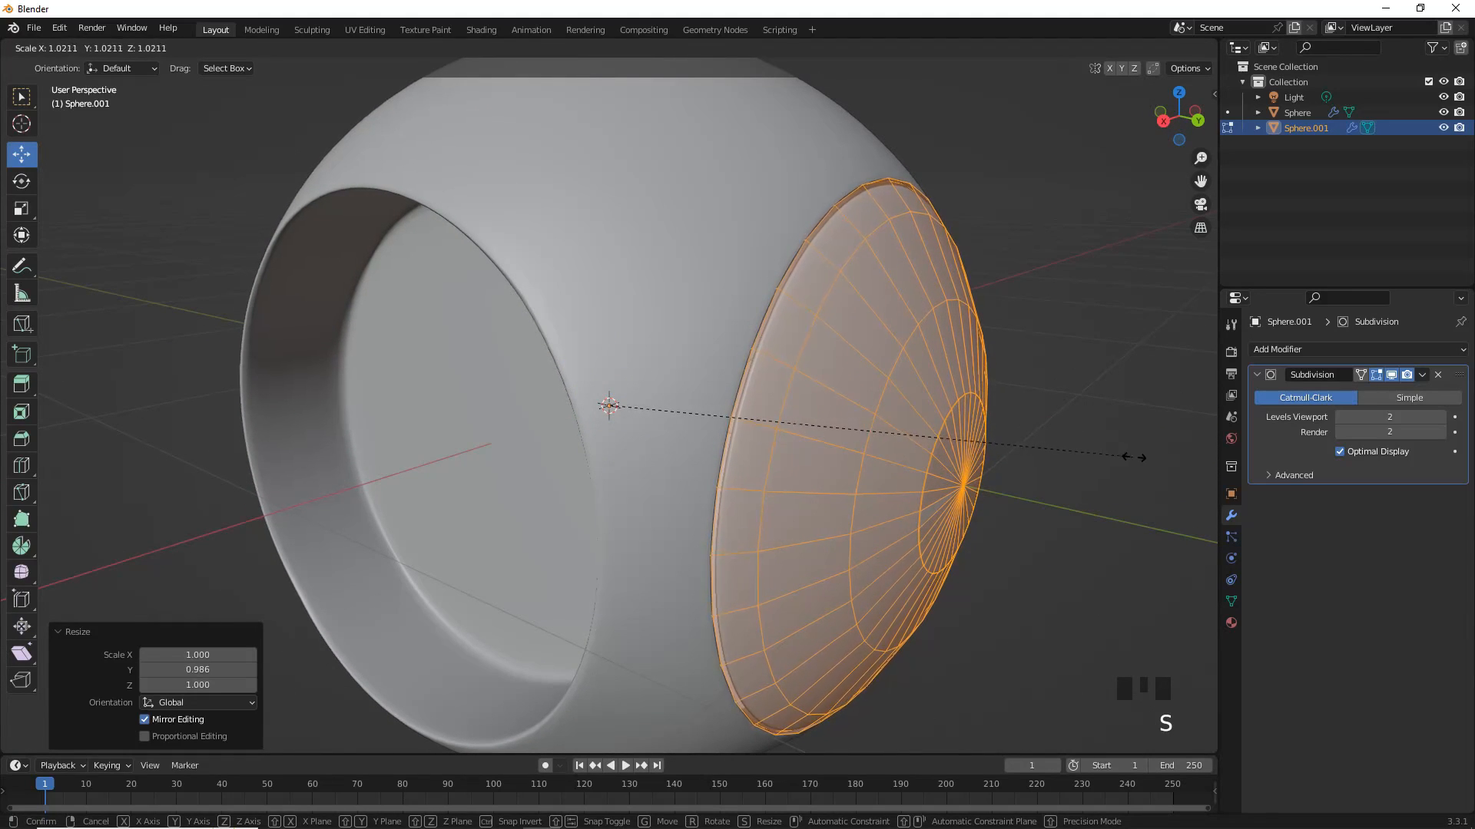
click(1188, 474)
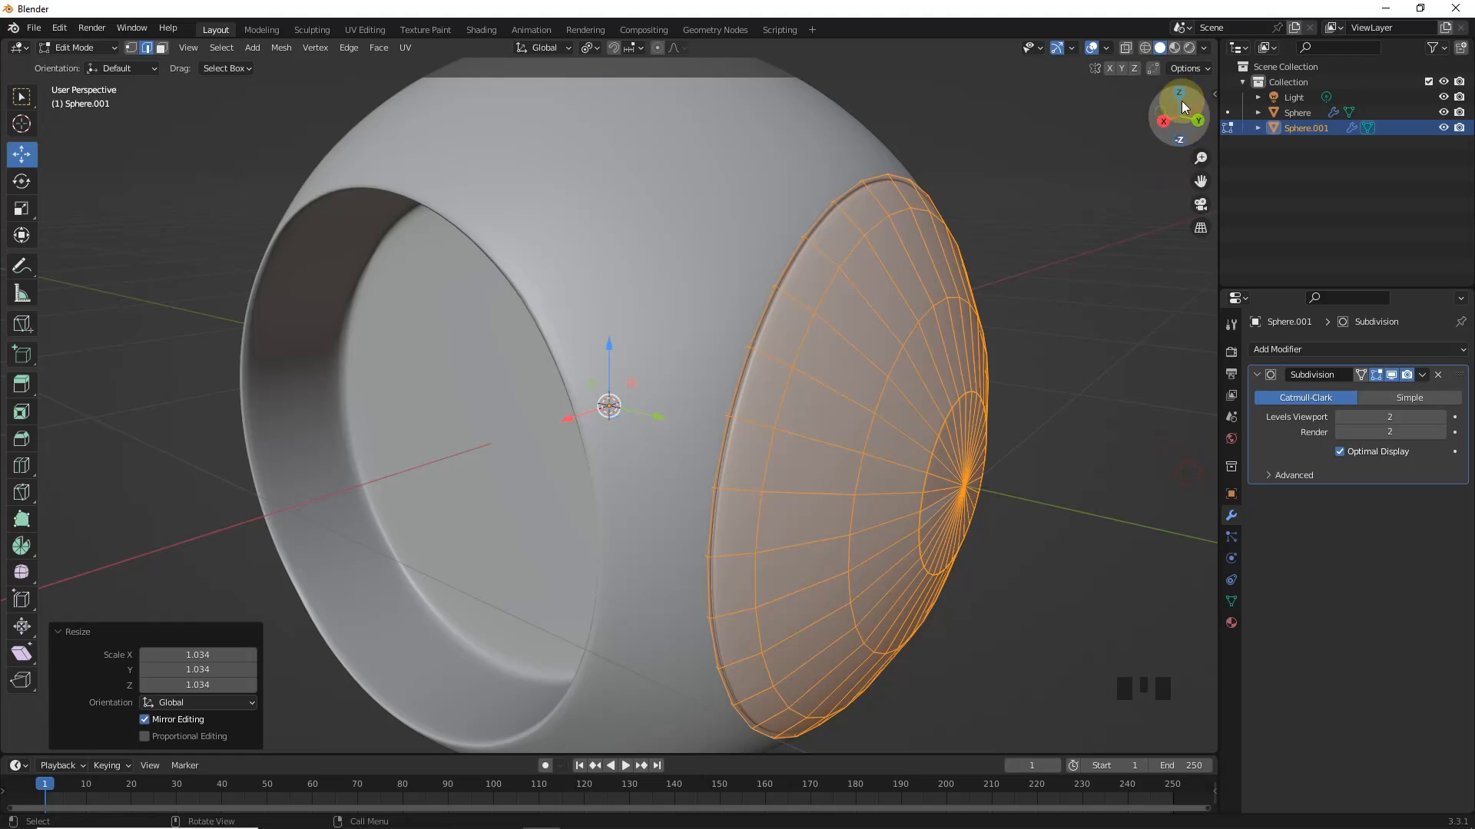
Step: Hide the viewport overlays and scale both side caps up by about 1.009 to narrow the gap around them
click(1091, 49)
middle_drag(1044, 371, 954, 407)
key(s)
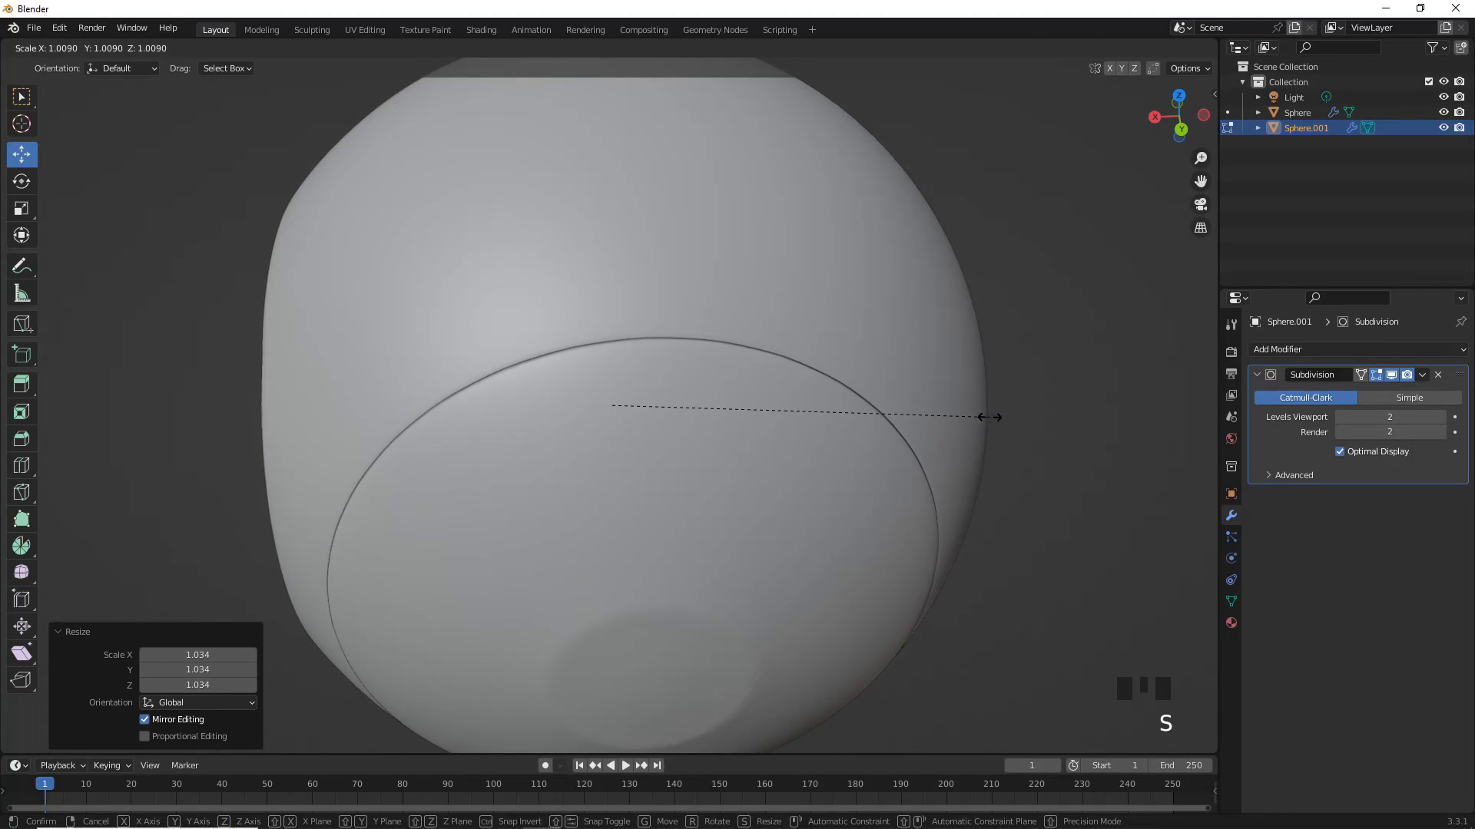
click(990, 417)
middle_drag(970, 422, 1086, 369)
Step: Add a cylinder mesh with 128 vertices in Object Mode
key(KP_3)
key(shift+a)
mouse_move(628, 325)
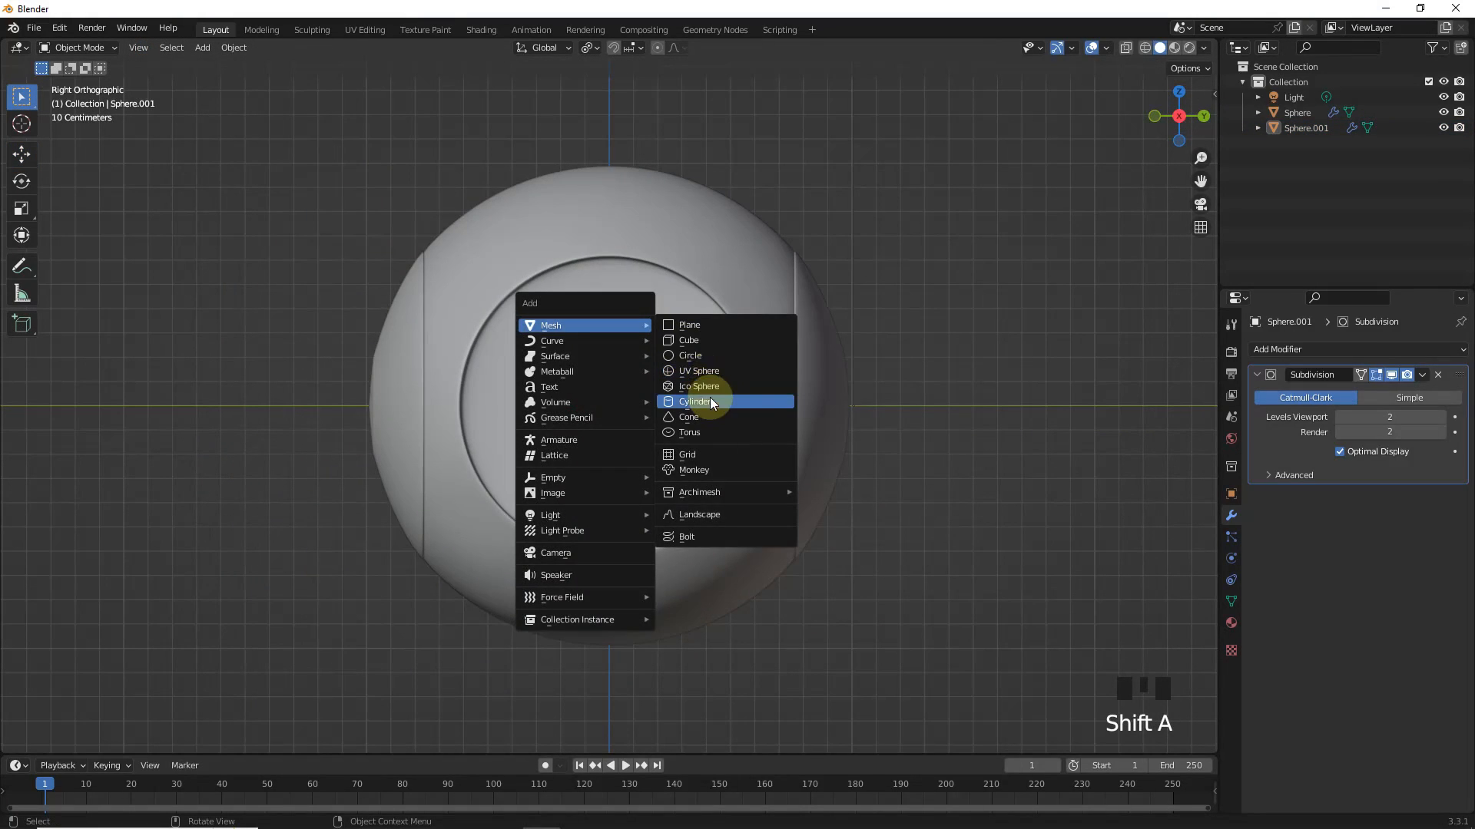
click(709, 401)
text(128)
key(Return)
click(86, 535)
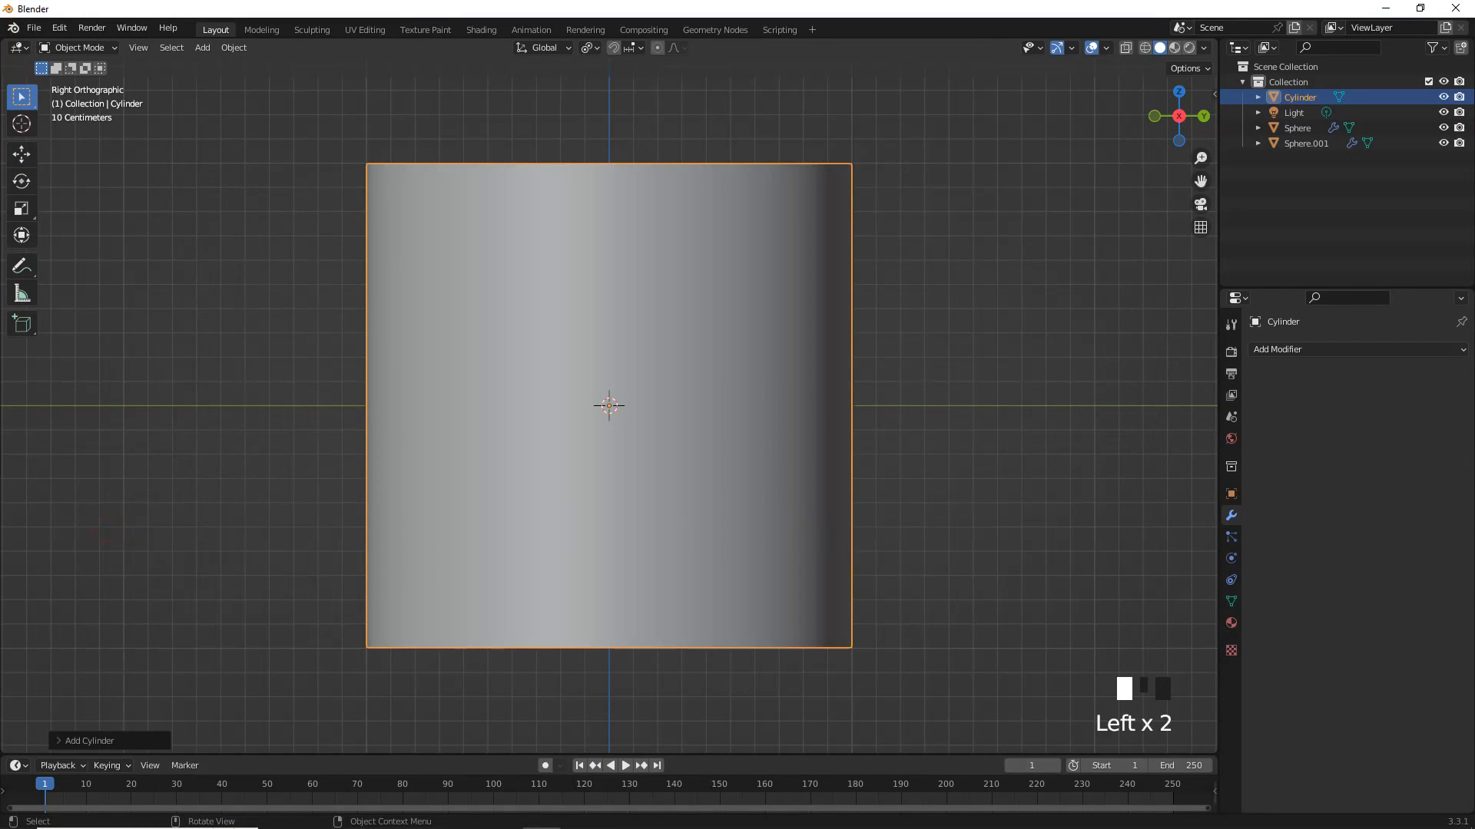
Step: Scale the cylinder down to roughly the recess's diameter and rotate it 90° about the Y axis
key(s)
click(752, 509)
text(ry90)
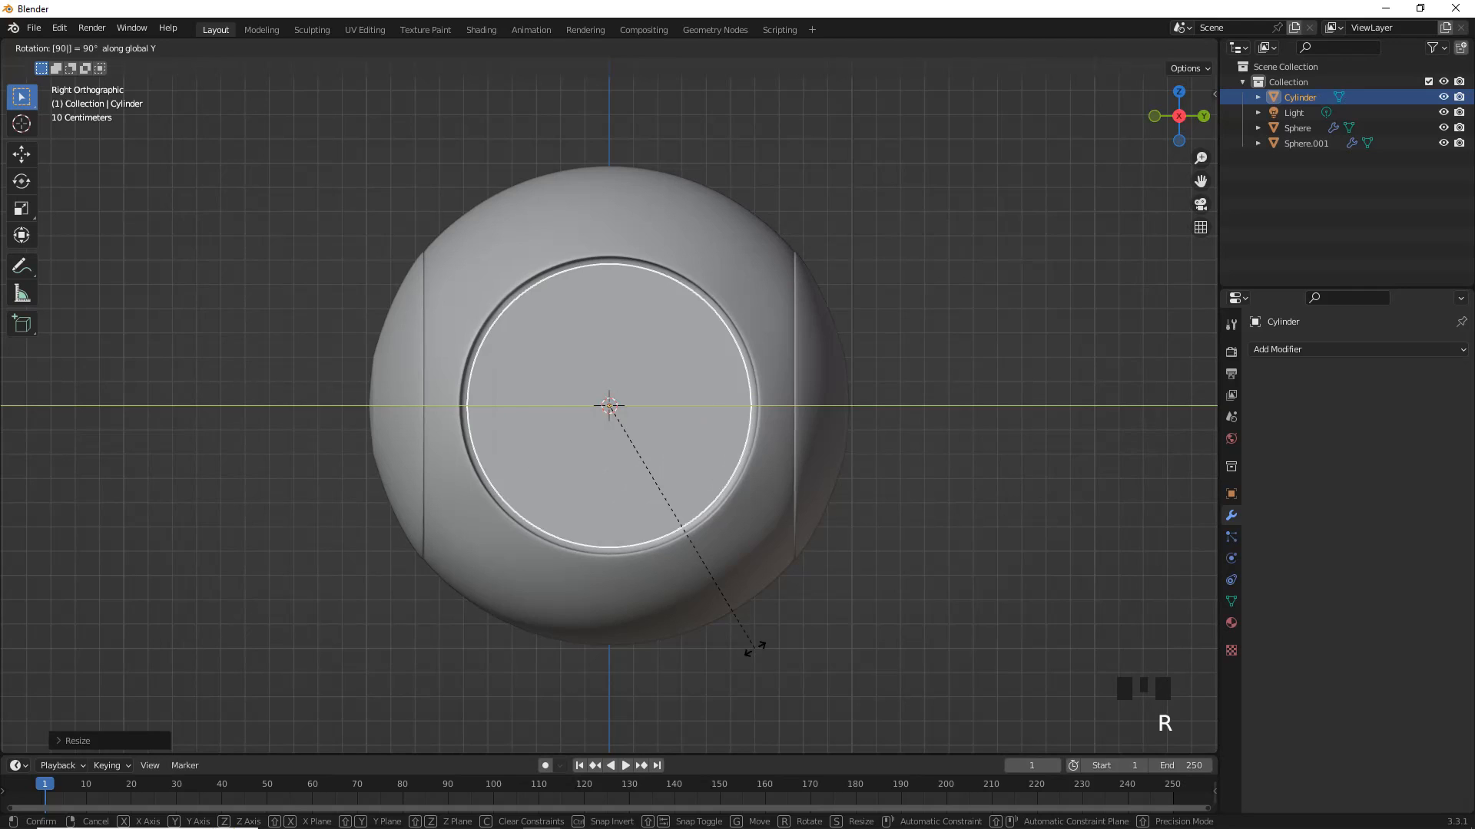
click(753, 648)
Step: Fine-tune the cylinder's uniform scale so its circular outline fits closely inside the recess wall
scroll(861, 498, up, 3)
key(s)
click(967, 523)
scroll(969, 522, up, 4)
key(s)
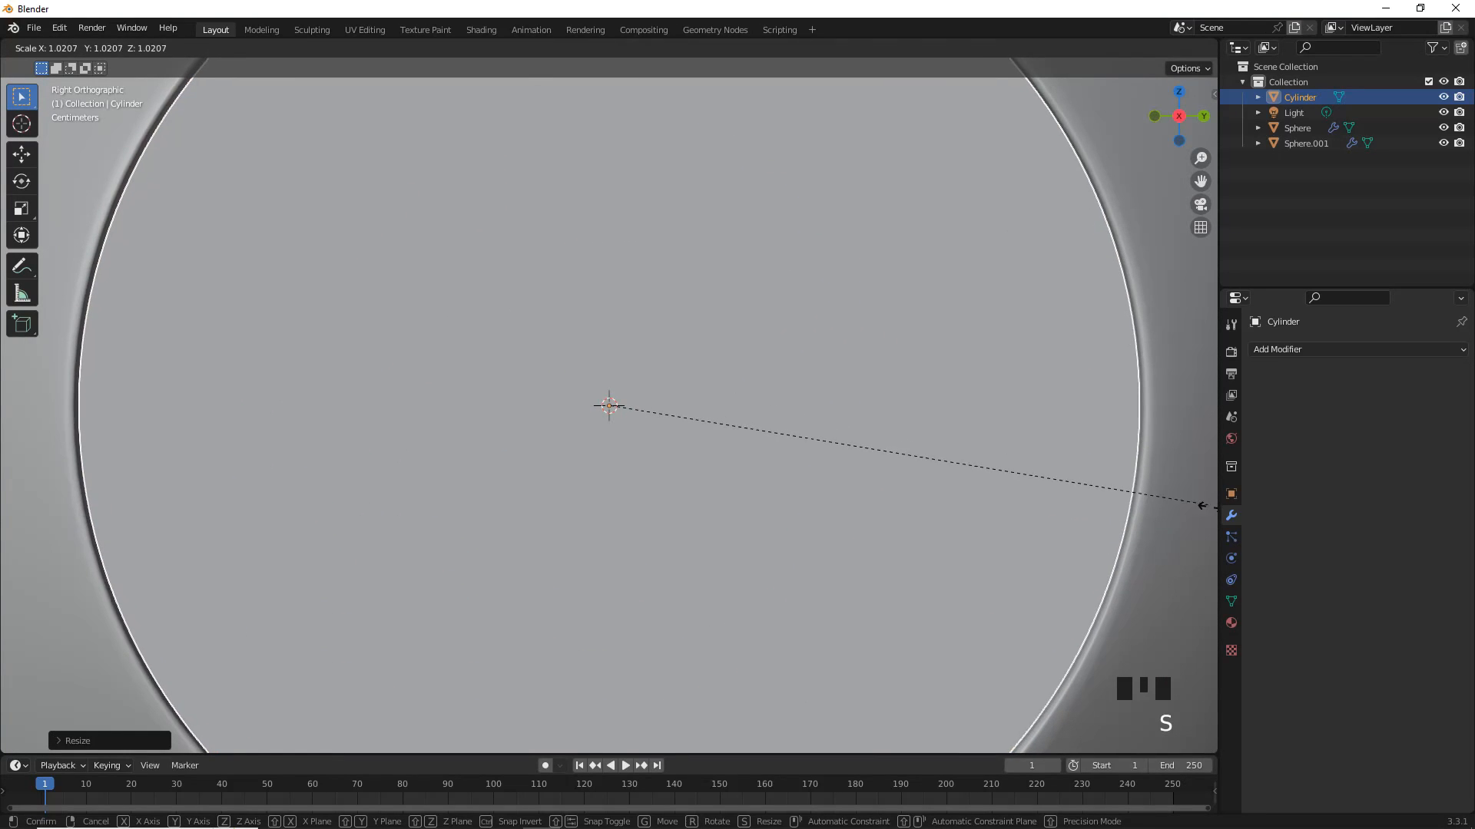
click(18, 518)
scroll(491, 489, down, 5)
Step: Move the cylinder outward along the X axis until its front face fills the recess opening
middle_drag(558, 484, 567, 499)
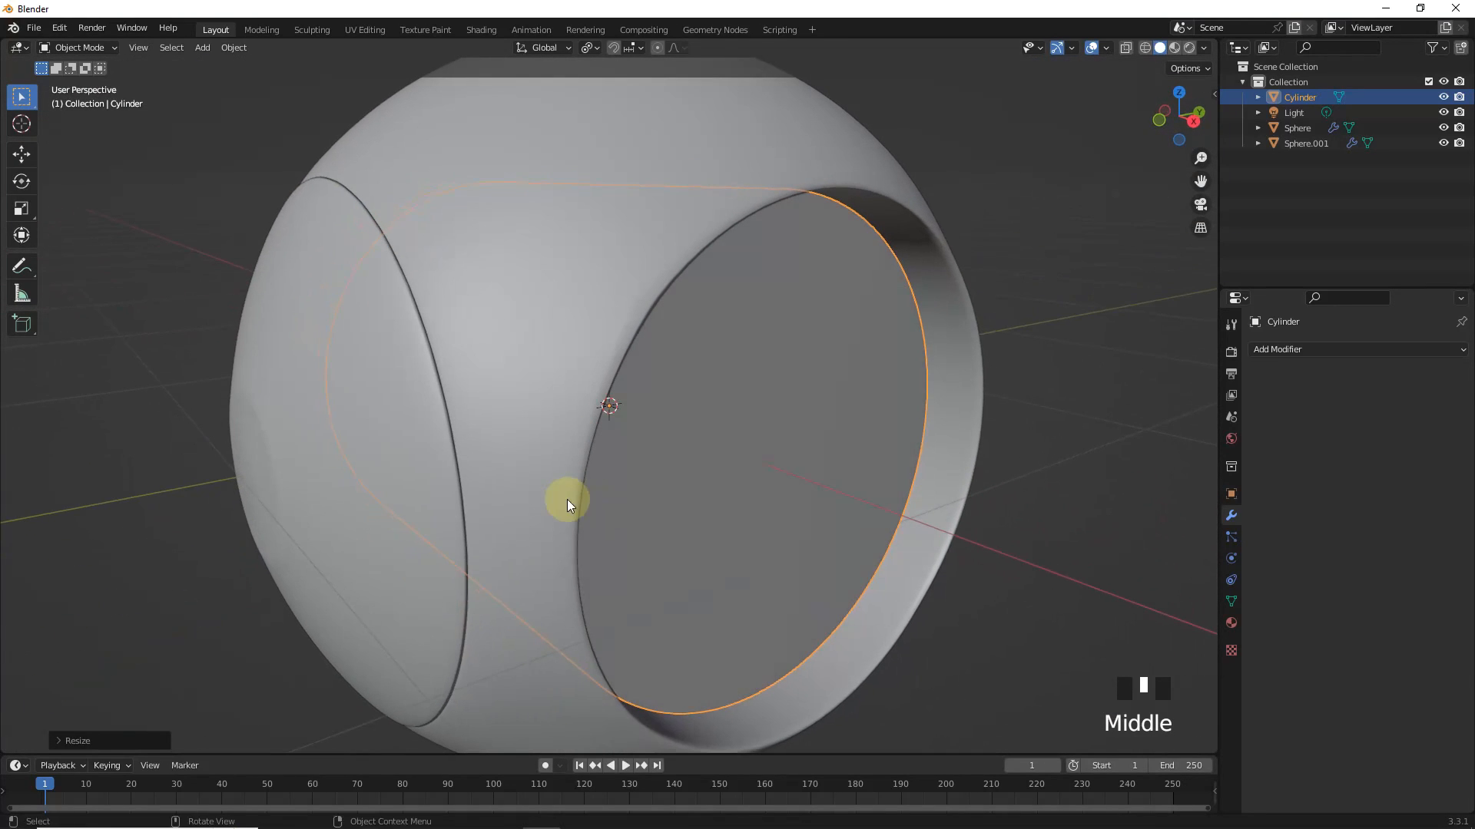
click(25, 164)
drag(644, 424, 676, 419)
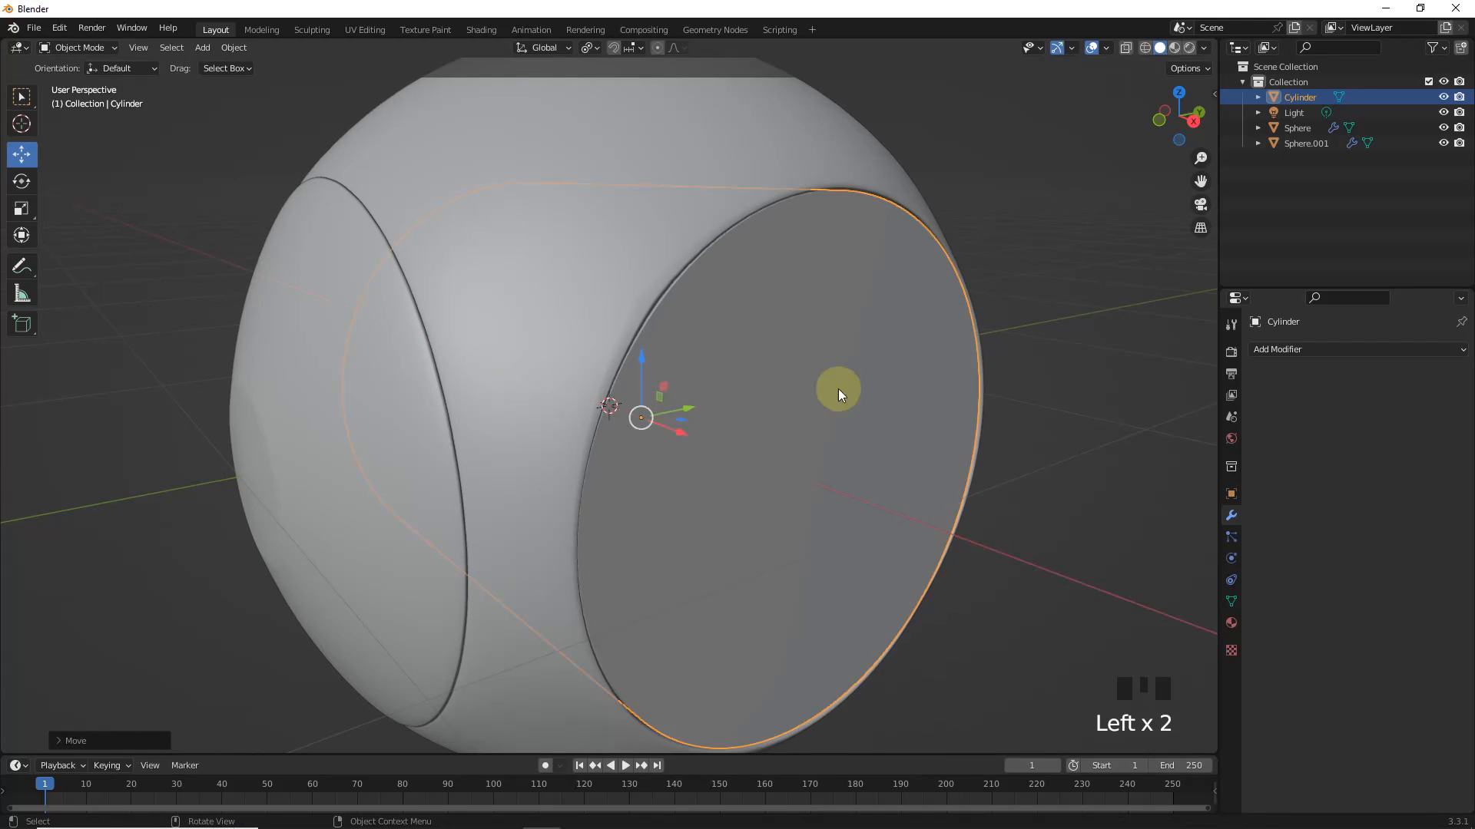
Step: In Edit Mode, select the cylinder's front face and inset it to a small disc at the centre
key(Tab)
click(893, 465)
click(774, 328)
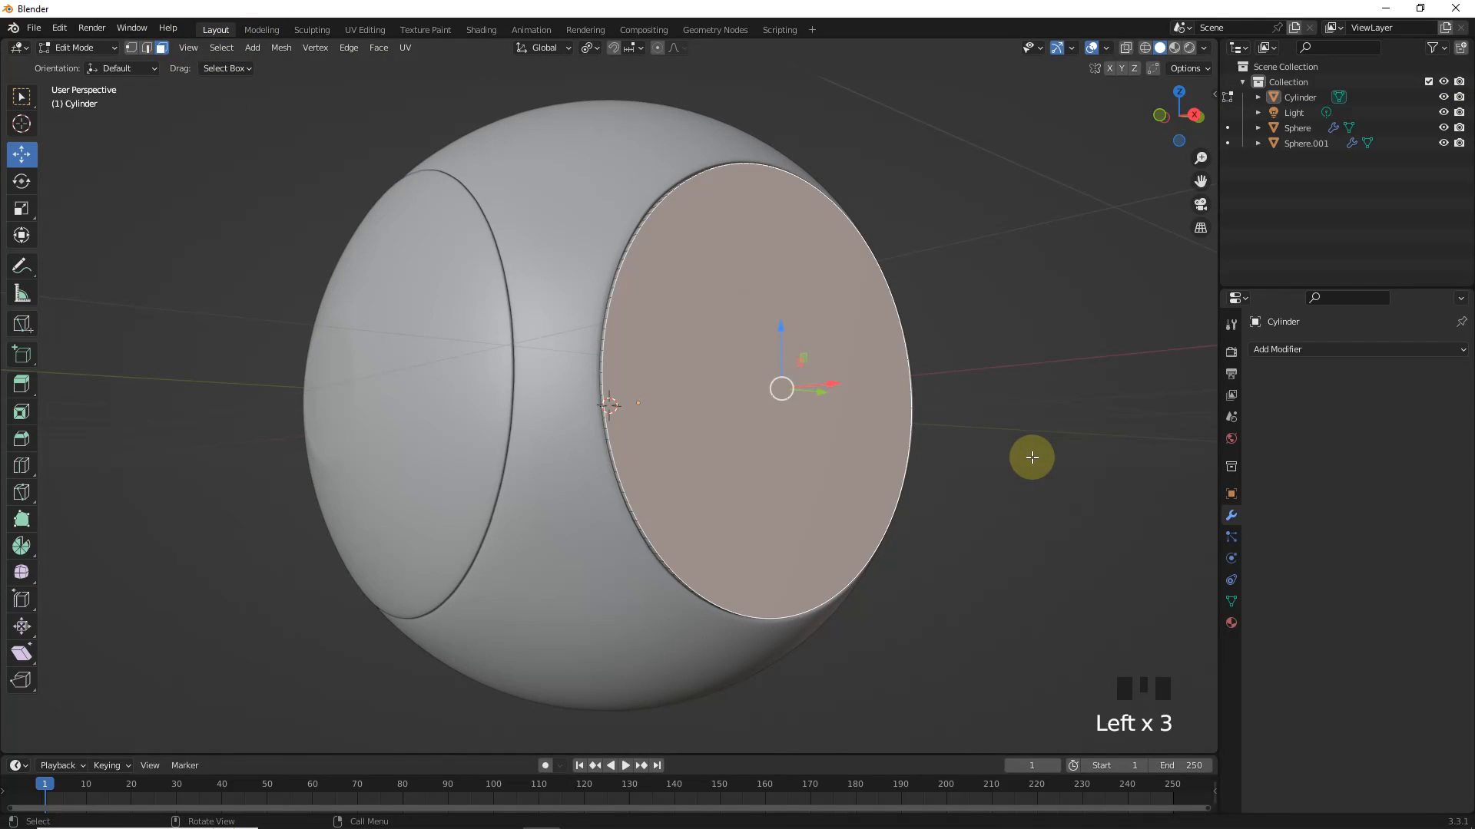
key(i)
click(879, 413)
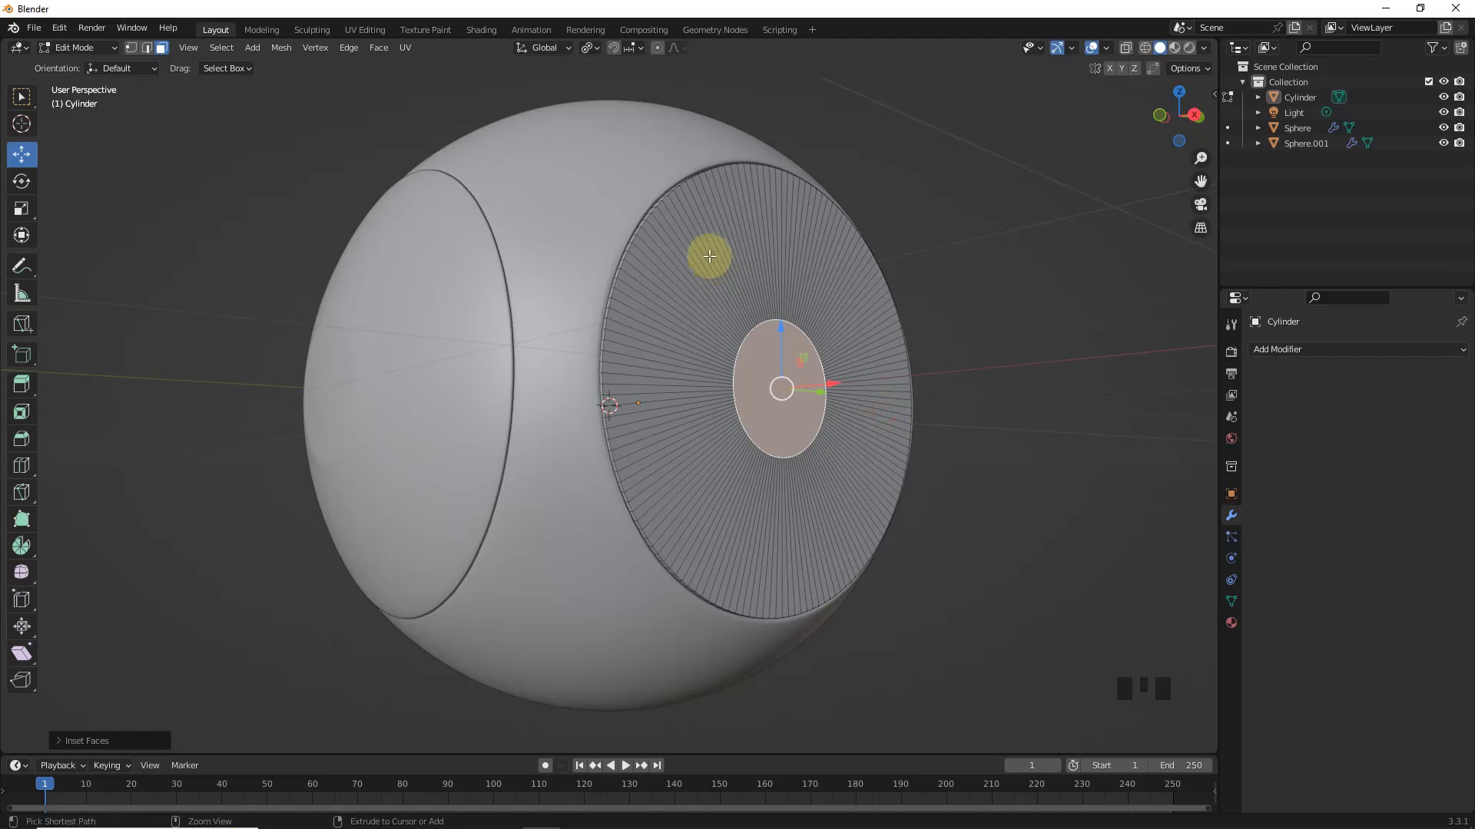
Step: Add three evenly spaced loop cuts around the ring between the cylinder's outer rim and its central disc
key(ctrl+r)
click(678, 222)
click(96, 745)
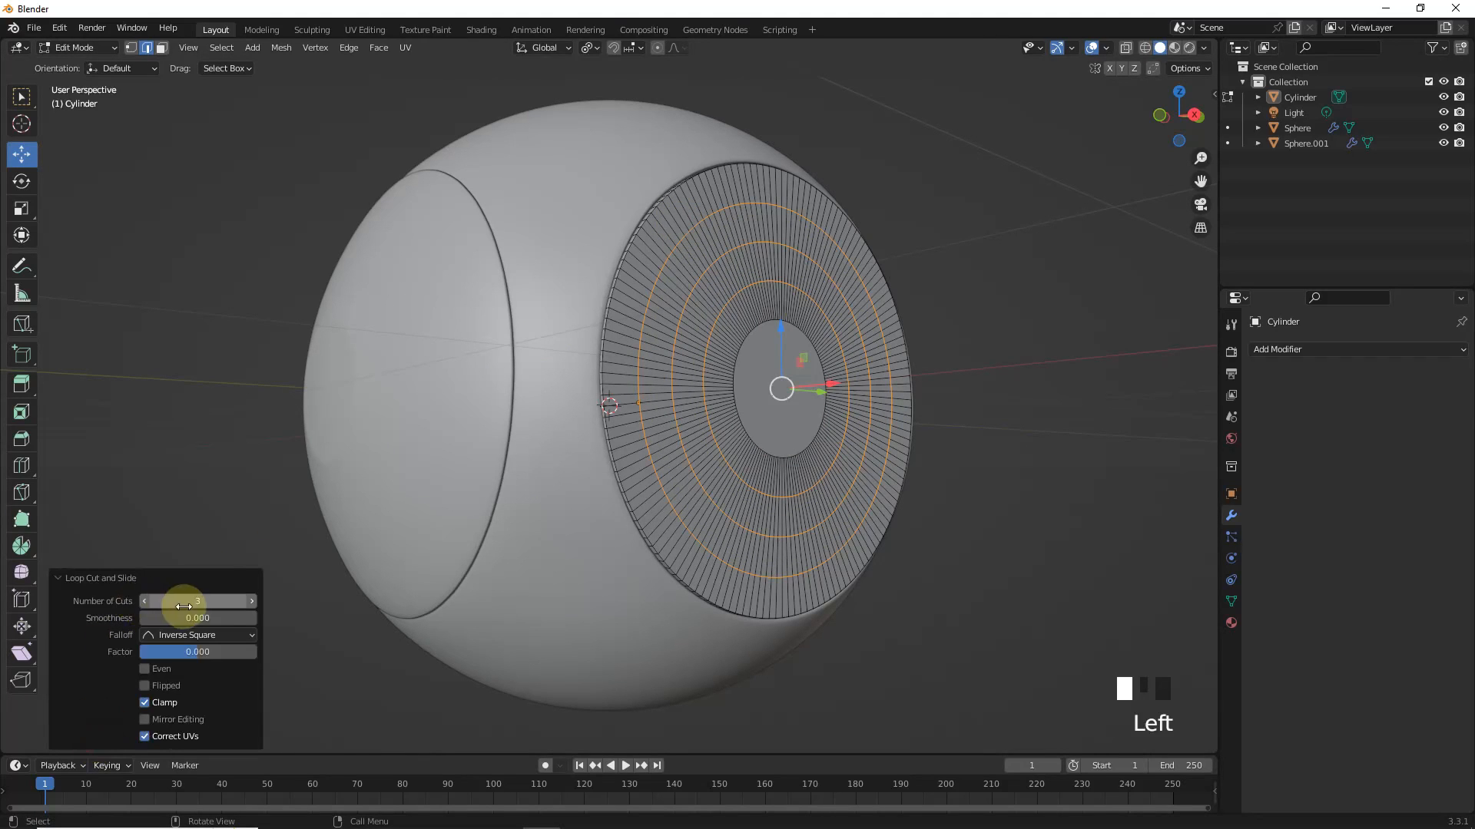
drag(184, 603, 223, 603)
click(185, 603)
text(3)
key(Return)
click(938, 330)
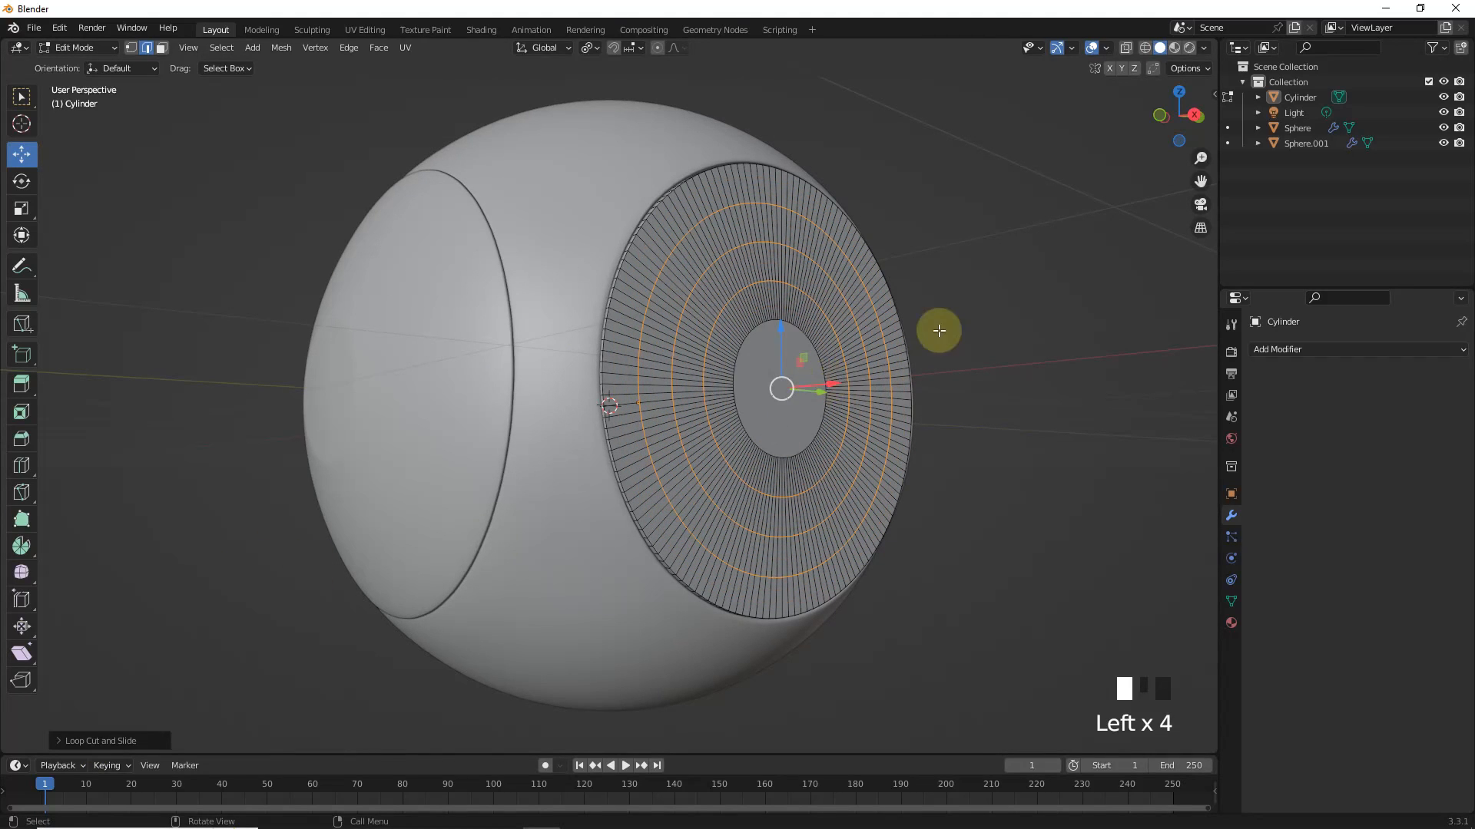
Step: Push the central disc inward along the X axis with proportional editing enabled, dishing the cylinder's front face
alt+click(714, 277)
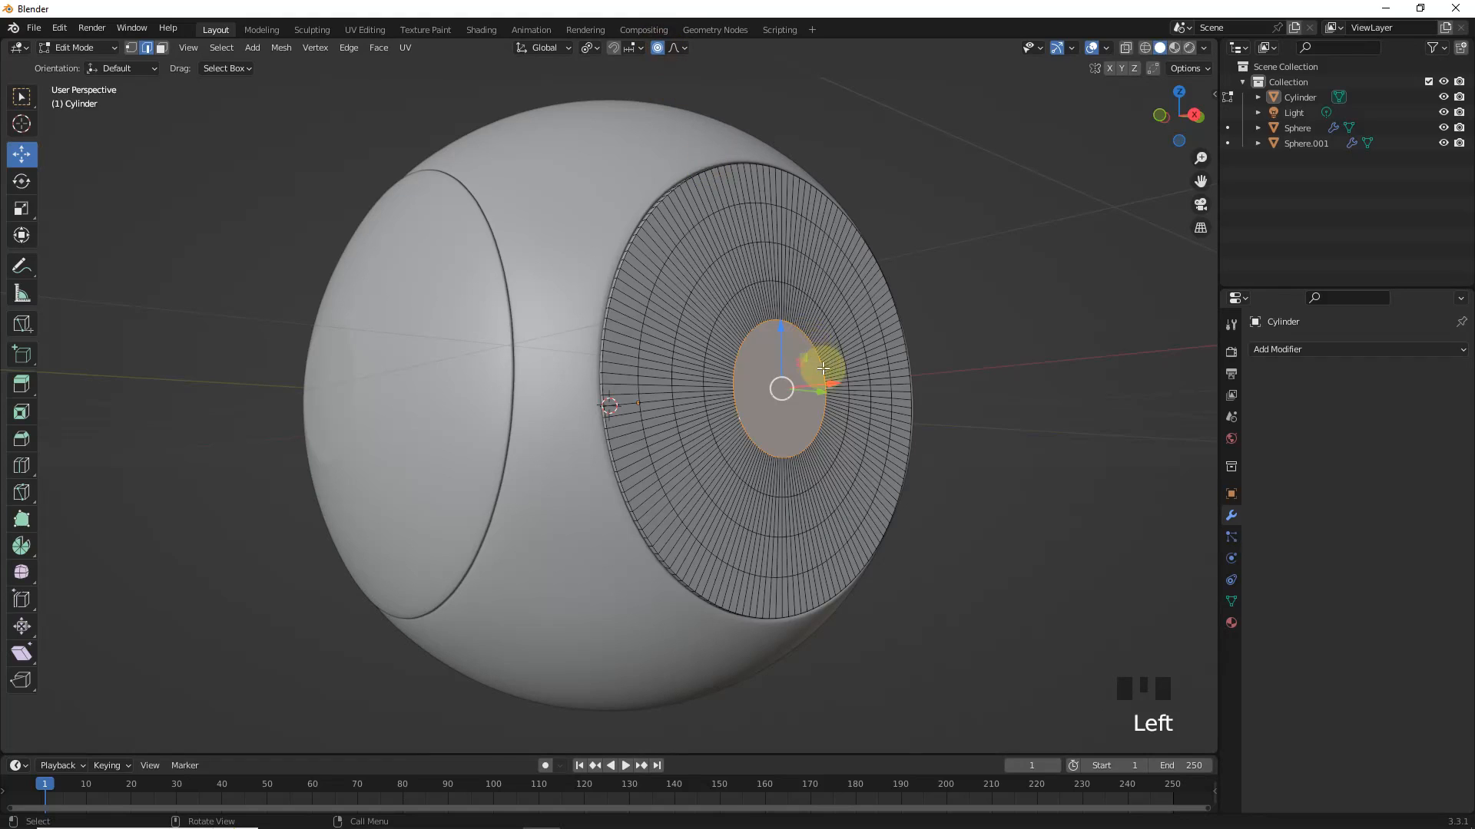
drag(832, 383, 777, 394)
key(Tab)
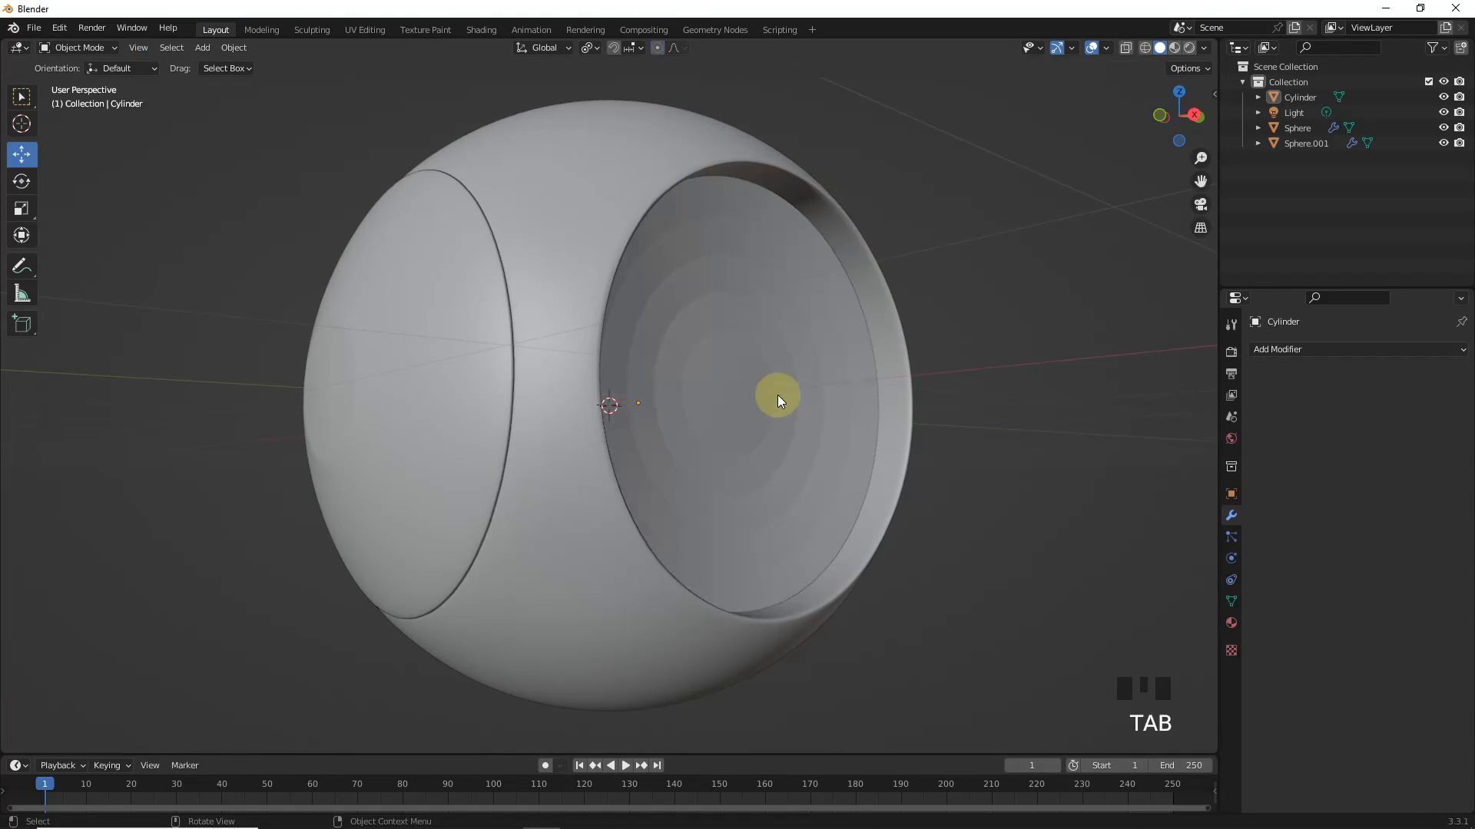
Step: Move the dished cylinder outward along the X axis until its rim fills the recess opening, with proportional editing off
click(656, 49)
click(657, 49)
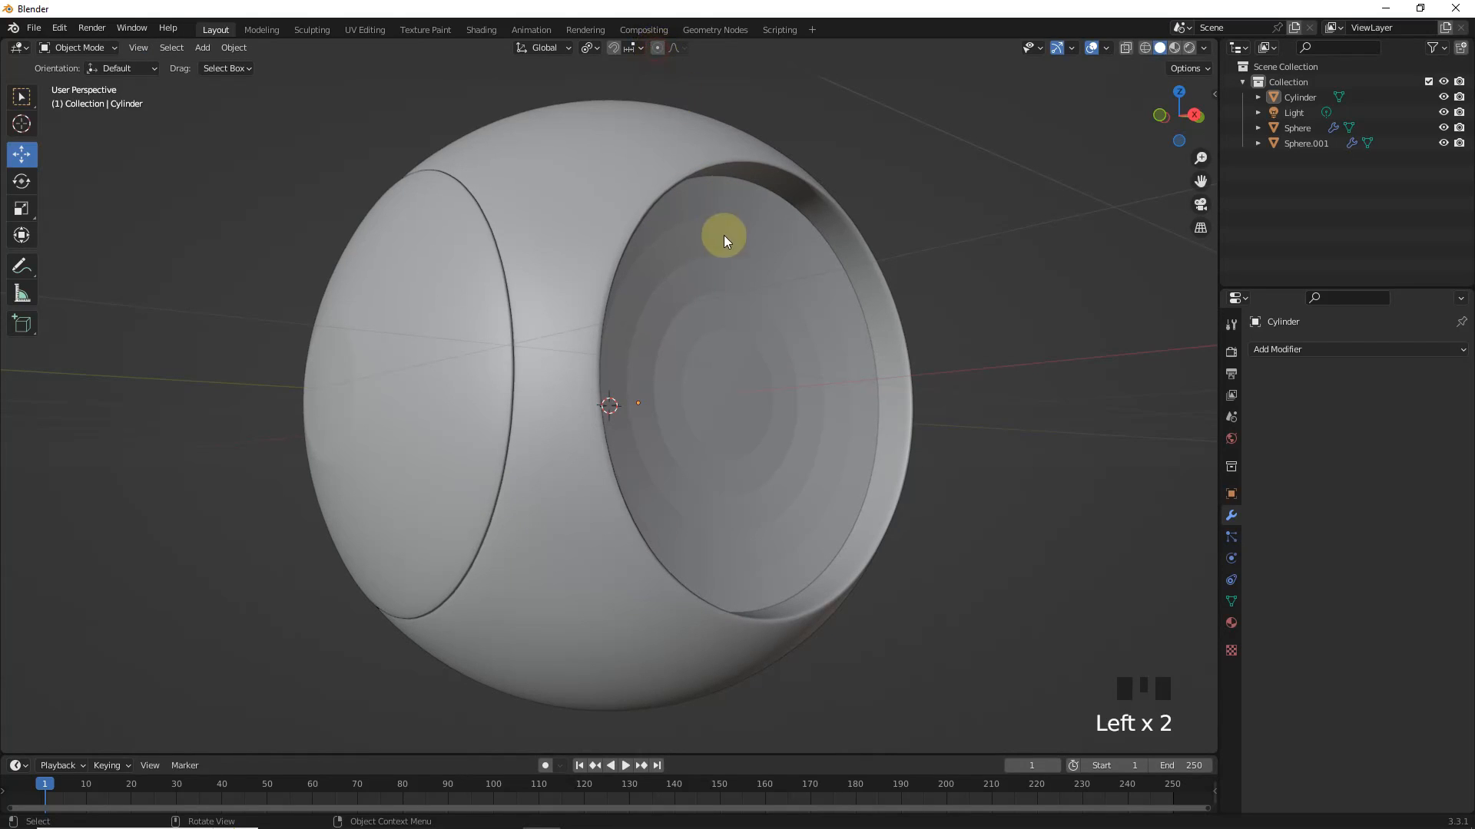
click(705, 298)
drag(682, 398, 707, 399)
click(967, 280)
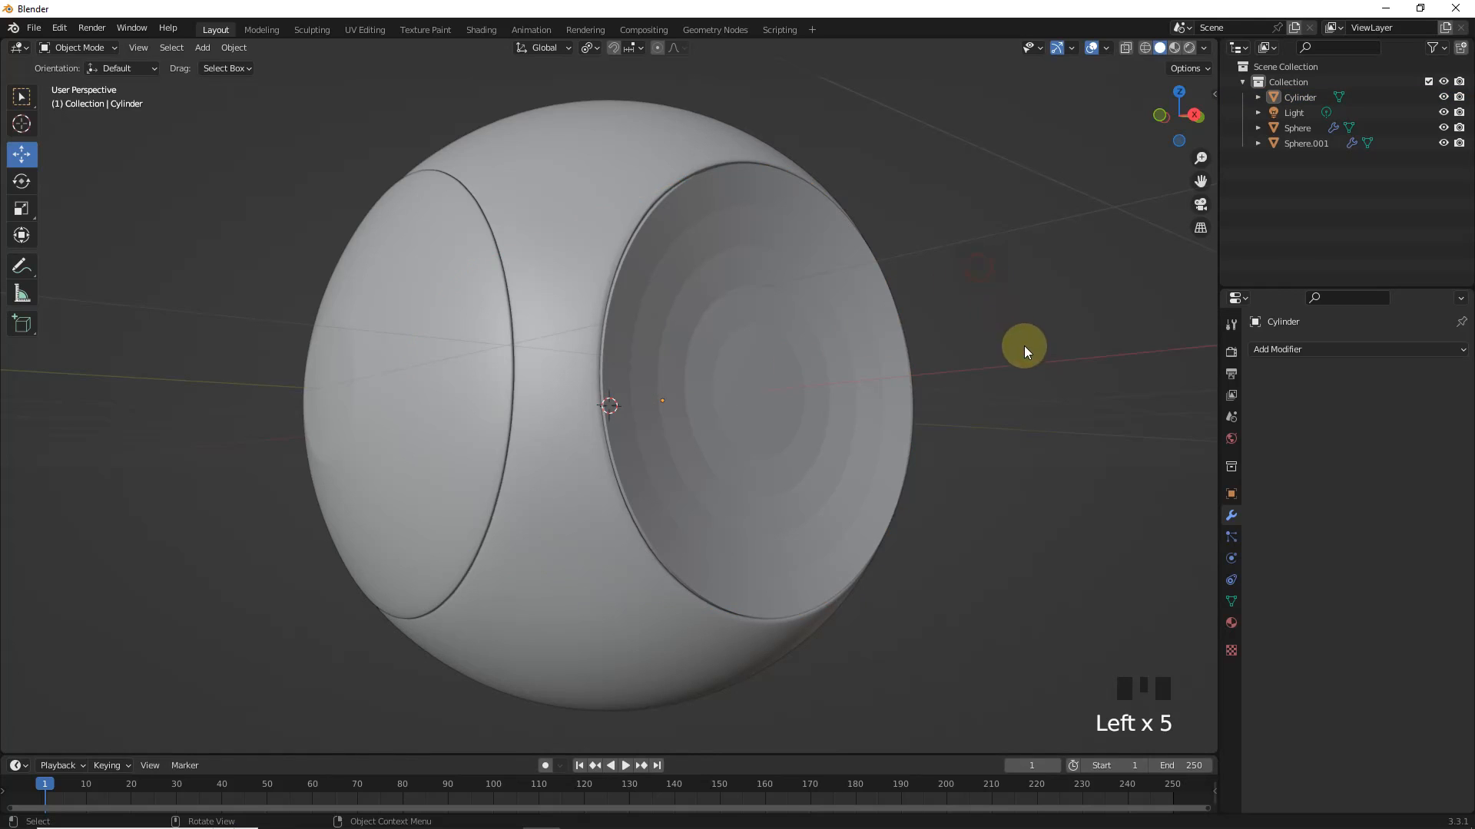
Step: Add a new cylinder, scaled down and rotated 90° about the Y axis, and move it along X out of the dished face
key(shift+a)
mouse_move(622, 364)
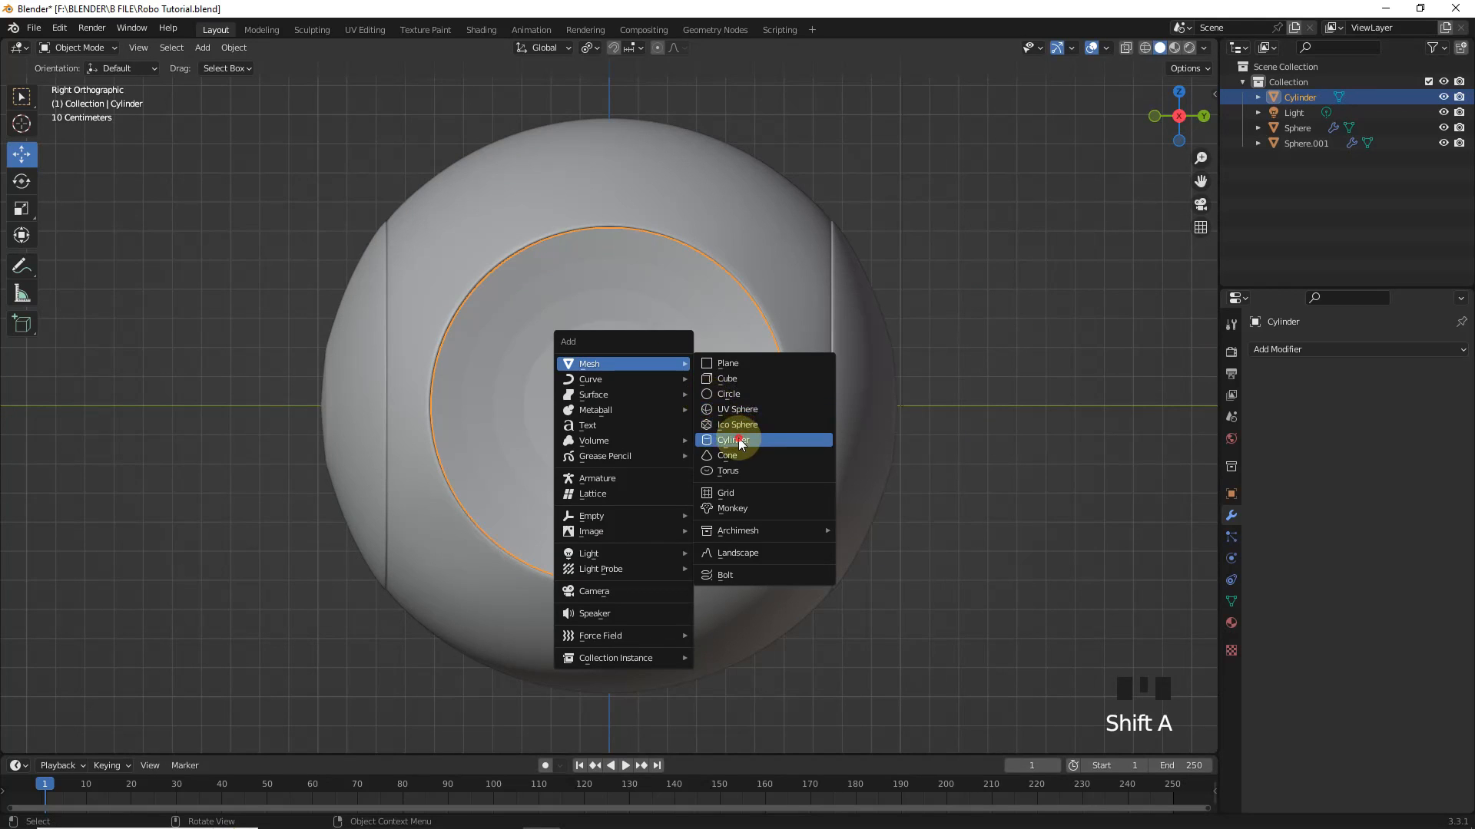
click(739, 441)
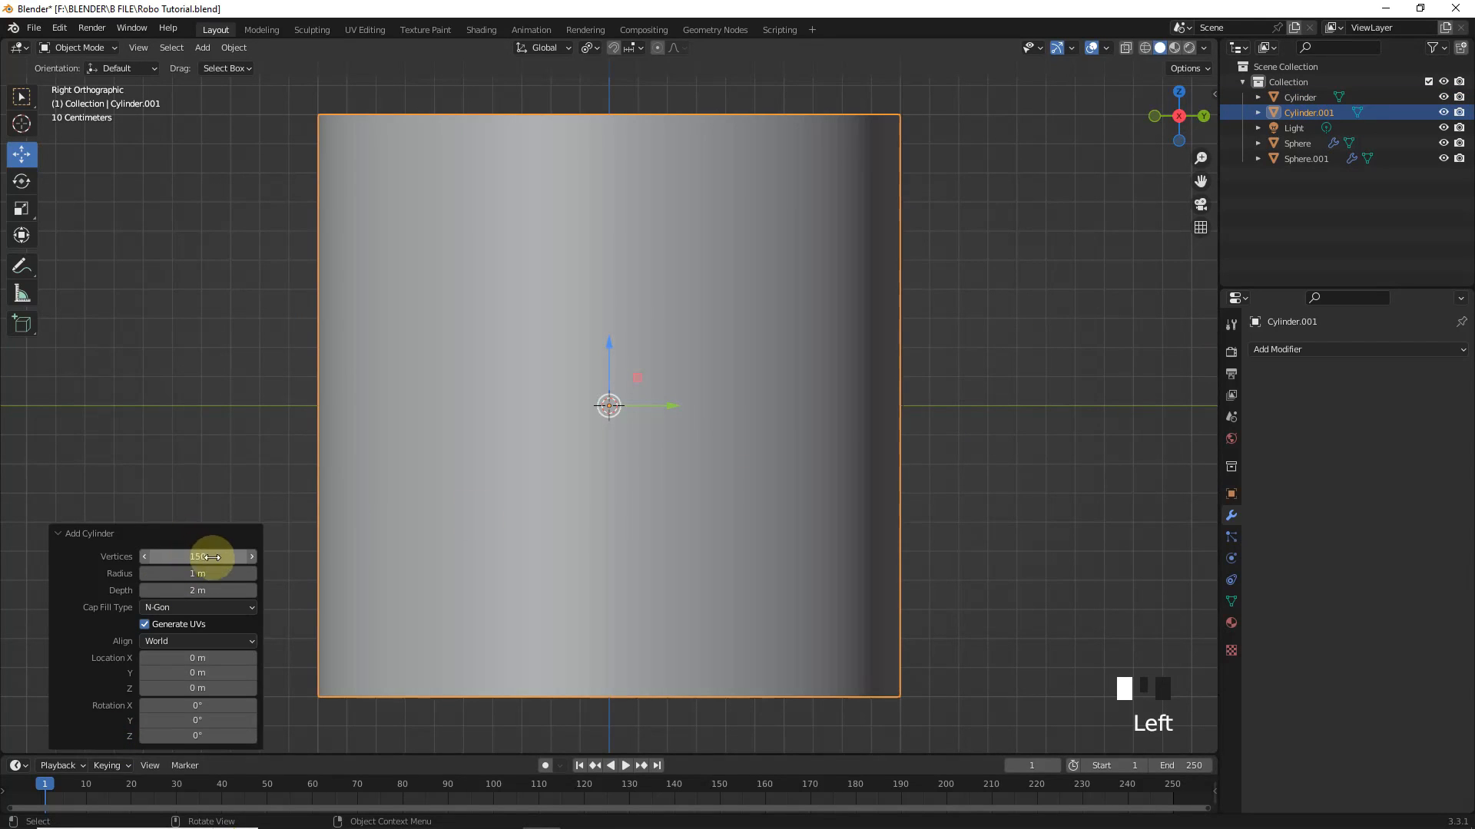
key(s)
click(676, 395)
text(r.0)
key(Return)
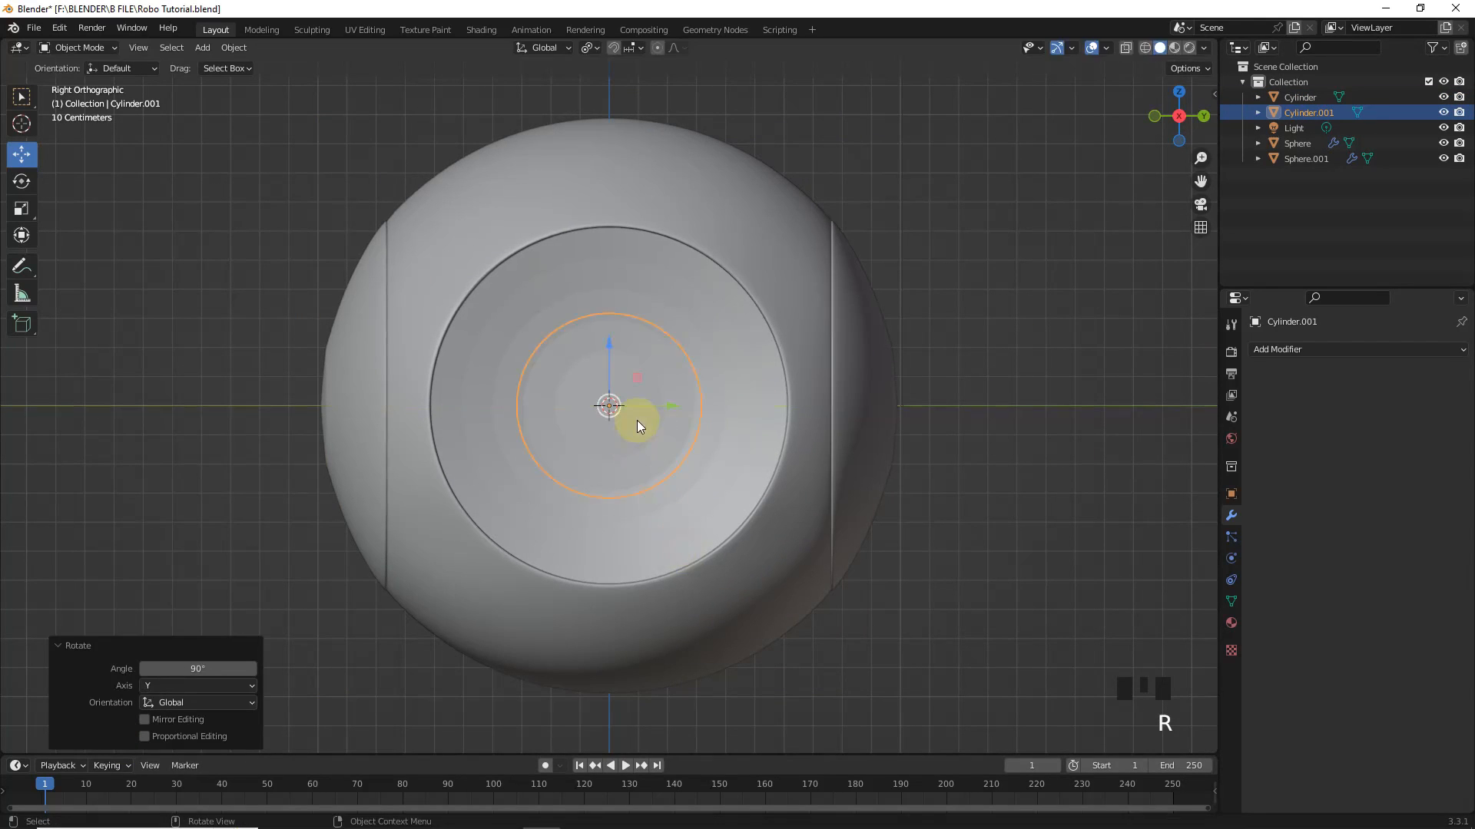
middle_drag(638, 425, 697, 444)
drag(688, 433, 814, 477)
Step: In Edit Mode with proportional editing off, shrink the new cylinder's mesh and raise it along Z into the recess's upper part
key(KP_1)
key(KP_3)
scroll(838, 398, up, 3)
key(Tab)
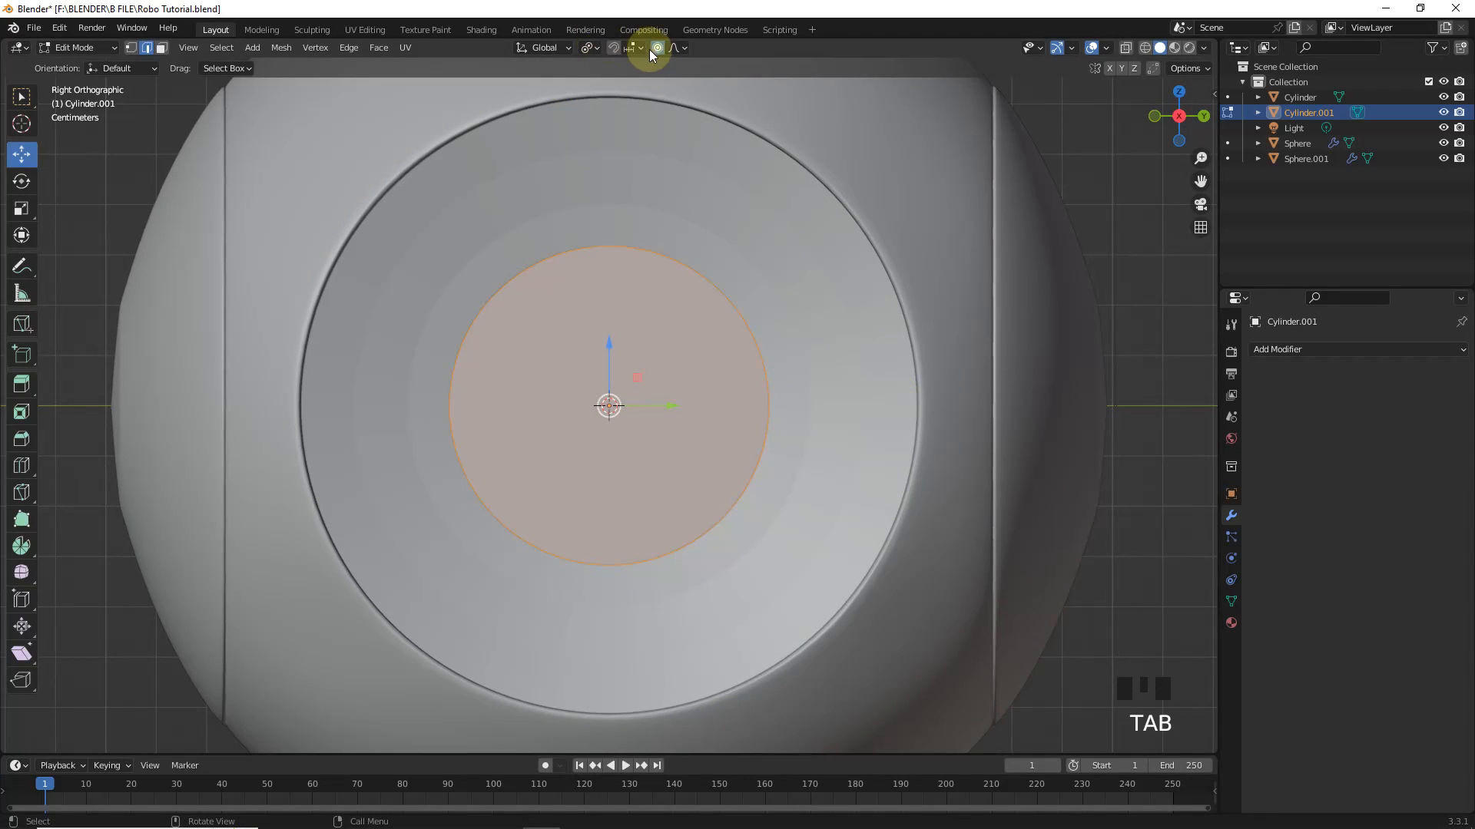
click(85, 49)
key(s)
click(794, 426)
mouse_move(611, 343)
mouse_down()
mouse_move(613, 181)
mouse_move(603, 199)
mouse_up()
click(1145, 48)
click(1161, 49)
key(s)
click(815, 300)
Step: Sink the small cylinder partly into the dished face along X and fine-tune its size and height below the rim
middle_drag(599, 234, 671, 273)
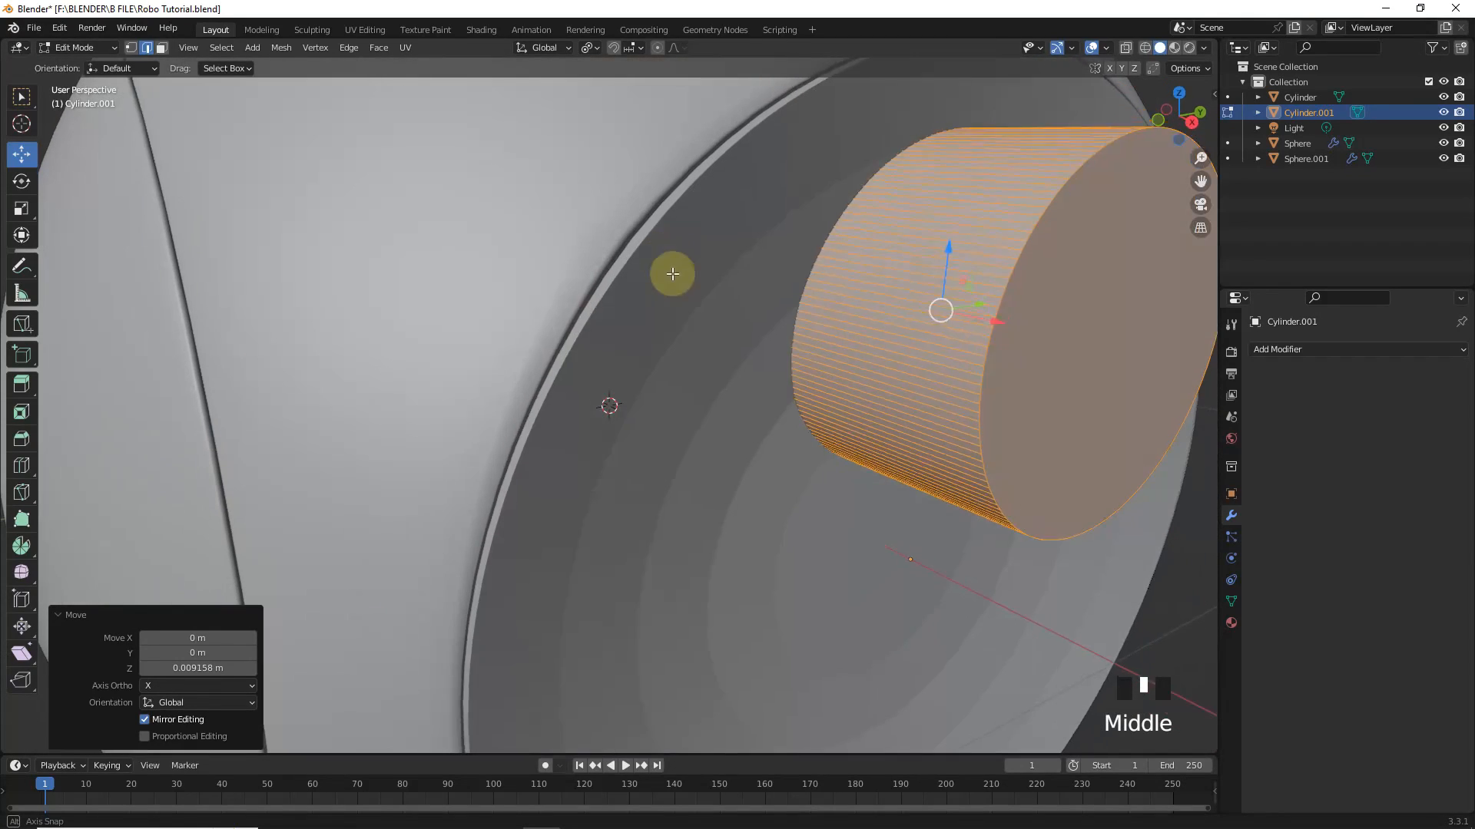
drag(990, 322, 903, 309)
scroll(906, 384, down, 5)
middle_drag(914, 456, 915, 417)
key(s)
key(s)
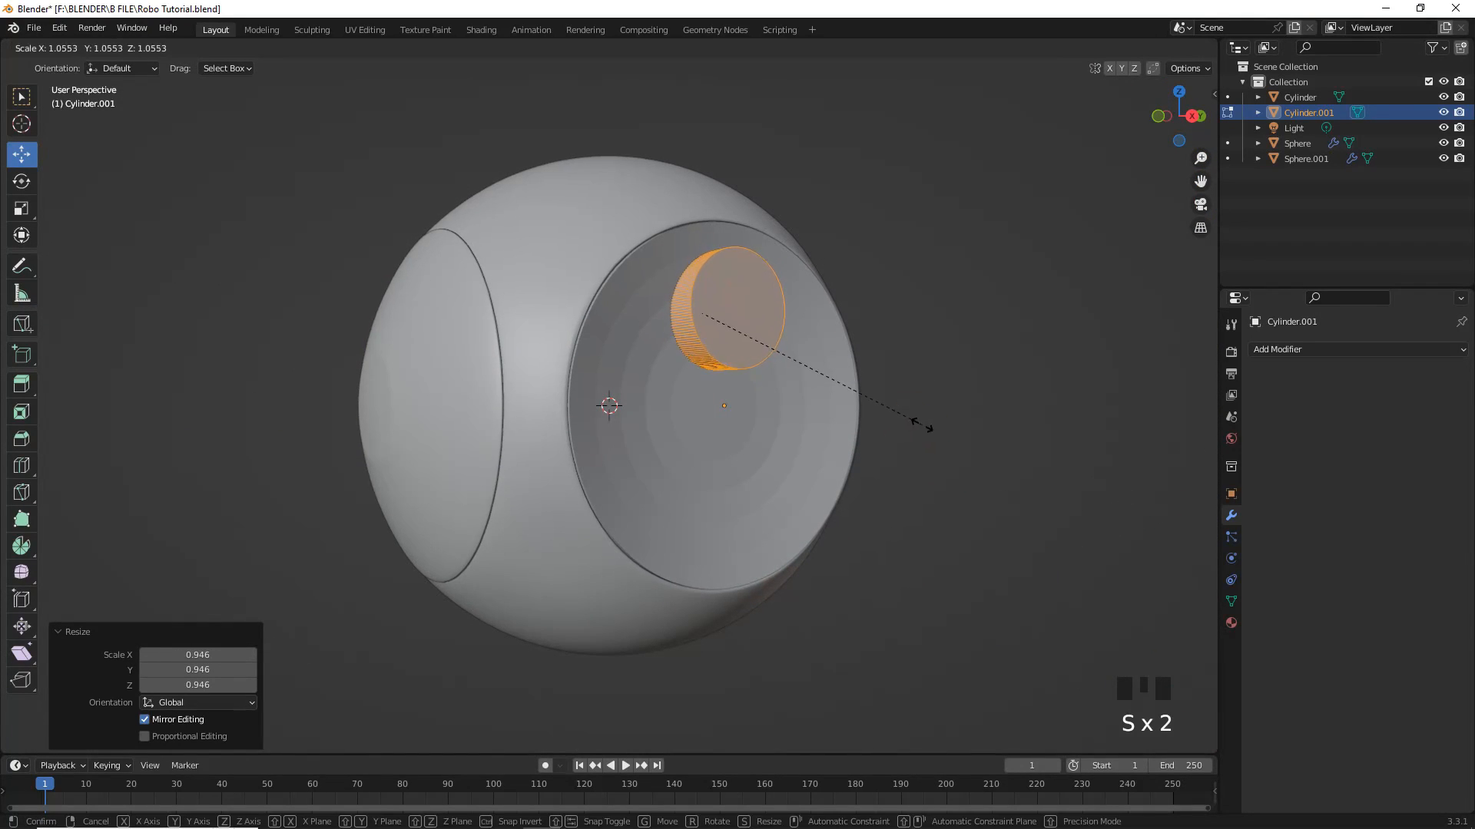
click(933, 437)
drag(703, 254, 701, 235)
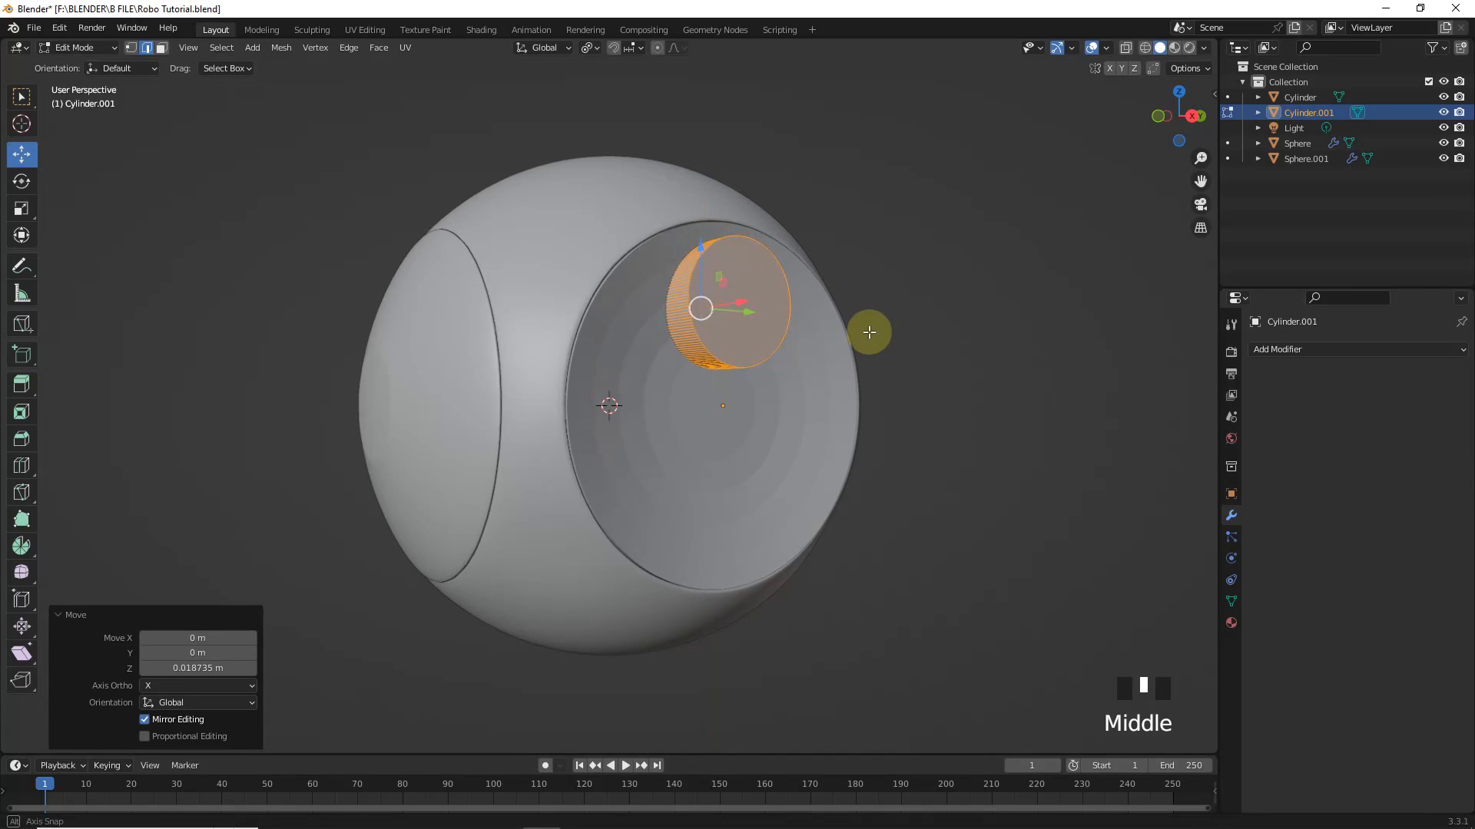
middle_drag(865, 330, 682, 290)
drag(654, 281, 655, 292)
key(Tab)
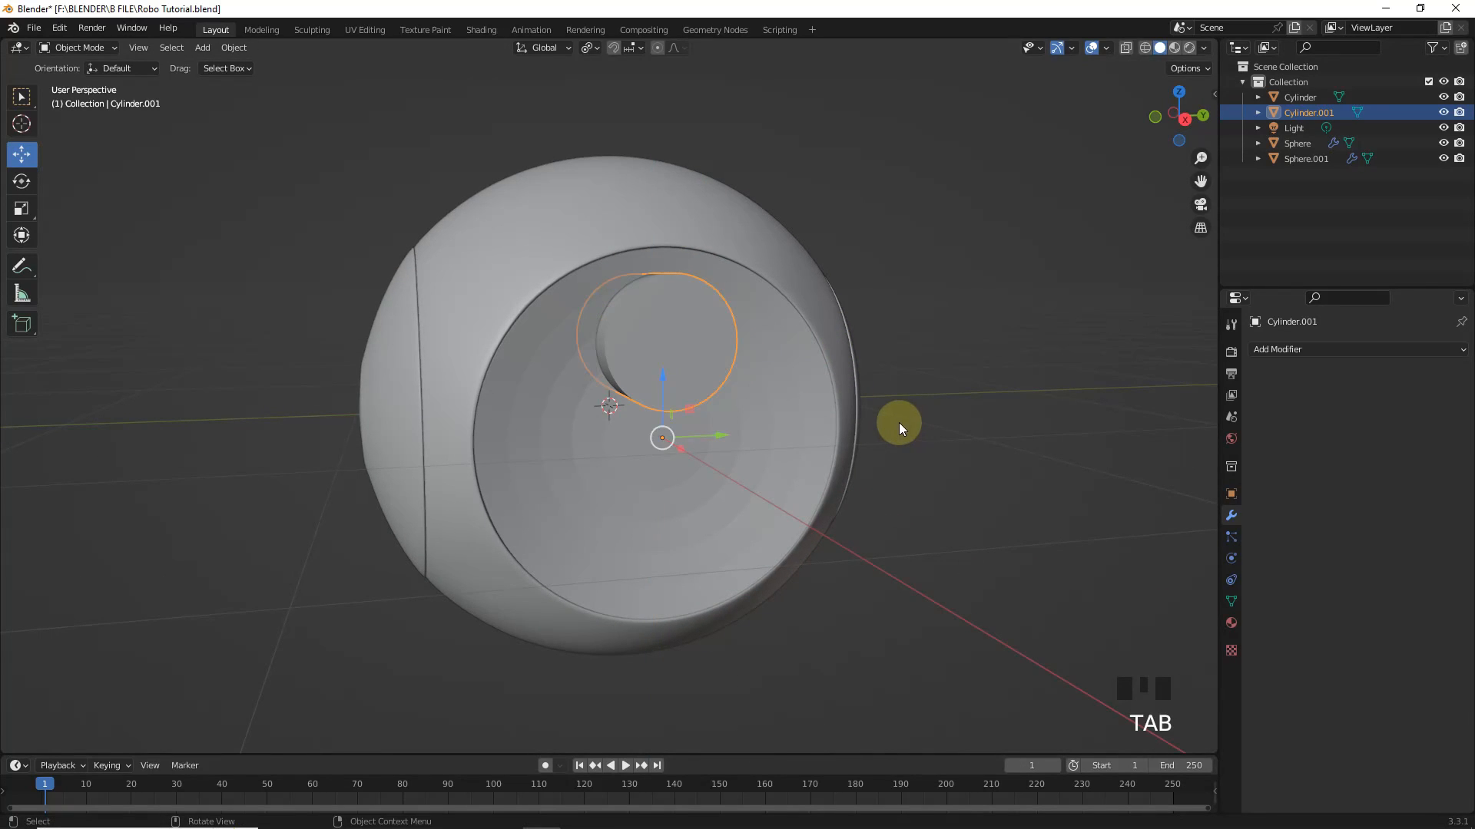
Step: Make a linked duplicate of the small cylinder and rotate it 120° about the X axis
key(alt+d)
right_click(949, 437)
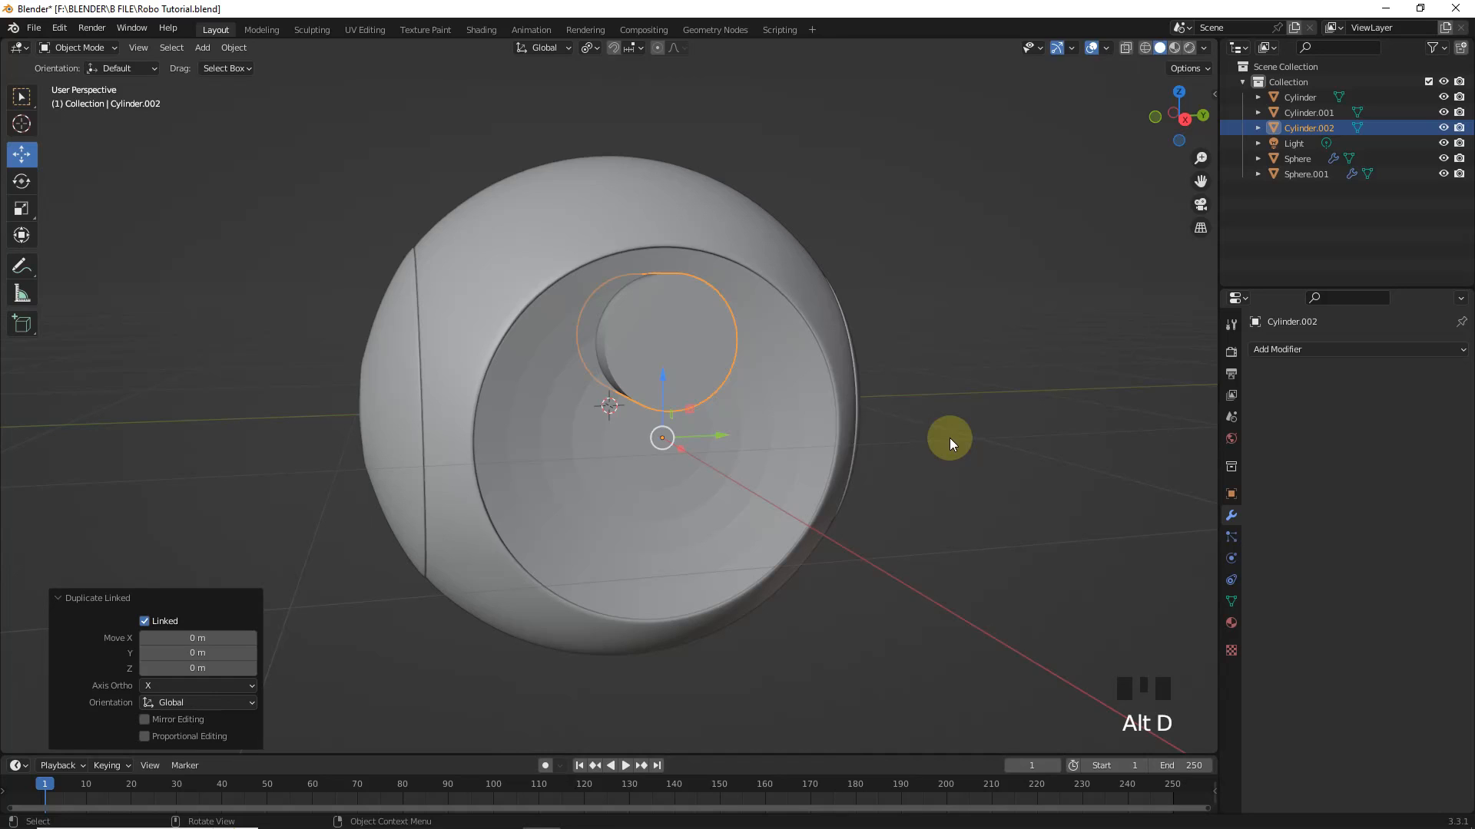
key(r)
key(x)
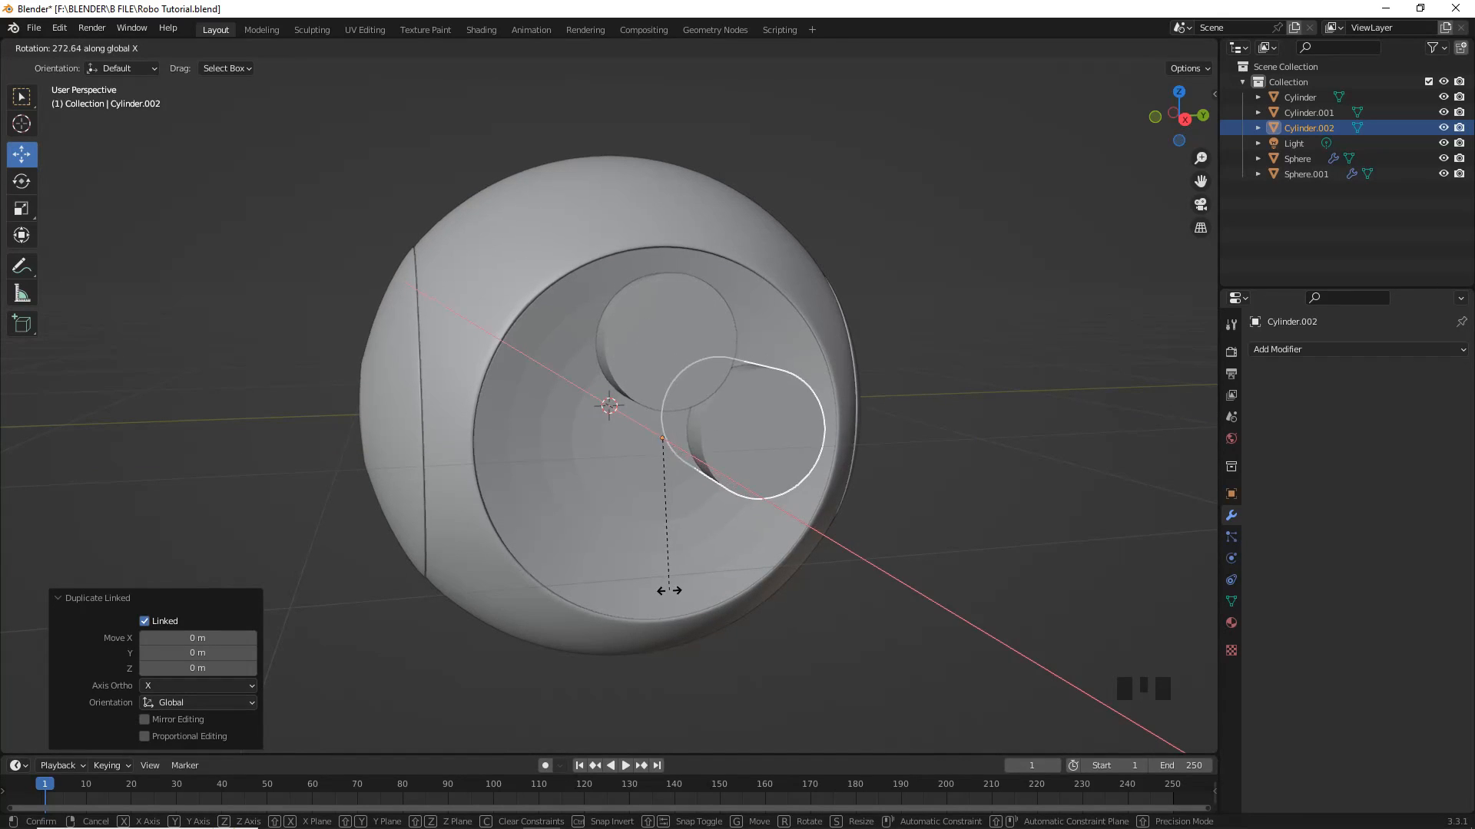
text(120)
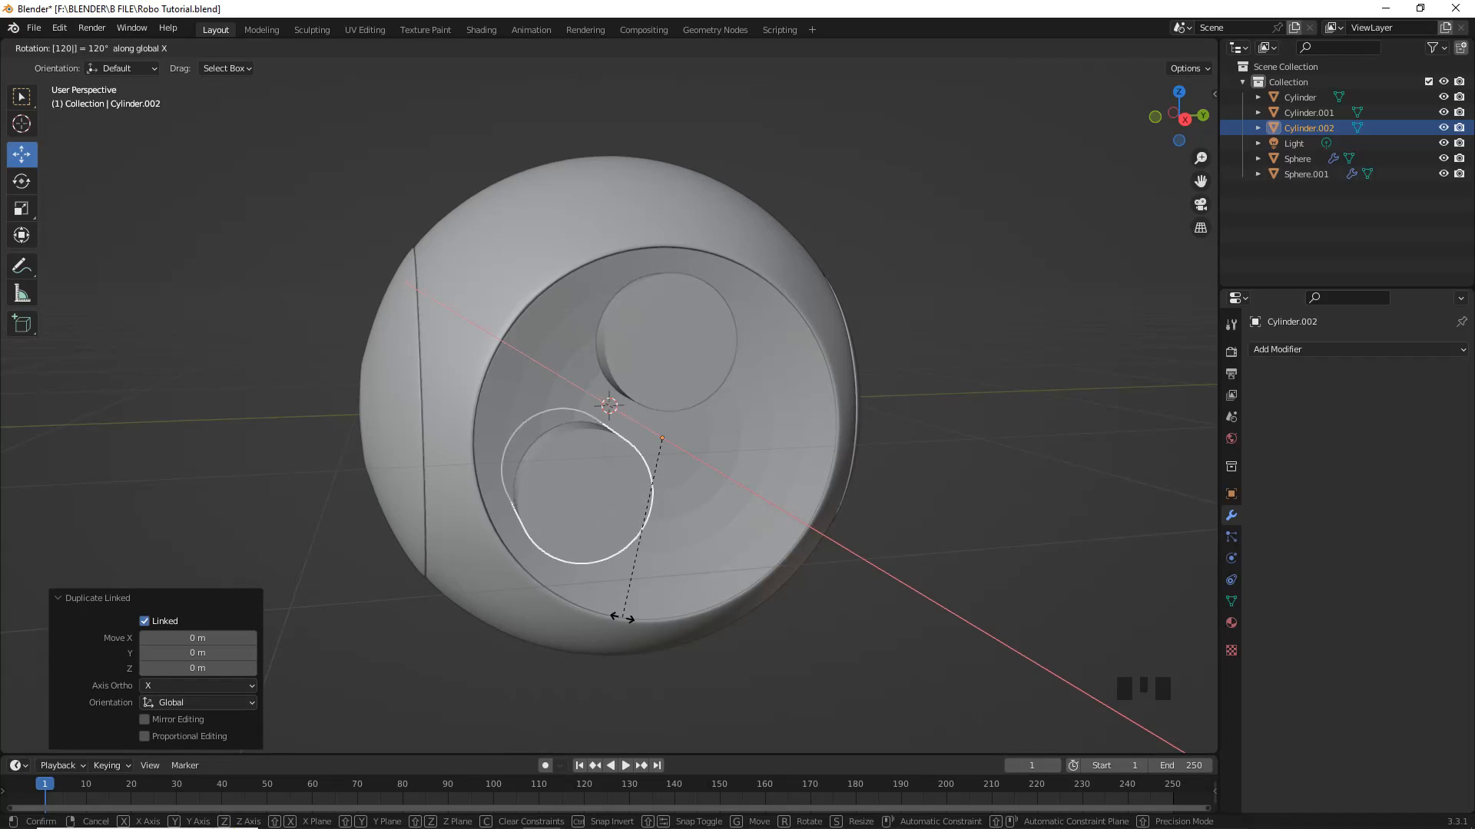
key(Return)
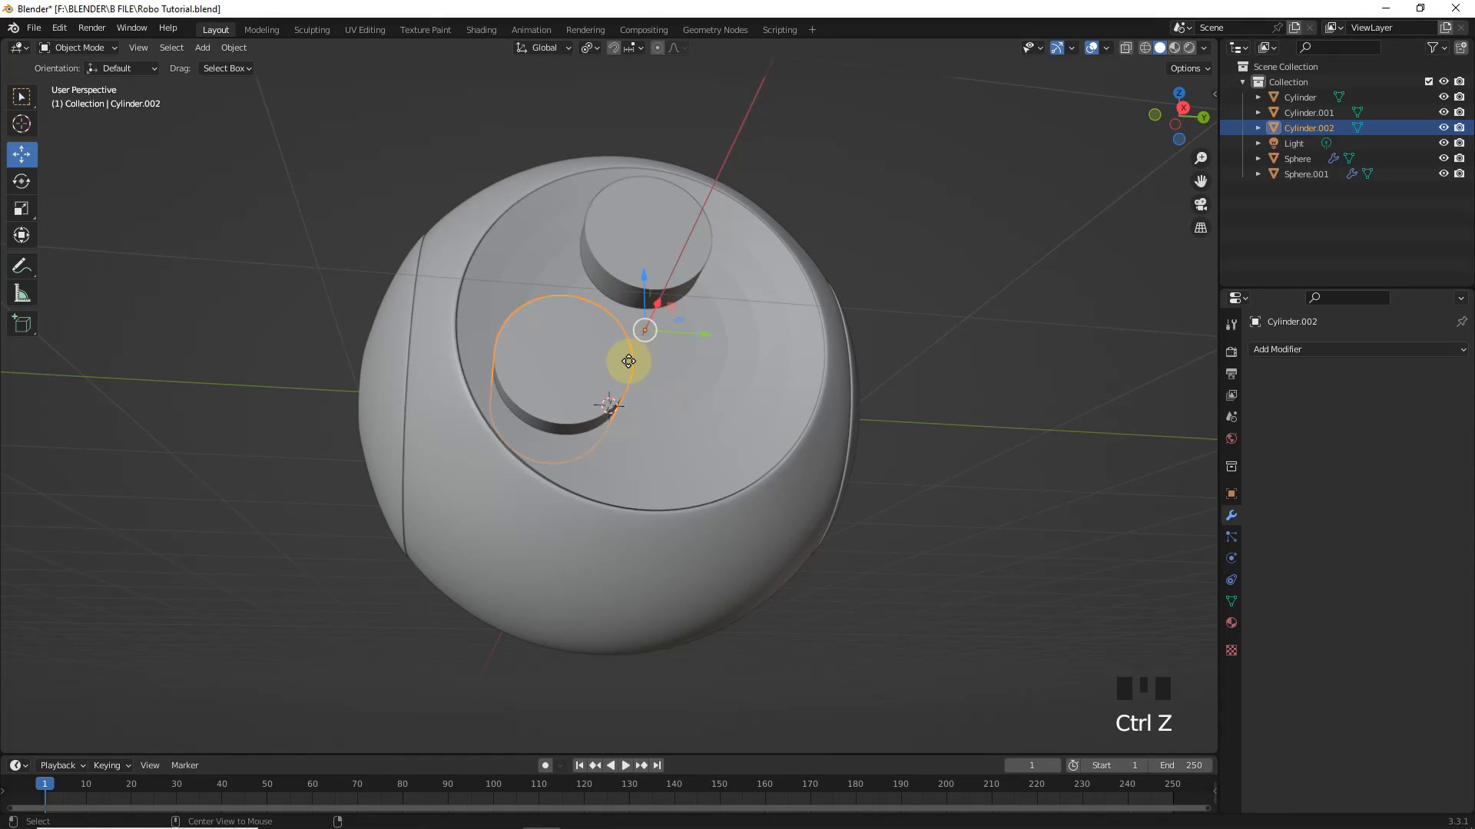
Step: Make another linked duplicate from the rotated copy and rotate it a further 120° about the X axis
key(alt+d)
text(rx)
text(1)
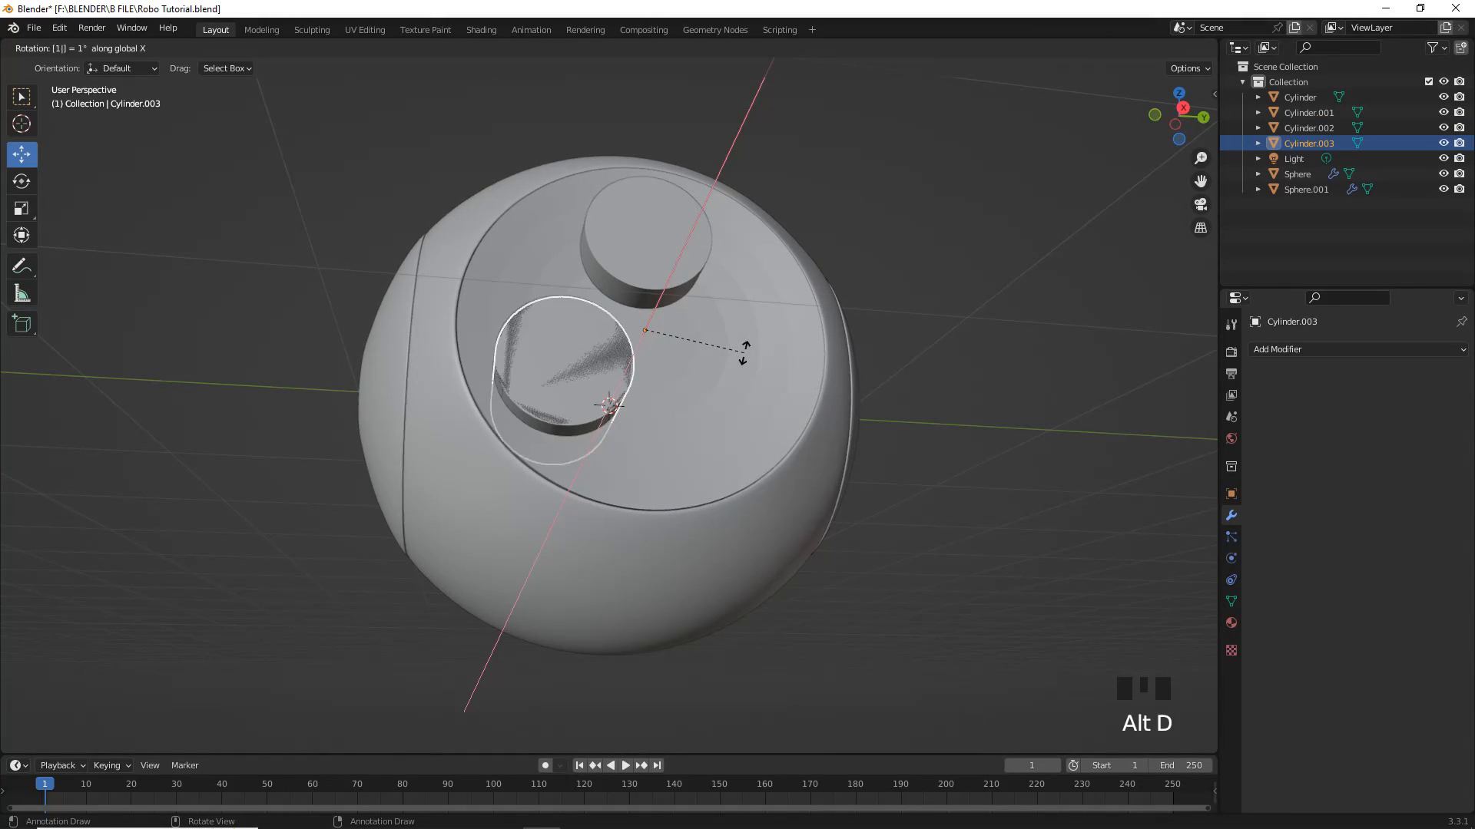
text(20)
key(Return)
Step: Select all three small cylinders and join them into one object
click(662, 482)
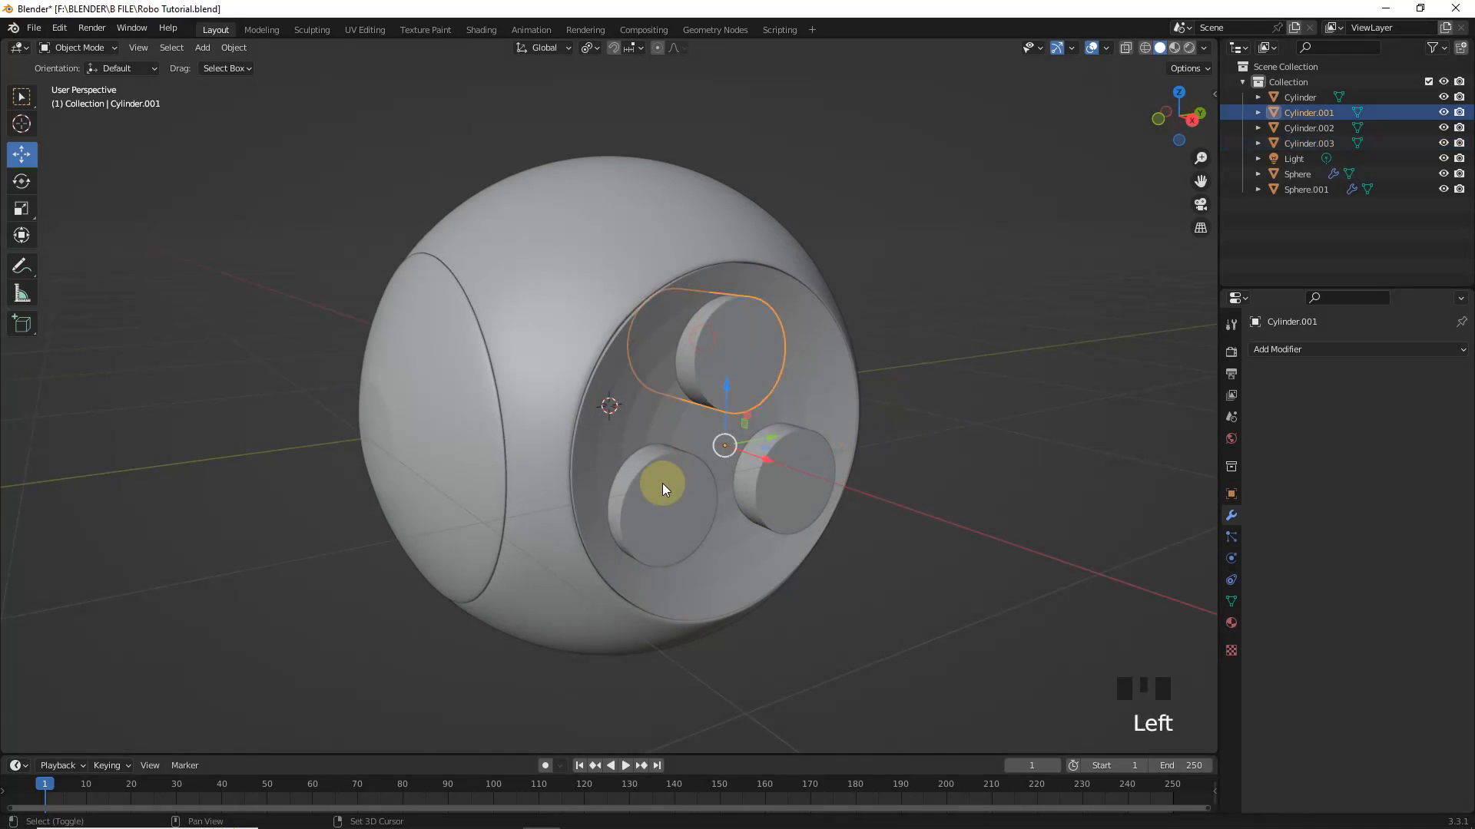
shift+click(777, 472)
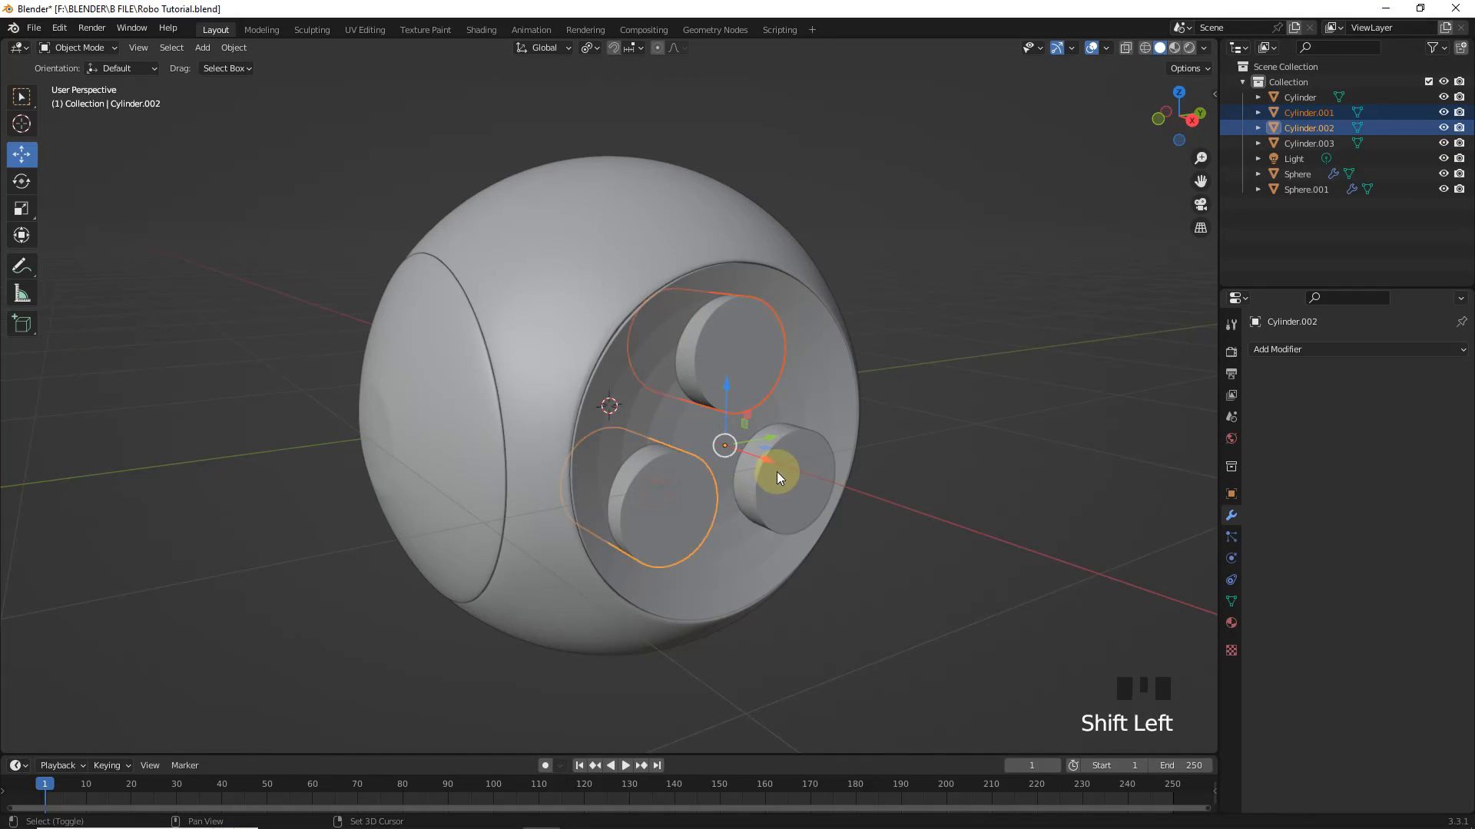
shift+click(776, 471)
key(ctrl+j)
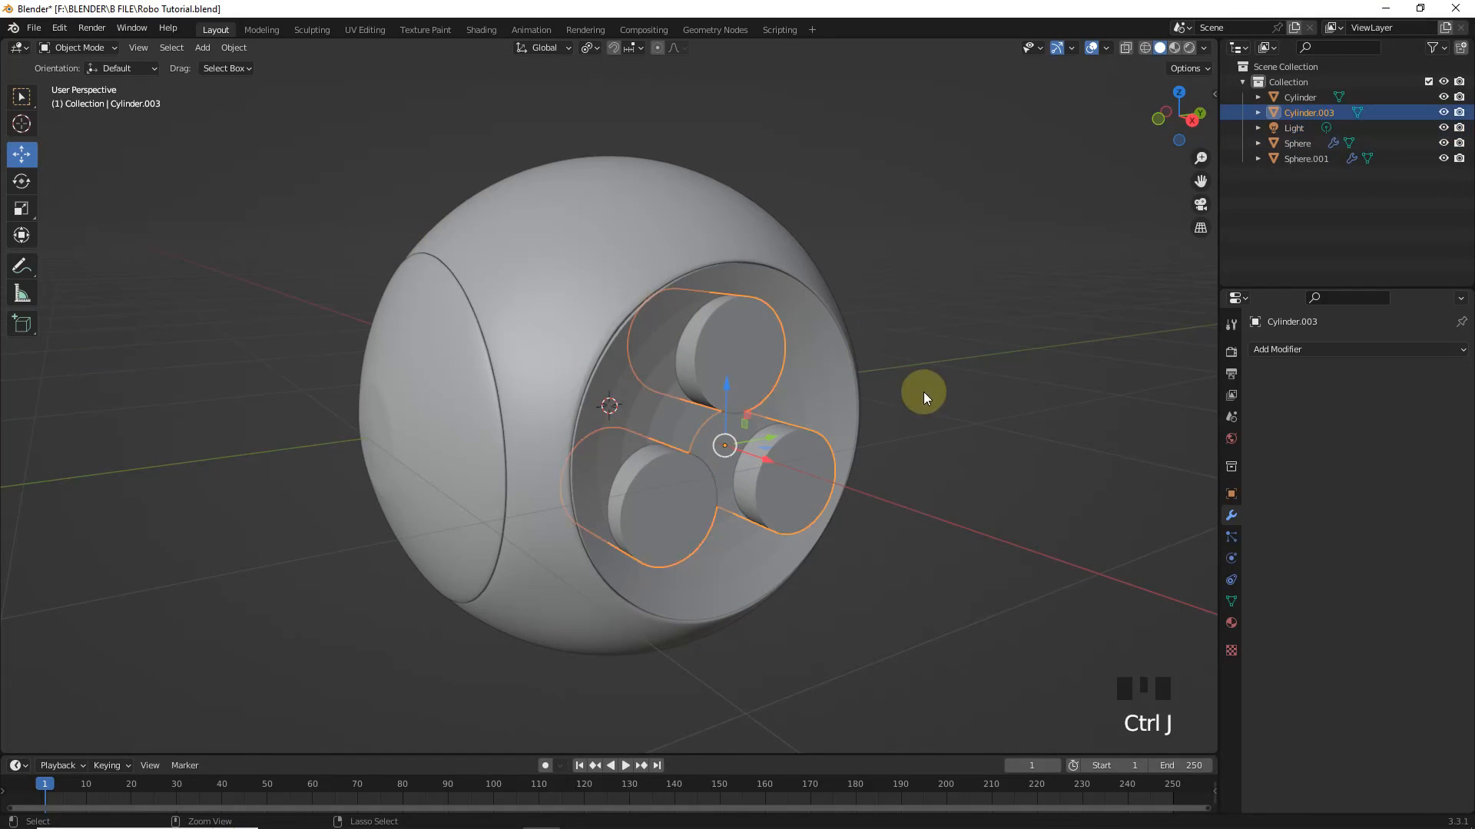
Step: Apply a Boolean Difference to the large dished cylinder using Cylinder.003 as the cutter, and hide the cutter
click(991, 420)
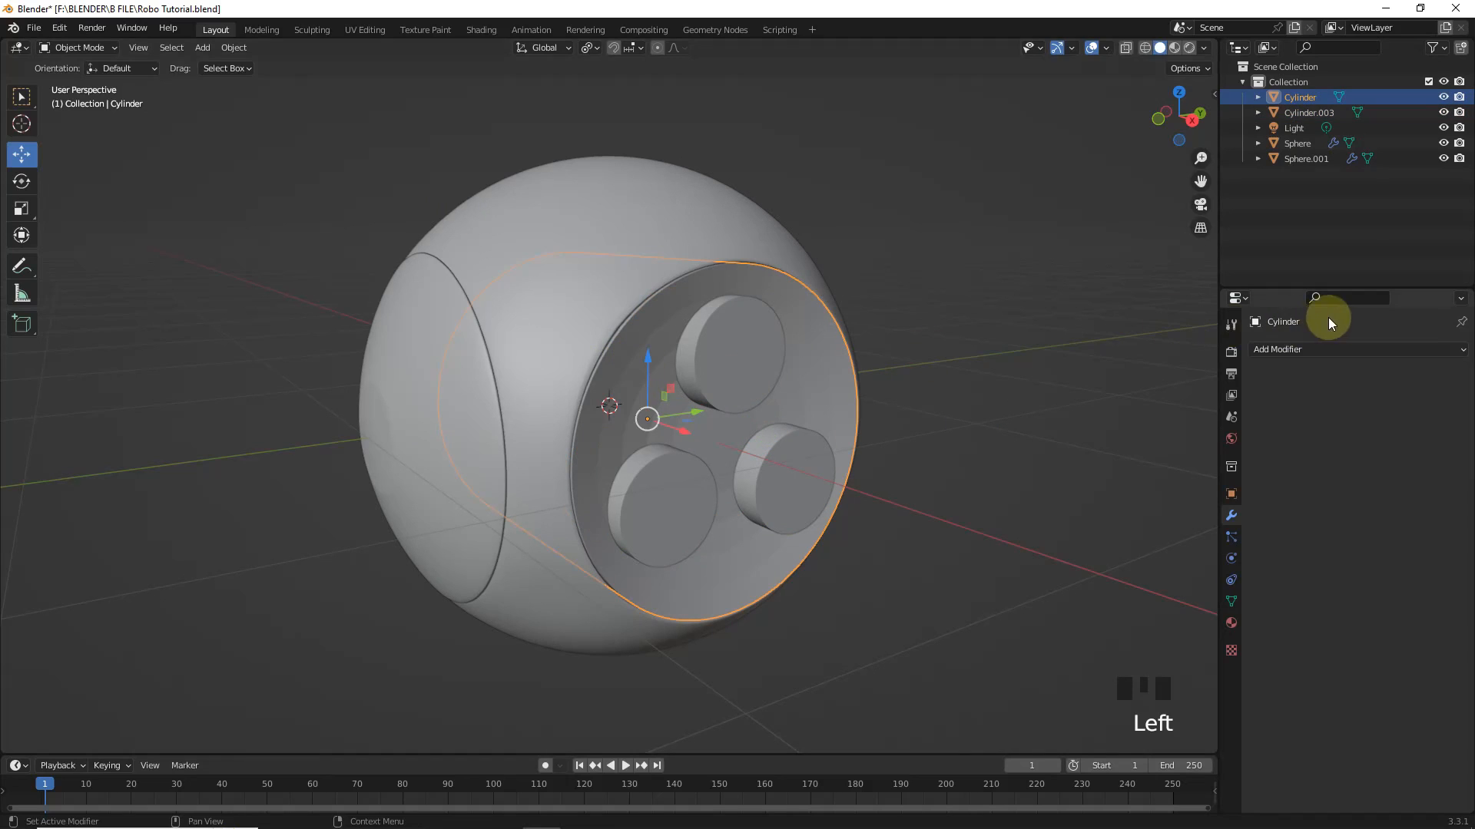
click(1341, 350)
click(1190, 425)
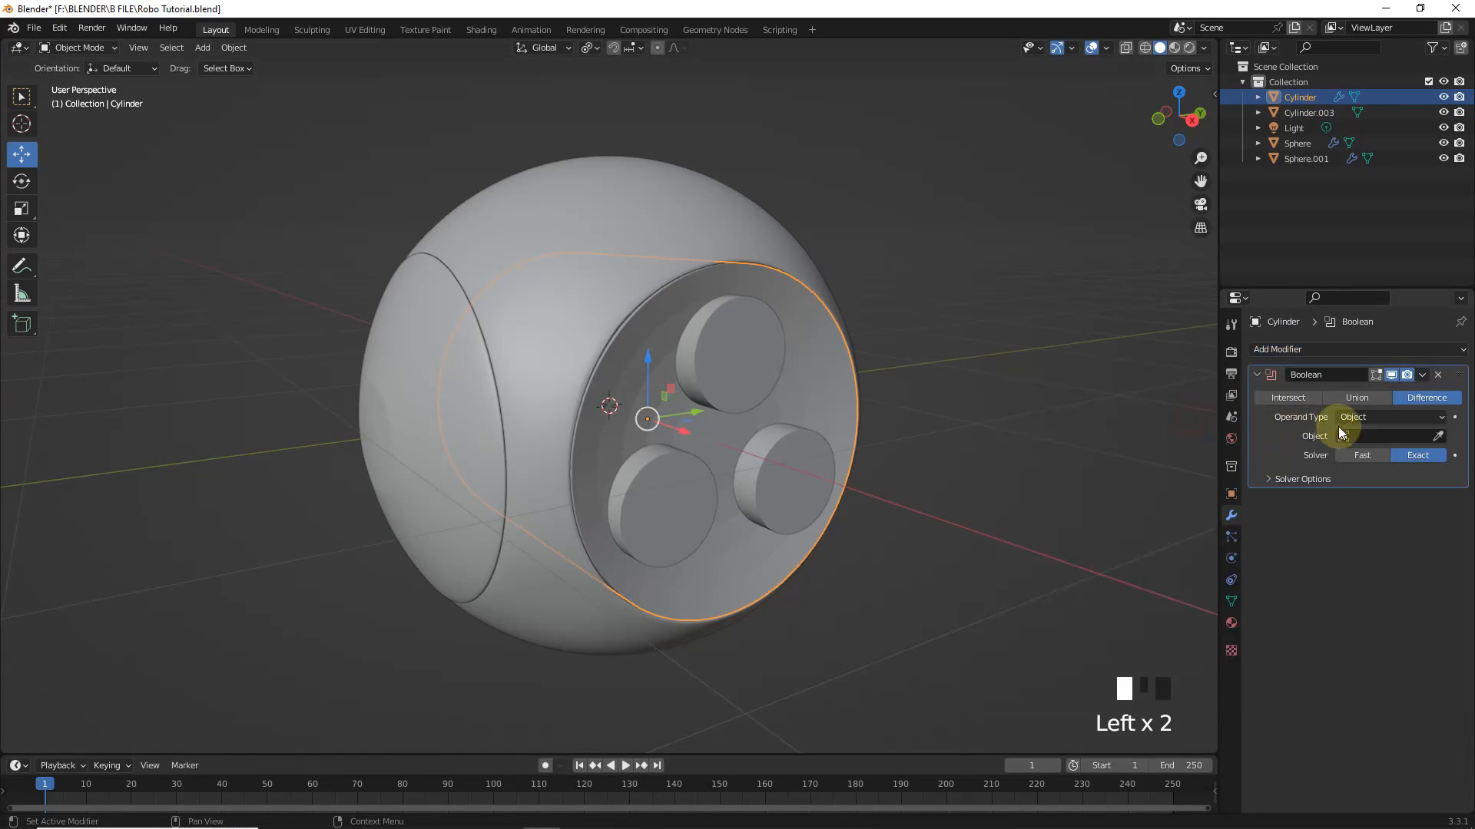
click(1435, 437)
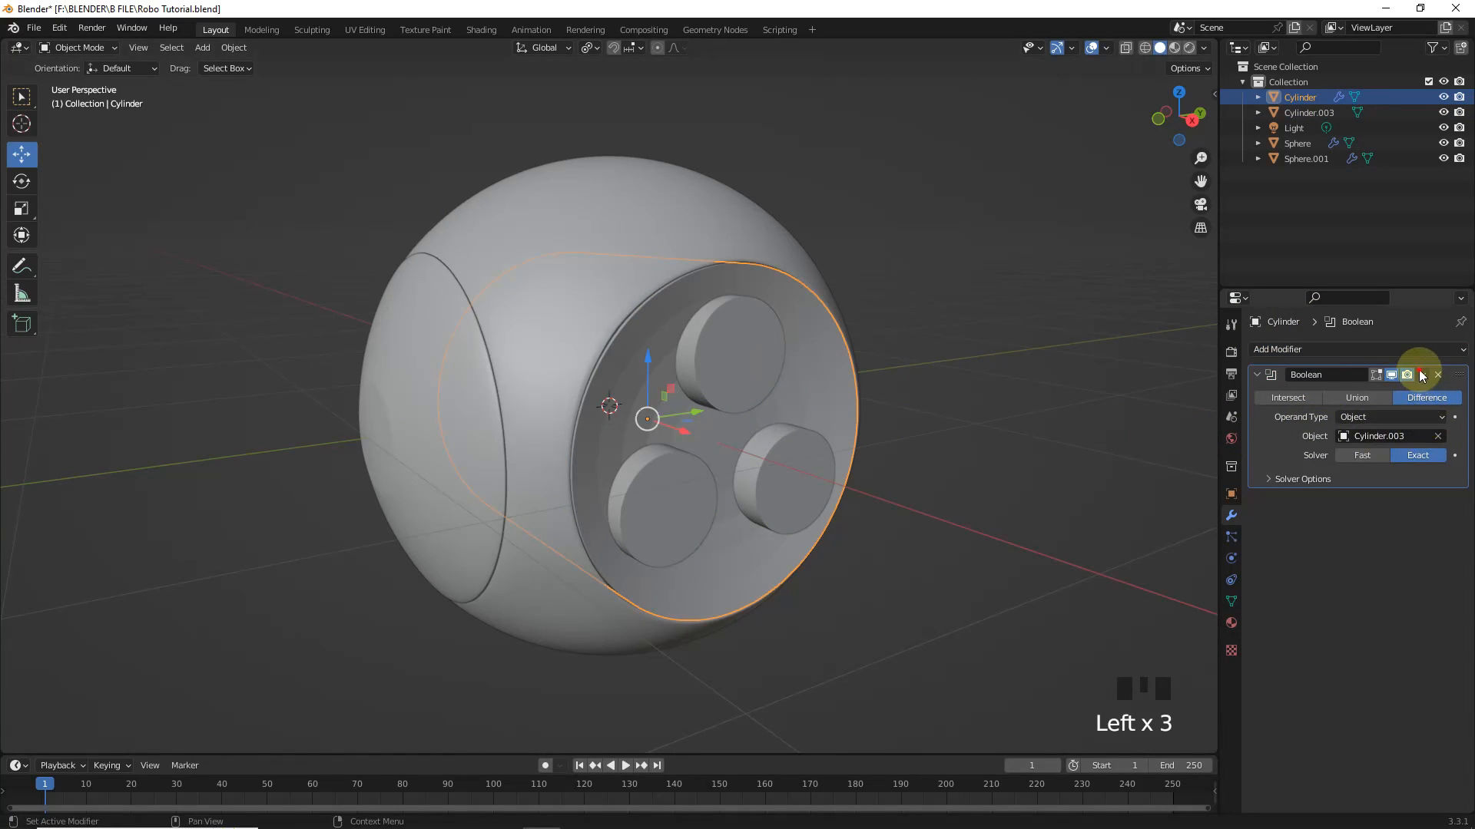
drag(1421, 376, 1406, 390)
click(749, 356)
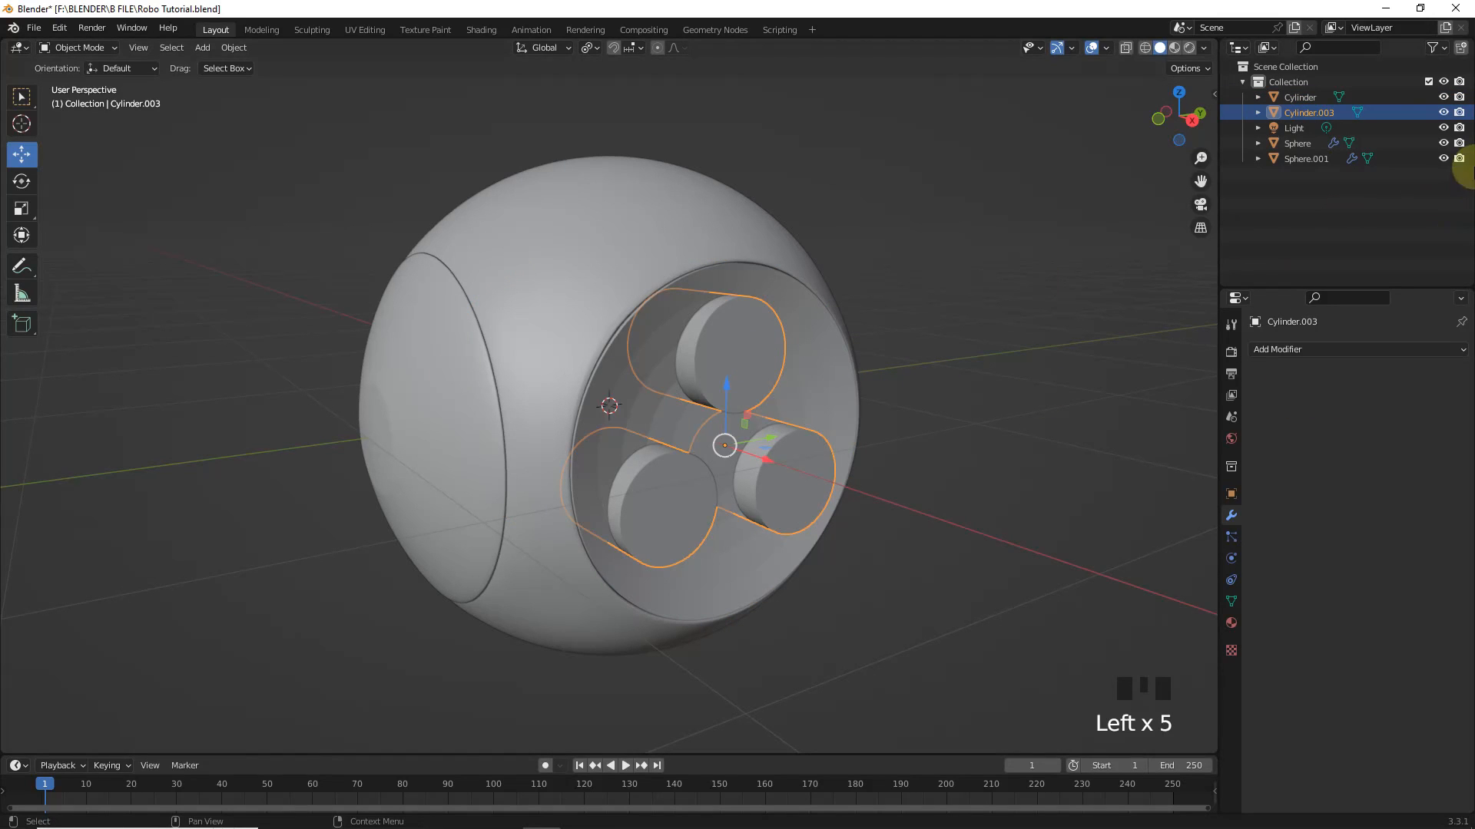
click(1443, 112)
Step: Add a 150-vertex cylinder, scale it down to overlap the three circular cutouts, and rotate it 90° about the Y axis
key(KP_3)
key(shift+a)
click(695, 405)
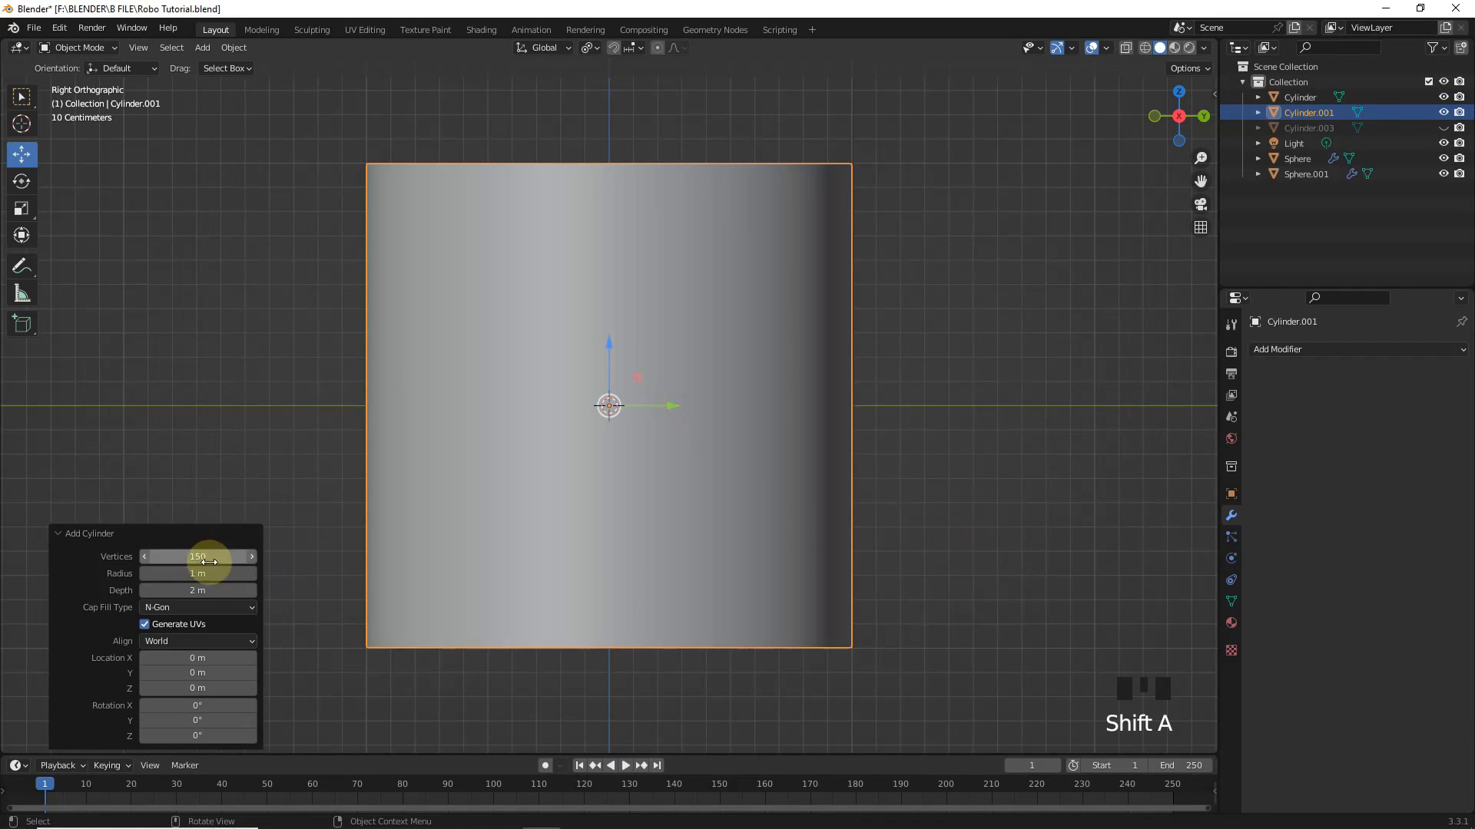
click(209, 562)
text(150)
key(Return)
key(s)
click(728, 444)
text(ry90)
key(Return)
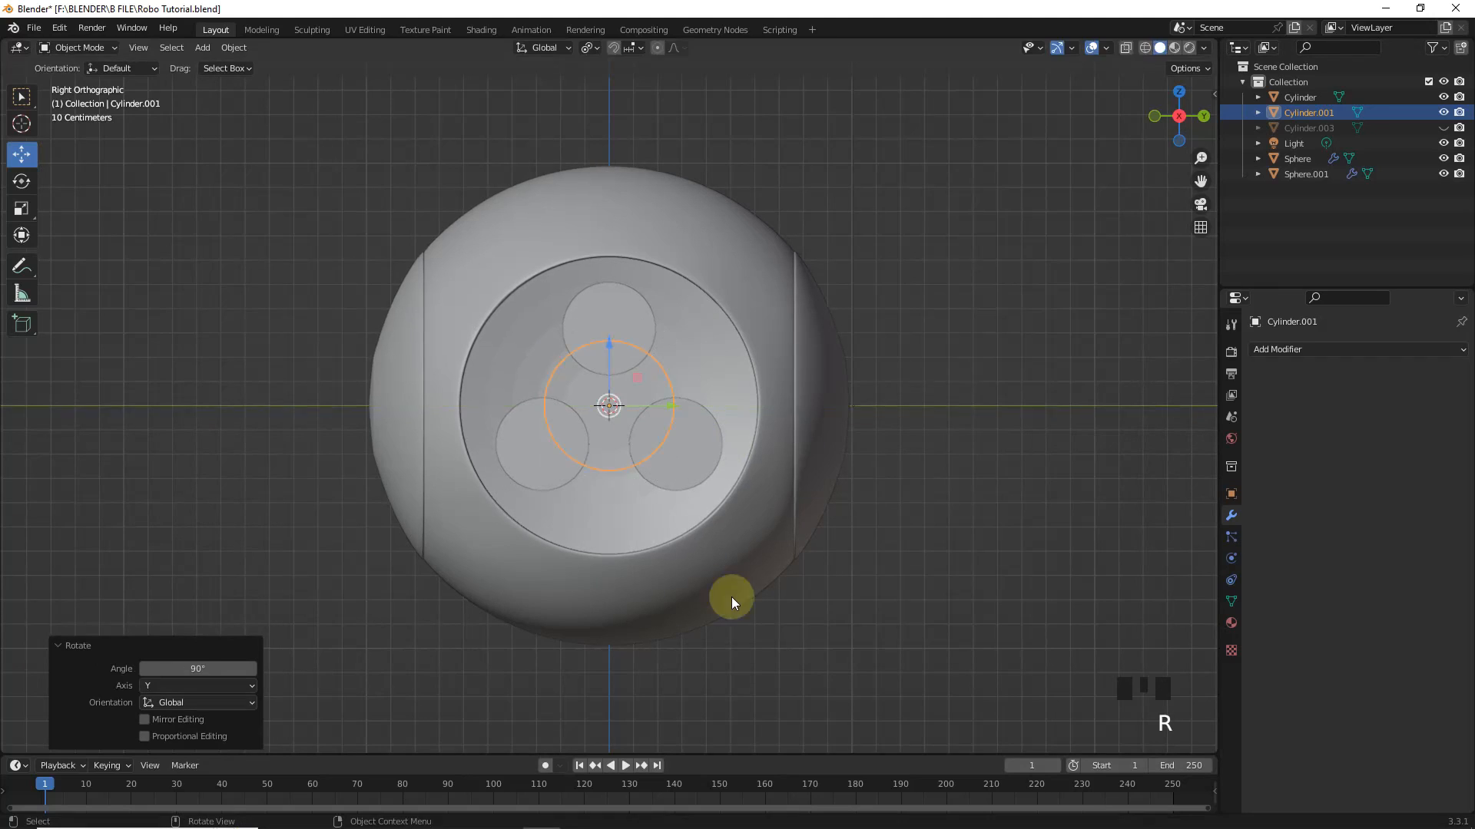
Step: Move the central cylinder outward along X, unhide Cylinder.003, and flatten the central cylinder along X to about 0.15
middle_drag(732, 596, 781, 623)
drag(666, 434, 762, 482)
click(1443, 128)
key(s)
key(x)
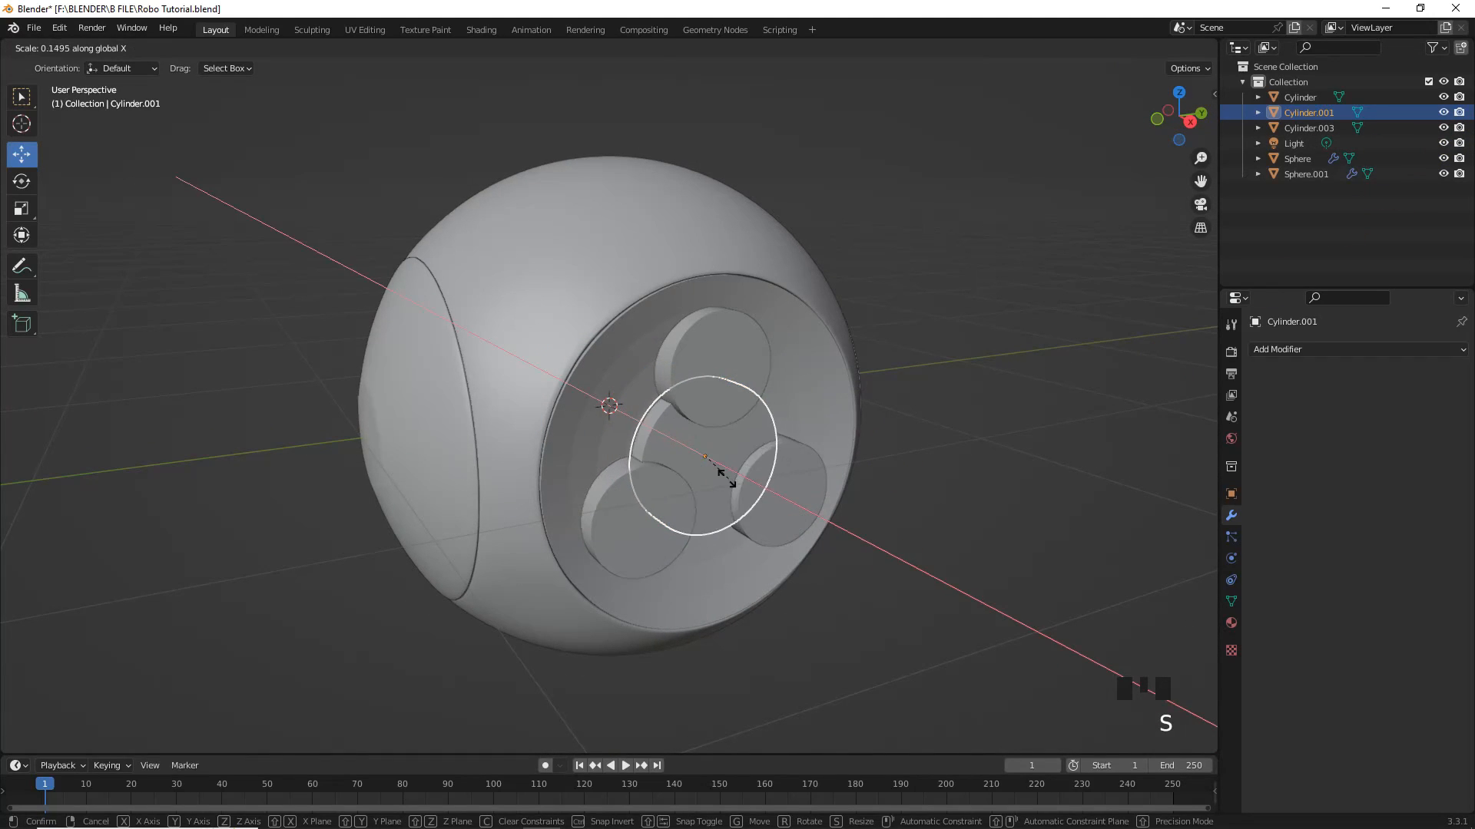
click(727, 479)
Step: Nudge the flattened central cylinder about 0.0026 m along X and scale it uniformly by about 1.014
scroll(730, 479, up, 3)
middle_drag(729, 480, 791, 478)
mouse_move(900, 481)
mouse_down()
mouse_move(917, 488)
mouse_move(904, 483)
mouse_up()
key(KP_3)
key(s)
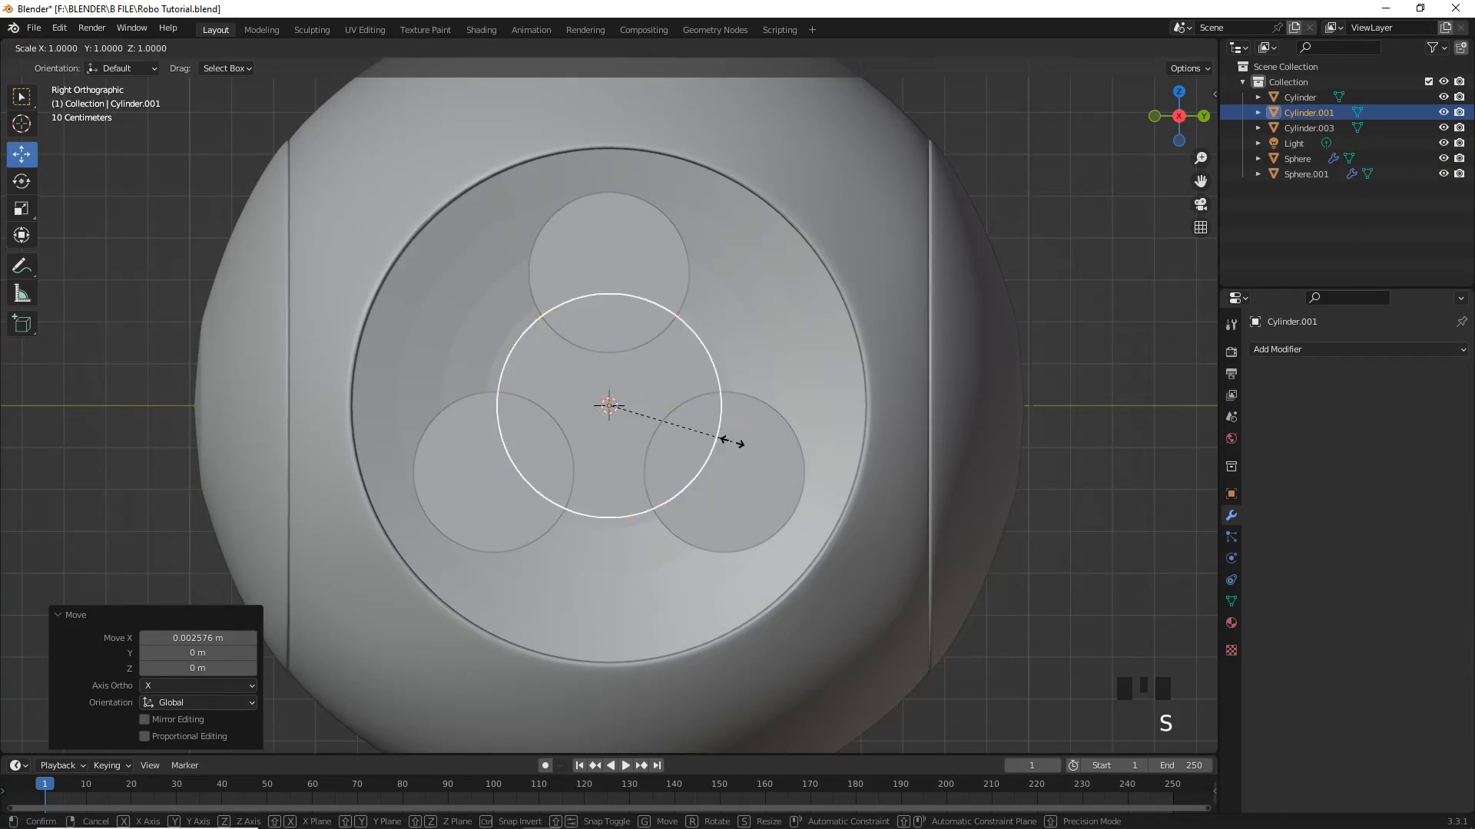
click(734, 440)
Step: Subtract Cylinder.003 from the flattened central cylinder with an applied Boolean Difference, and hide the cutter
middle_drag(734, 440, 817, 513)
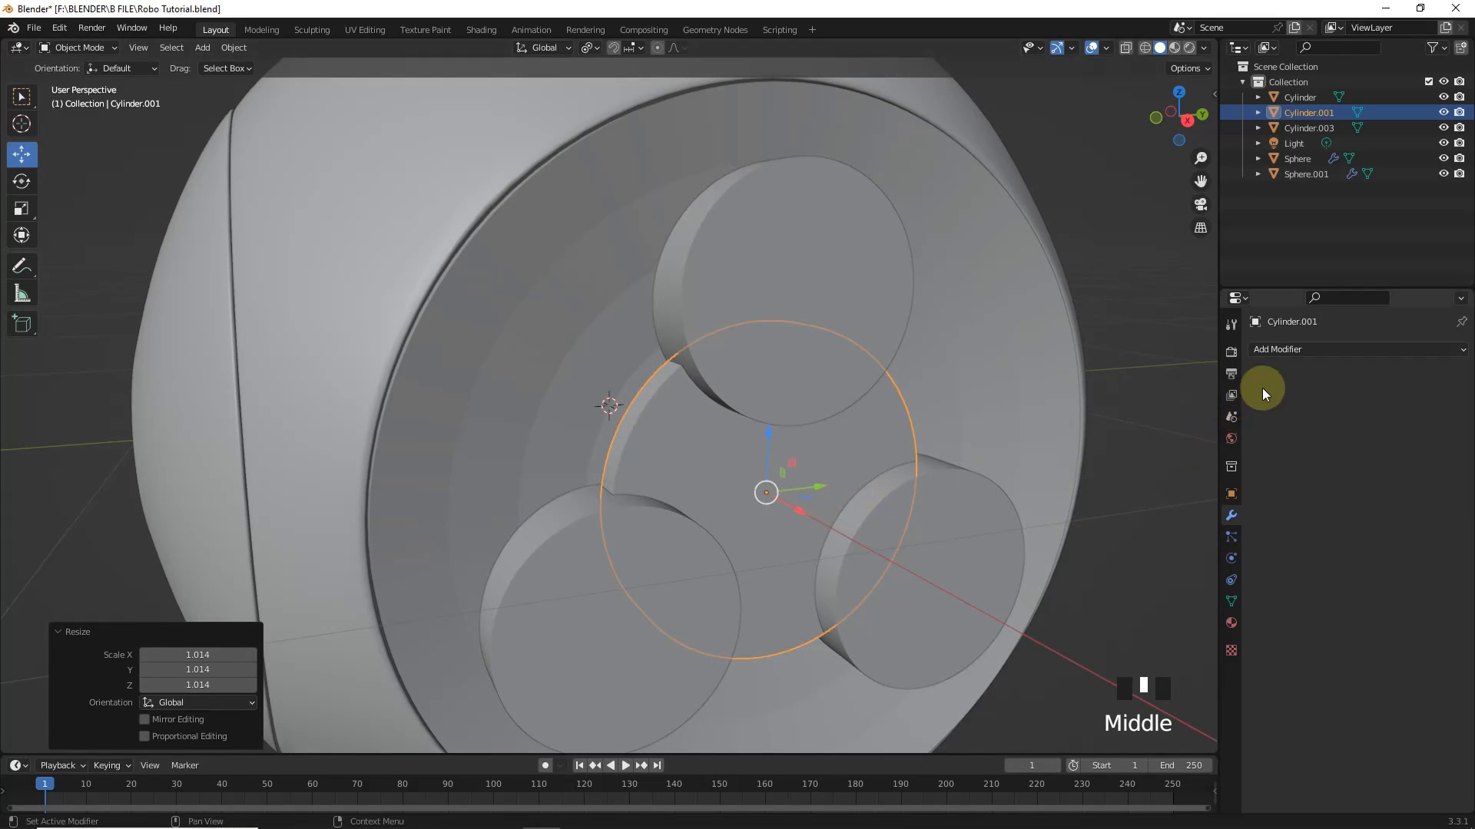
click(1268, 350)
click(1195, 430)
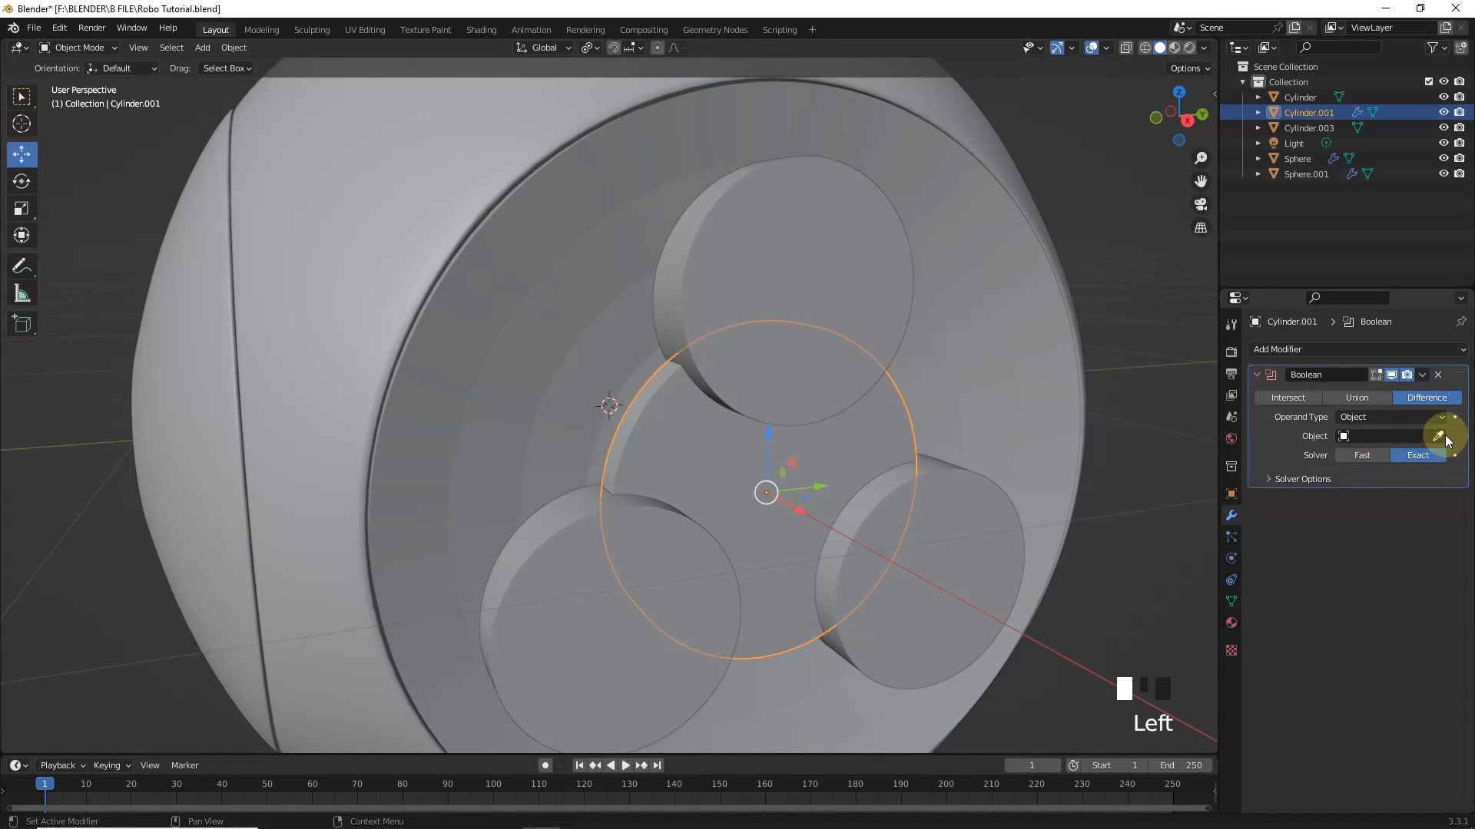
click(848, 292)
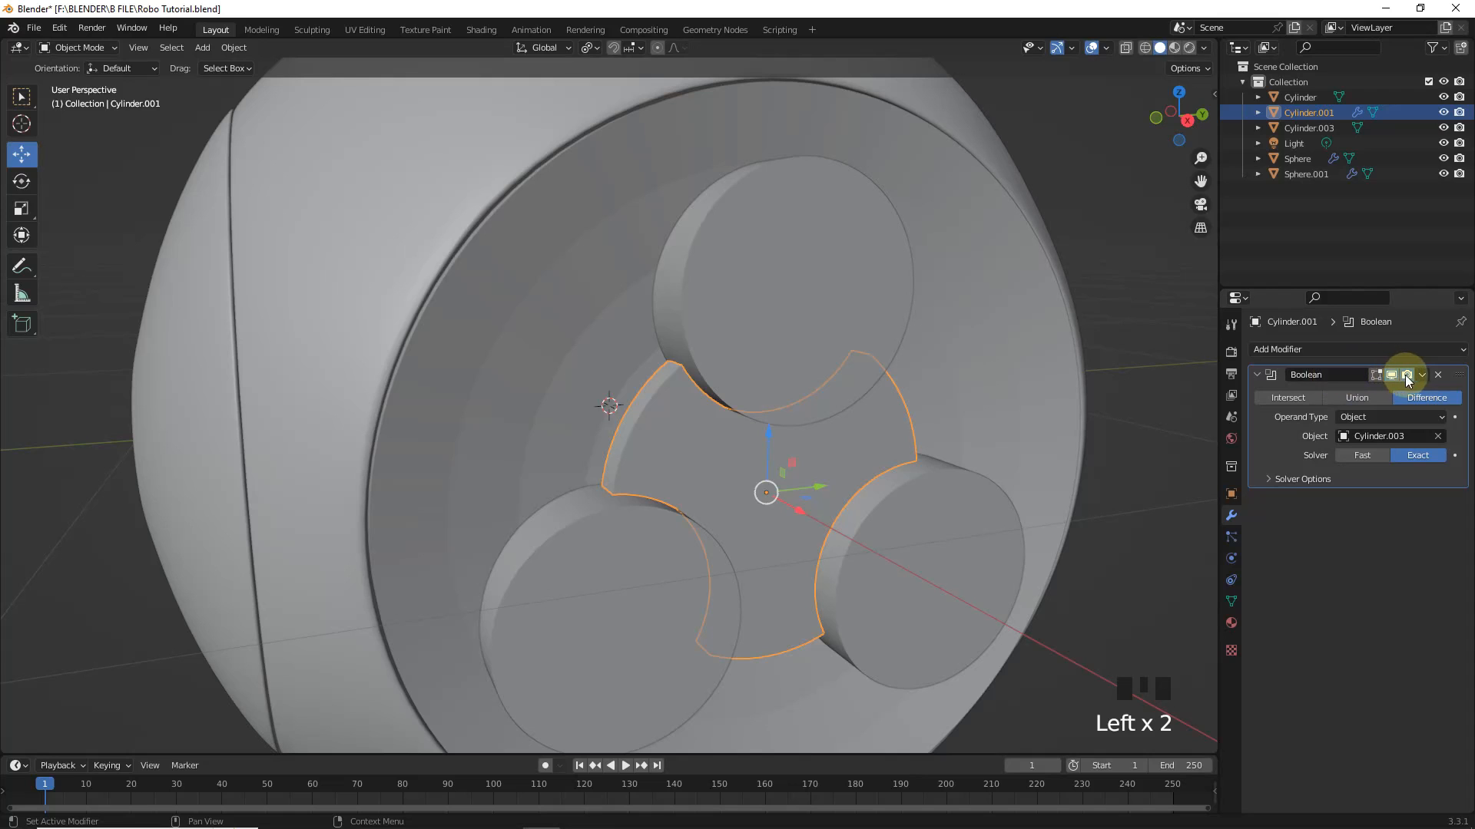
click(1422, 376)
click(1398, 392)
click(835, 318)
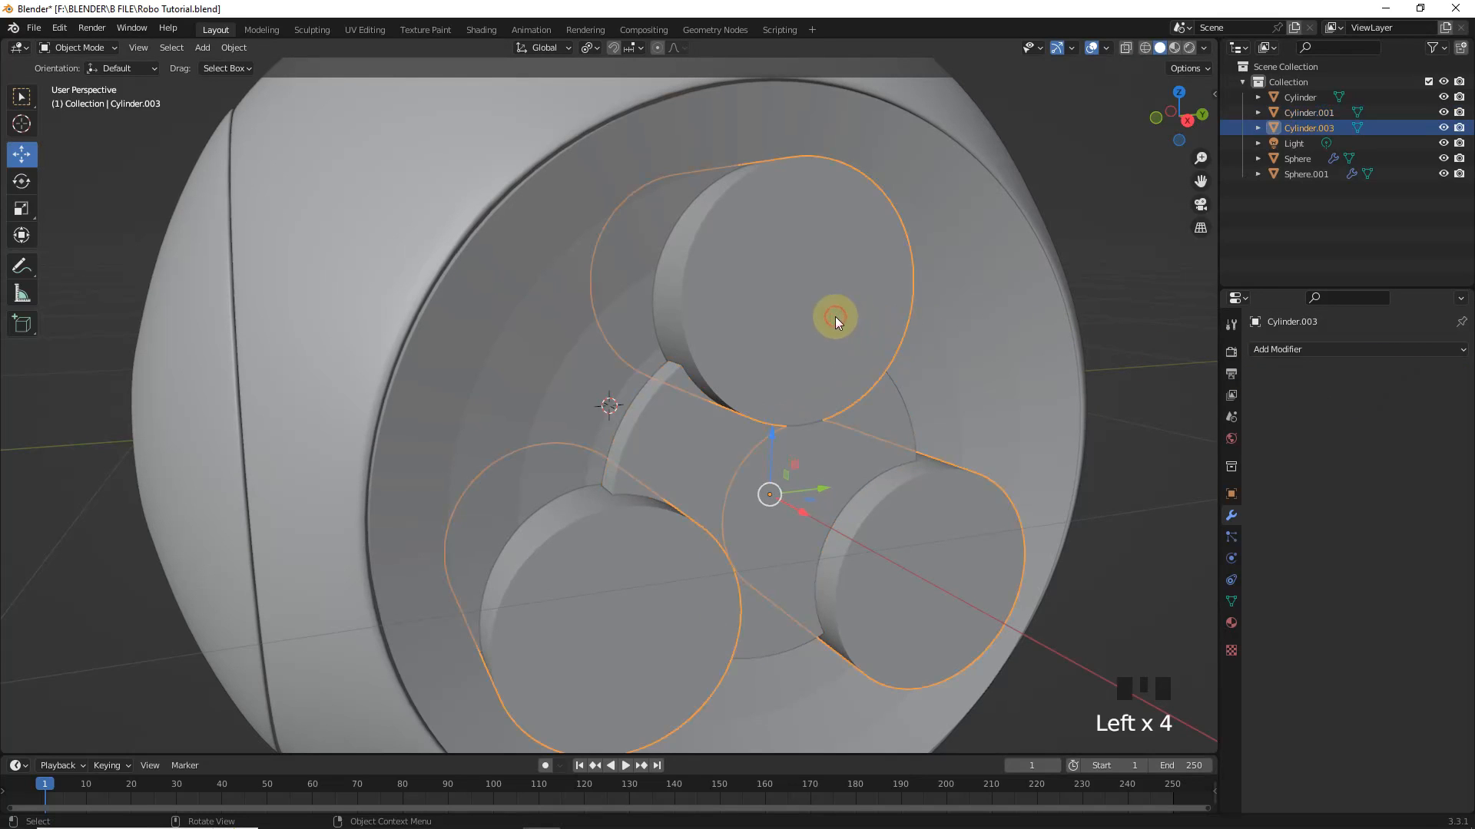
key(h)
Step: Hide Cylinder.003 and, in Edit Mode on the notched central piece, dissolve surplus edges beside its first side-wall corners
click(727, 458)
key(Tab)
middle_drag(727, 458, 665, 424)
key(ctrl+b)
click(675, 471)
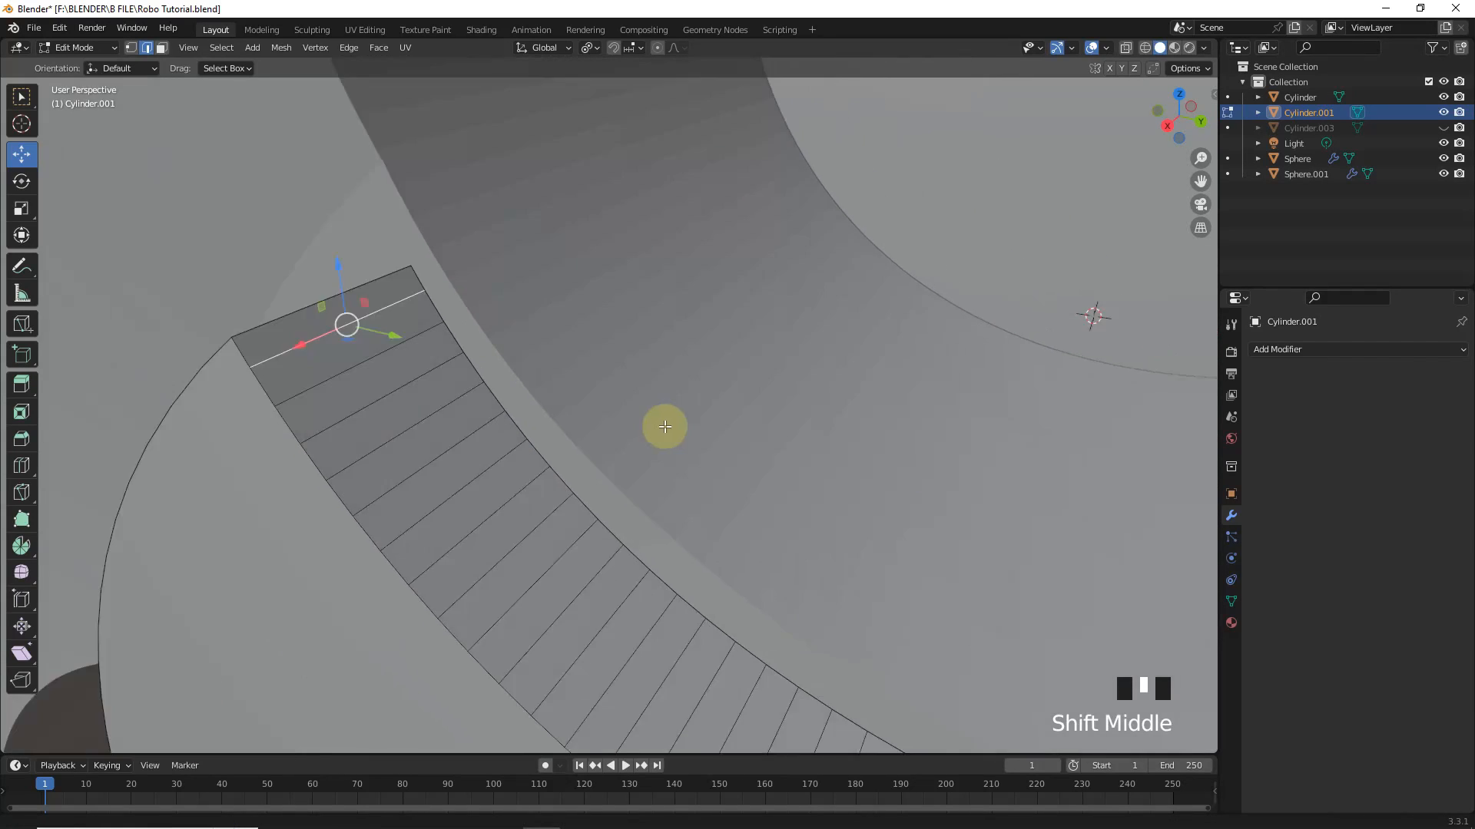
scroll(826, 486, down, 5)
middle_drag(1094, 504, 934, 458)
click(794, 138)
click(563, 398)
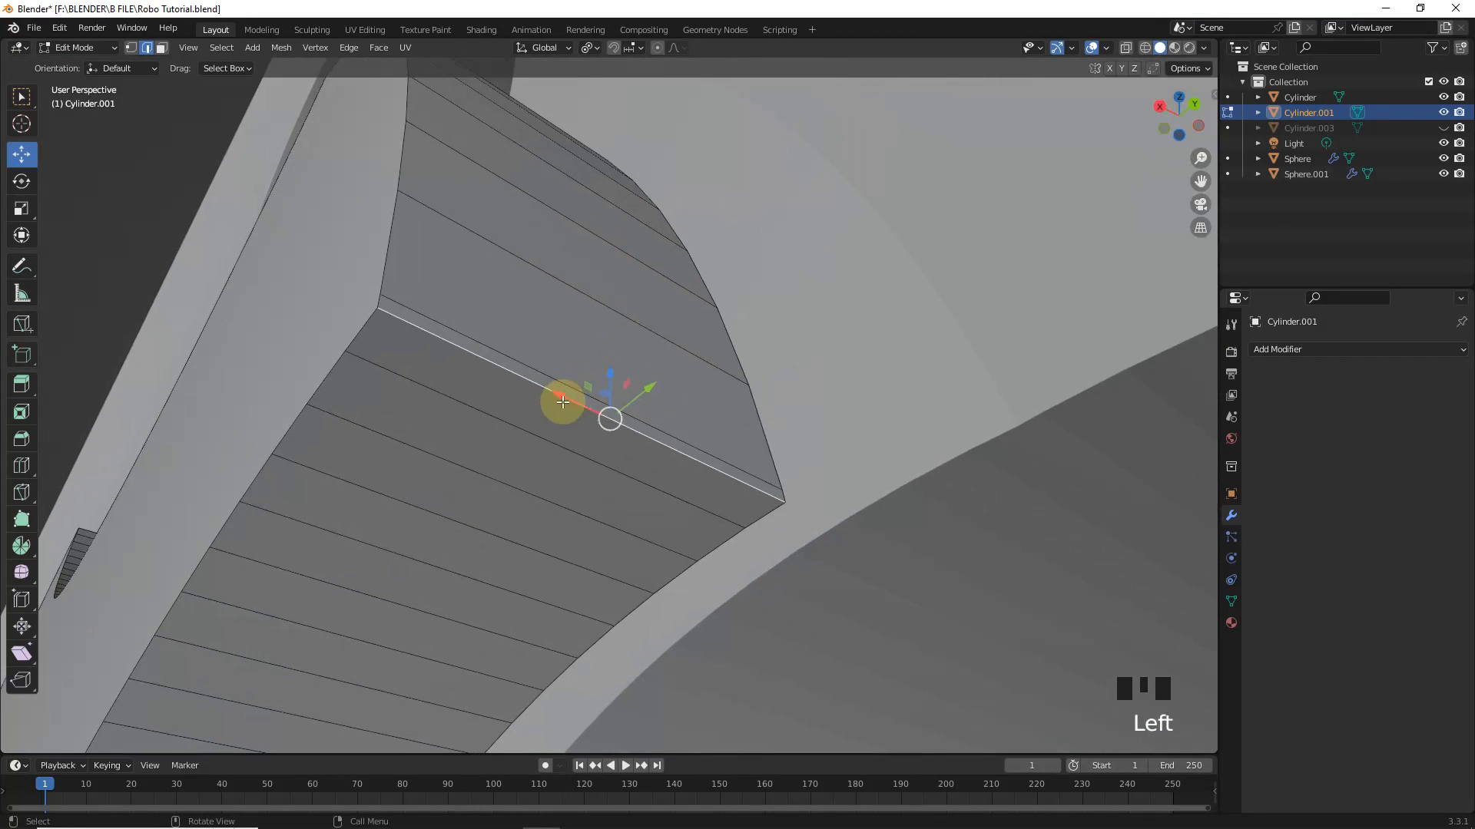
key(ctrl+b)
click(655, 414)
shift+middle_drag(655, 414, 655, 164)
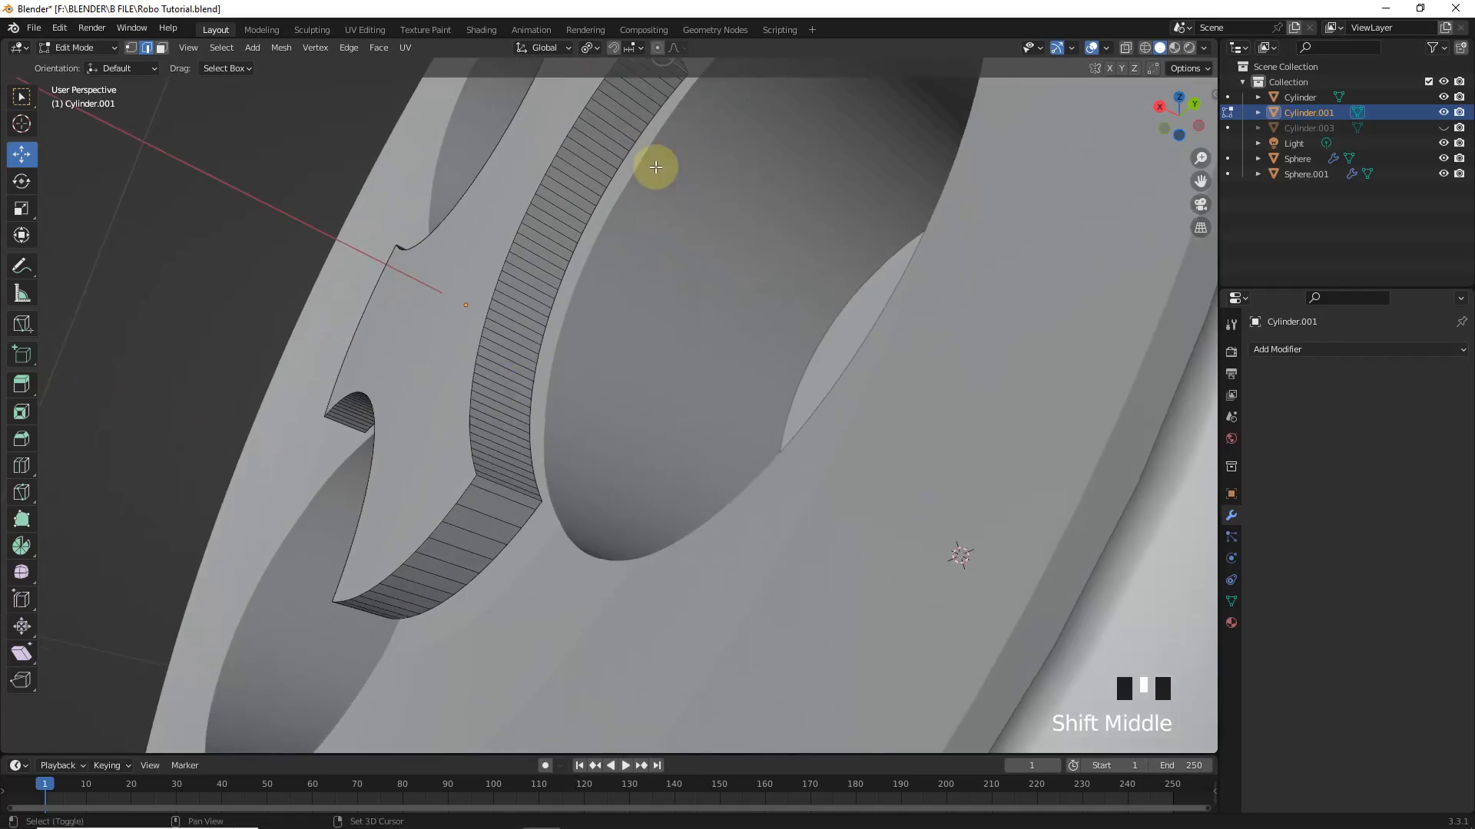
Step: Select the remaining surplus side-wall edges near the notched piece's other corners and dissolve them
scroll(419, 524, up, 3)
middle_drag(419, 524, 675, 553)
shift+click(772, 329)
shift+click(862, 420)
middle_drag(862, 422, 391, 576)
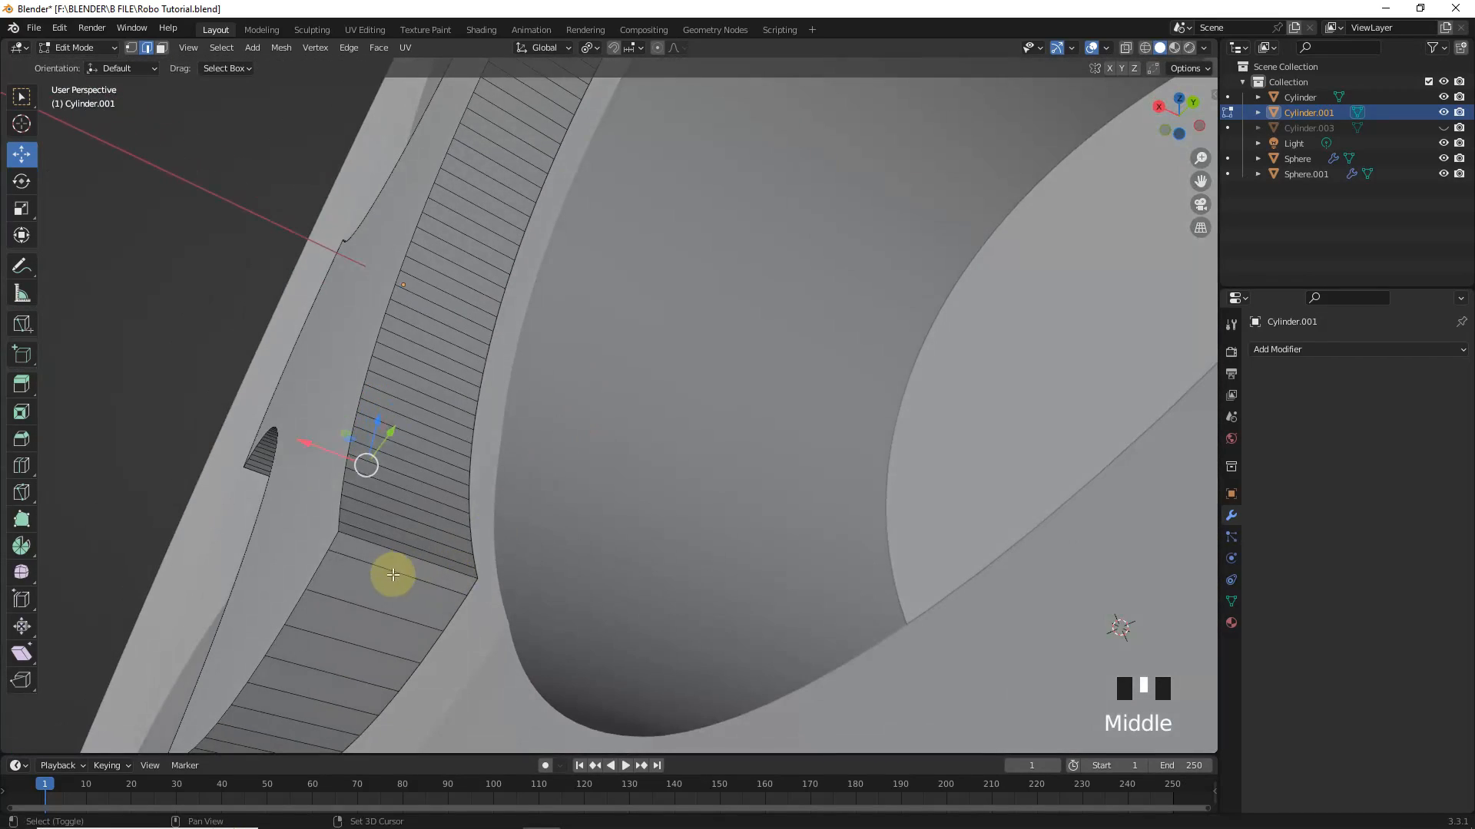
shift+click(391, 573)
shift+click(402, 542)
scroll(493, 324, down, 5)
shift+middle_drag(493, 325, 710, 355)
shift+click(612, 395)
shift+click(628, 350)
shift+click(253, 467)
key(Delete)
click(609, 412)
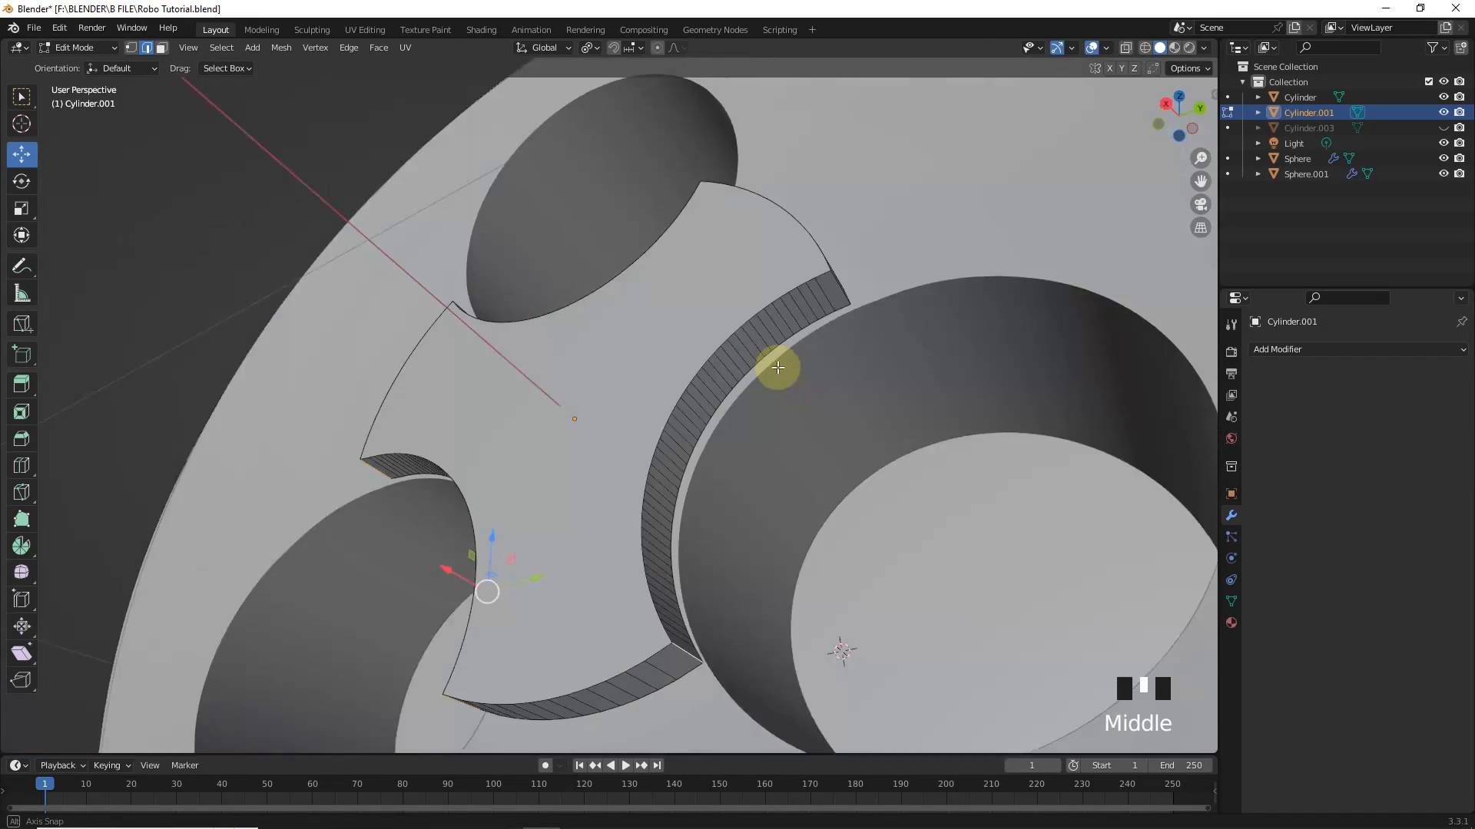
Step: Bevel the notched piece's six corner edges with a width of about 0.0408 m and 6 segments
shift+click(709, 355)
middle_drag(590, 145, 734, 385)
shift+click(733, 385)
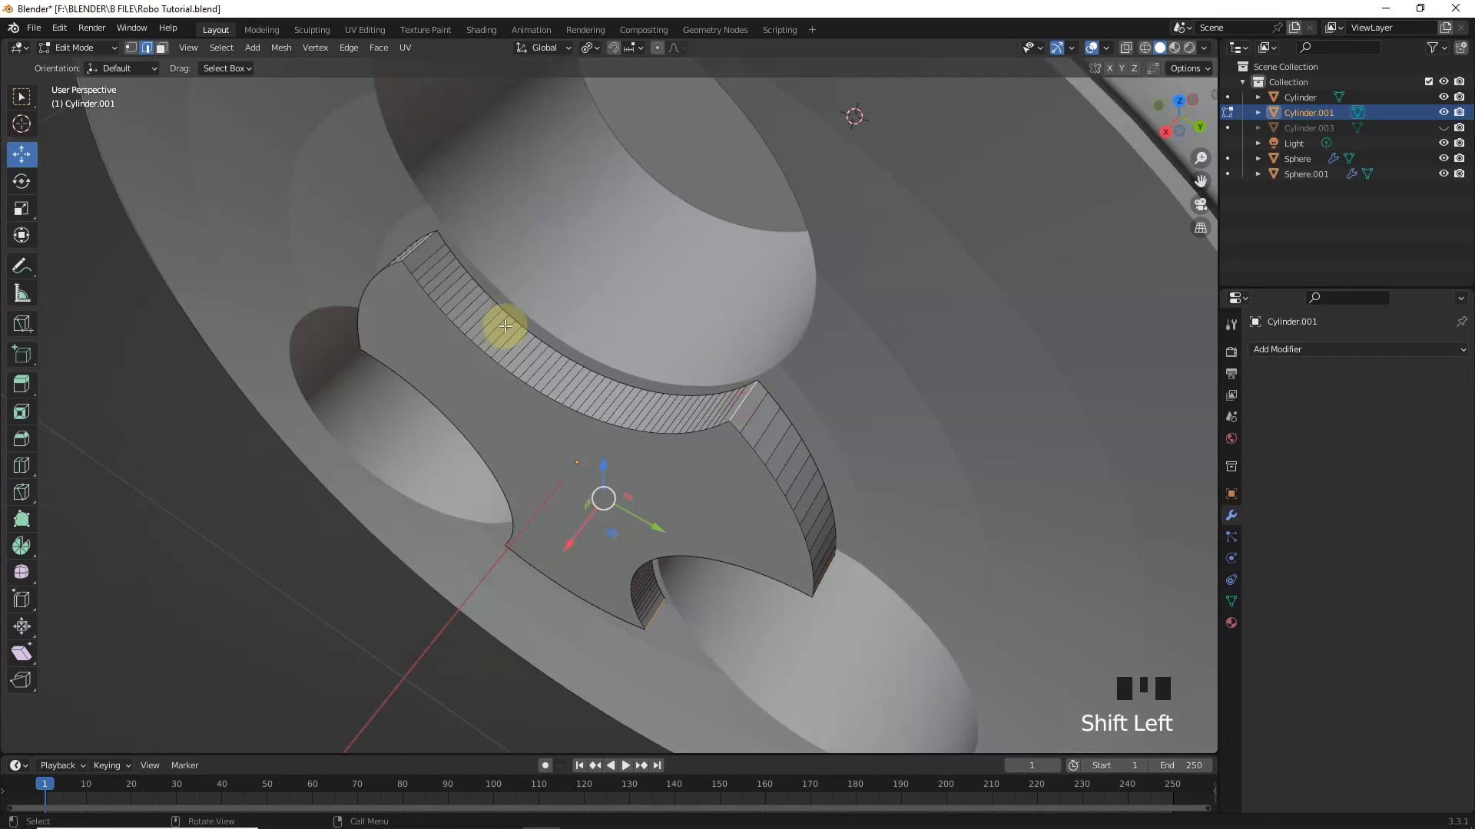
middle_drag(504, 329, 420, 316)
shift+click(419, 315)
middle_drag(888, 413, 924, 438)
key(ctrl+b)
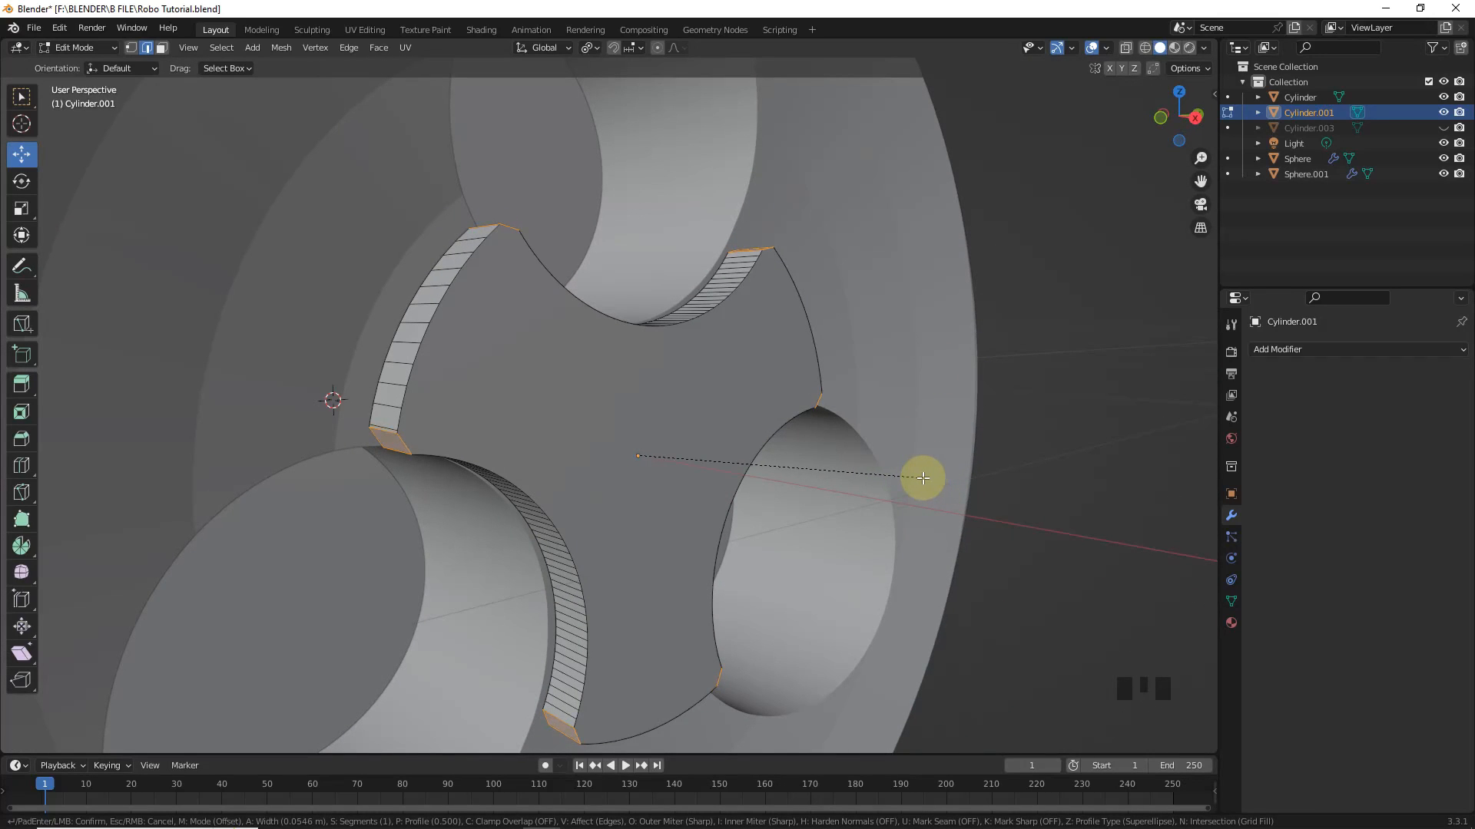
click(896, 475)
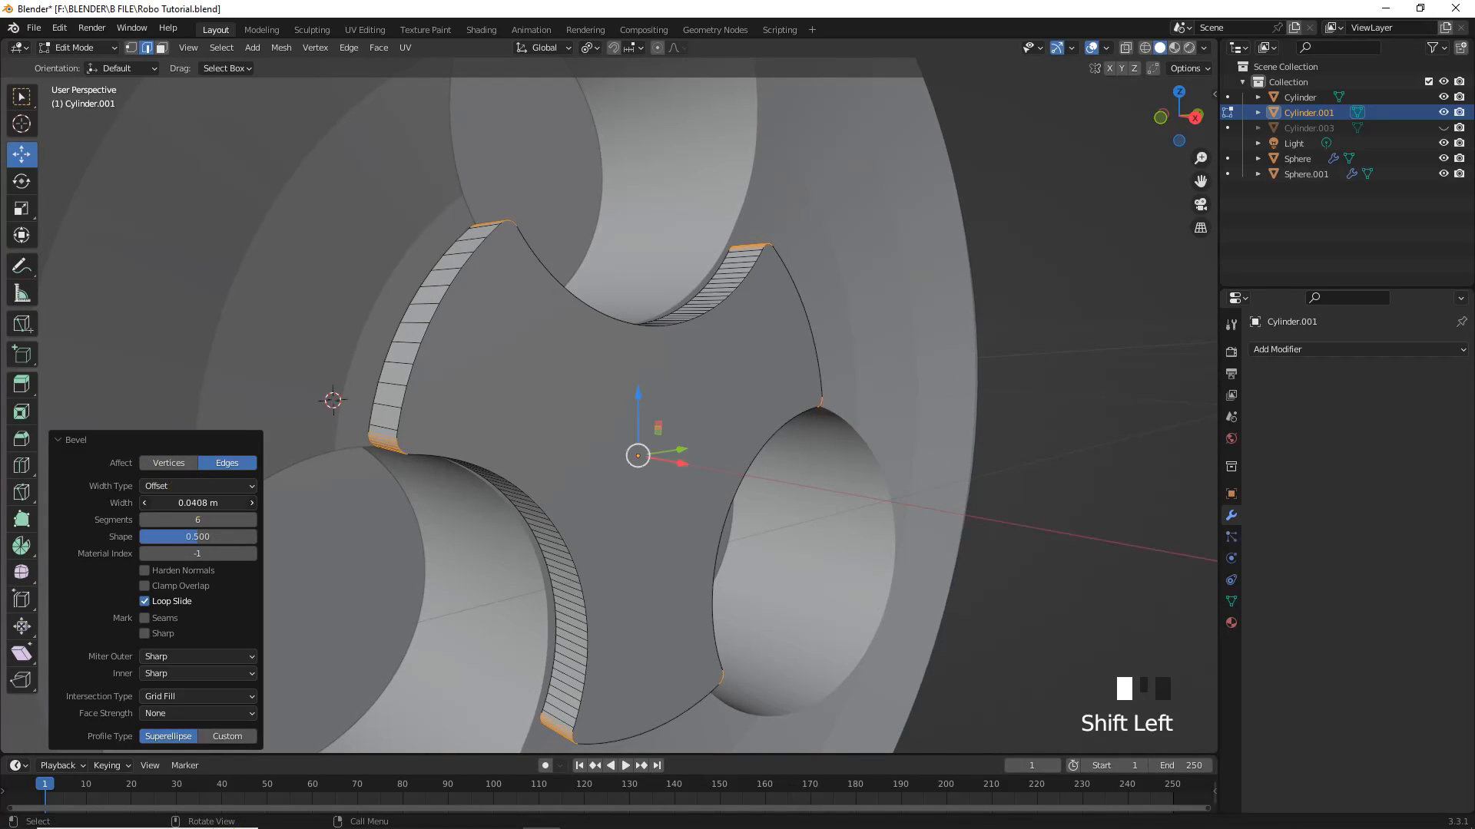
alt+click(784, 516)
key(ctrl+b)
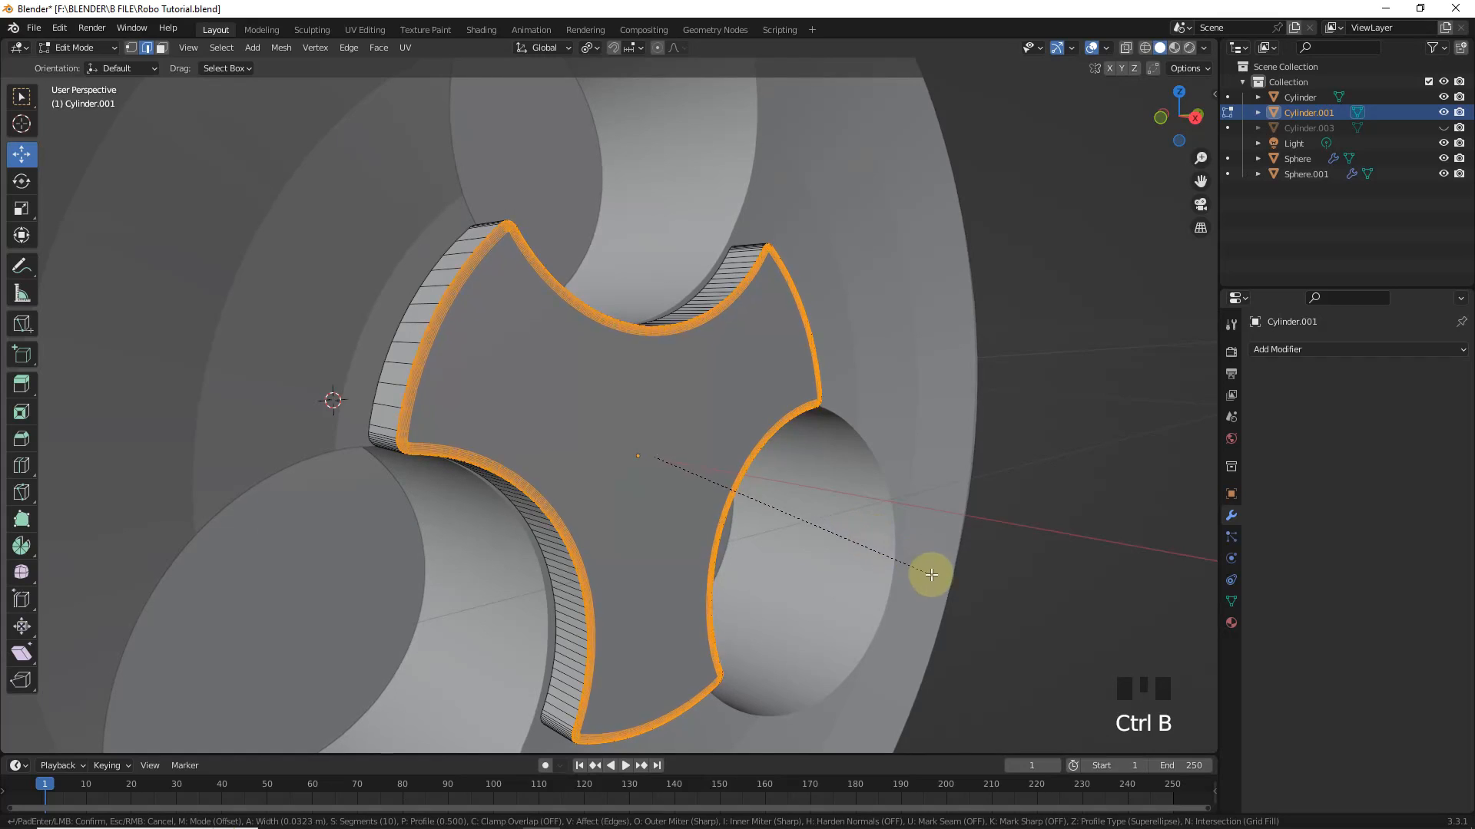
right_click(754, 511)
Step: Apply the notched piece's transform and bevel its front outline edges with 10 segments
click(222, 48)
mouse_move(307, 135)
click(428, 152)
key(ctrl+b)
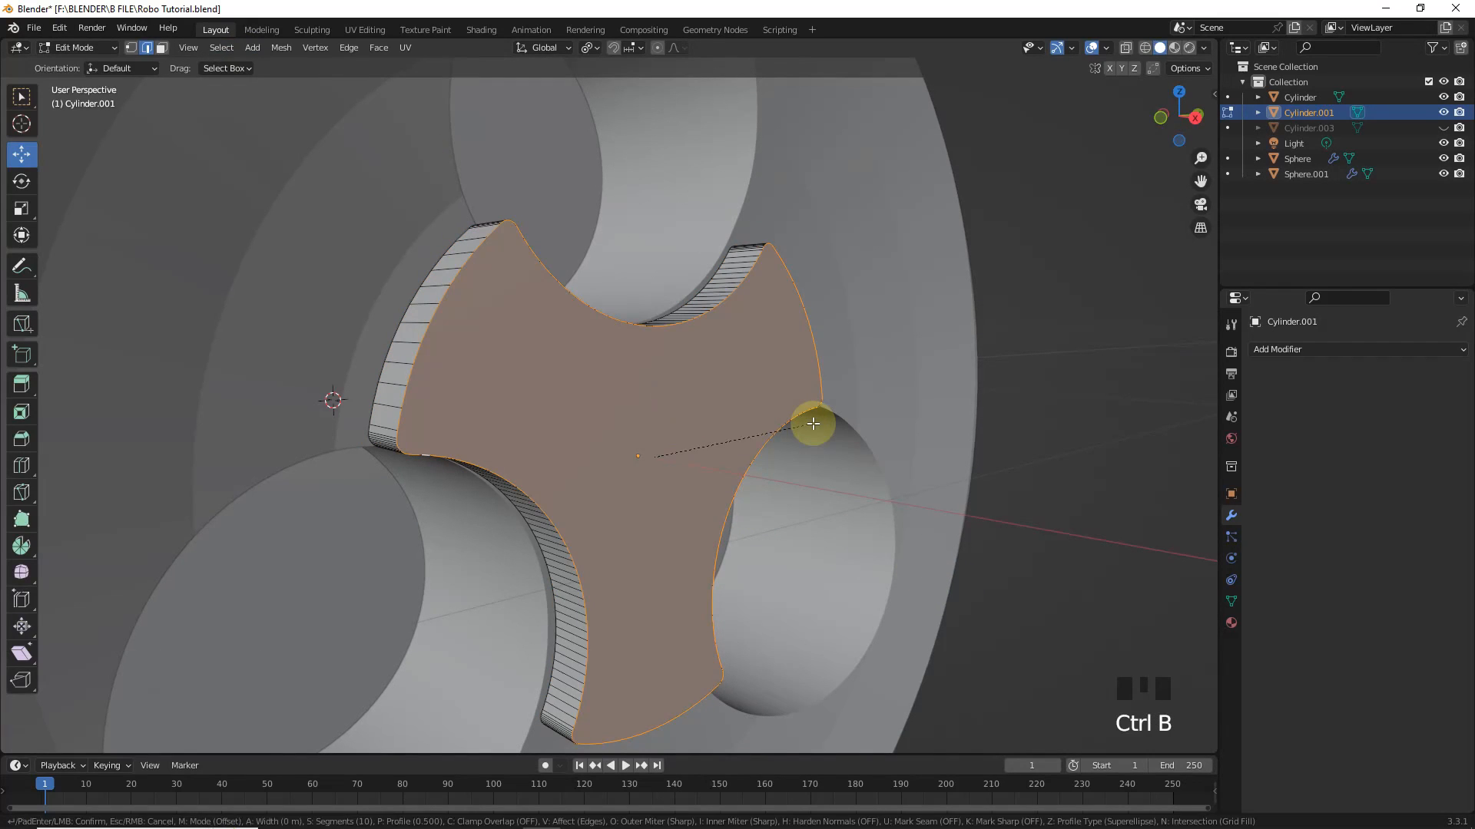
click(876, 456)
key(Tab)
scroll(966, 469, down, 4)
middle_drag(966, 469, 766, 449)
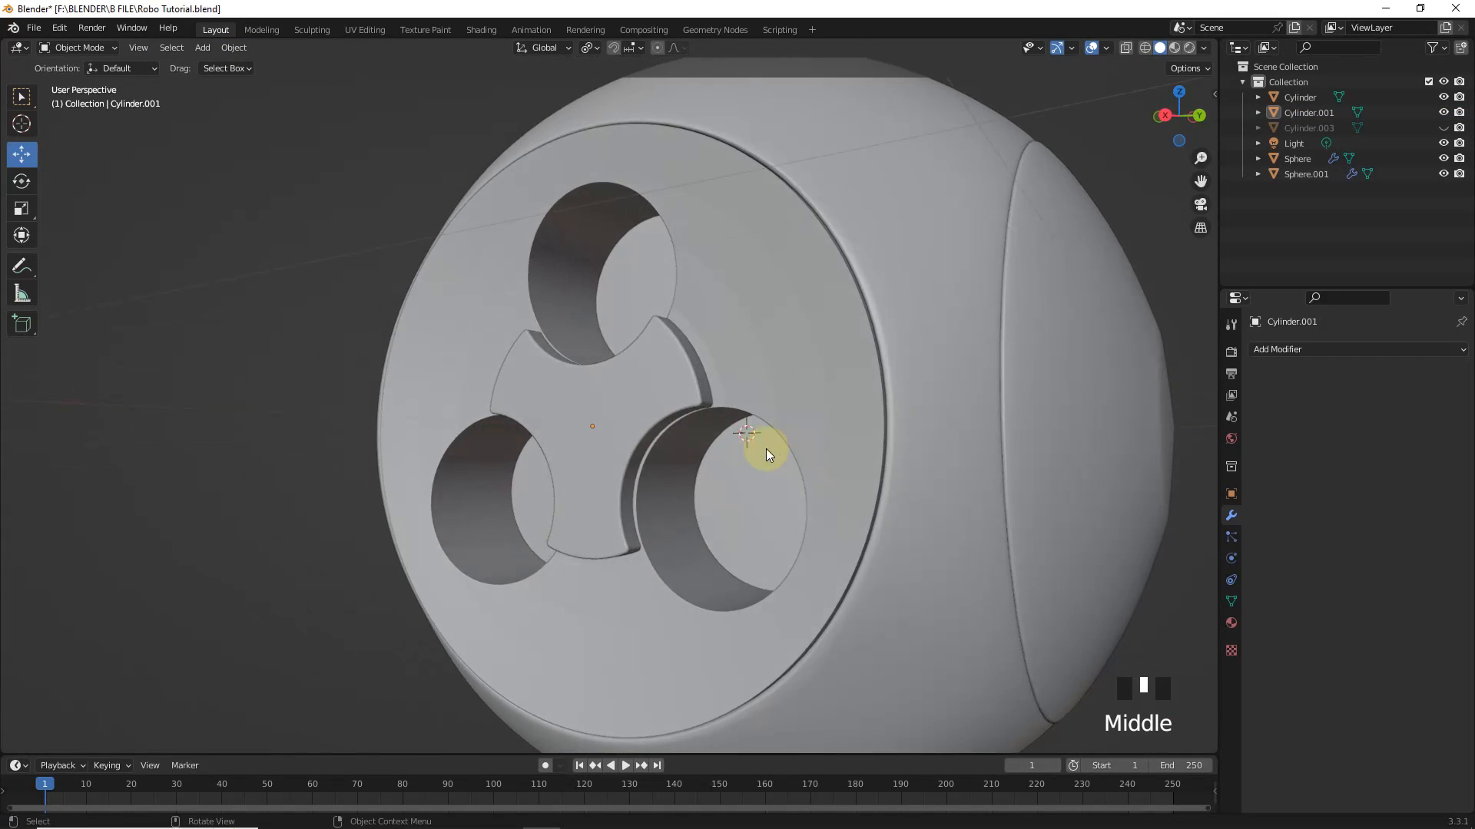
Step: Add a cylinder at the centre, scale it to about 0.155, rotate it 90° about Y, and move it outward along X
key(KP_3)
key(shift+a)
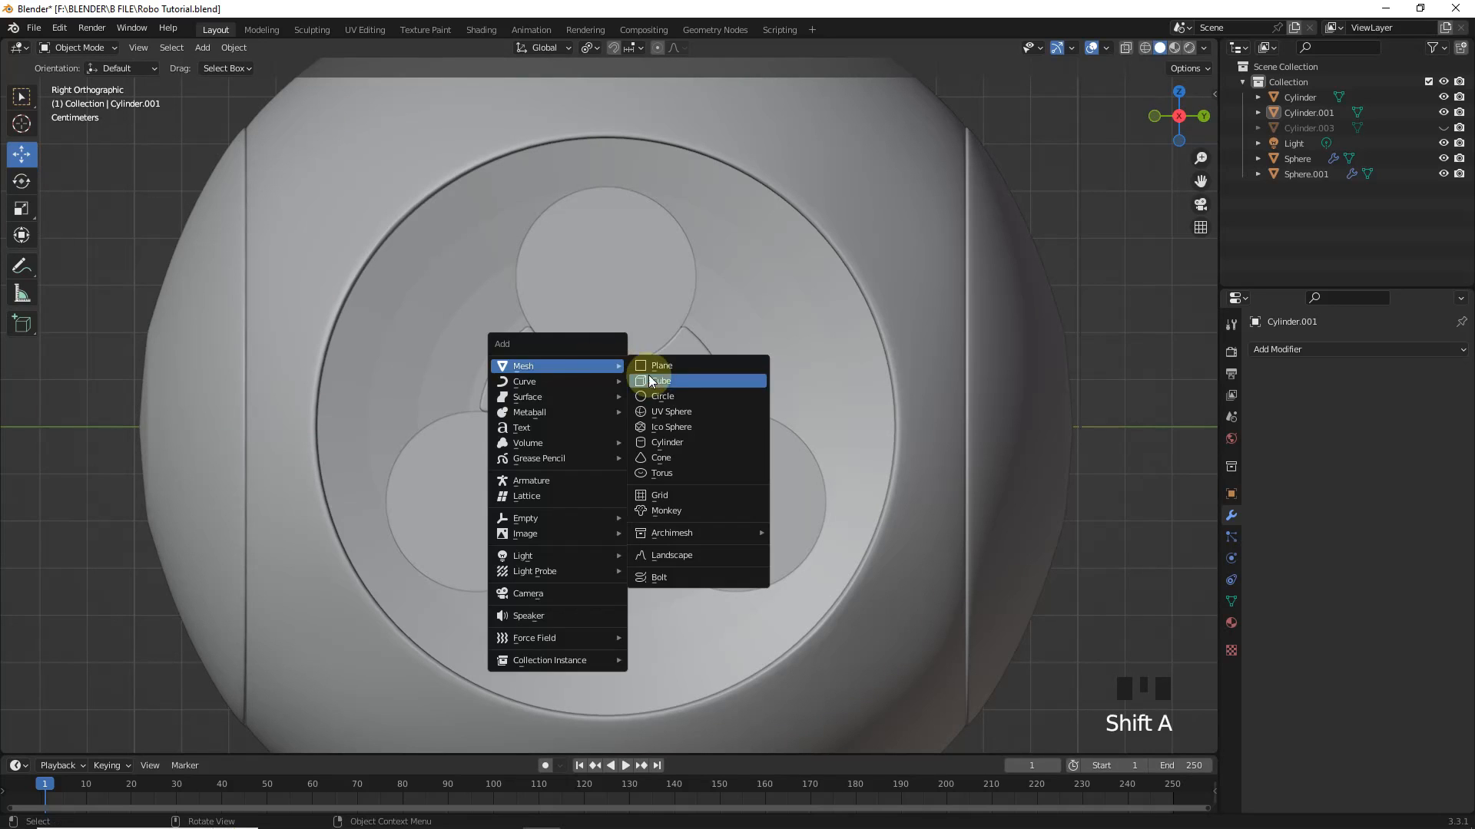
click(722, 443)
key(s)
click(675, 424)
key(r)
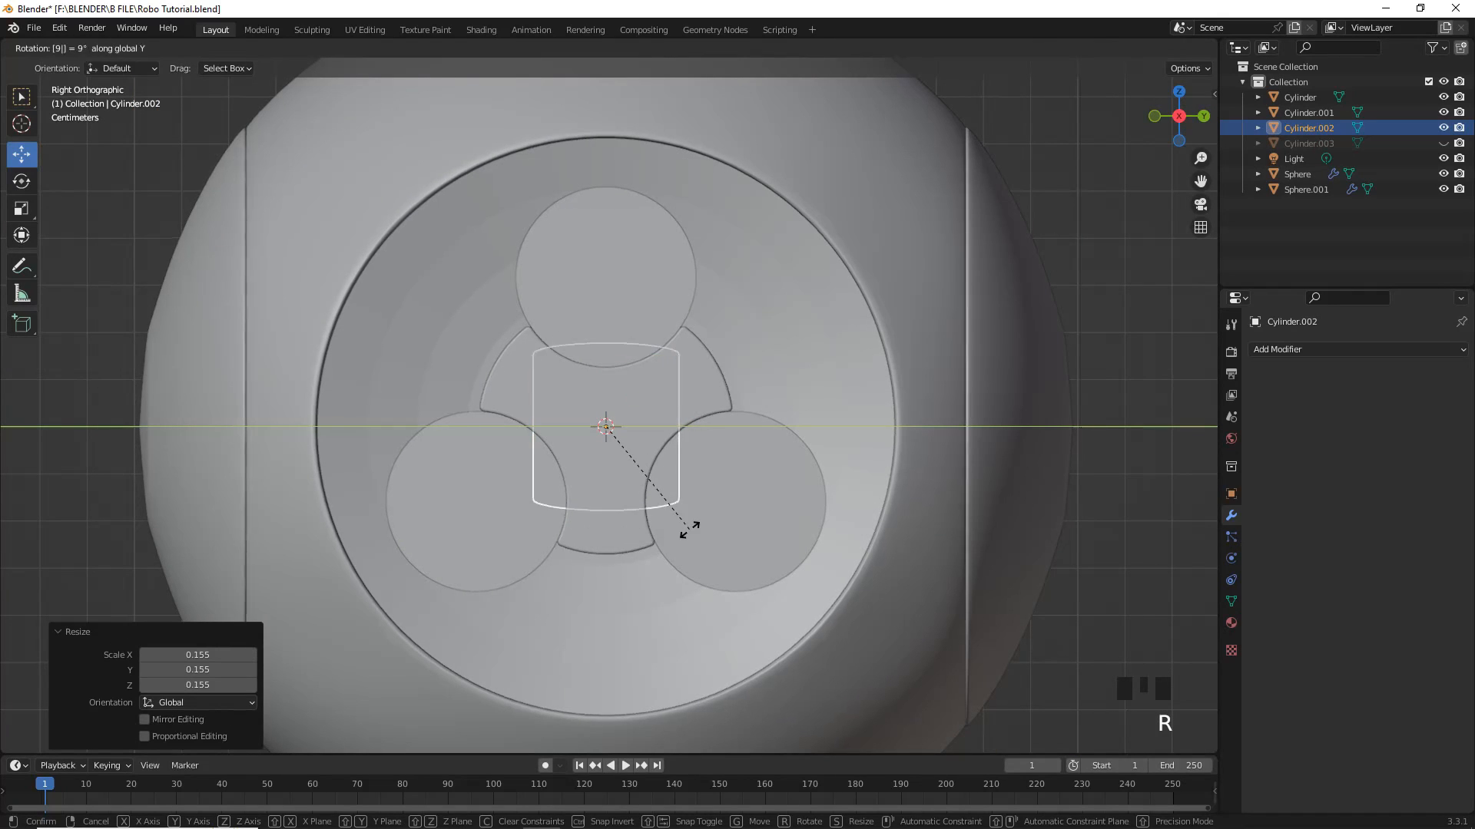
right_click(684, 527)
middle_drag(685, 527, 746, 490)
drag(468, 366, 699, 448)
Step: Subtract the small cylinder from the notched central piece with an applied Boolean Difference, and delete the cutter
click(679, 390)
click(1367, 350)
click(1192, 420)
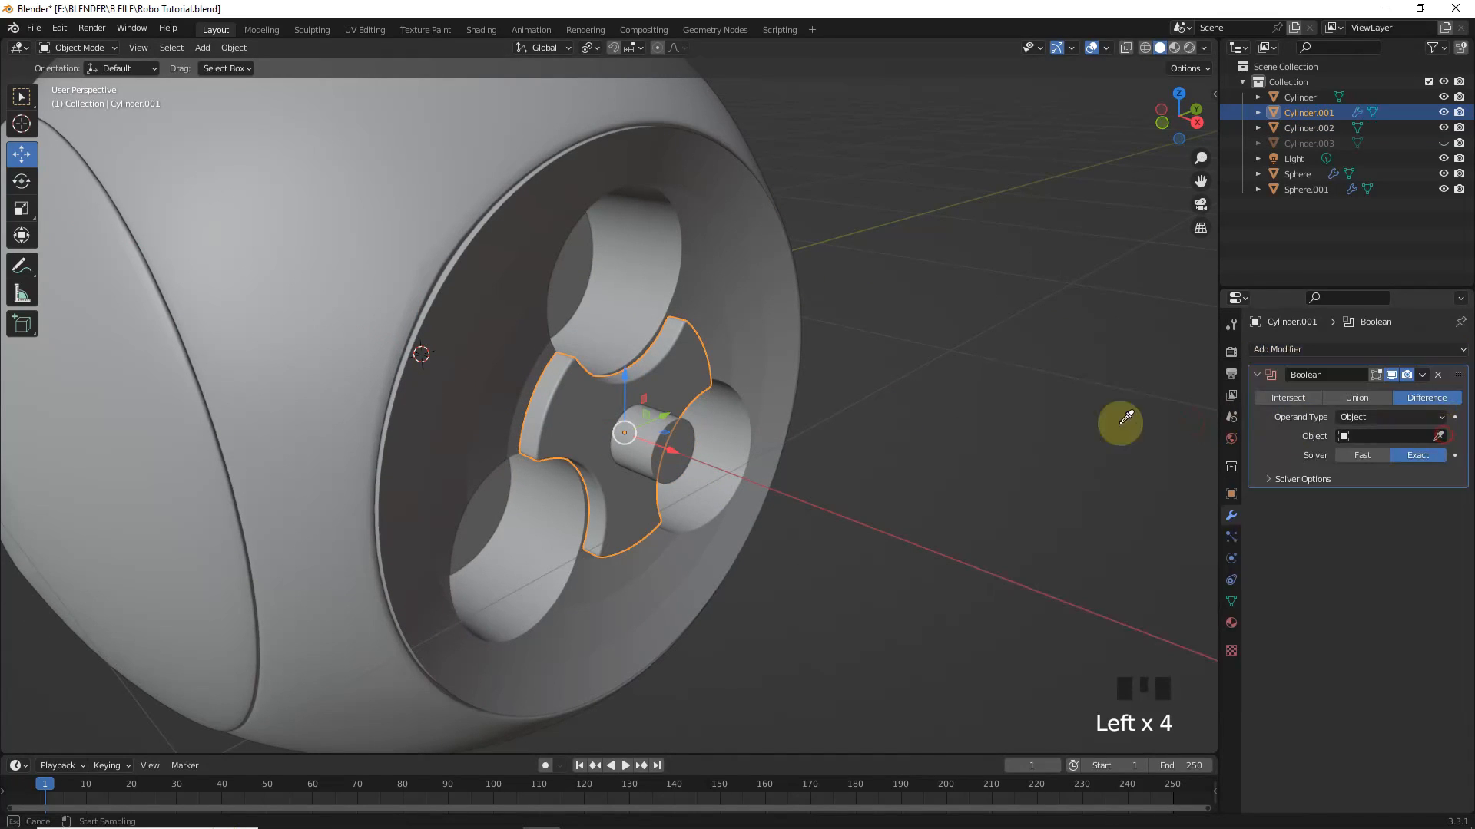
click(1420, 377)
click(1410, 392)
click(682, 443)
key(Delete)
Step: Bevel the circular edge loops of the notched piece's central hole with 8 segments
click(619, 439)
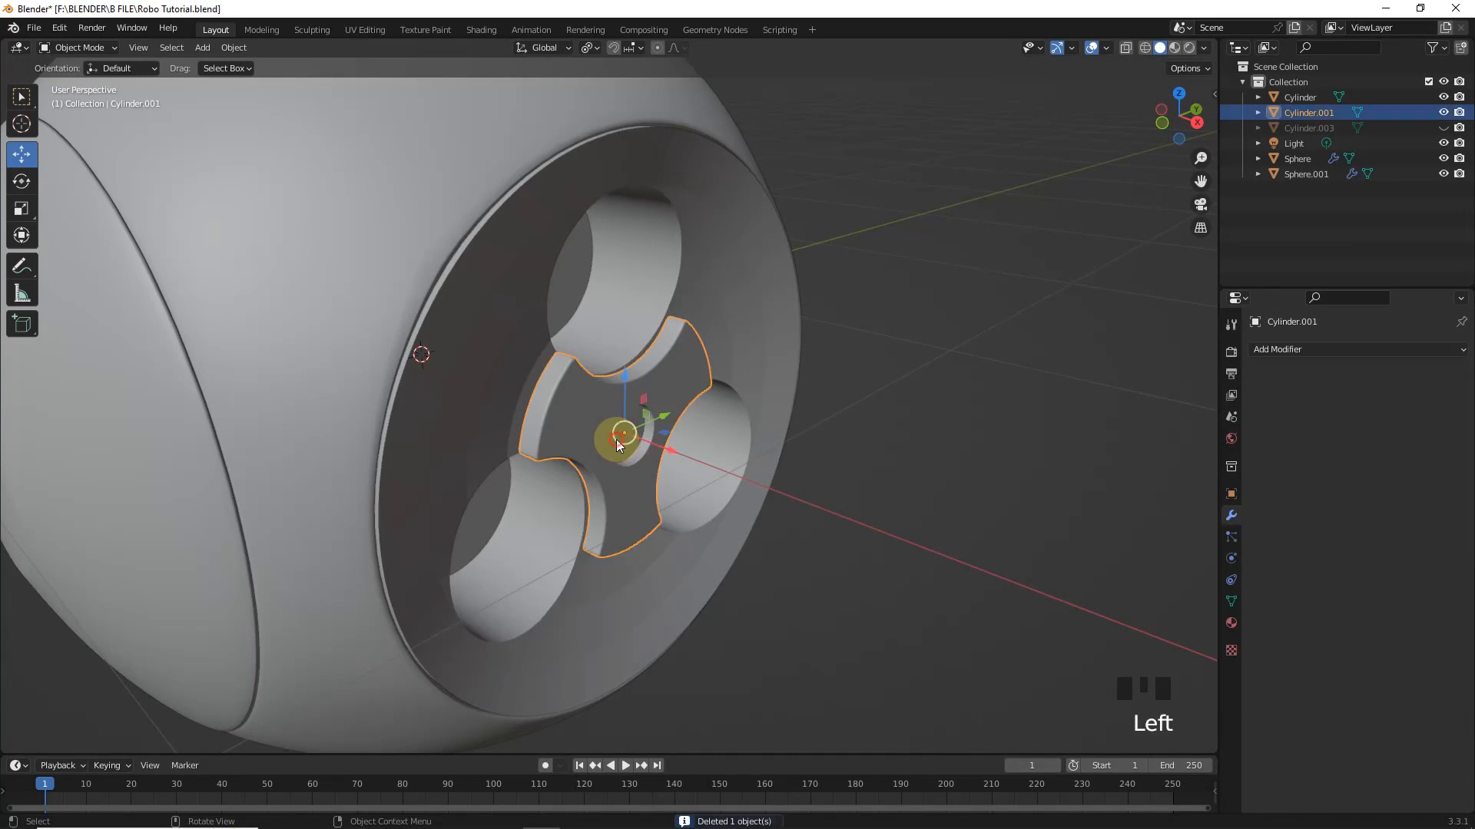
scroll(619, 438, up, 4)
middle_drag(619, 439, 683, 365)
scroll(660, 361, up, 3)
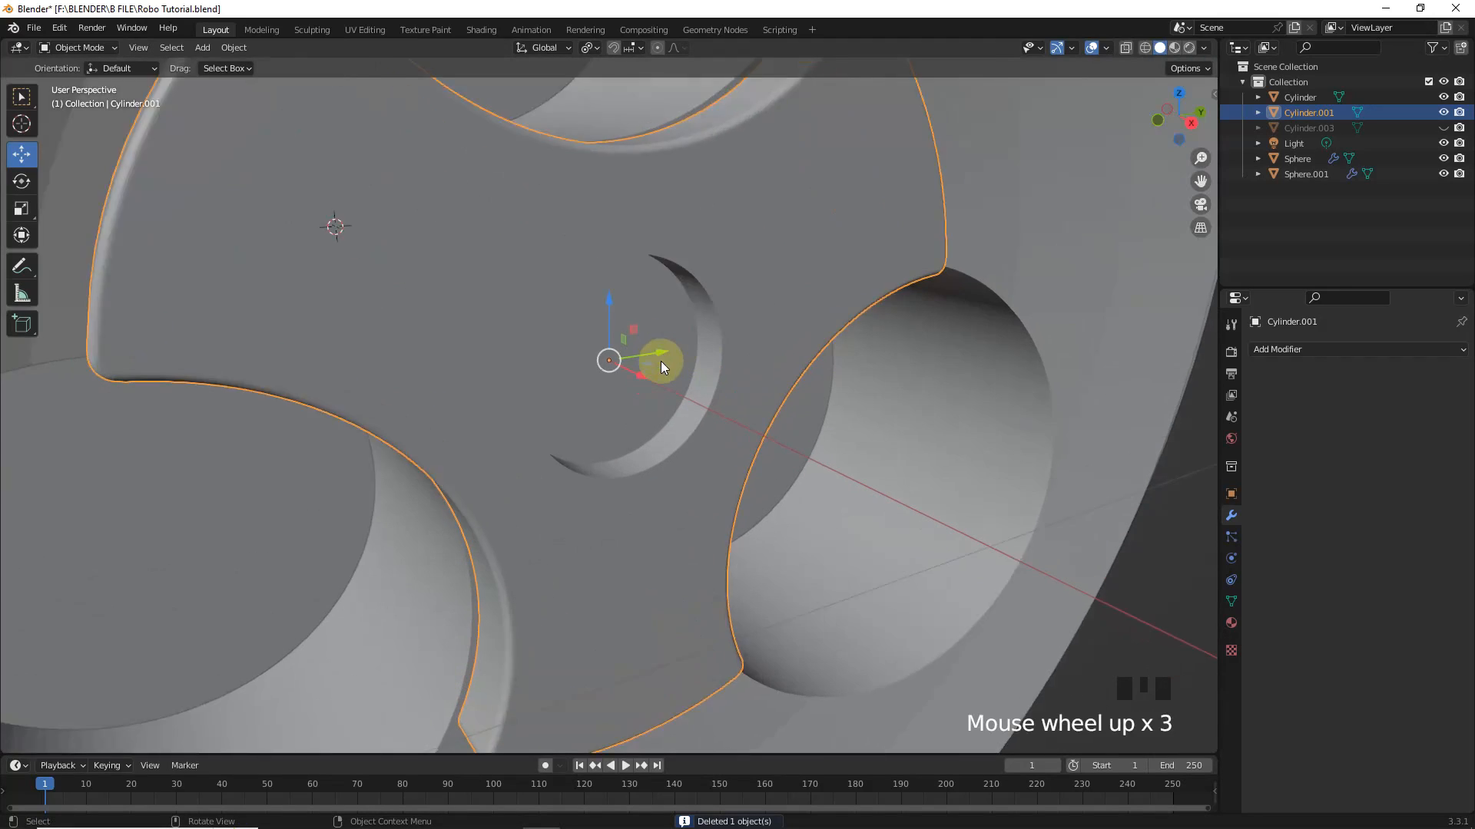
key(Tab)
alt+click(695, 231)
shift+click(642, 192)
middle_drag(756, 357, 804, 362)
key(ctrl+b)
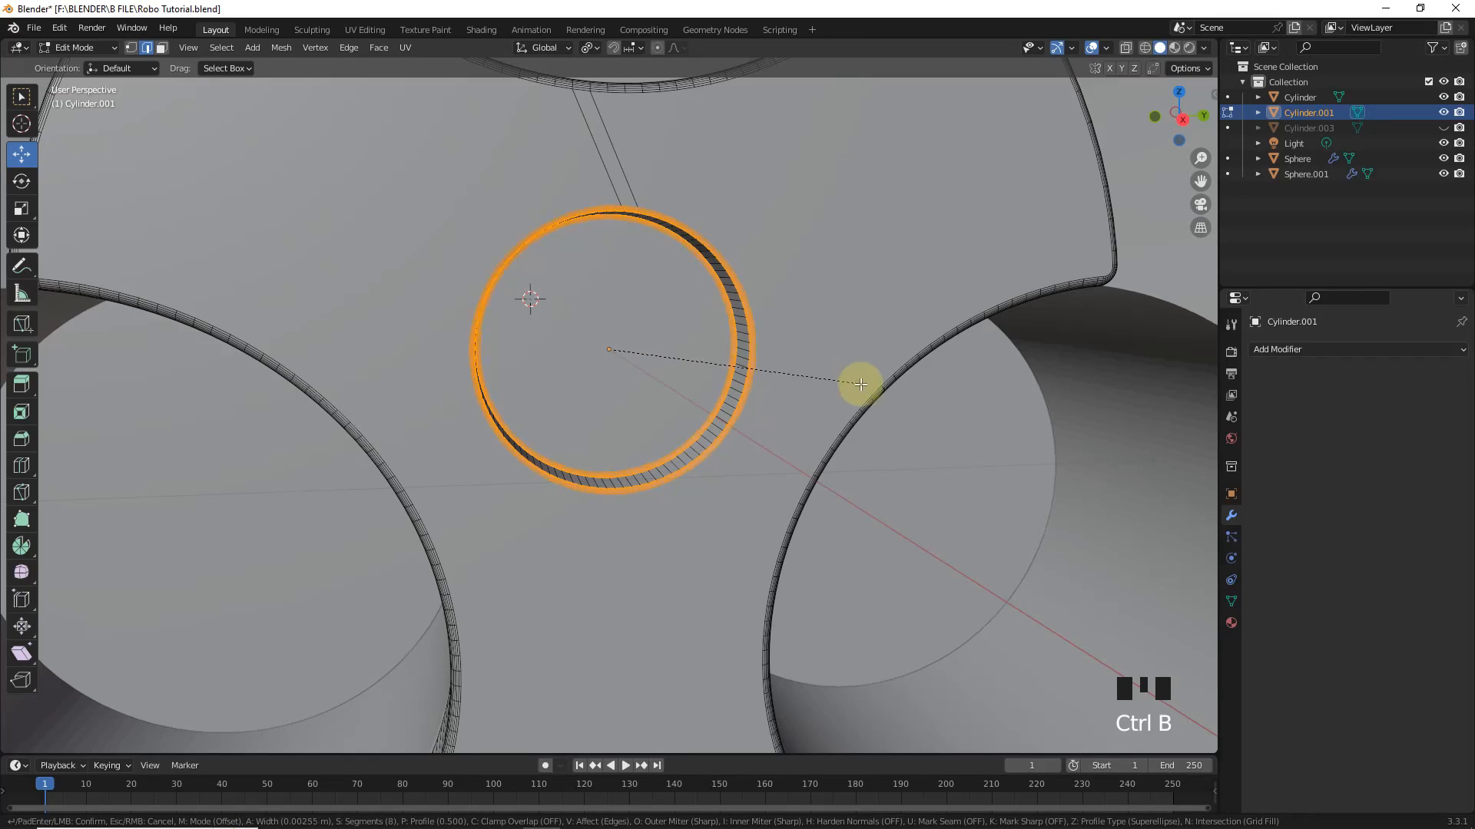
click(874, 394)
key(Tab)
Step: Unhide Cylinder.003 and inset its three circular front faces by about 0.109 m
scroll(874, 394, down, 7)
middle_drag(874, 394, 905, 394)
click(1443, 128)
click(597, 232)
key(Tab)
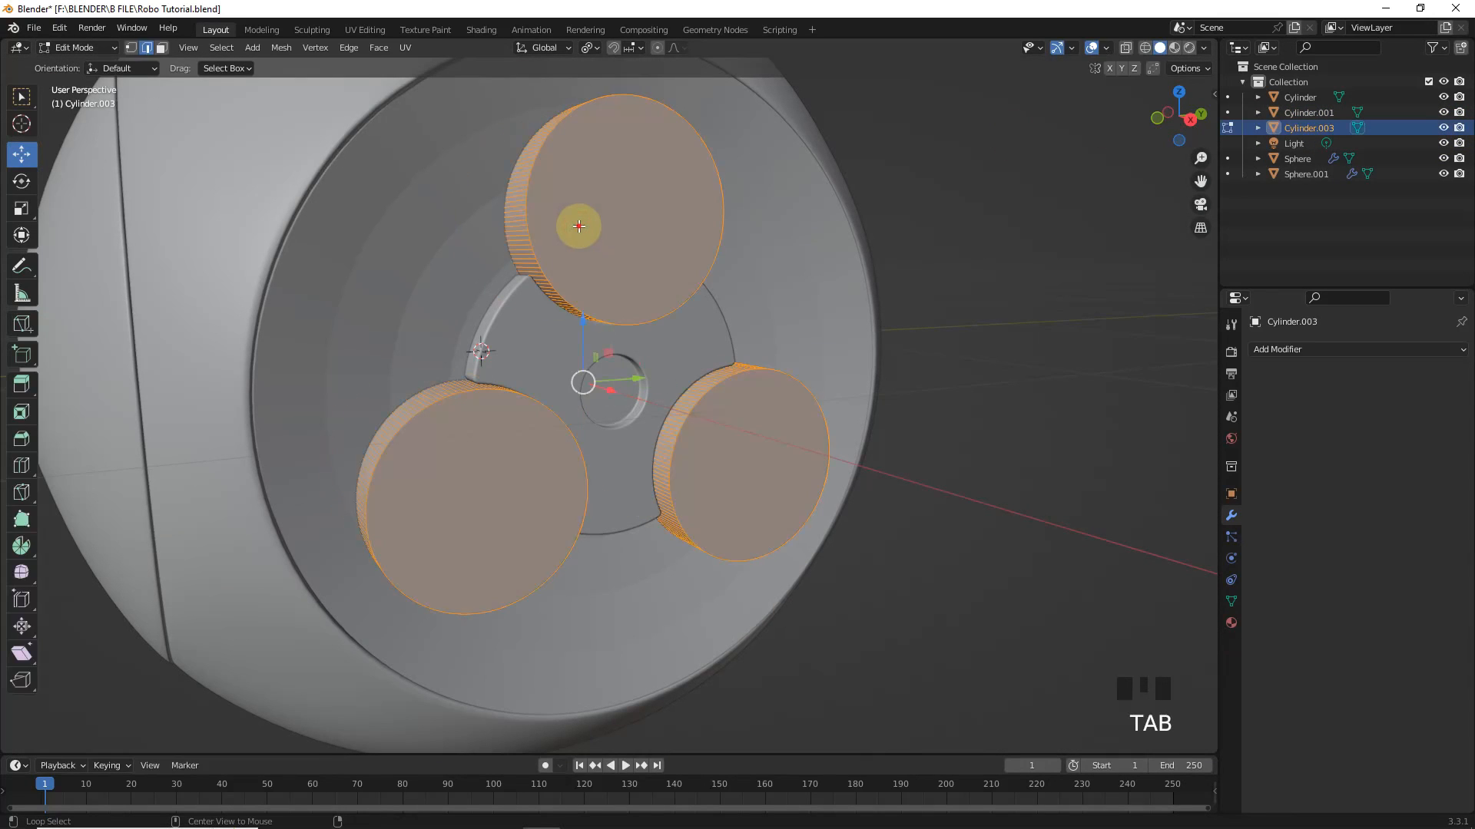
alt+click(539, 267)
alt+shift+click(490, 473)
alt+shift+click(427, 436)
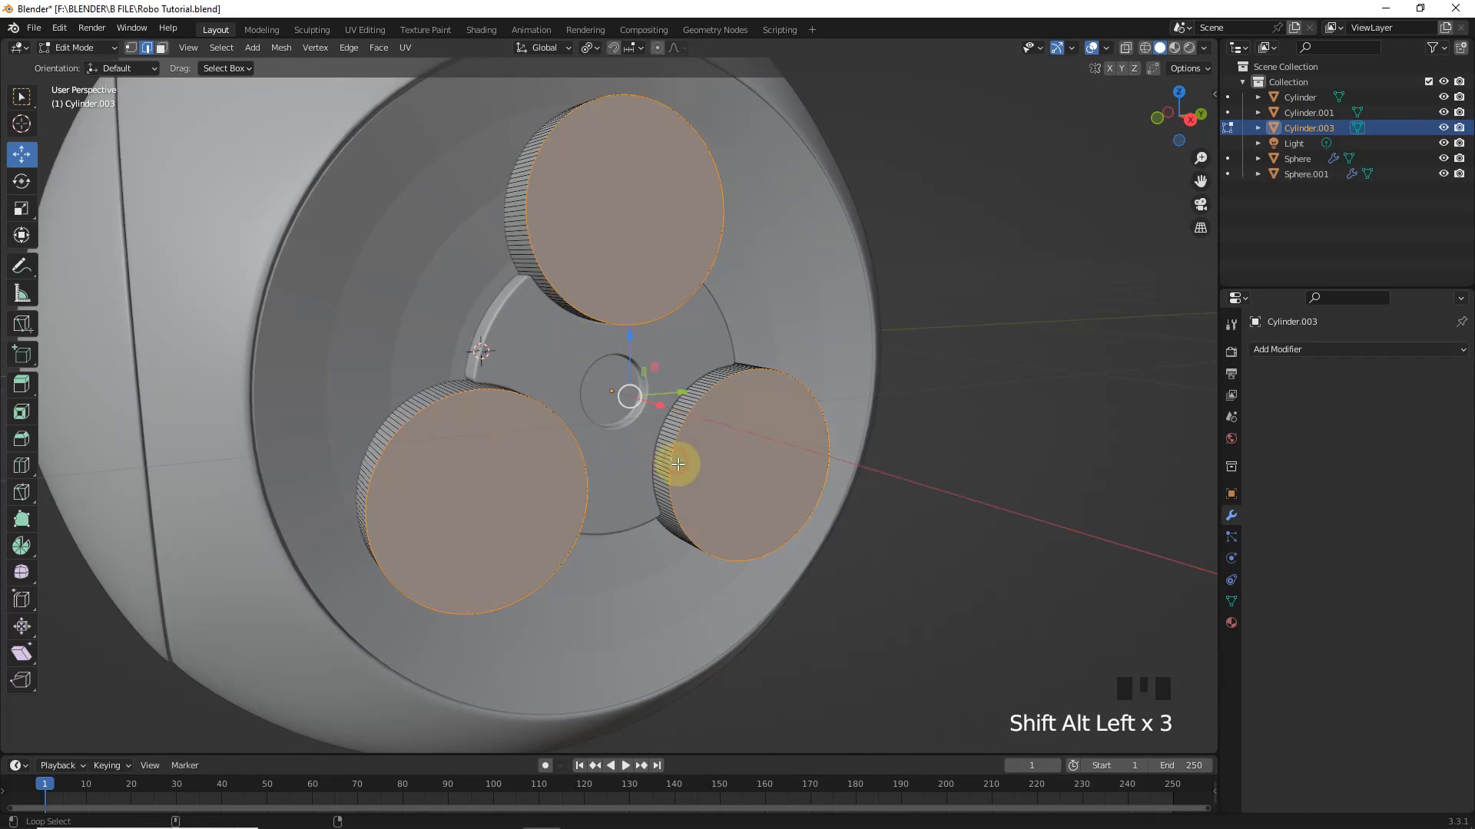
key(i)
click(920, 532)
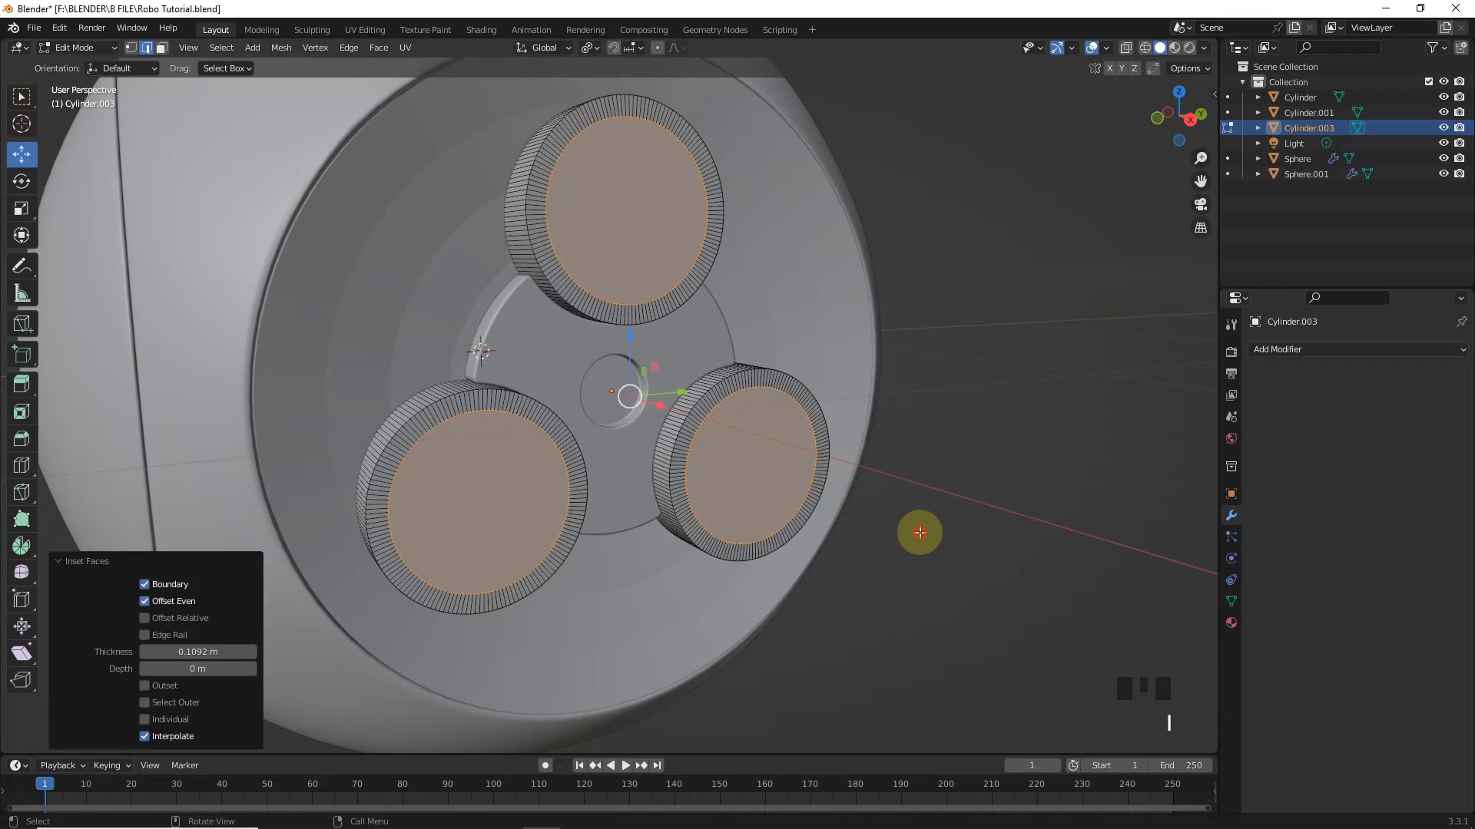
Step: Extrude the three inset faces inward by about 0.3 m to hollow out the cylinders
key(e)
click(848, 538)
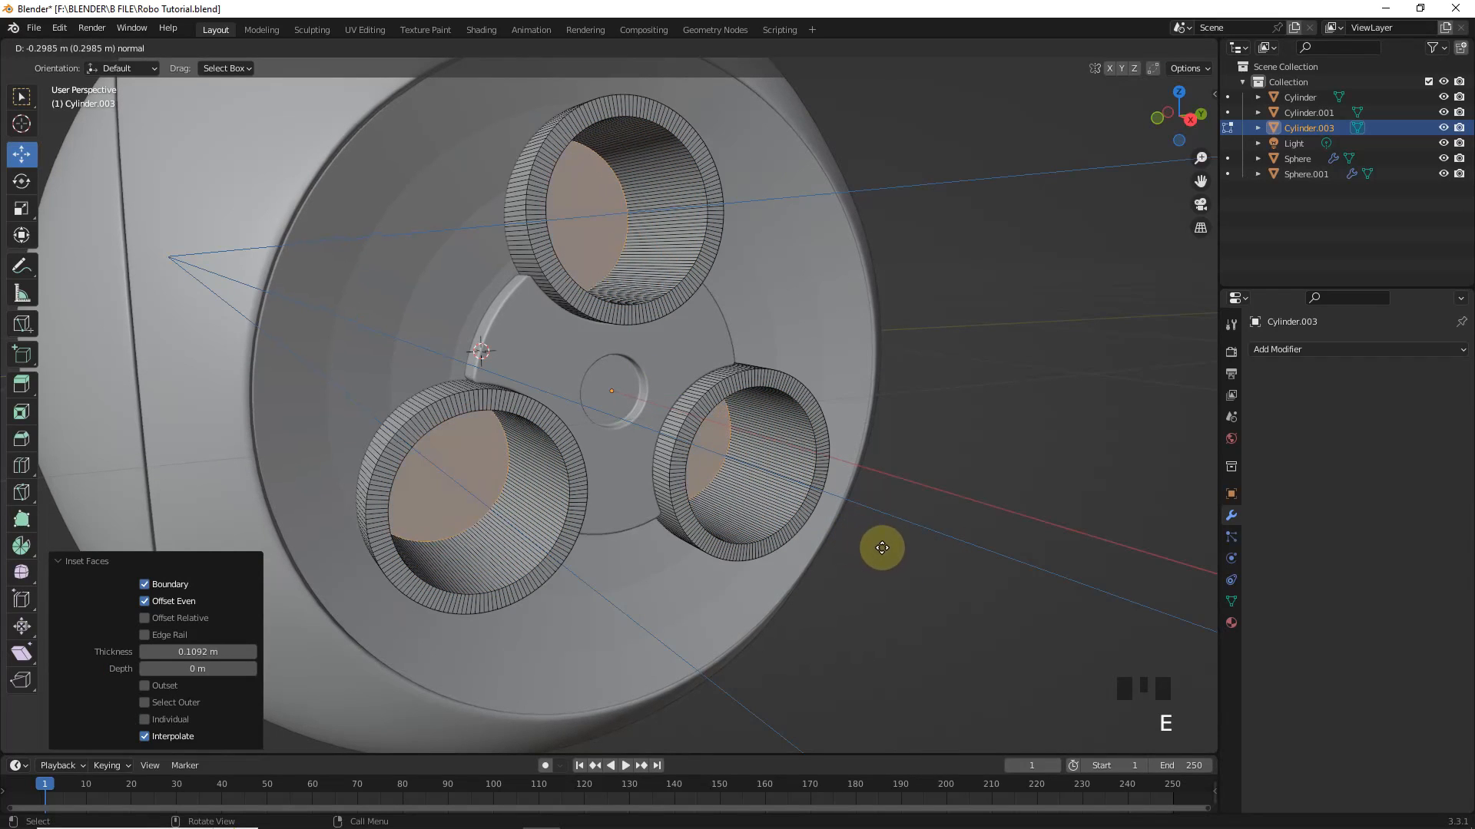
key(Tab)
key(Tab)
Step: Bevel the outer front rims of the three hollow cylinders with a width of about 0.0592 m and 10 segments
alt+click(530, 154)
alt+shift+click(407, 421)
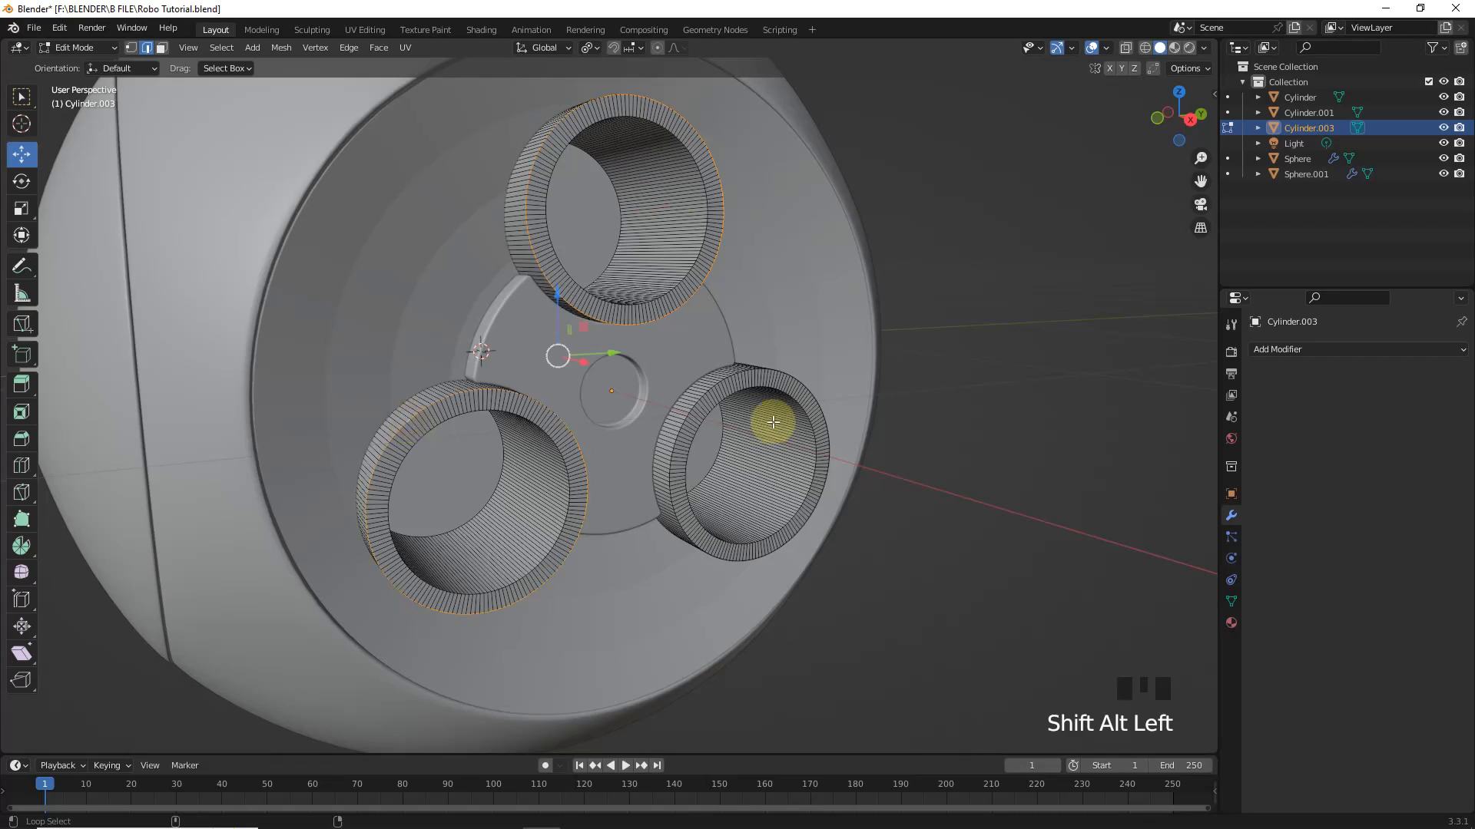
scroll(964, 448, up, 5)
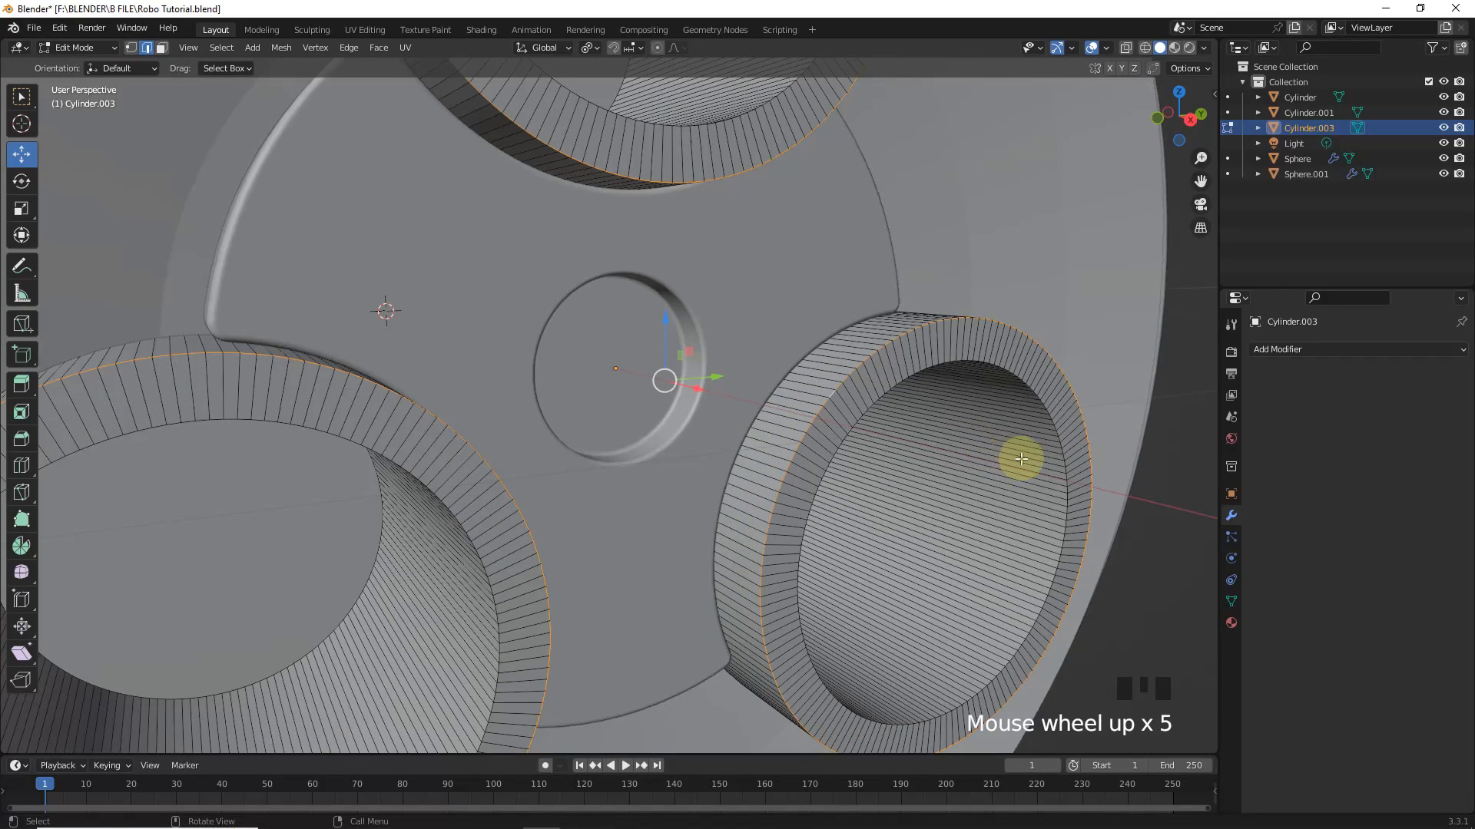
key(ctrl+b)
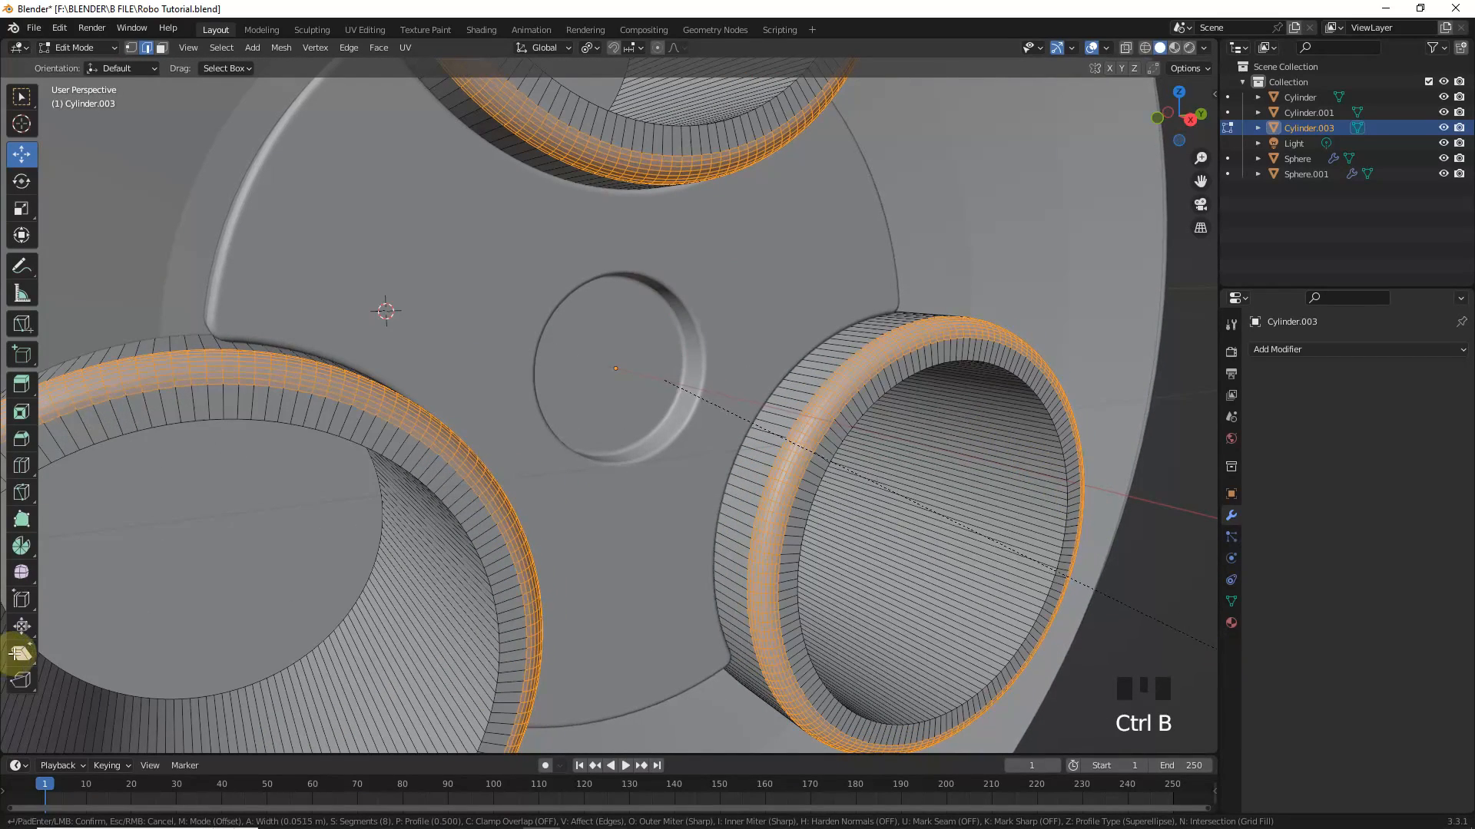
scroll(46, 637, up, 2)
click(60, 637)
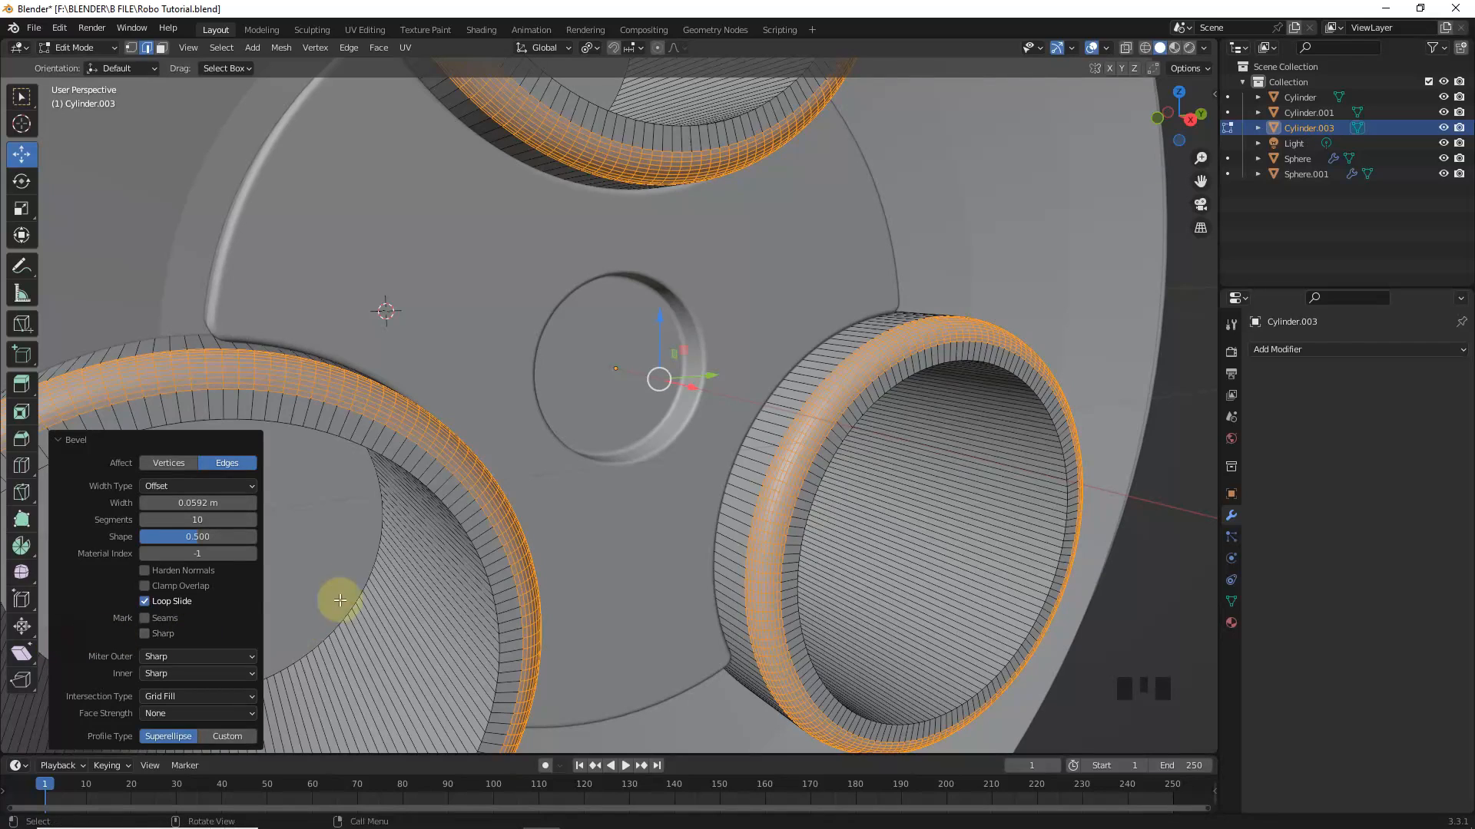
Step: Bevel the inner front rims of the three hollow cylinders by about 0.039 m with 6 segments
alt+click(441, 489)
alt+shift+click(860, 416)
alt+shift+click(698, 119)
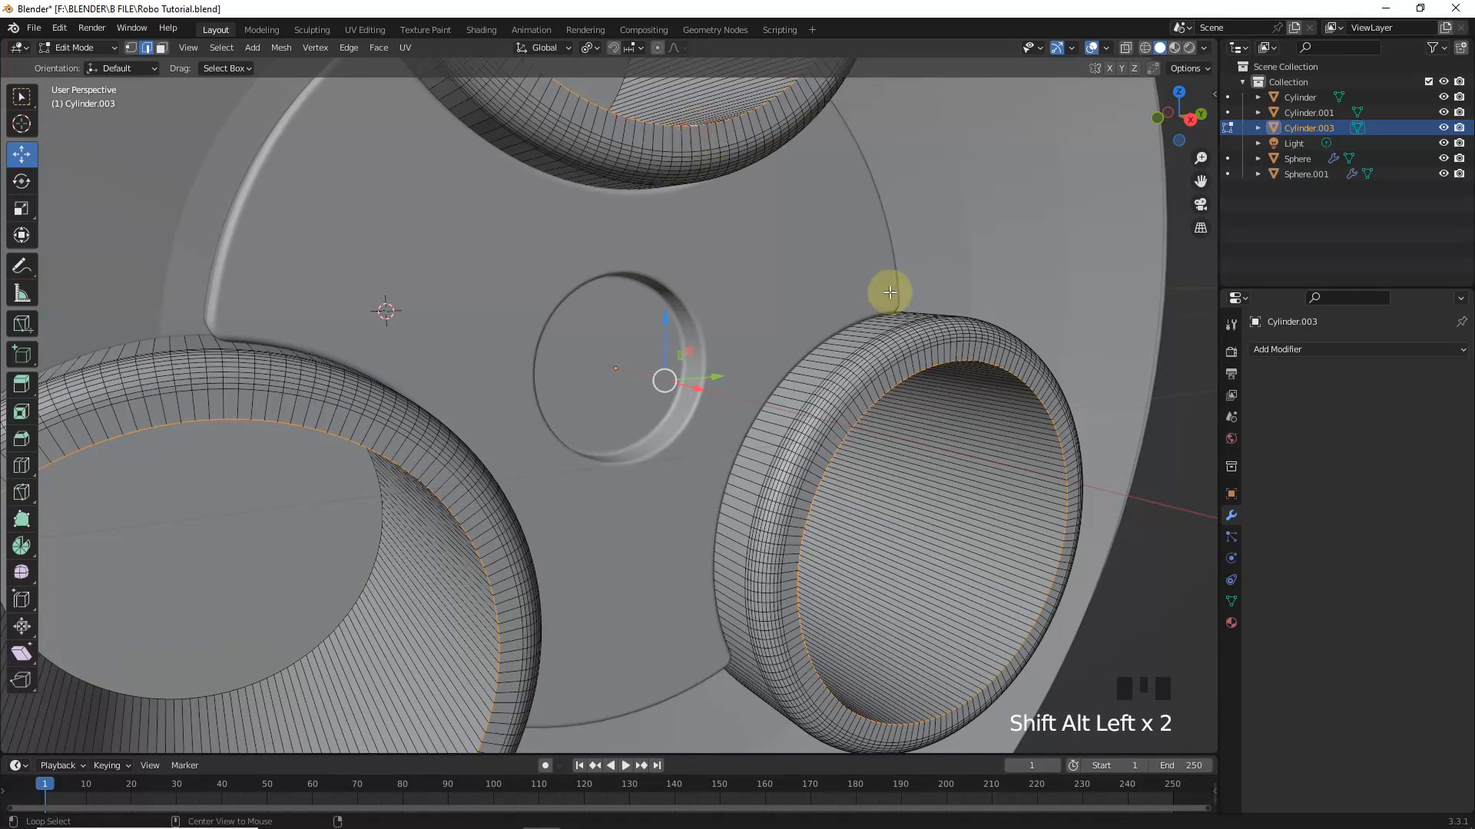
key(ctrl+b)
scroll(15, 603, down, 4)
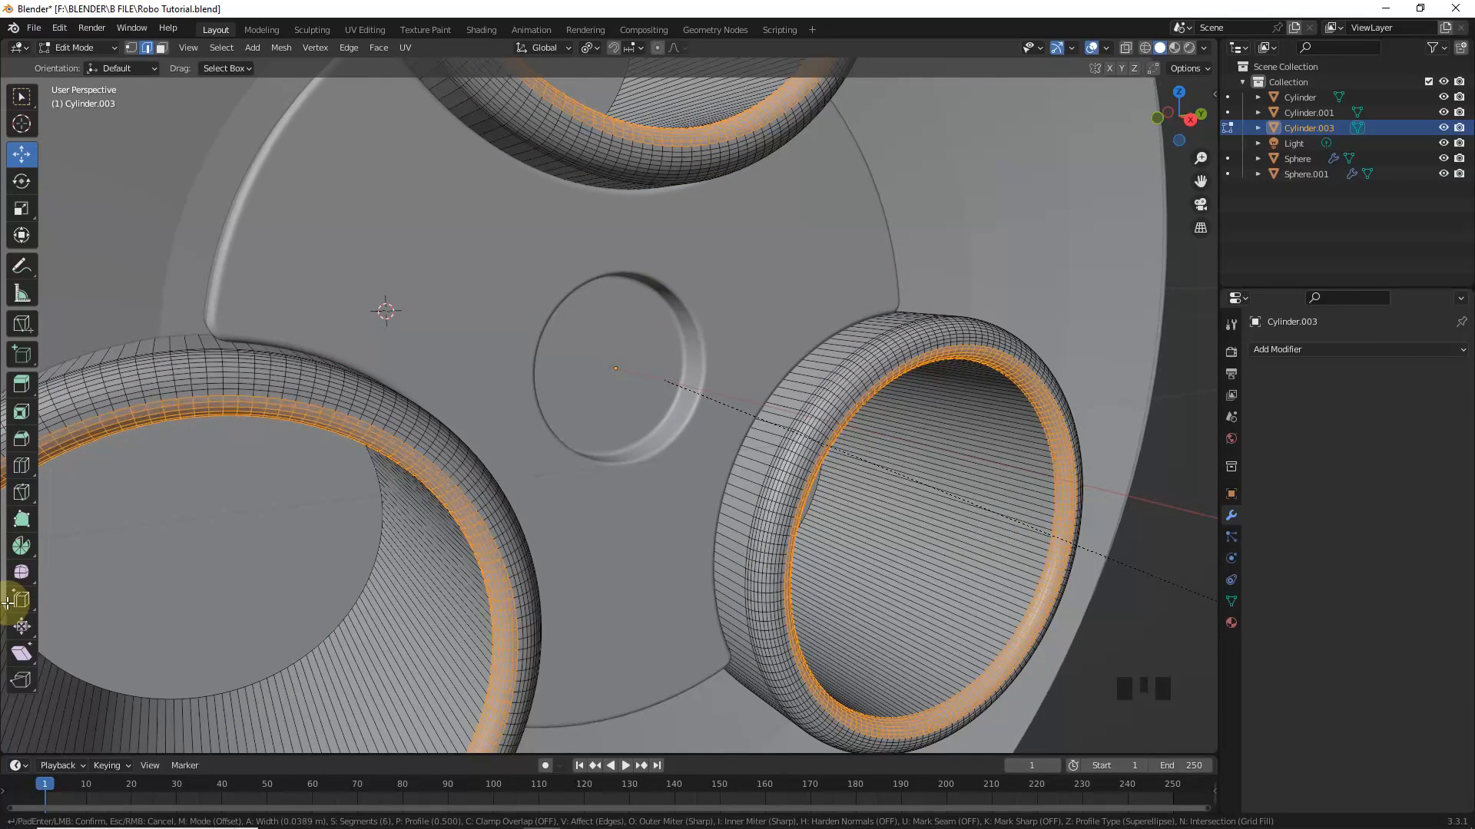
click(20, 612)
key(Tab)
scroll(927, 492, down, 6)
click(927, 491)
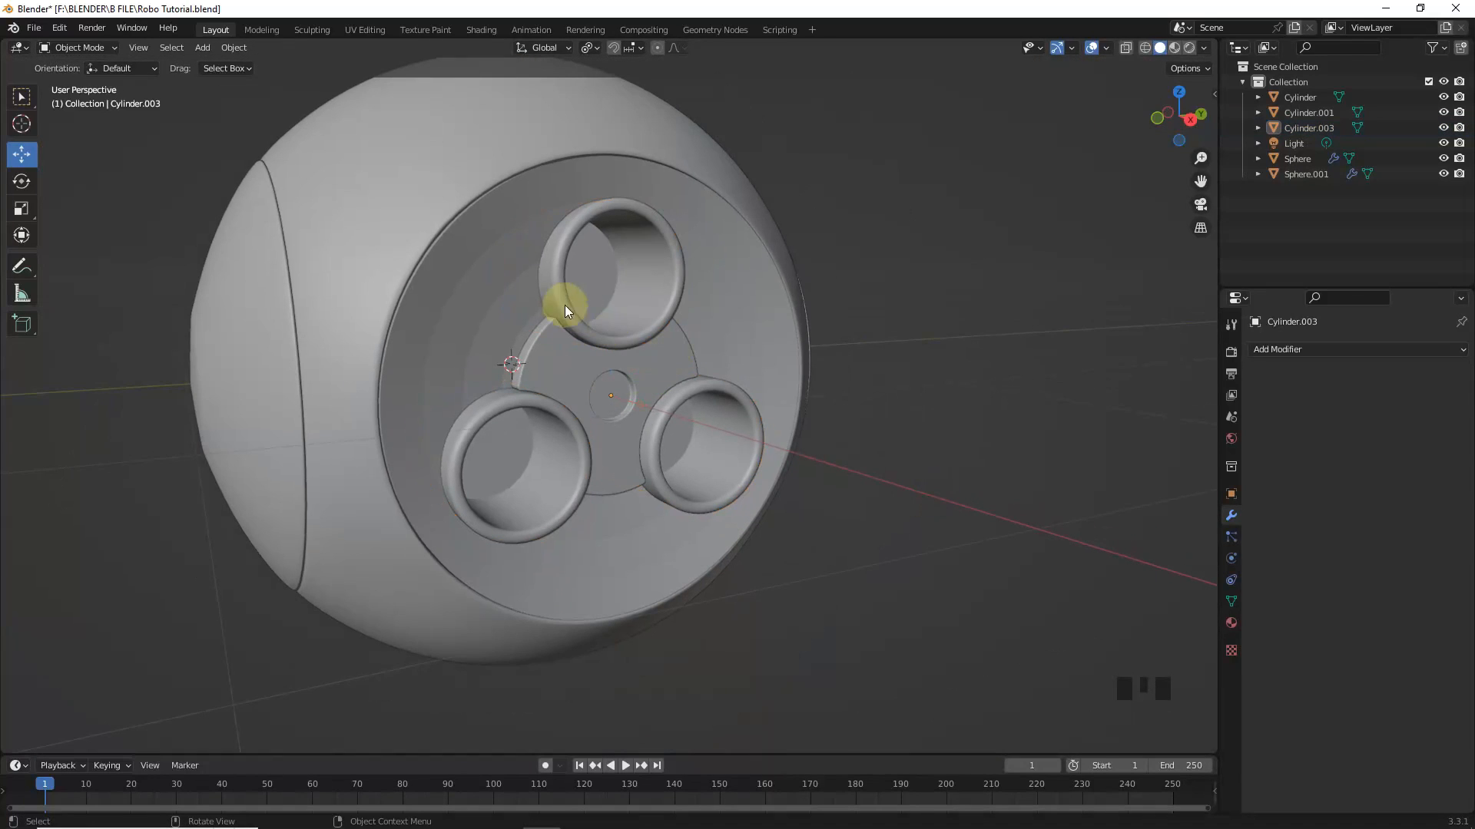
Step: Select the two ring-shaped edge loops on the dished front cylinder, duplicate them in place, and separate them into a new object
click(520, 277)
key(Tab)
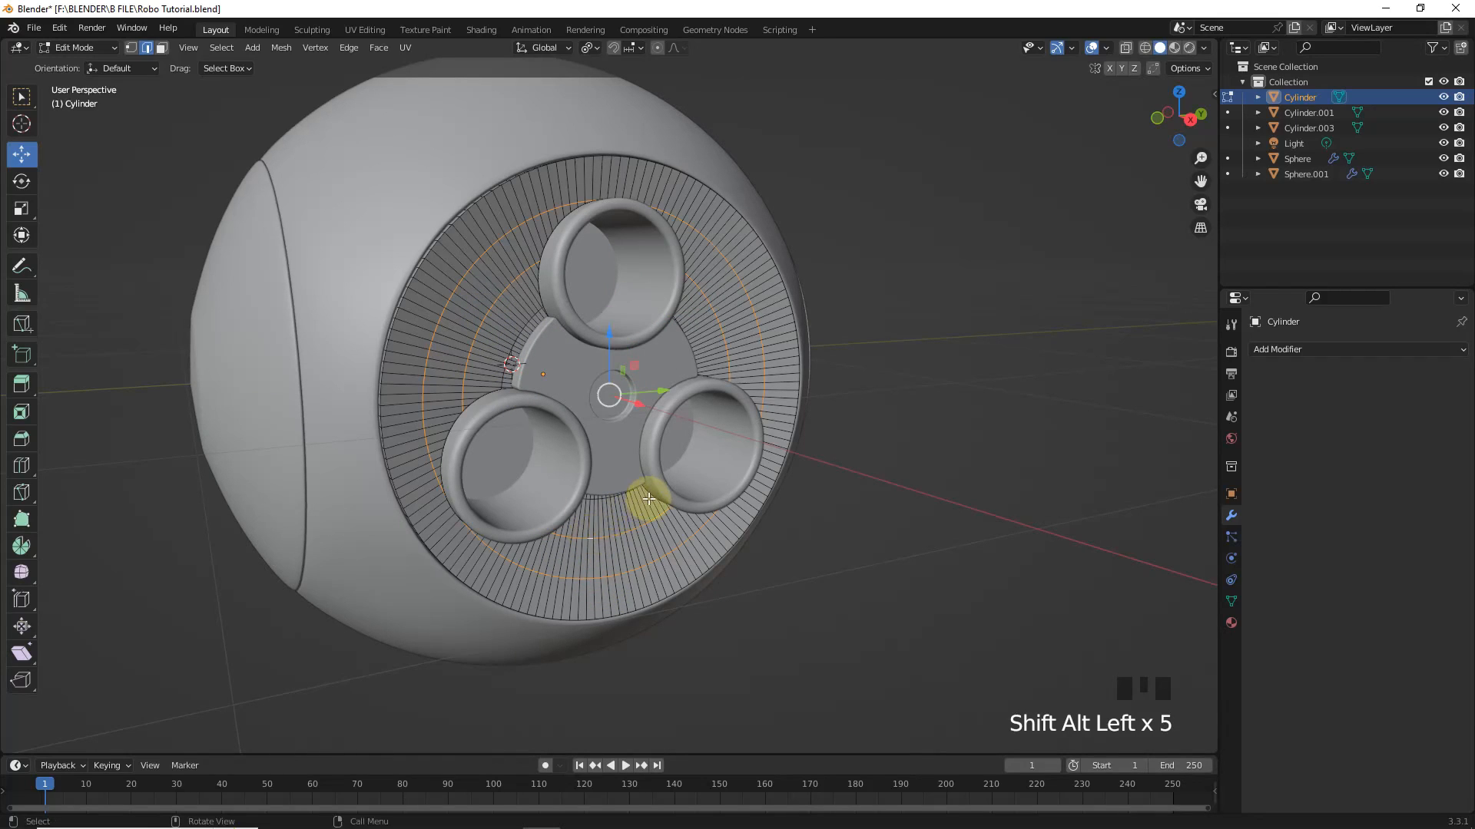
key(shift+d)
right_click(783, 527)
key(p)
click(781, 512)
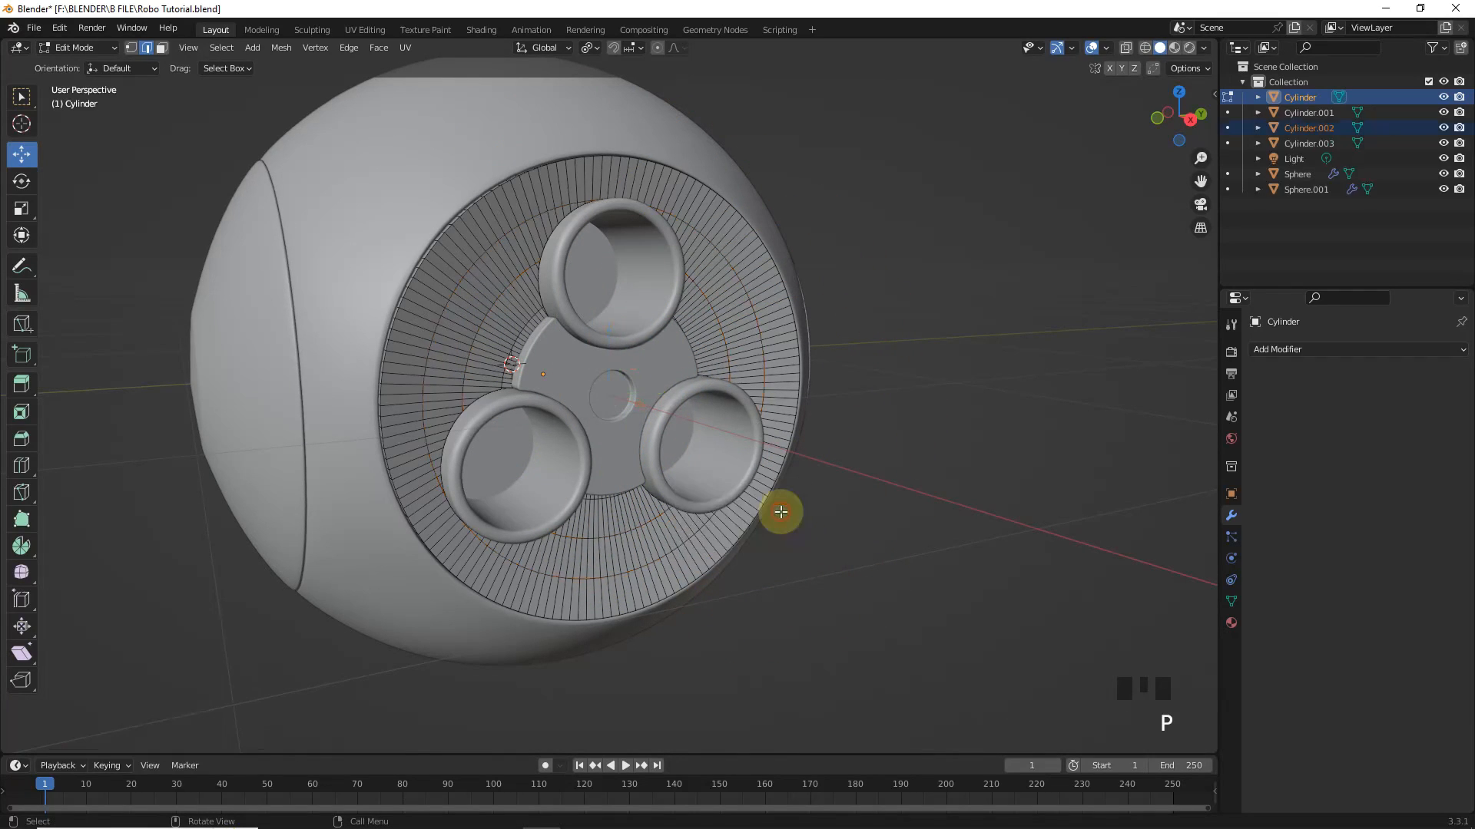
Step: Hide the dished front cylinder and convert the separated edge rings to a curve
key(Tab)
click(759, 284)
key(h)
click(745, 284)
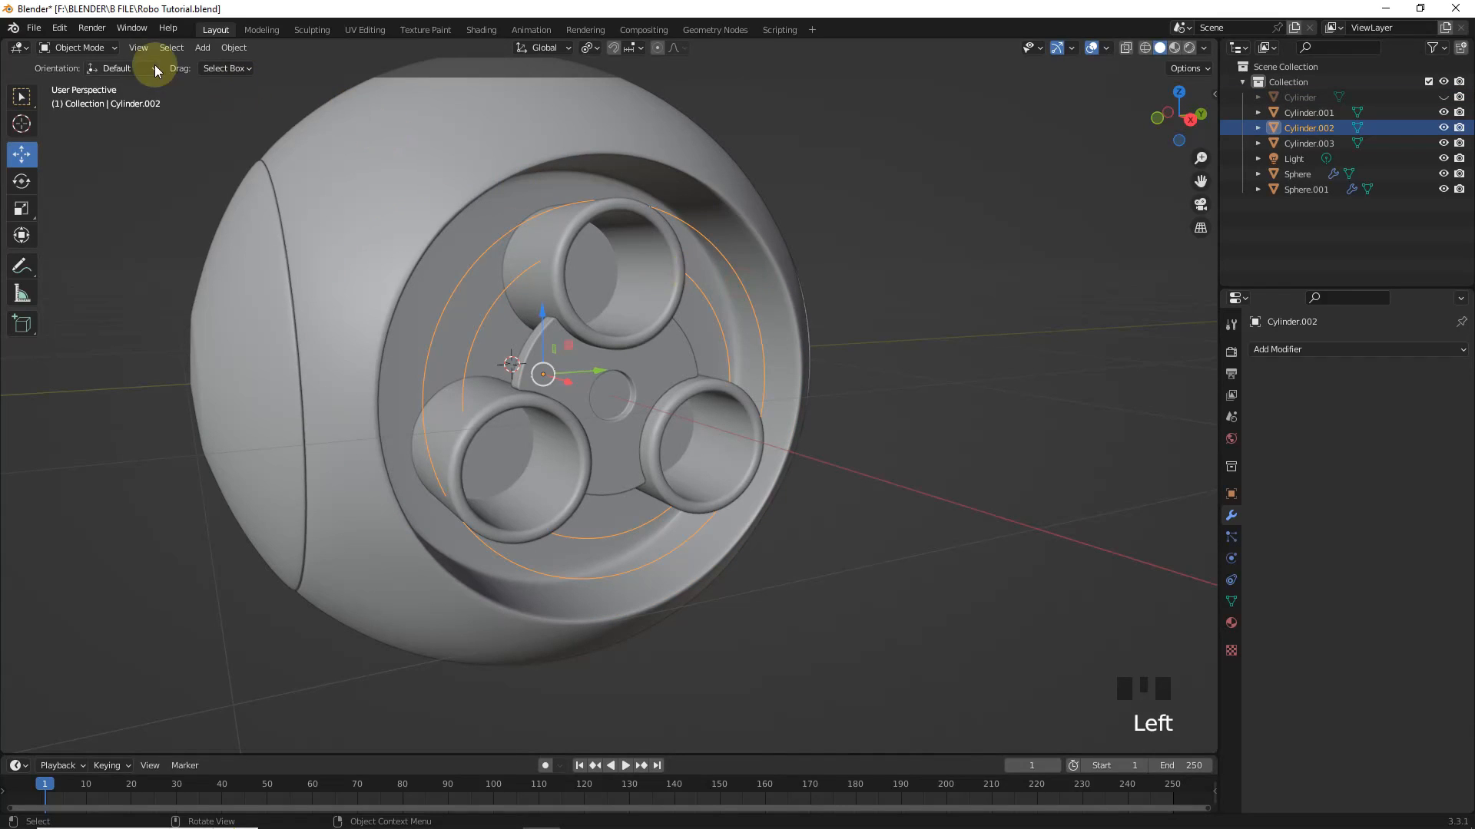
click(228, 47)
click(401, 501)
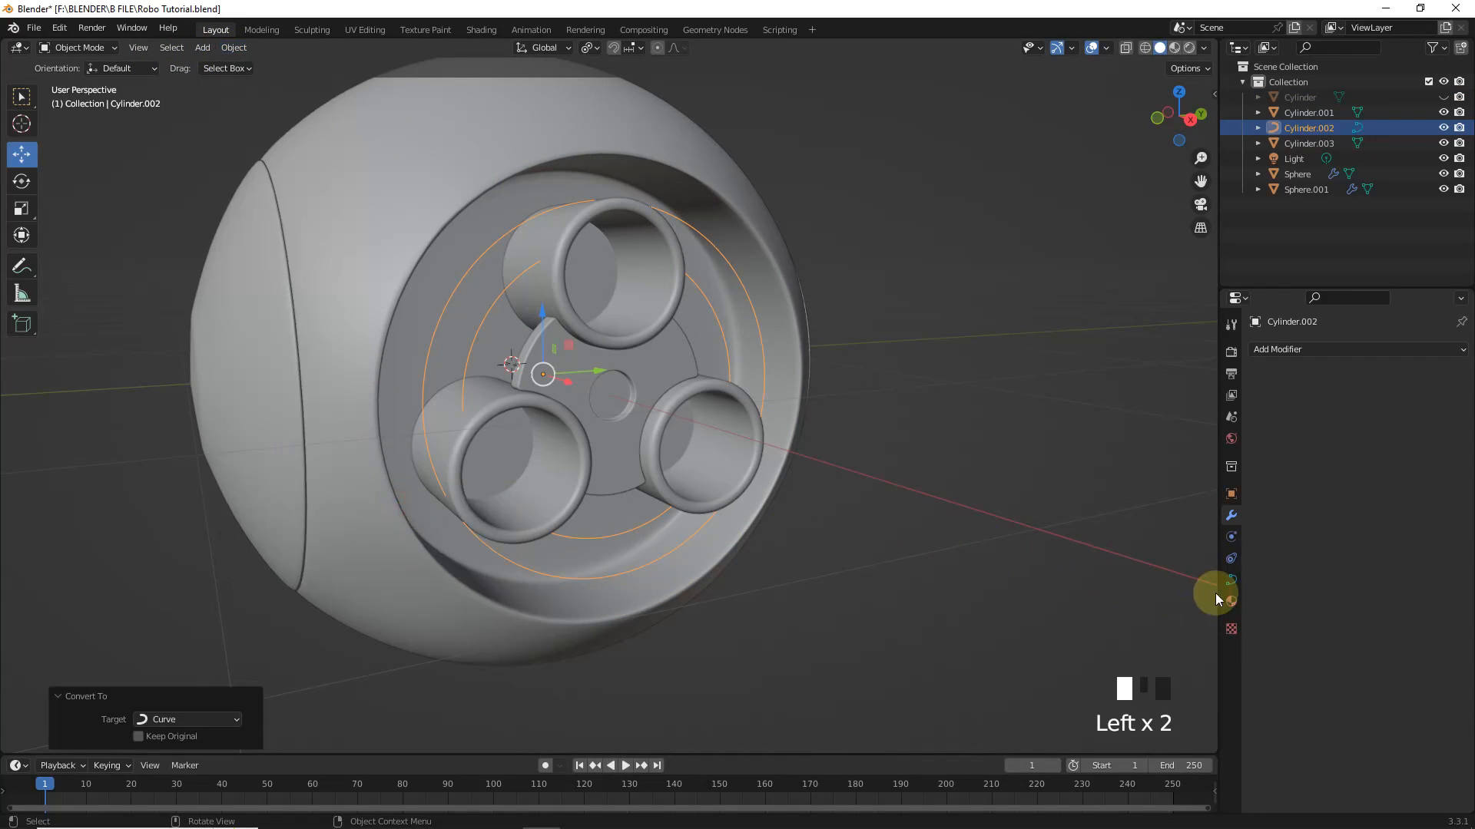
Step: Give the ring curve a round bevel with a depth of 0.008 m and a resolution of 10
click(1231, 581)
click(1272, 602)
scroll(1352, 691, down, 2)
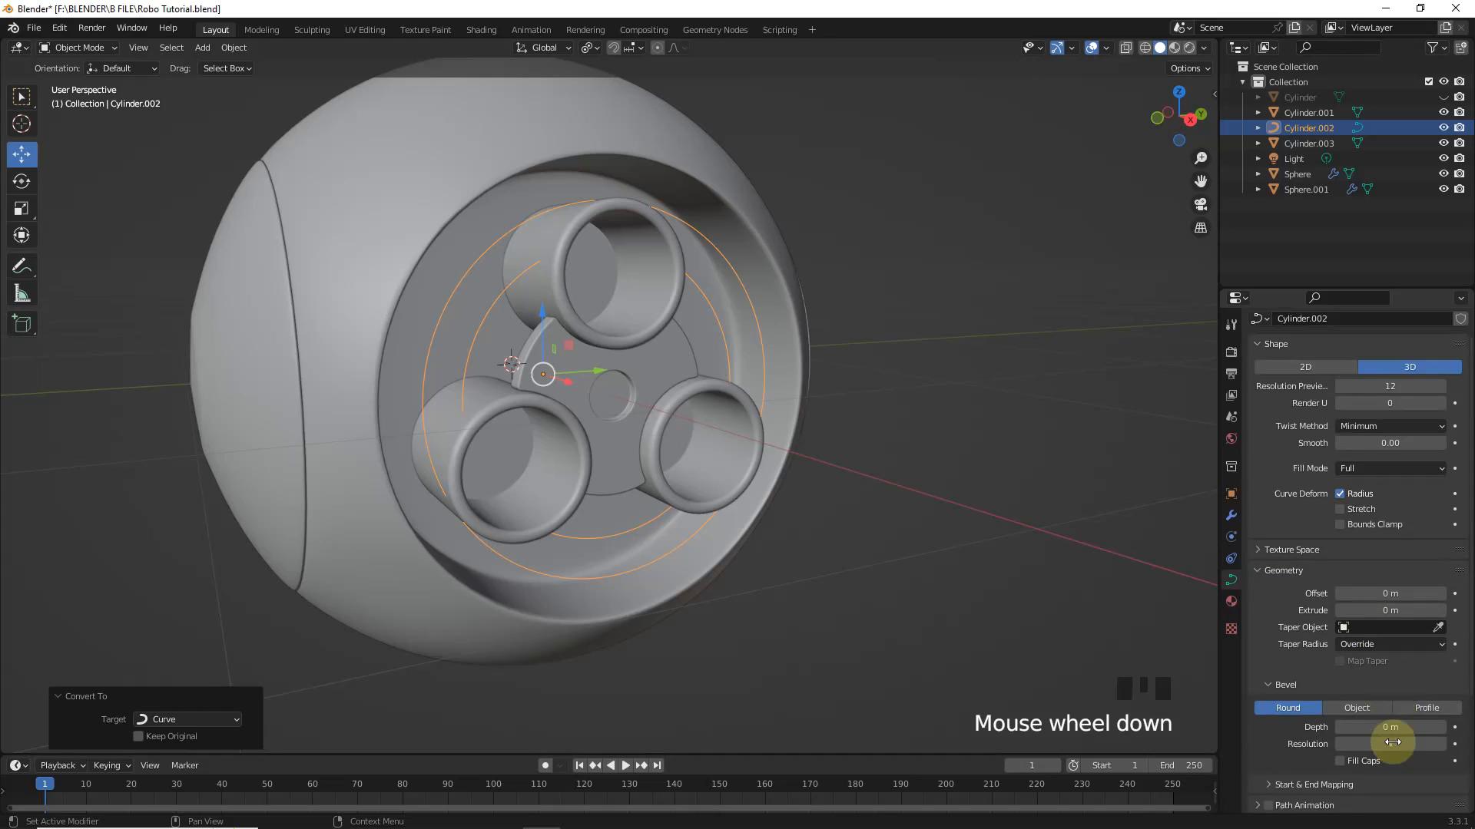
click(1440, 696)
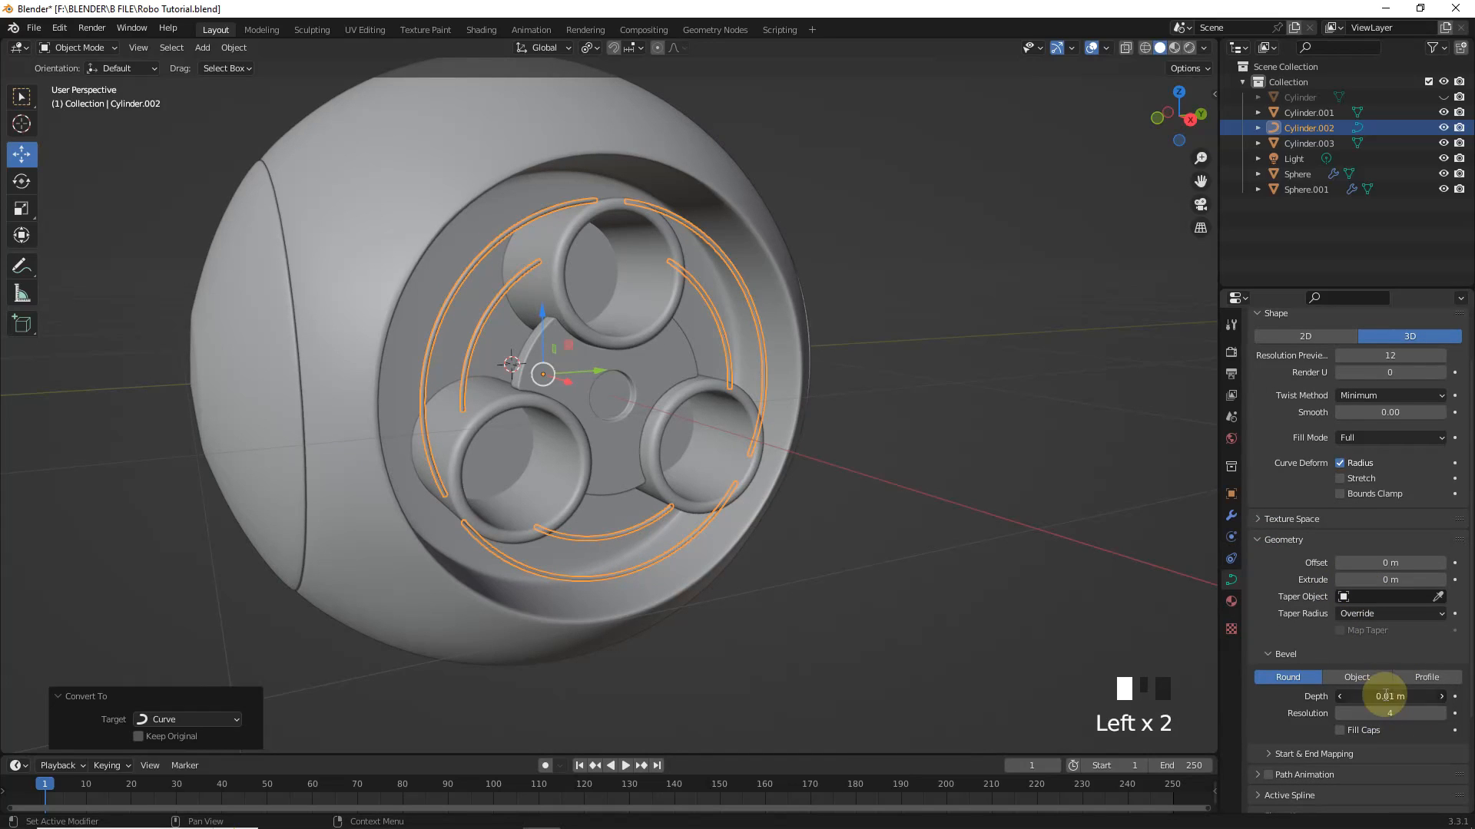
click(1295, 711)
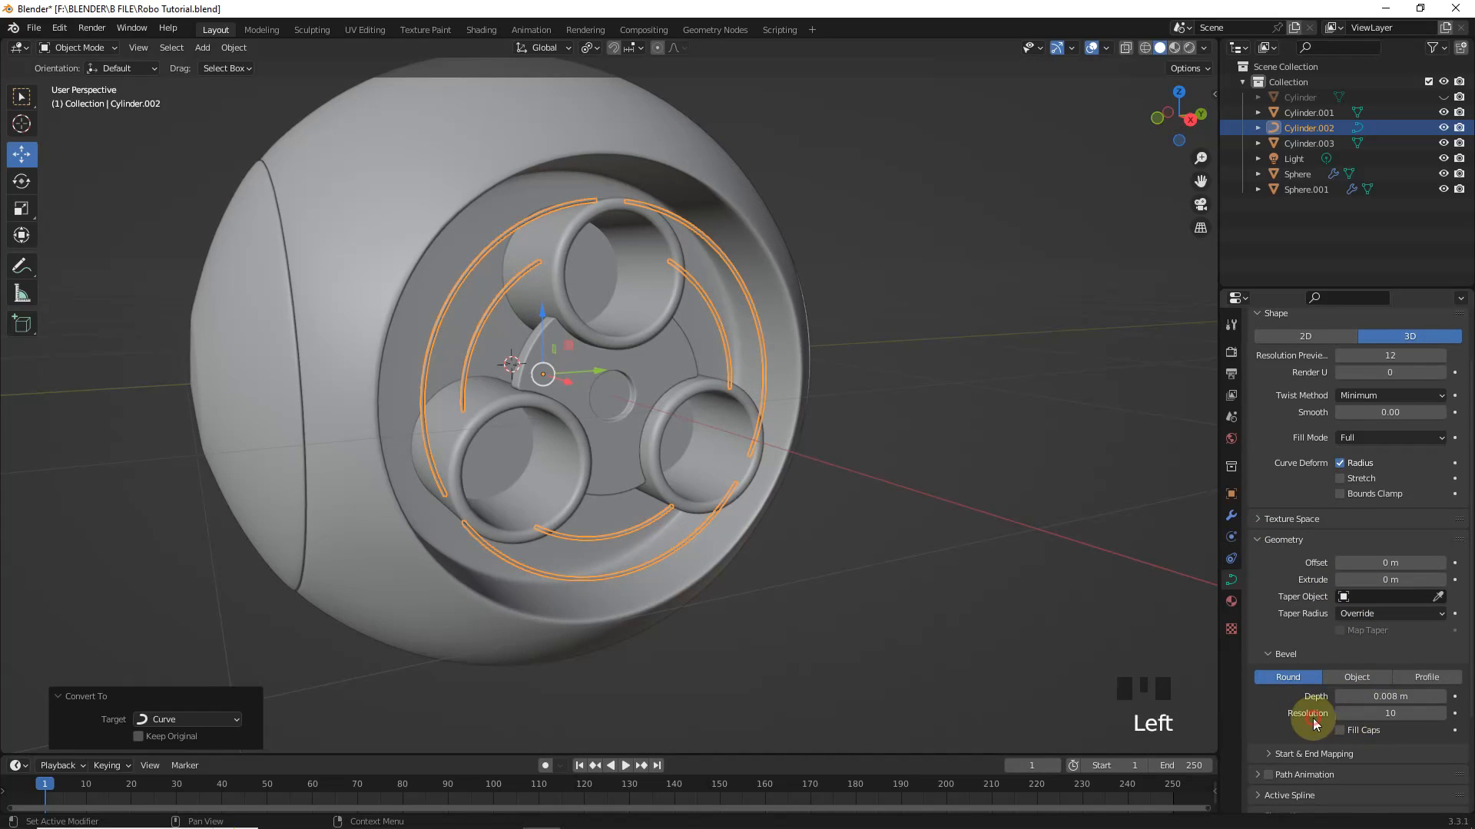
Step: In the three-cylinder object, select the whole upper hollow cylinder and snap the 3D cursor to its centre
click(1063, 484)
click(573, 255)
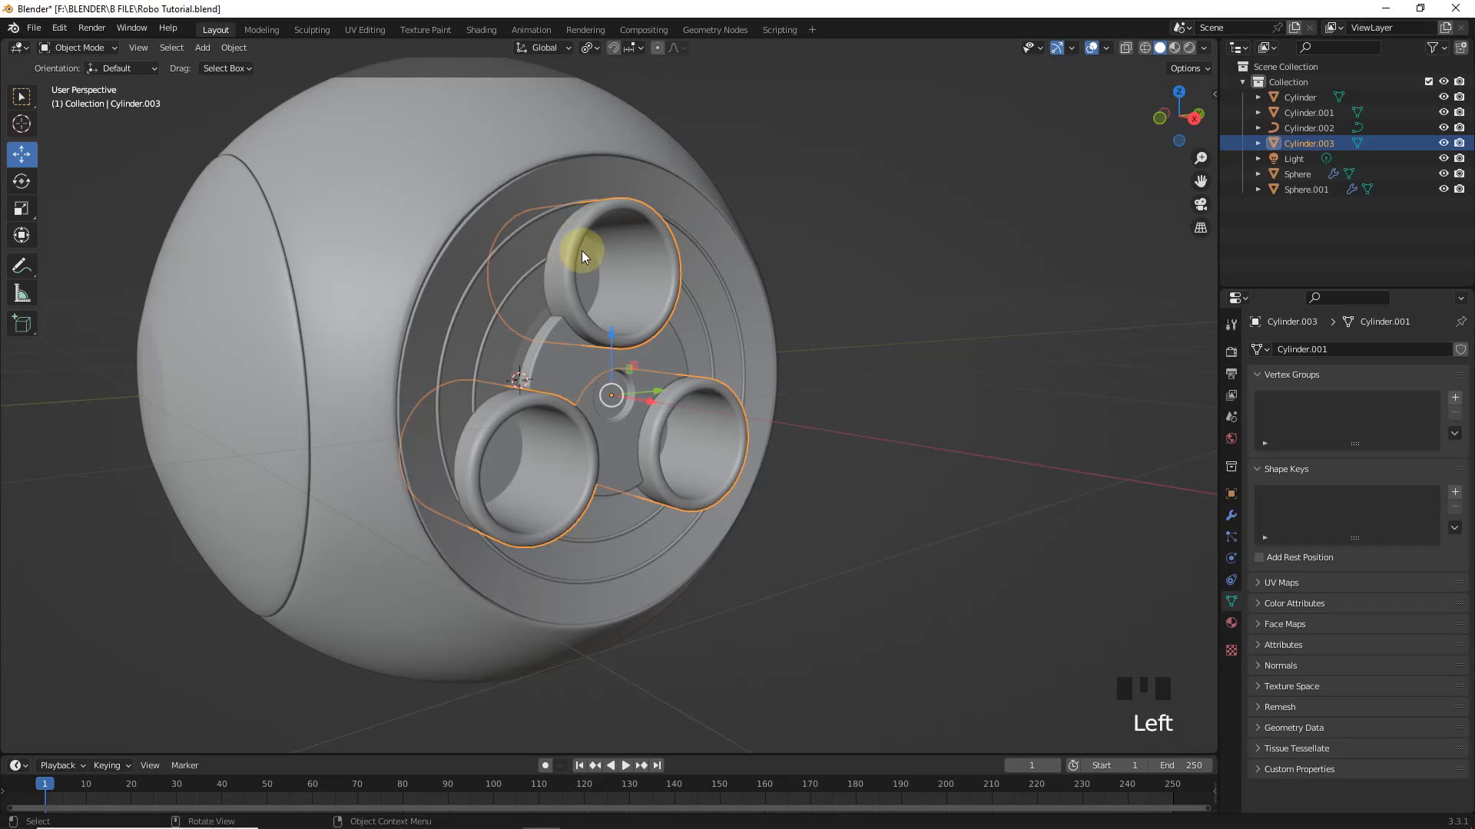
key(Tab)
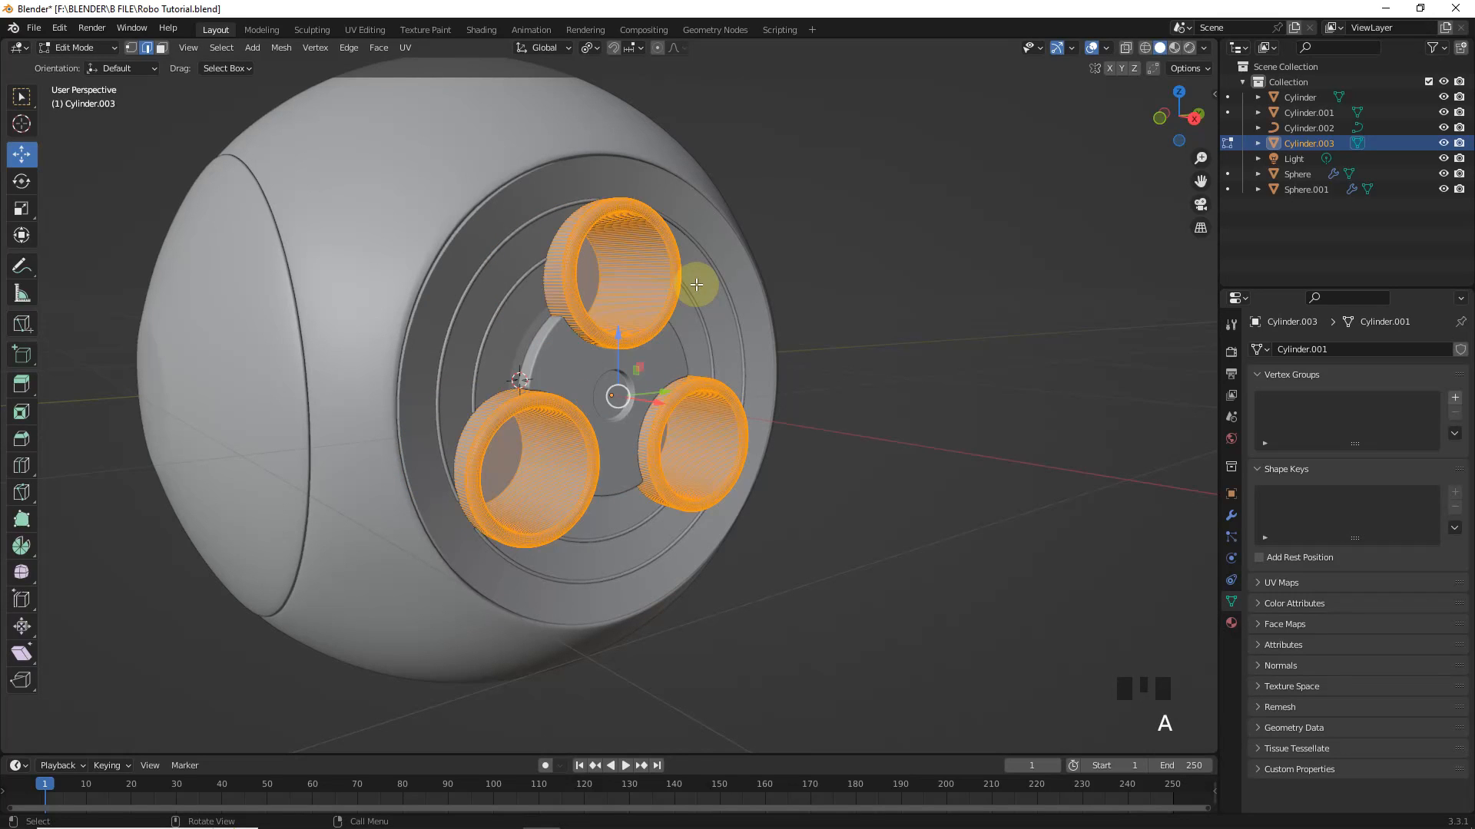
click(639, 279)
key(l)
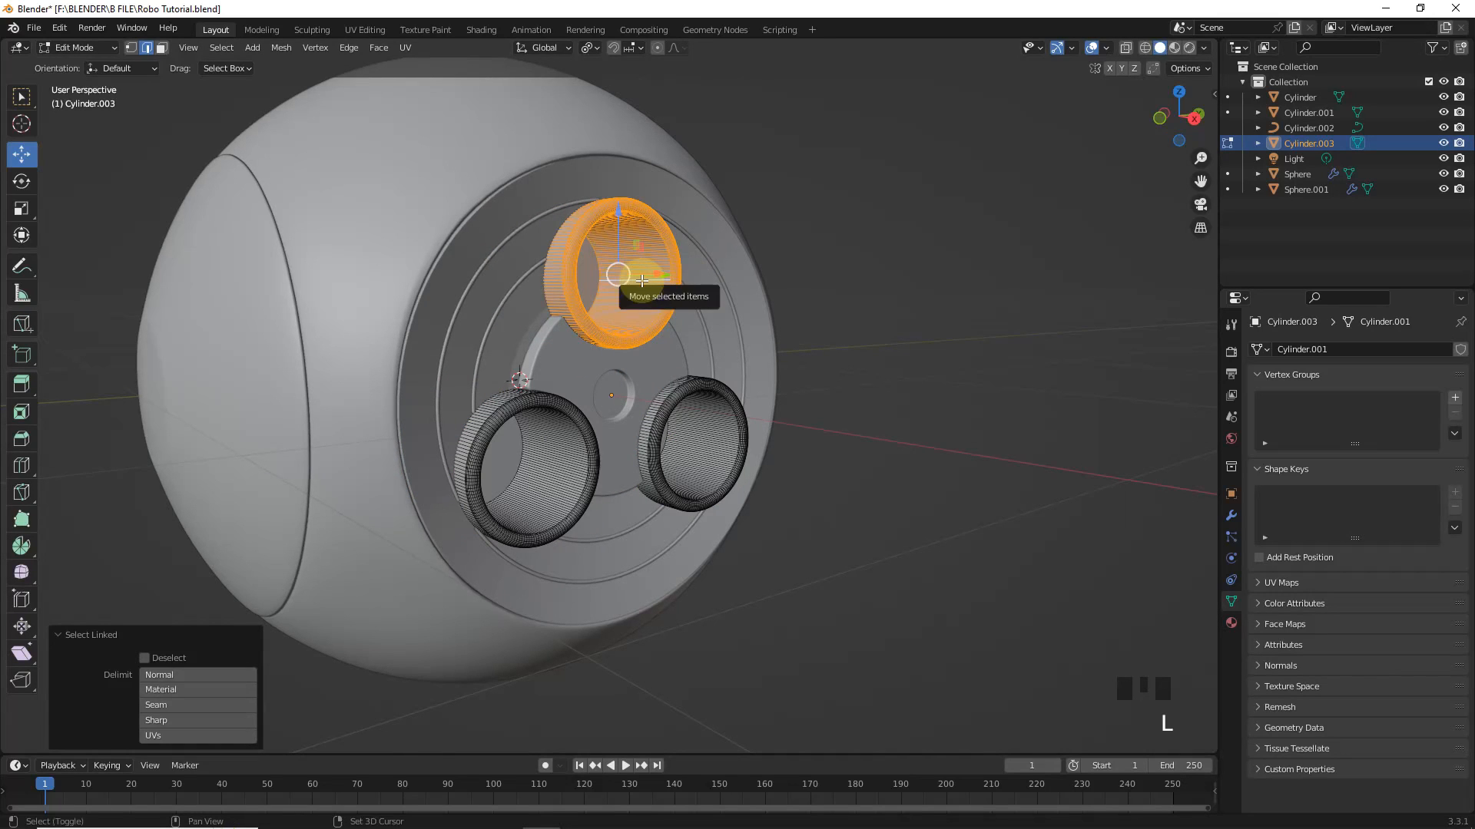
key(shift+s)
click(648, 352)
Step: Add a cube at the 3D cursor and scale it down to a small block centred inside the upper hollow cylinder
key(shift+a)
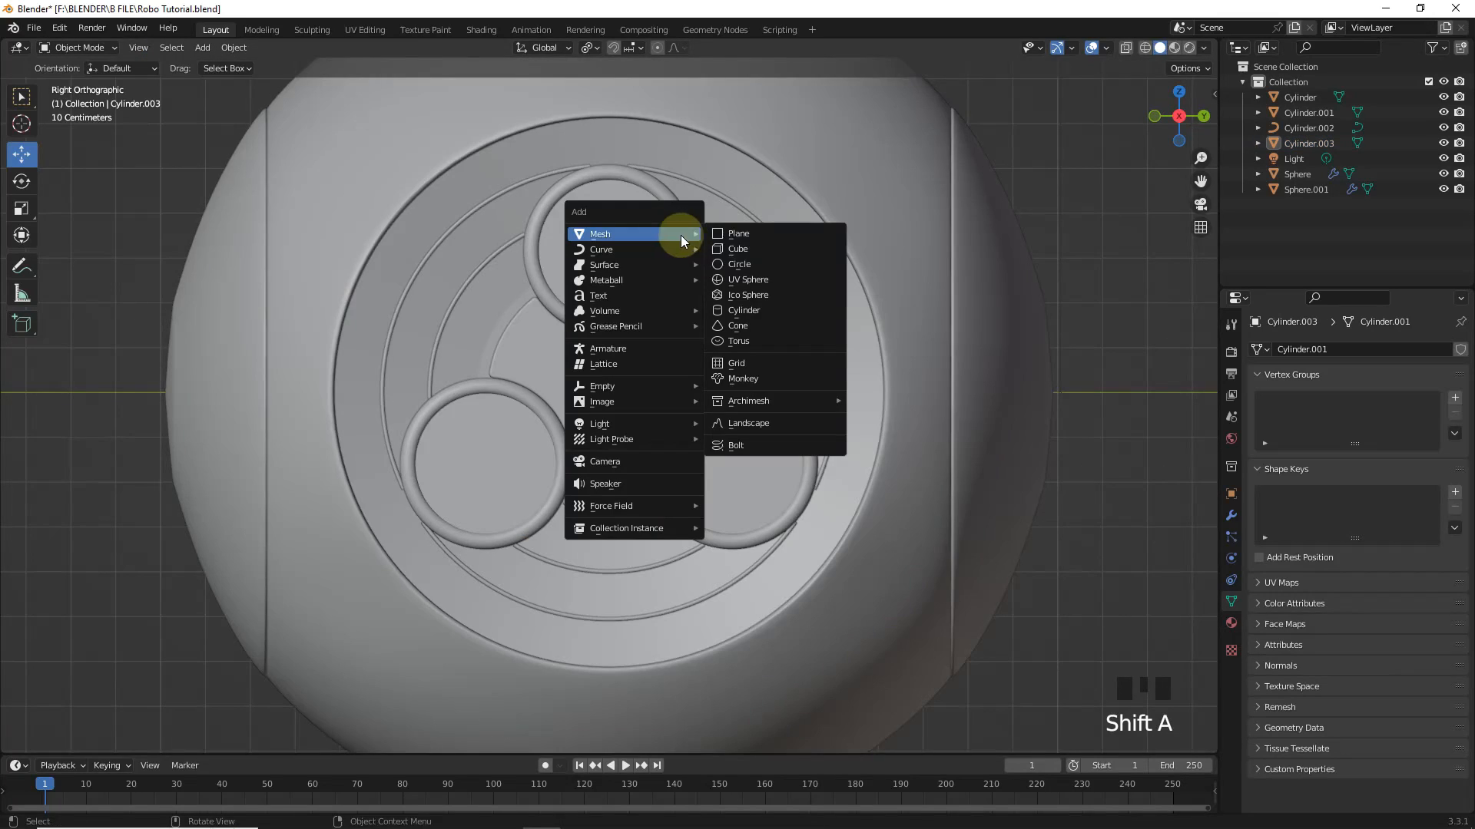
click(774, 251)
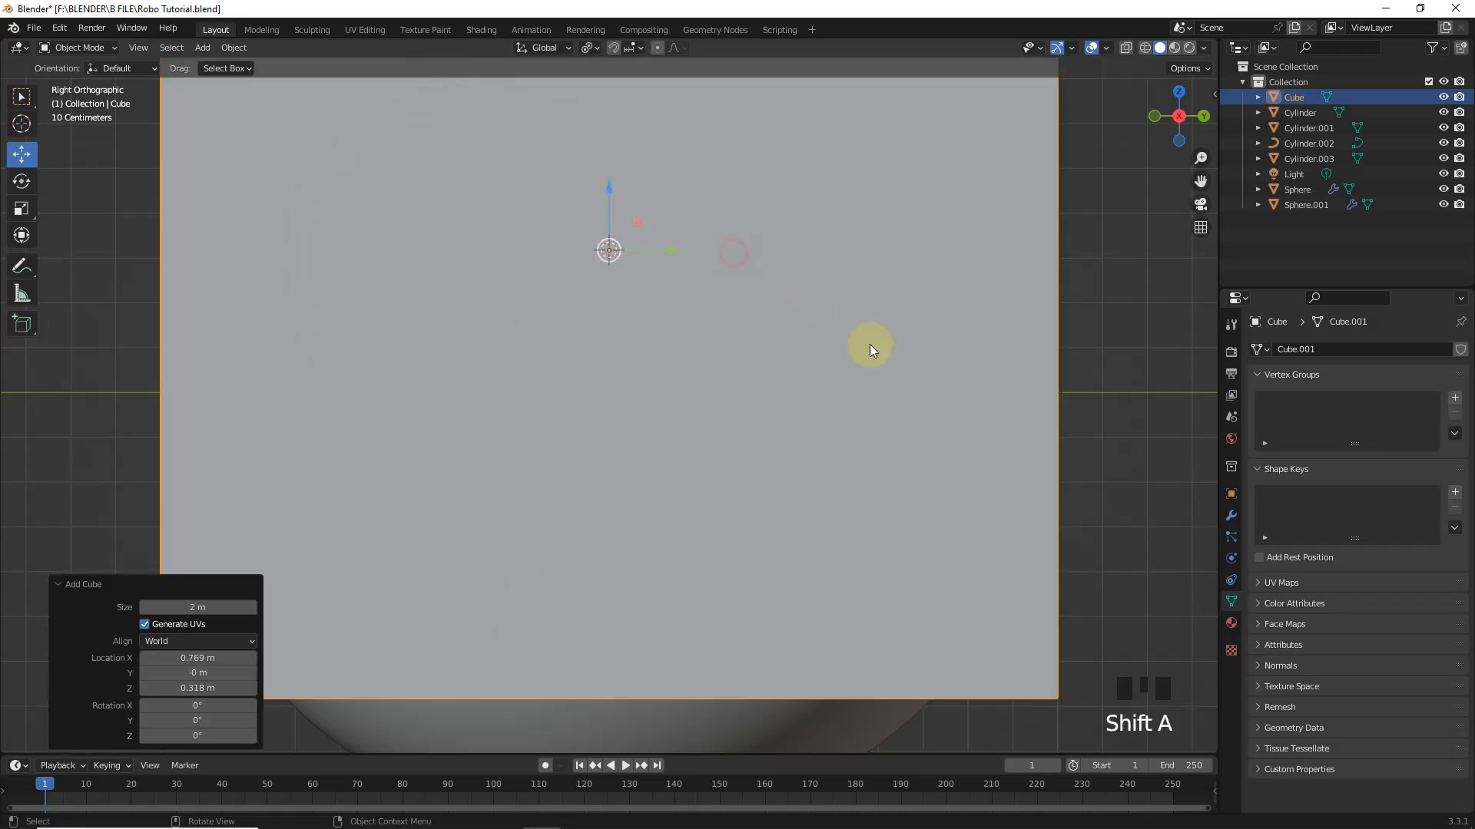
key(s)
click(623, 225)
scroll(636, 250, up, 3)
shift+middle_drag(635, 250, 660, 448)
key(s)
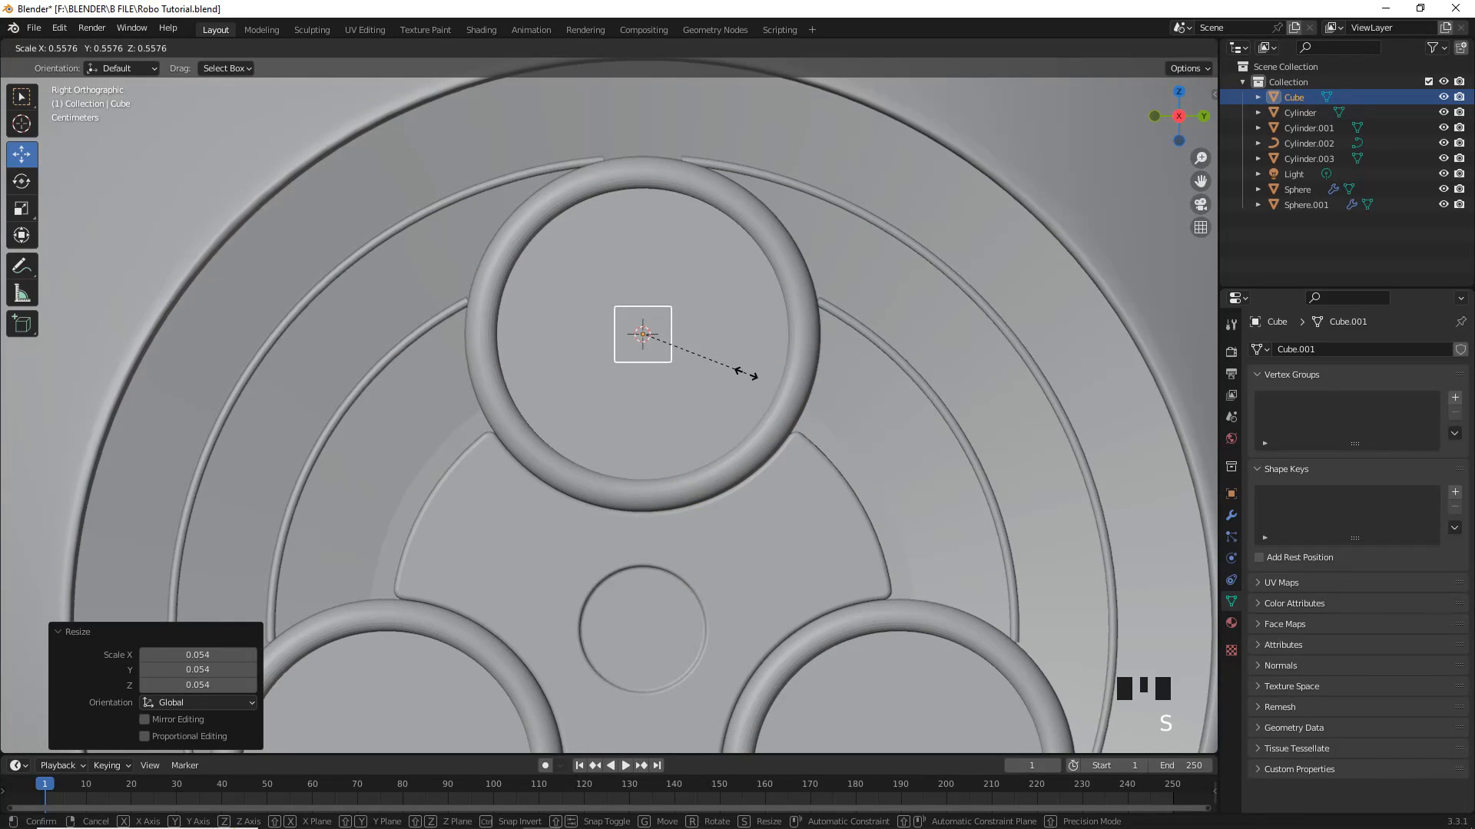
click(740, 374)
Step: Taper the small block by scaling its upper vertices to about 0.58 along global Y
click(1144, 49)
key(Tab)
drag(579, 252, 688, 324)
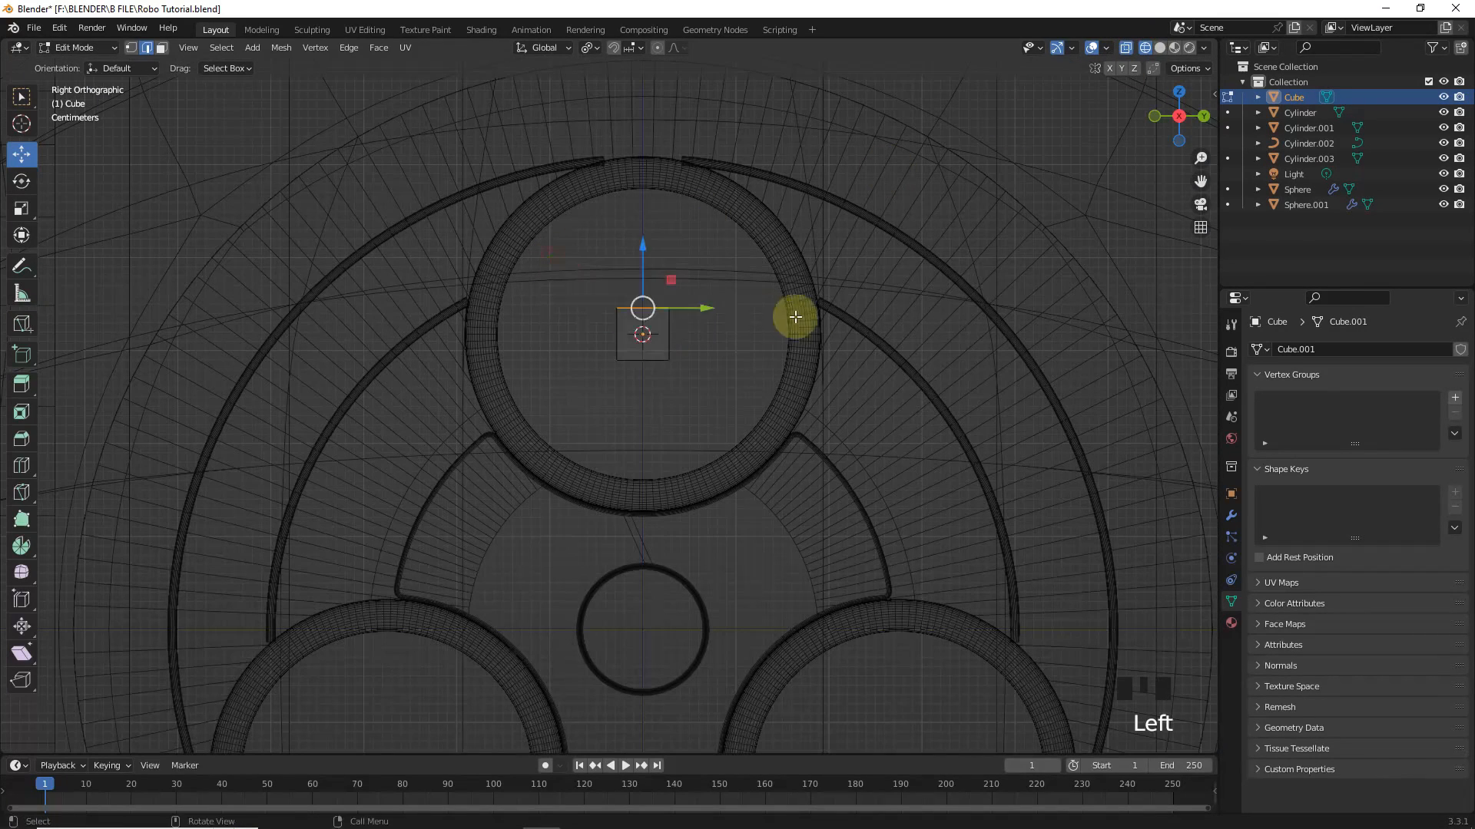
key(s)
key(x)
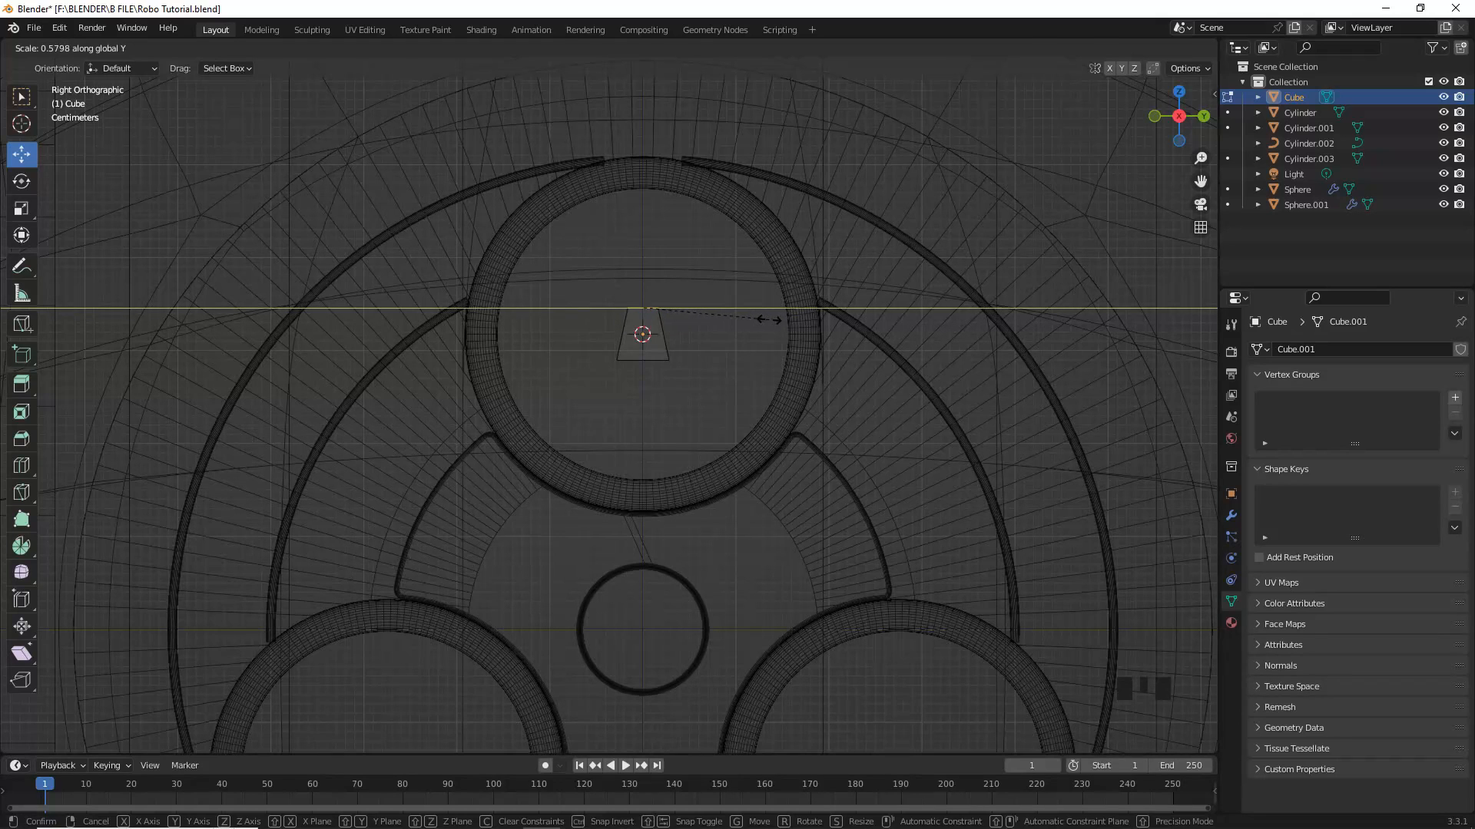
click(768, 319)
Step: Raise the tapered block's geometry toward the hollow cylinder's upper inner wall and fine-tune its size
drag(648, 274, 632, 171)
key(s)
click(746, 291)
key(Tab)
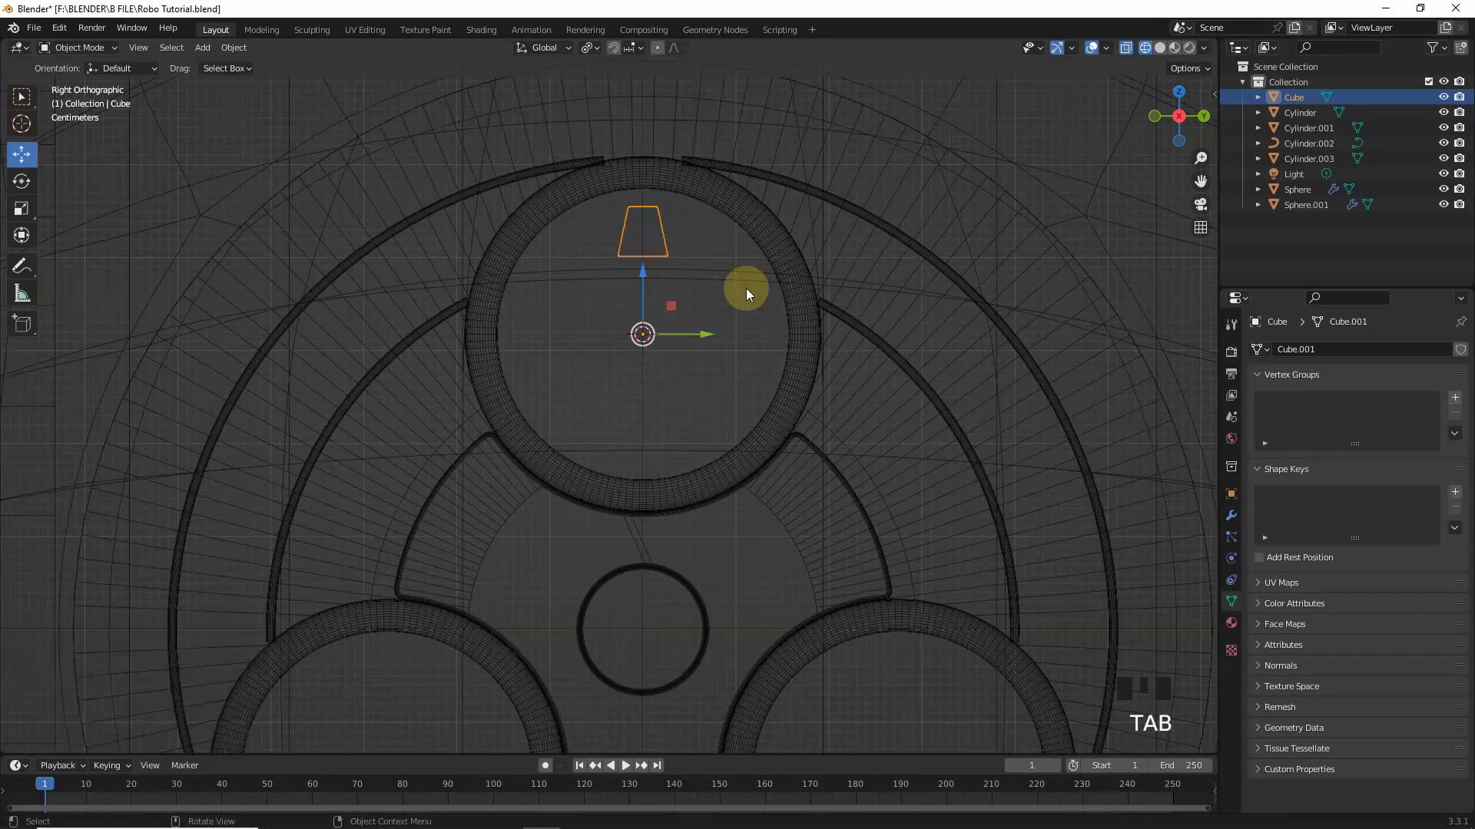
Step: Bevel the tapered block's four lengthwise edges by about 0.415 m with 8 segments
click(1160, 48)
mouse_move(703, 330)
middle_down()
mouse_move(747, 306)
mouse_move(645, 244)
mouse_move(658, 269)
mouse_move(773, 253)
mouse_move(698, 217)
mouse_move(674, 395)
middle_up()
key(Tab)
click(644, 235)
shift+click(690, 230)
shift+click(649, 273)
shift+click(642, 254)
scroll(698, 217, up, 3)
key(ctrl+b)
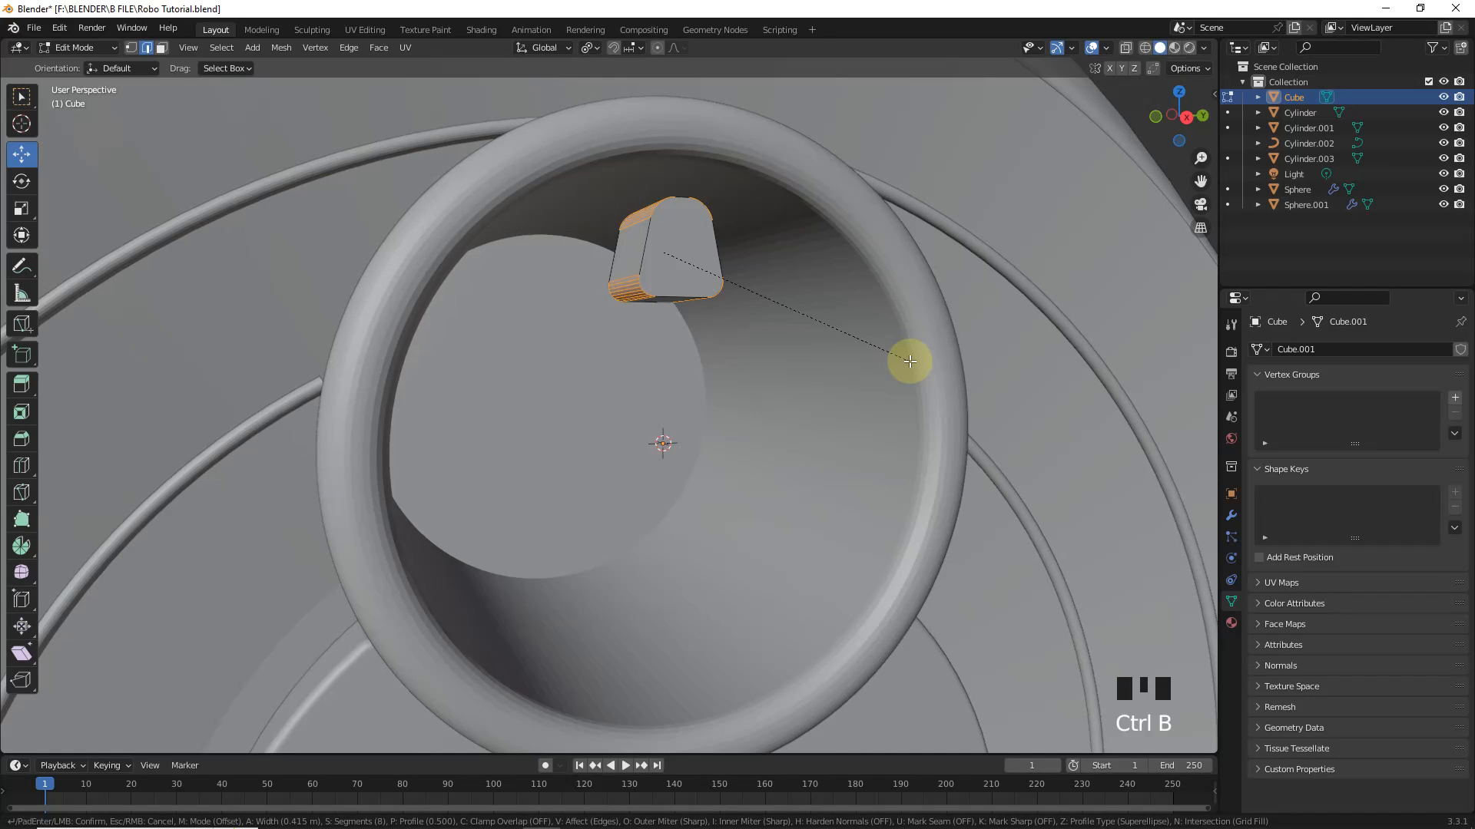
click(909, 361)
Step: Inset the front face of the rounded block by about 0.186 m
alt+click(661, 247)
key(i)
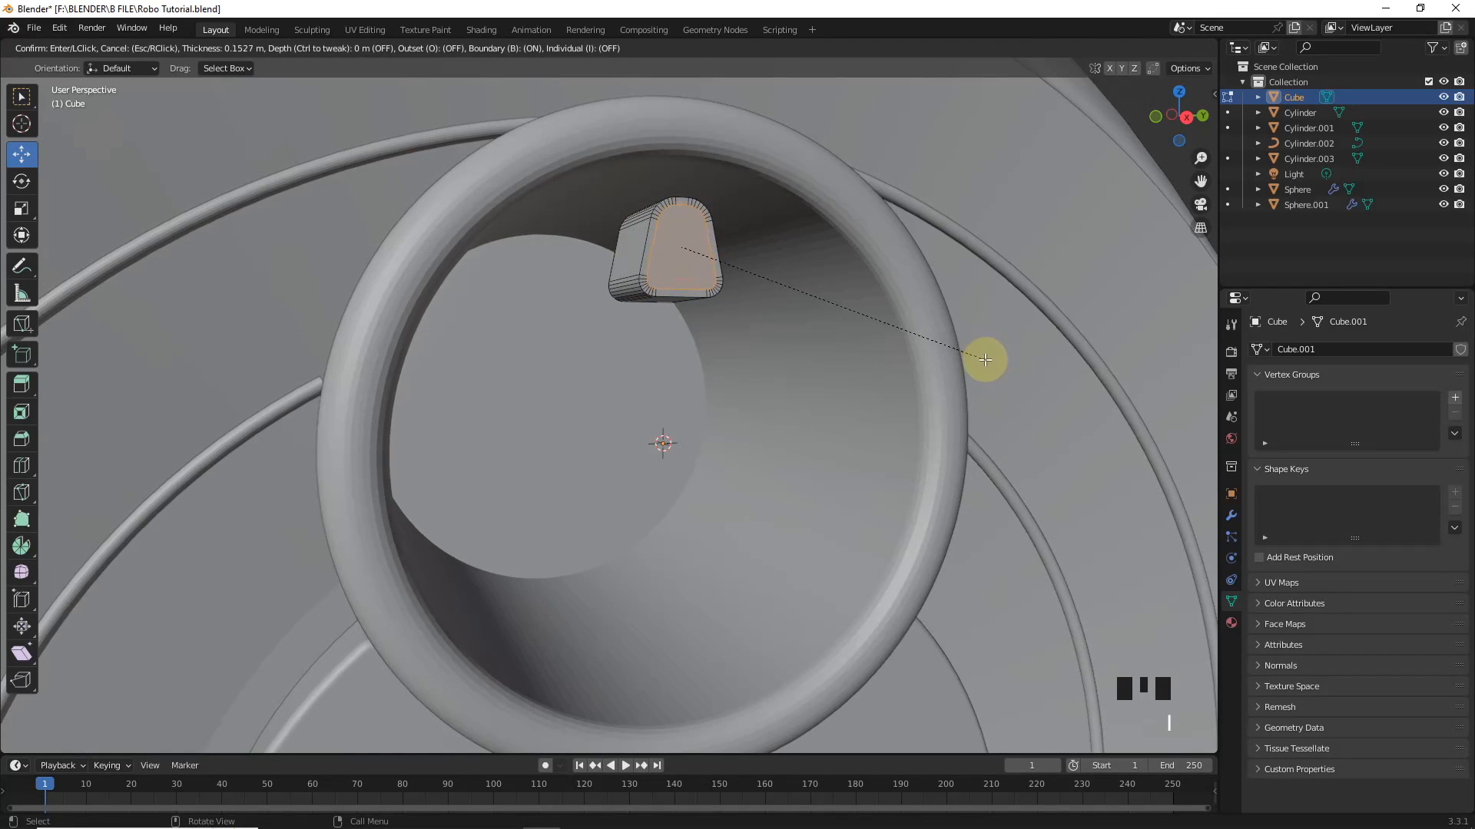
click(984, 359)
Step: Give the block a base material and a second material slot named EmissioIn
click(1231, 622)
click(1461, 351)
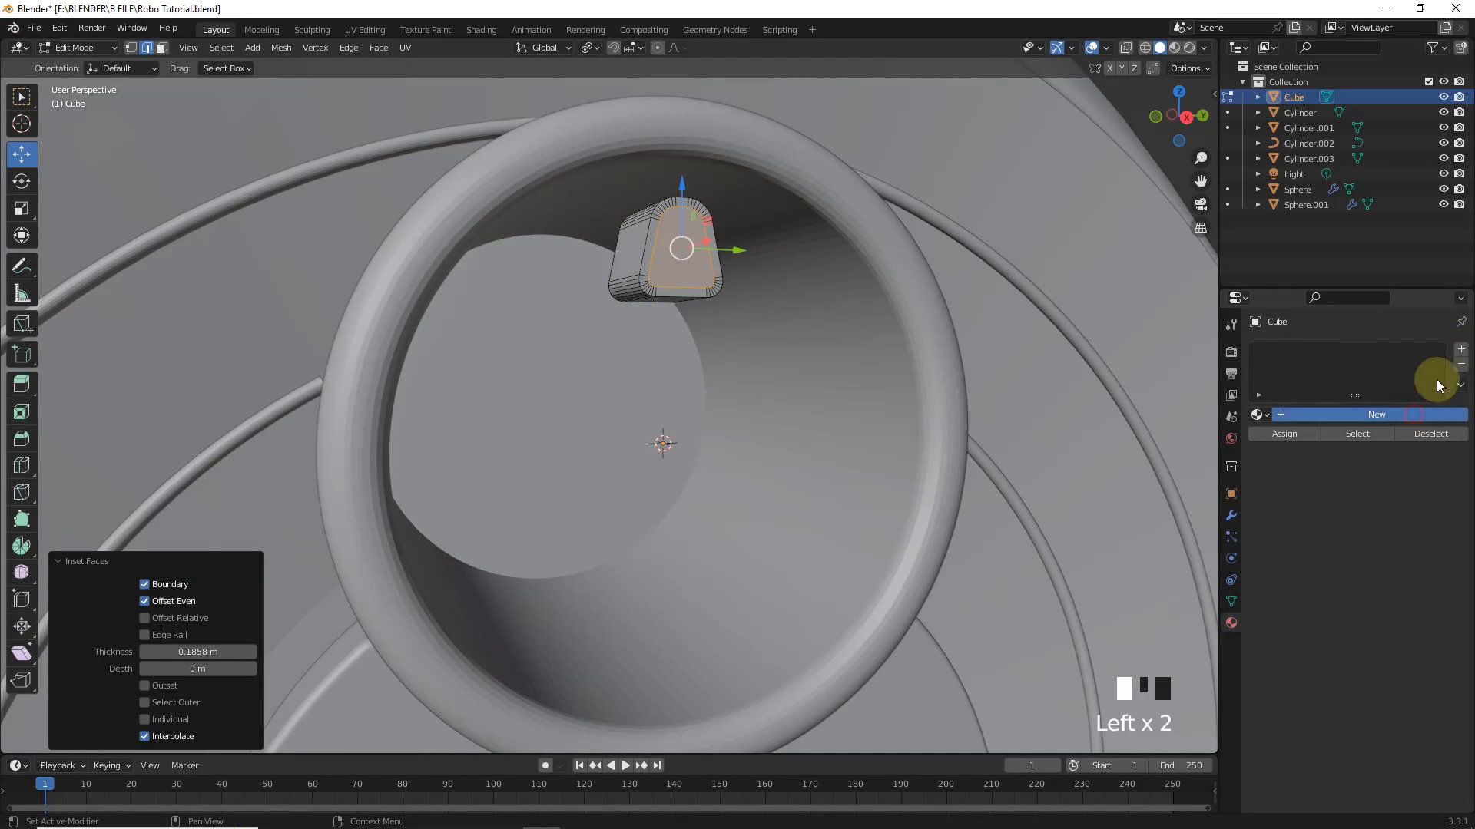
click(1461, 350)
click(1338, 445)
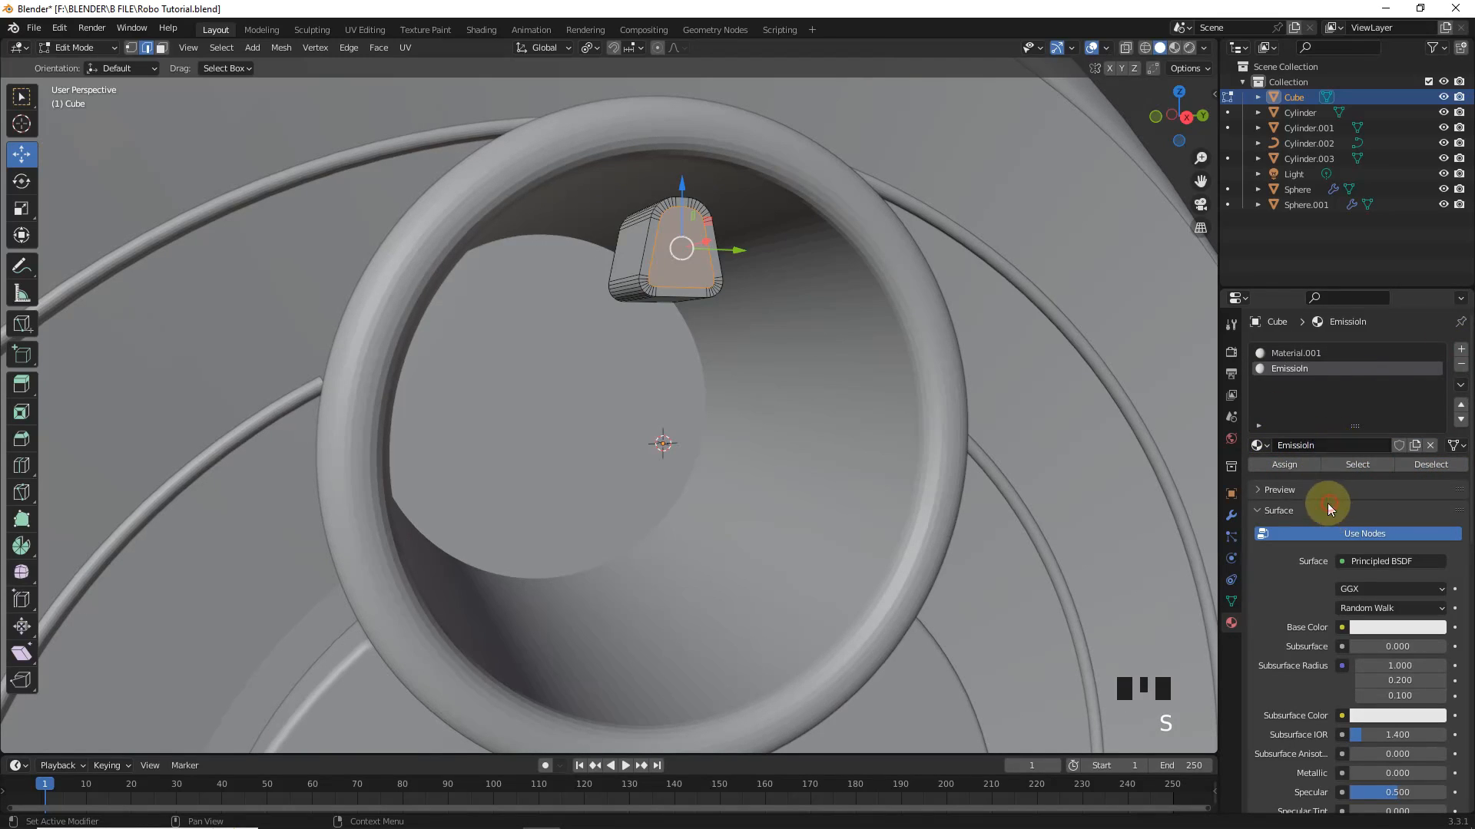
Step: Bevel the block's outer front edge loop slightly with 8 segments
alt+click(646, 239)
key(ctrl+b)
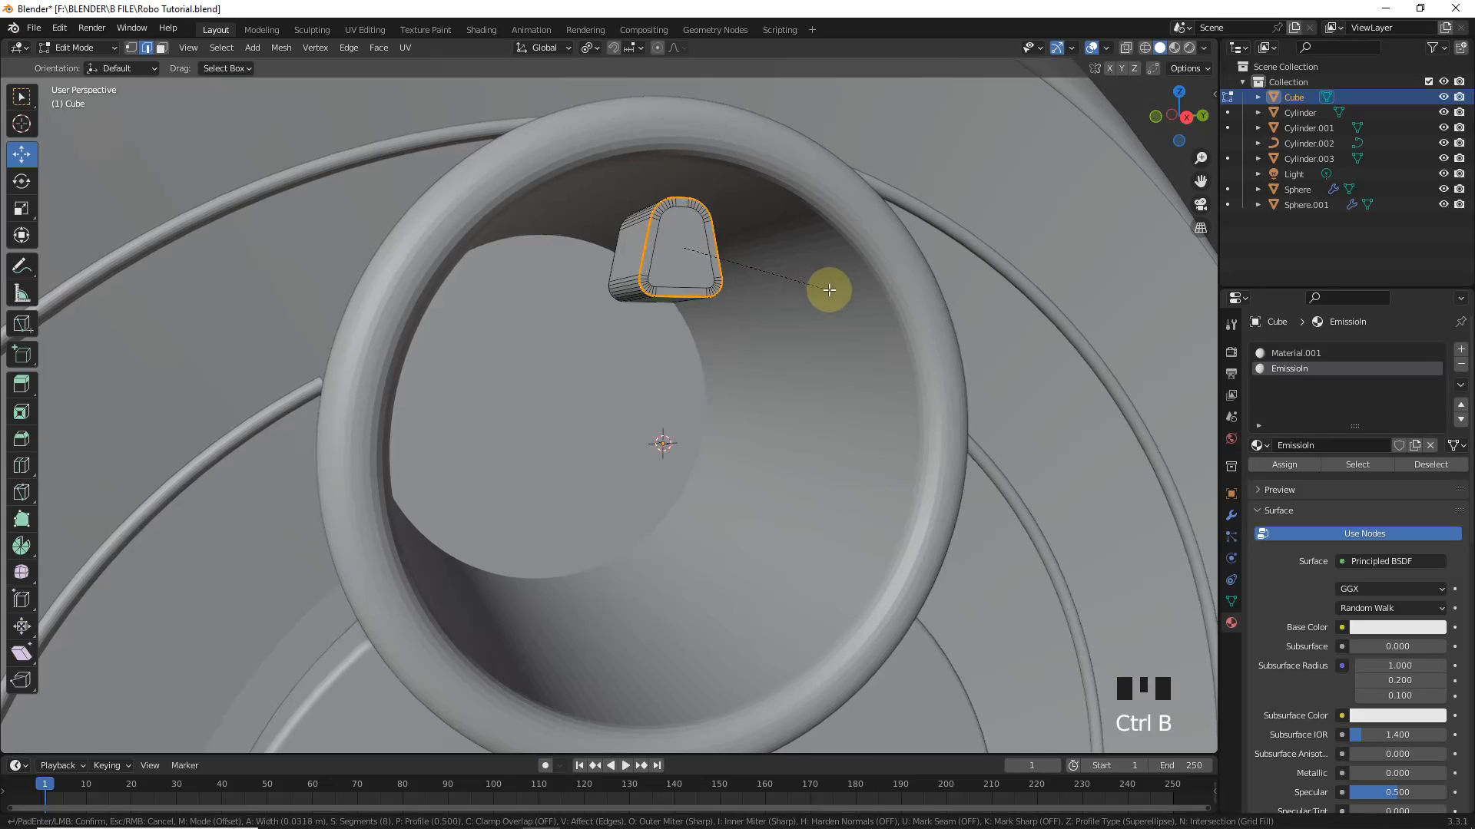
click(845, 298)
key(Tab)
Step: Make three linked duplicates of the block, each rotated a further 90° about the X axis around the cylinder centre
key(KP_3)
key(alt+d)
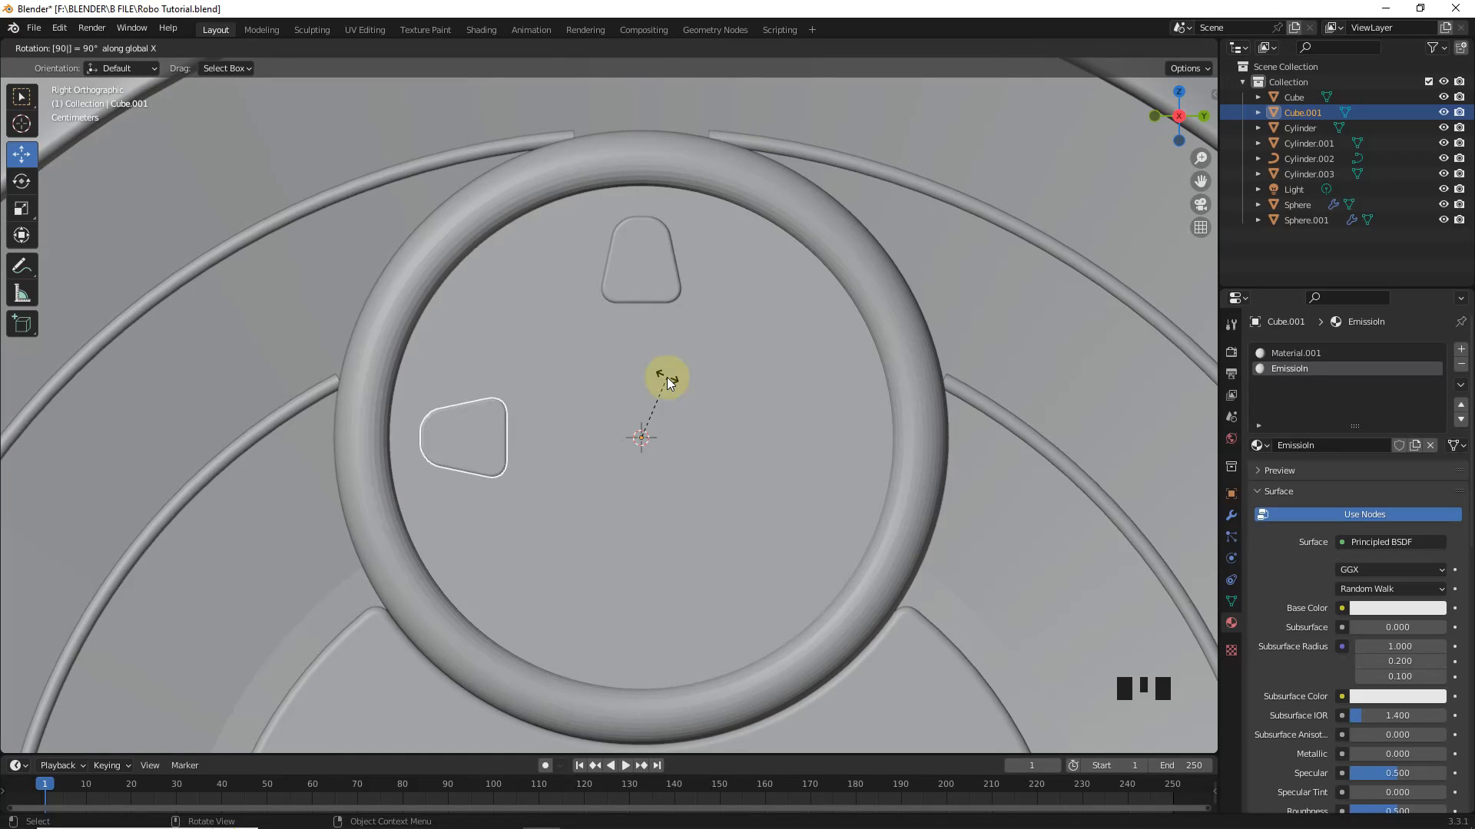
key(Return)
key(shift+r)
key(shift+r)
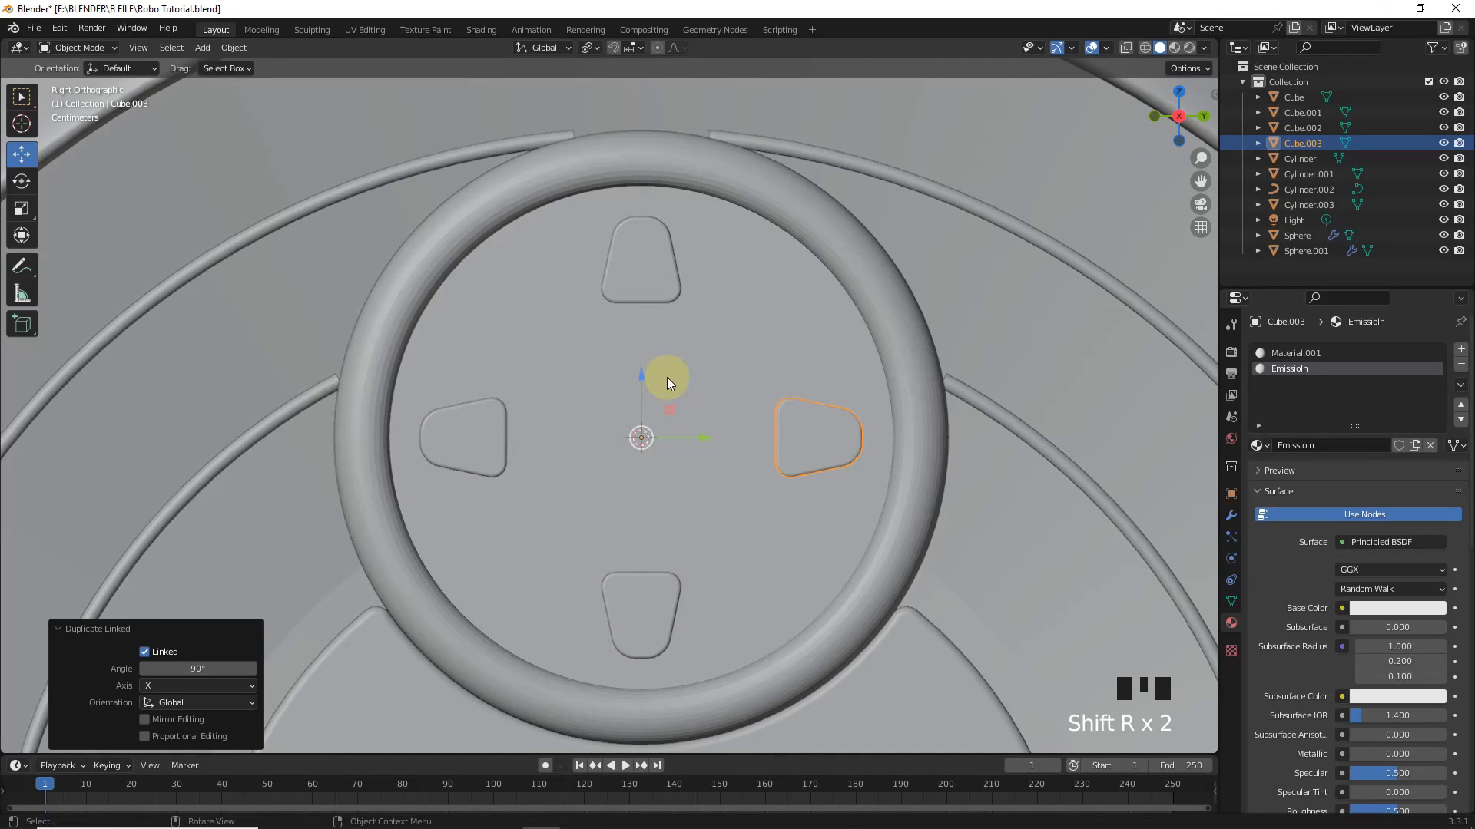
Step: Add a 100-vertex cylinder at the 3D cursor and scale it down to about 0.094
key(shift+a)
mouse_move(705, 358)
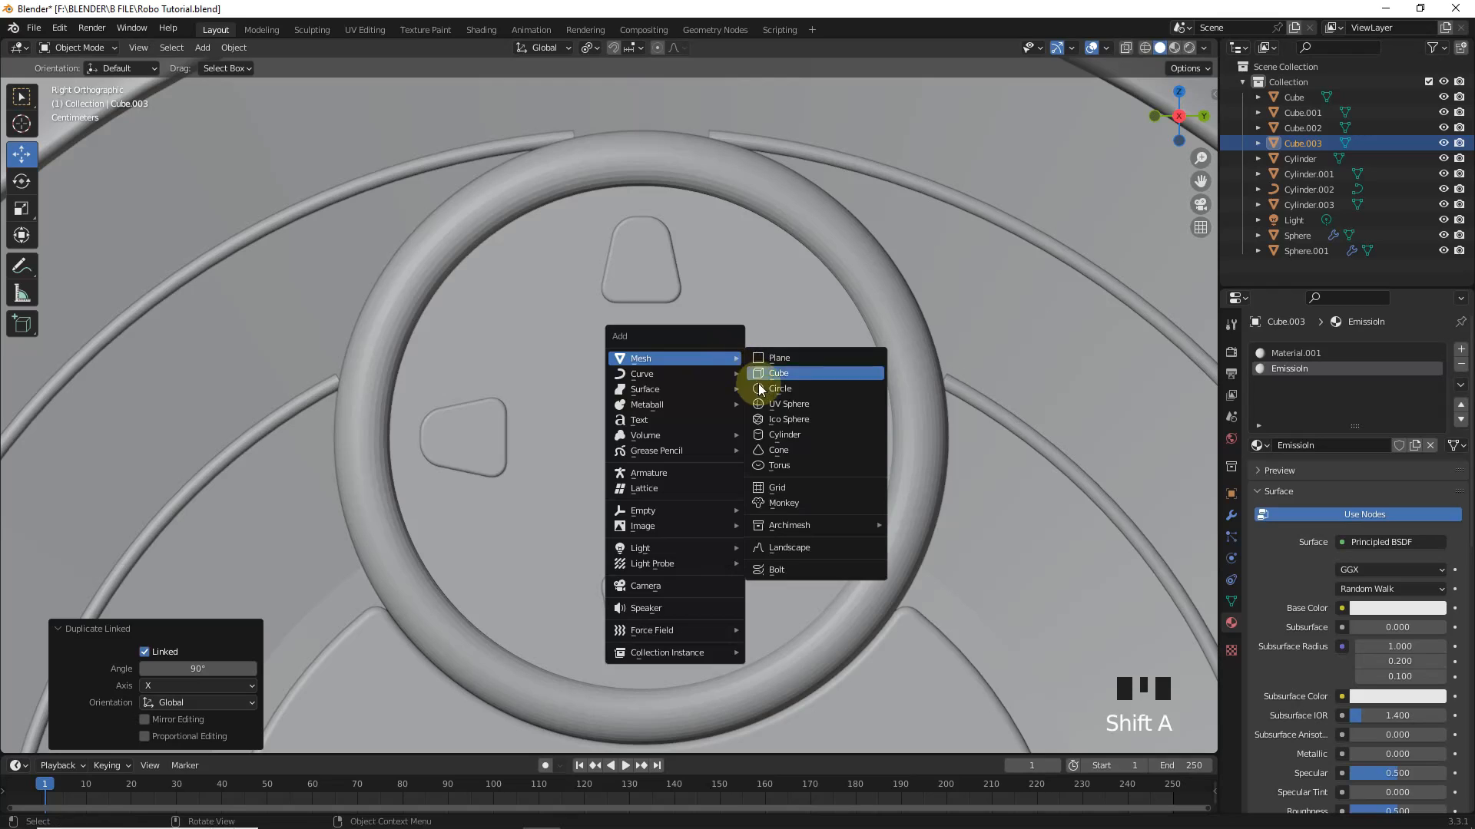
click(820, 434)
key(s)
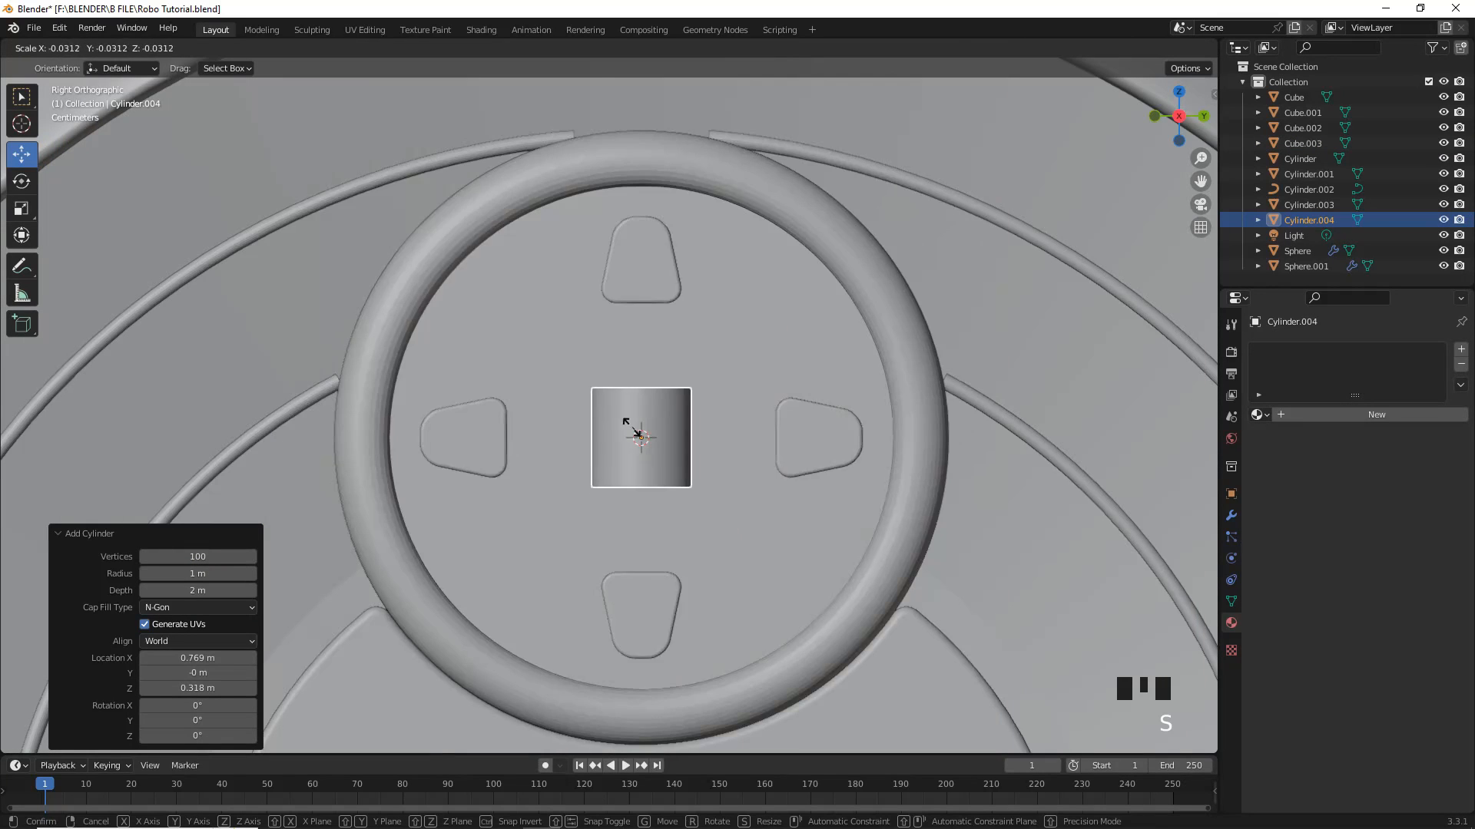
click(702, 448)
Step: Rotate the new cylinder 90° about the Y axis and scale it up by about 1.205 to overlap the four blocks
text(r)
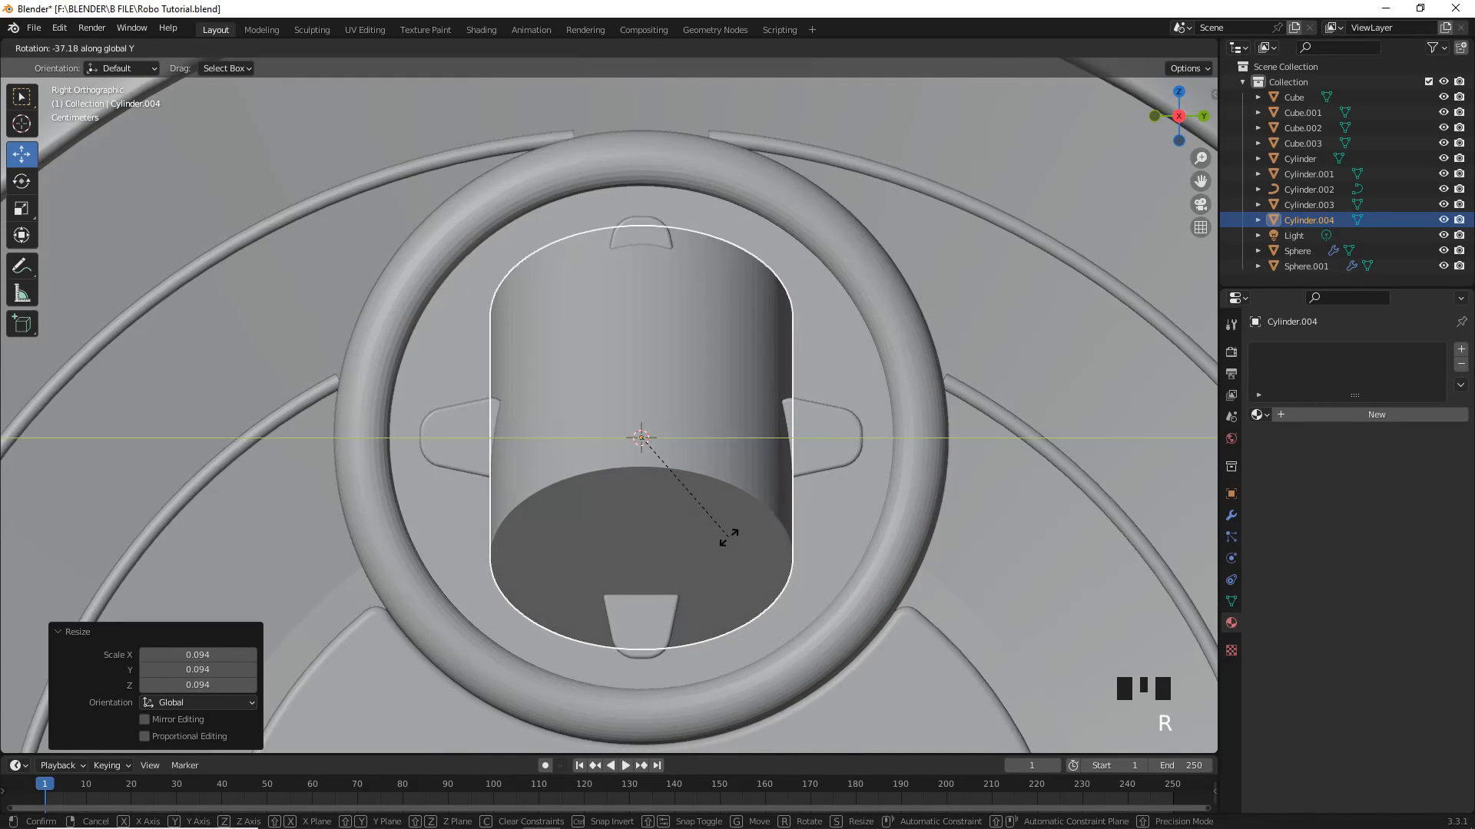
text(90)
click(729, 536)
click(1145, 48)
key(s)
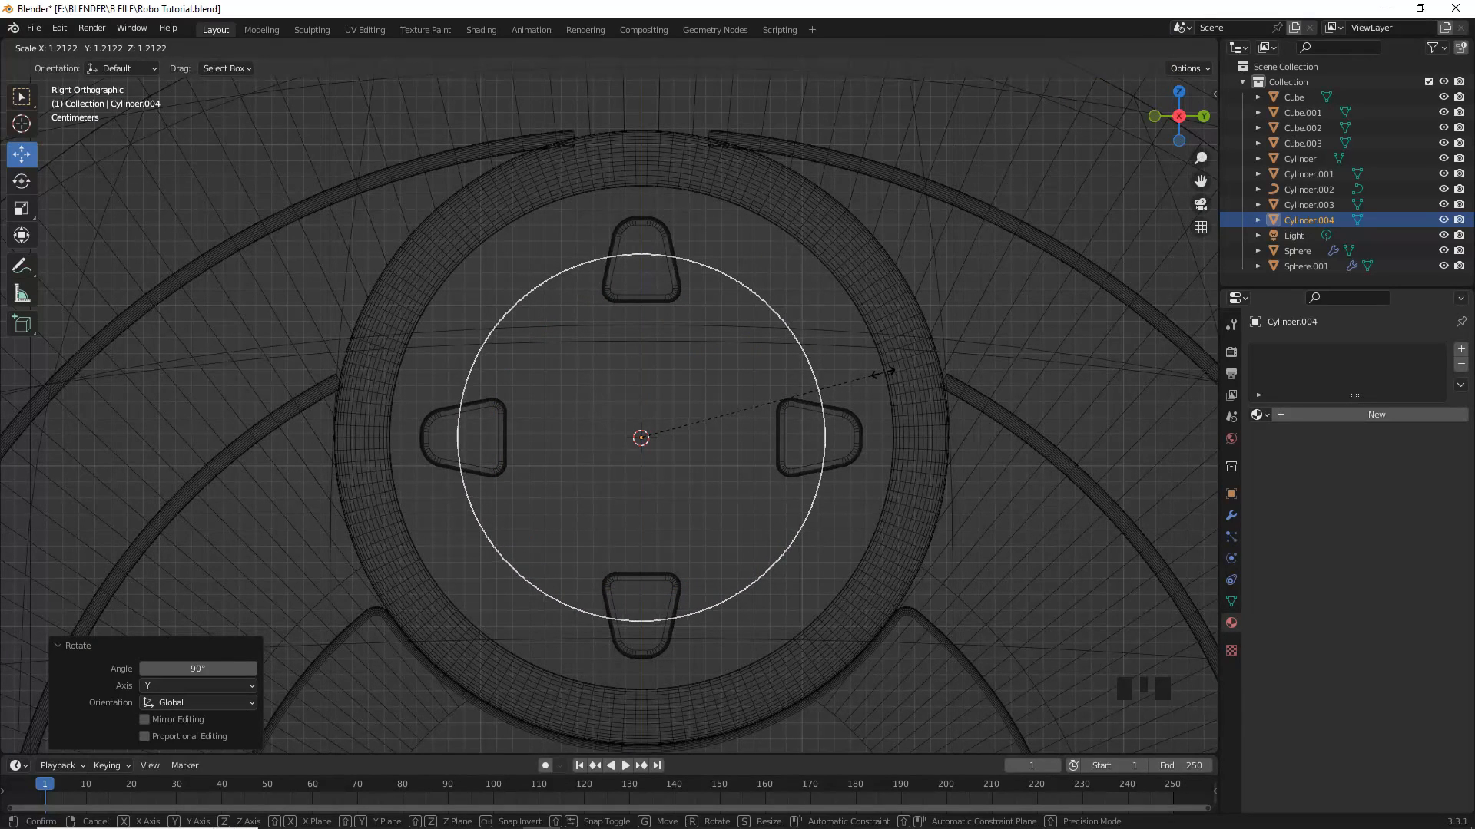
click(881, 374)
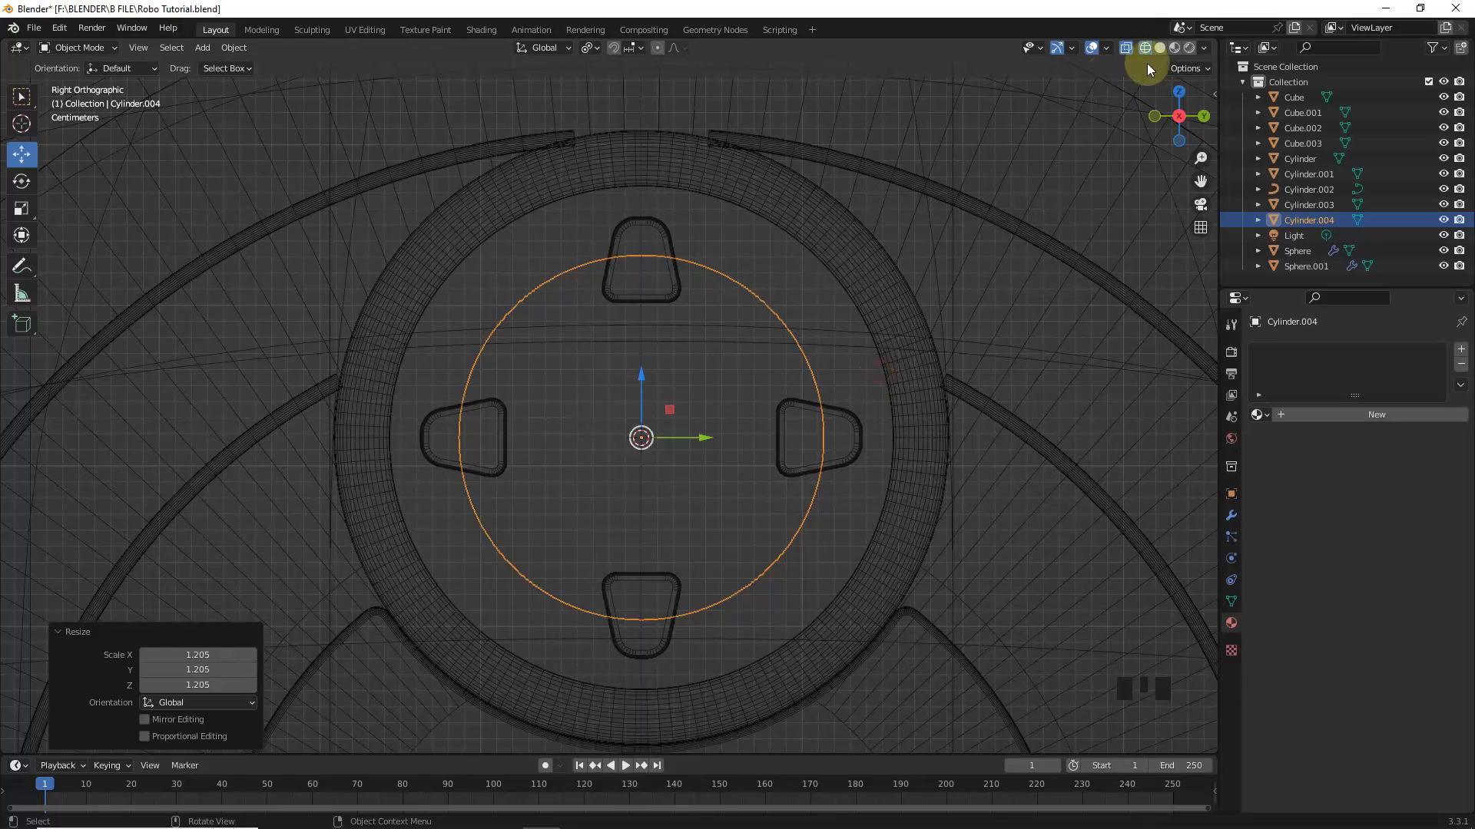
Step: Slide the cylinder forward along X so it protrudes from the hollow housing
click(1157, 48)
middle_drag(703, 409, 729, 483)
drag(709, 464, 817, 482)
Step: Inset both end faces of the protruding cylinder by about 0.102 m
key(Tab)
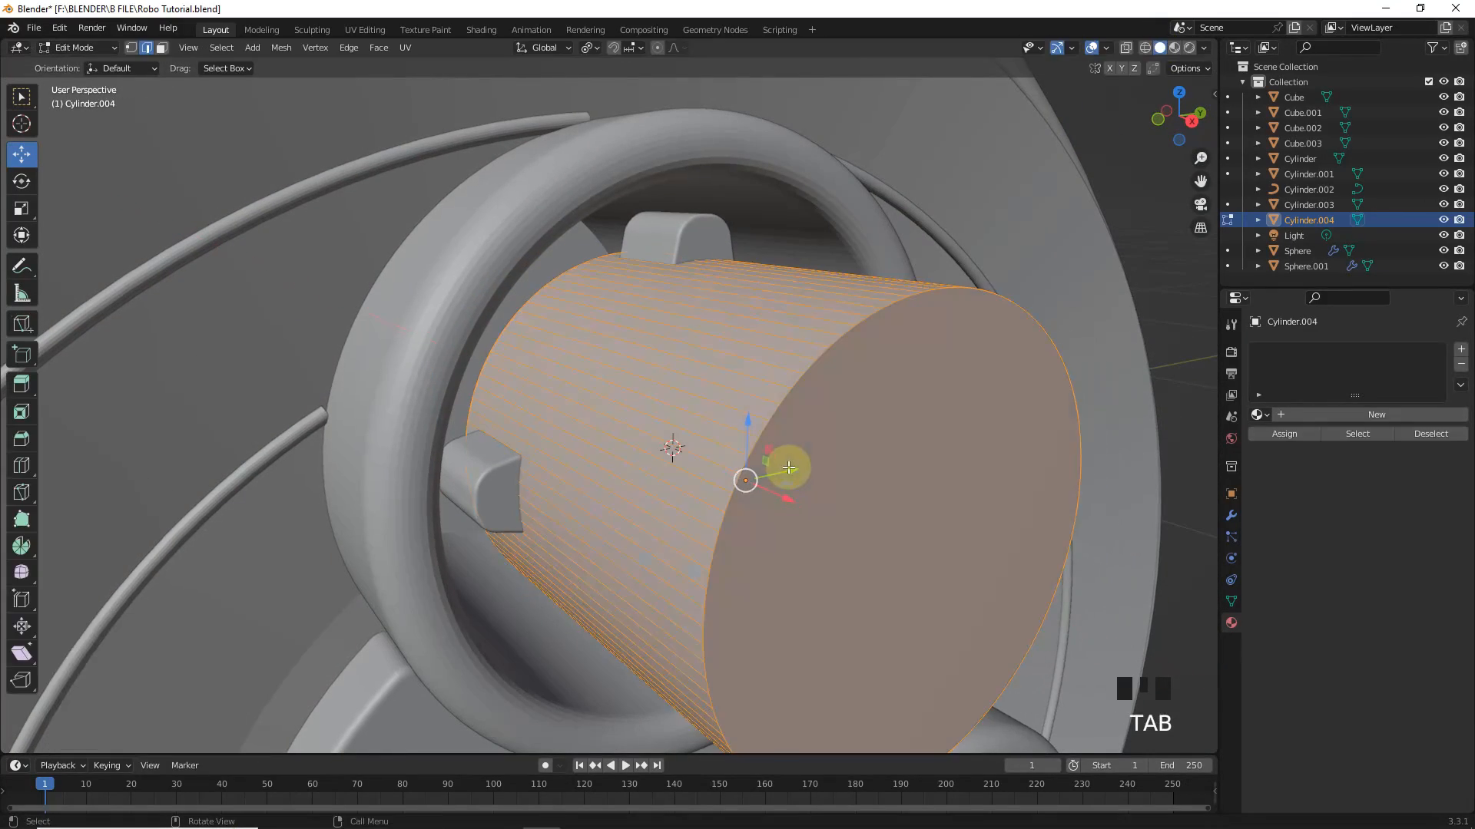
alt+click(483, 291)
alt+shift+click(966, 493)
key(alt+z)
key(KP_3)
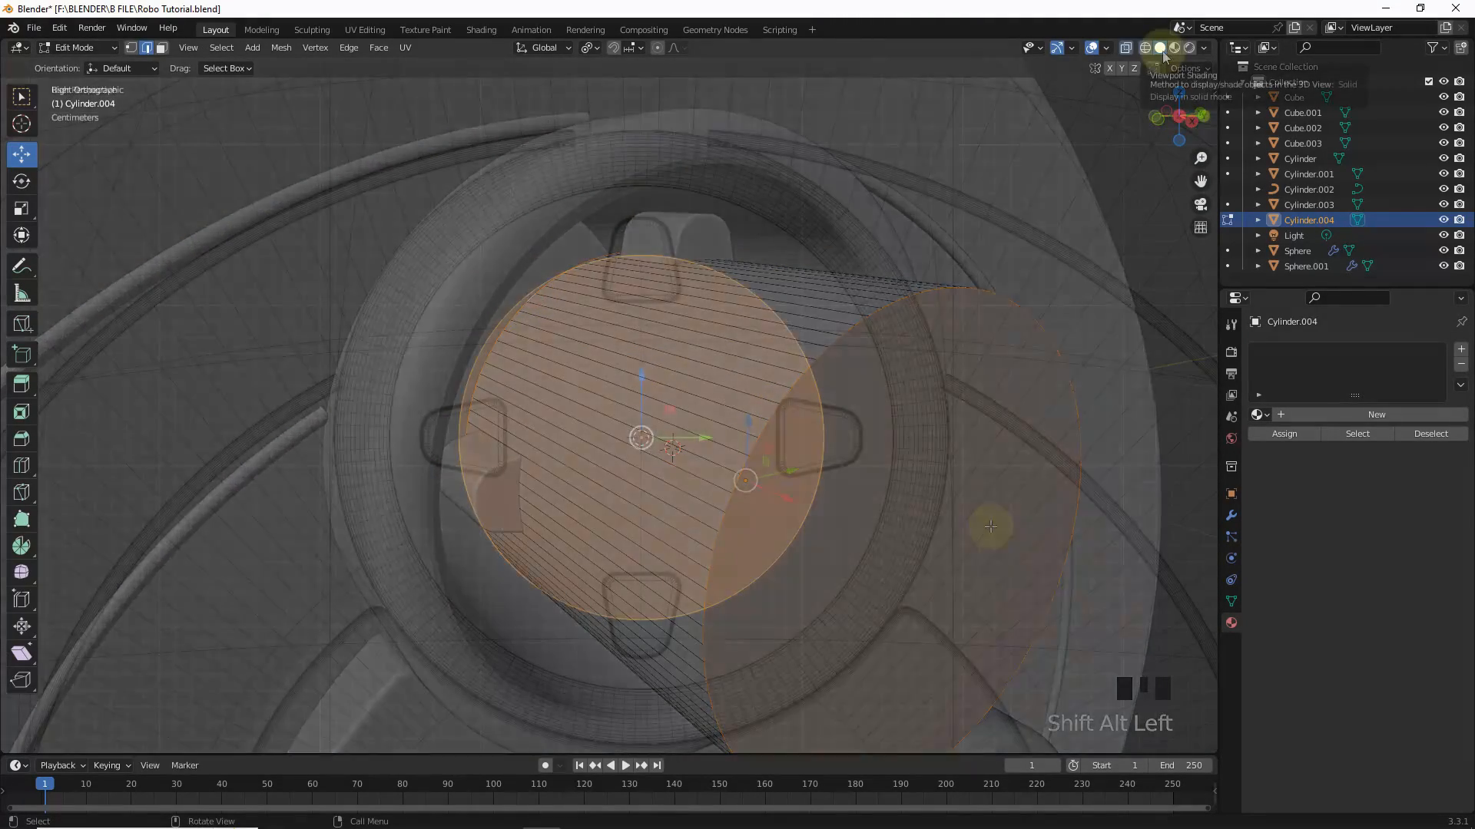
key(i)
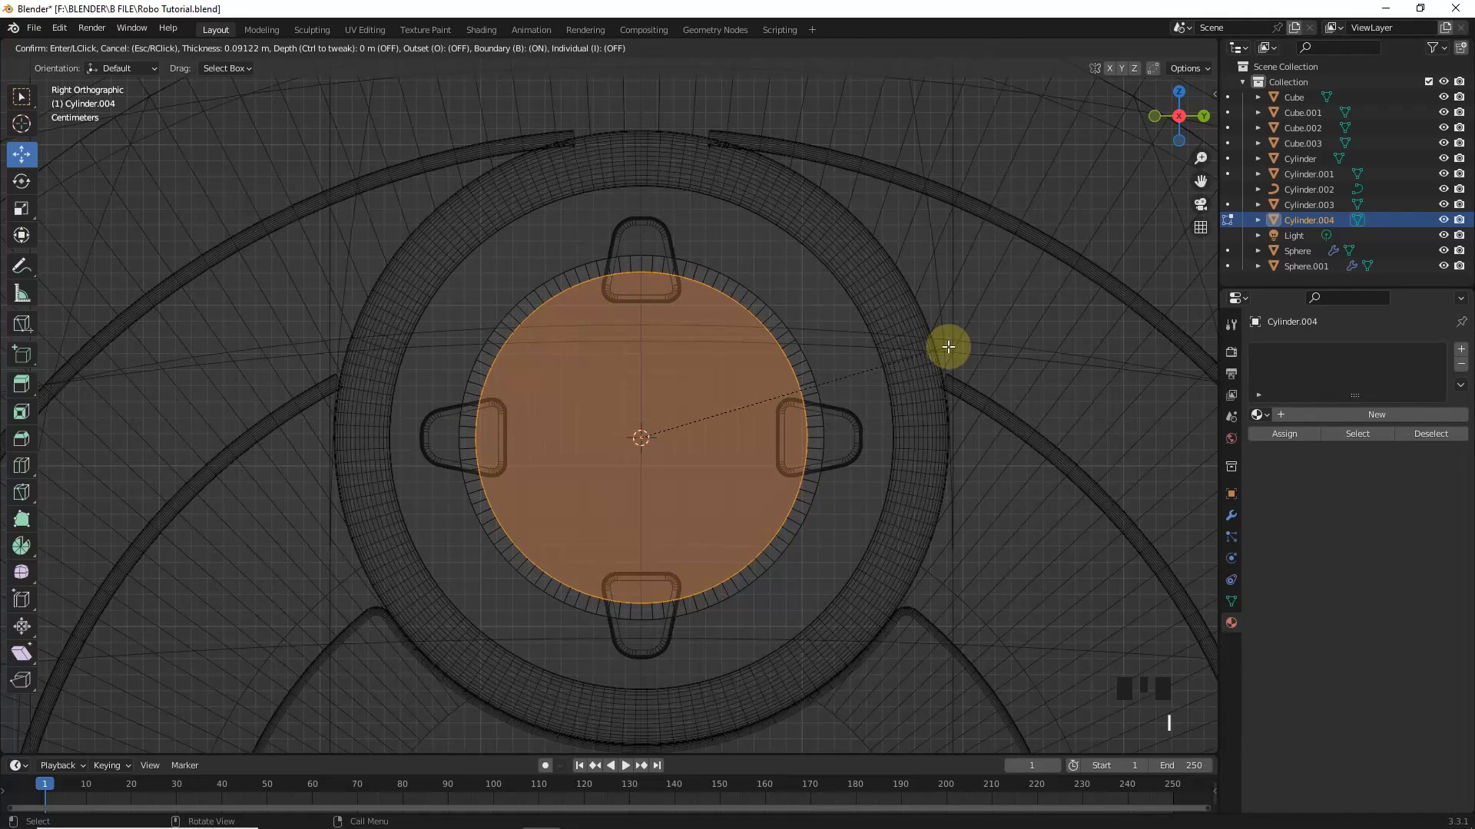
click(970, 307)
Step: Delete the two inset end faces and bridge the open inner edge loops to form a hollow ring
key(alt+z)
middle_drag(1070, 138, 701, 414)
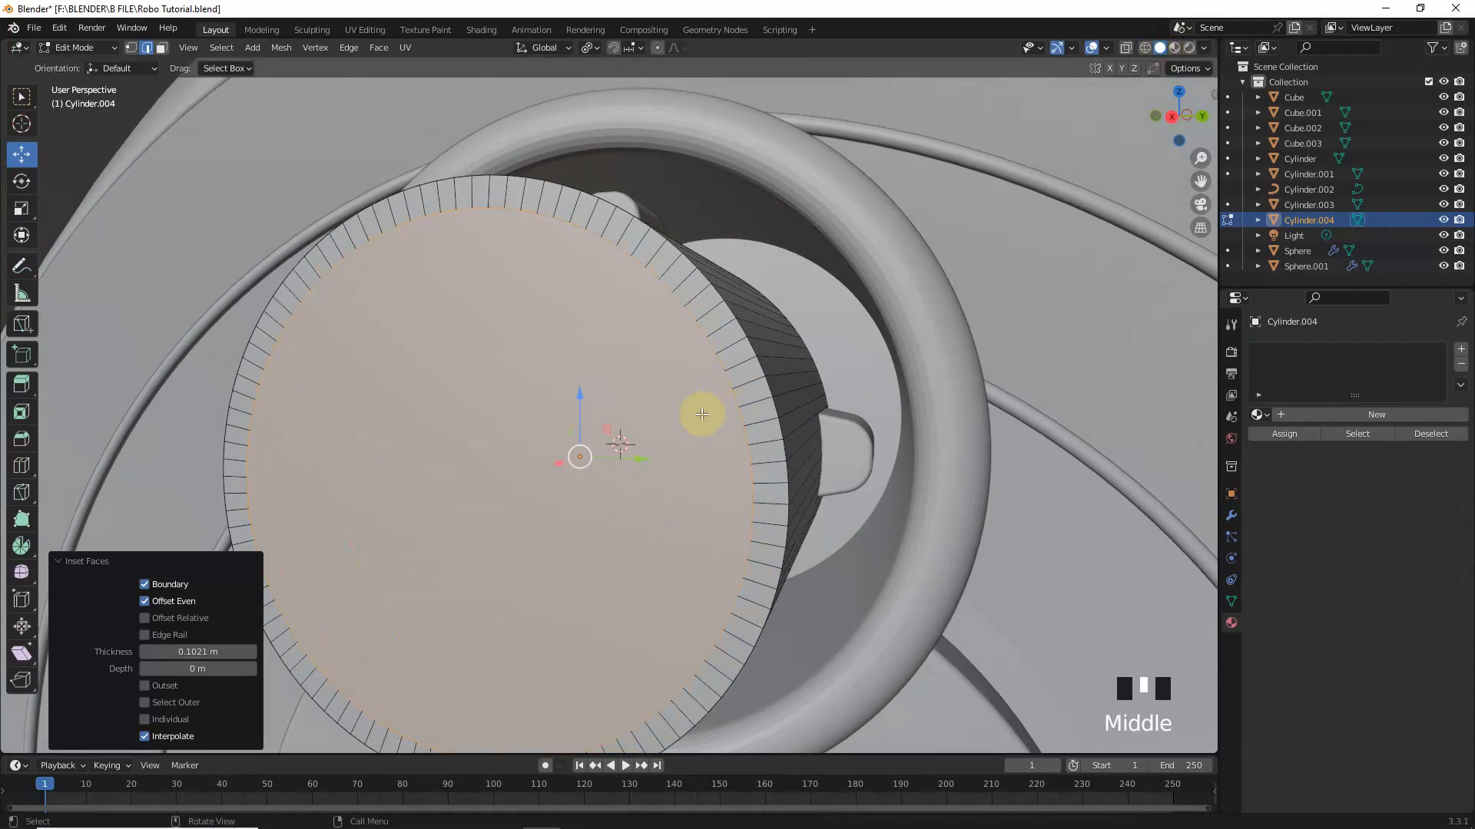
key(Delete)
click(701, 389)
alt+click(358, 261)
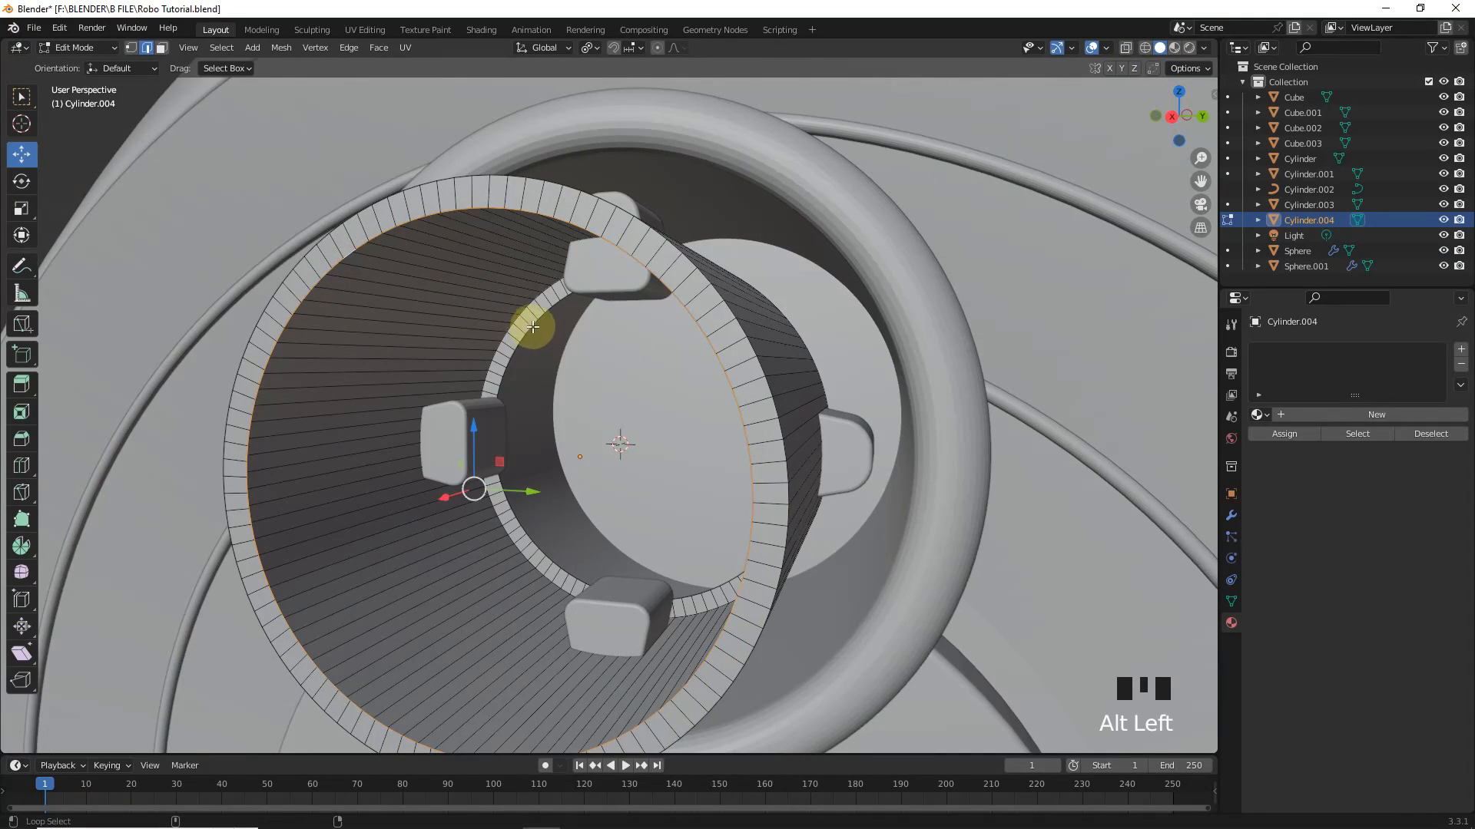
click(377, 48)
click(369, 105)
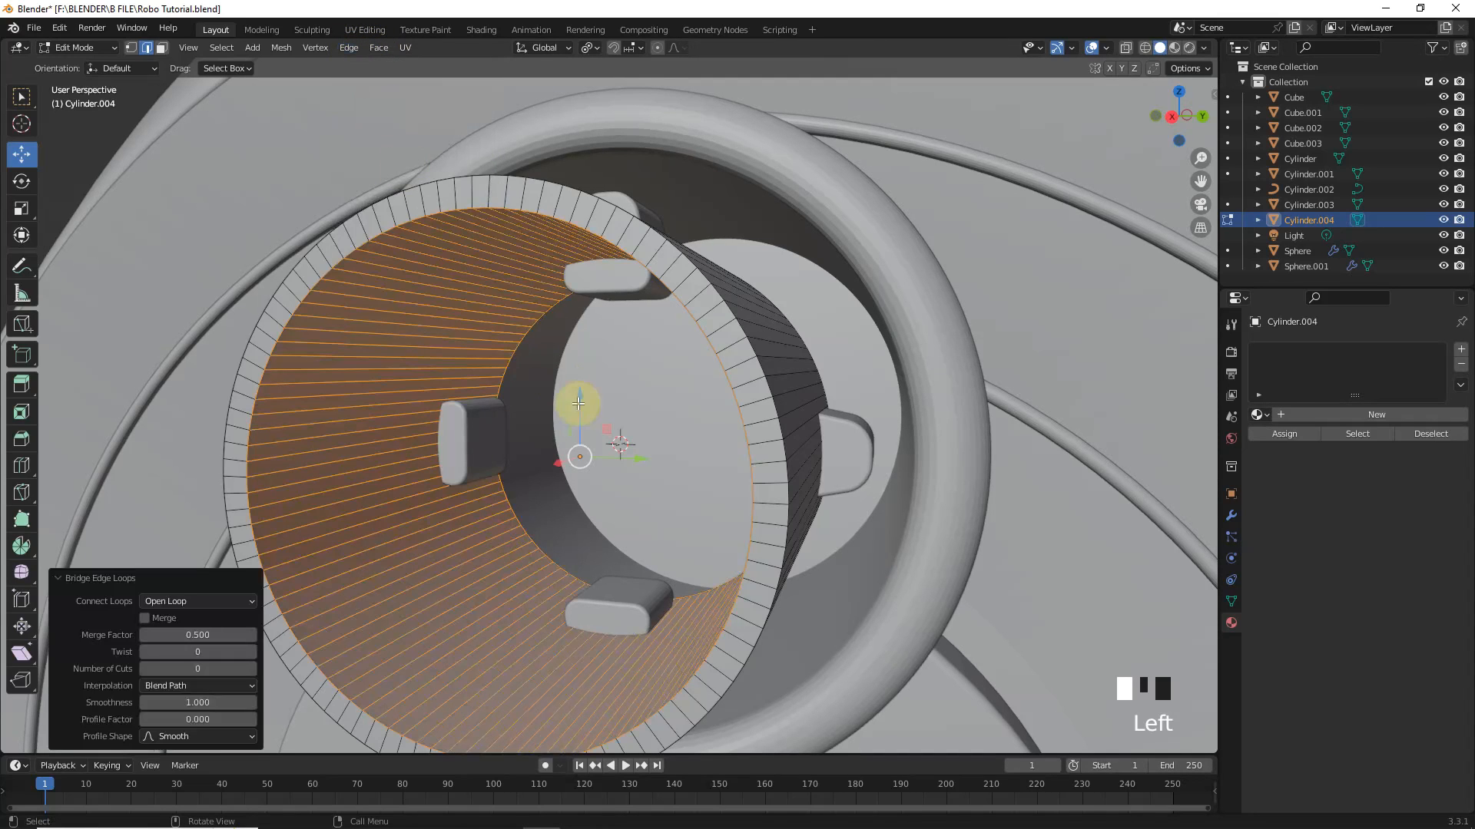
Step: Move the hollow ring back into the housing by about 0.166 m along X
key(Tab)
middle_drag(615, 435, 594, 465)
drag(501, 490, 647, 432)
middle_drag(833, 467, 936, 473)
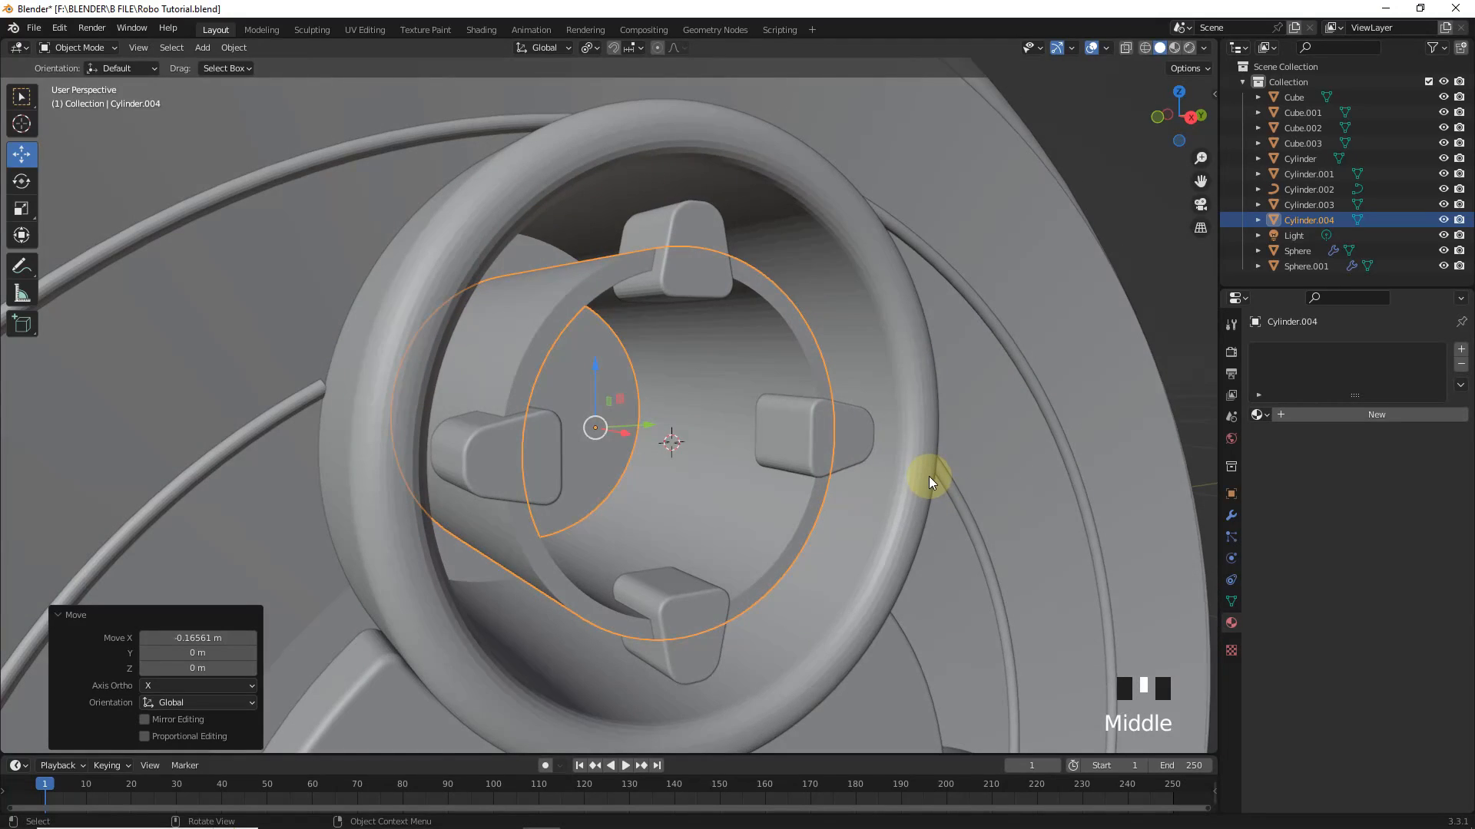
Step: Duplicate the hollow ring in place and scale the copy to about 0.71 as a smaller inner ring
key(KP_3)
key(shift+d)
key(s)
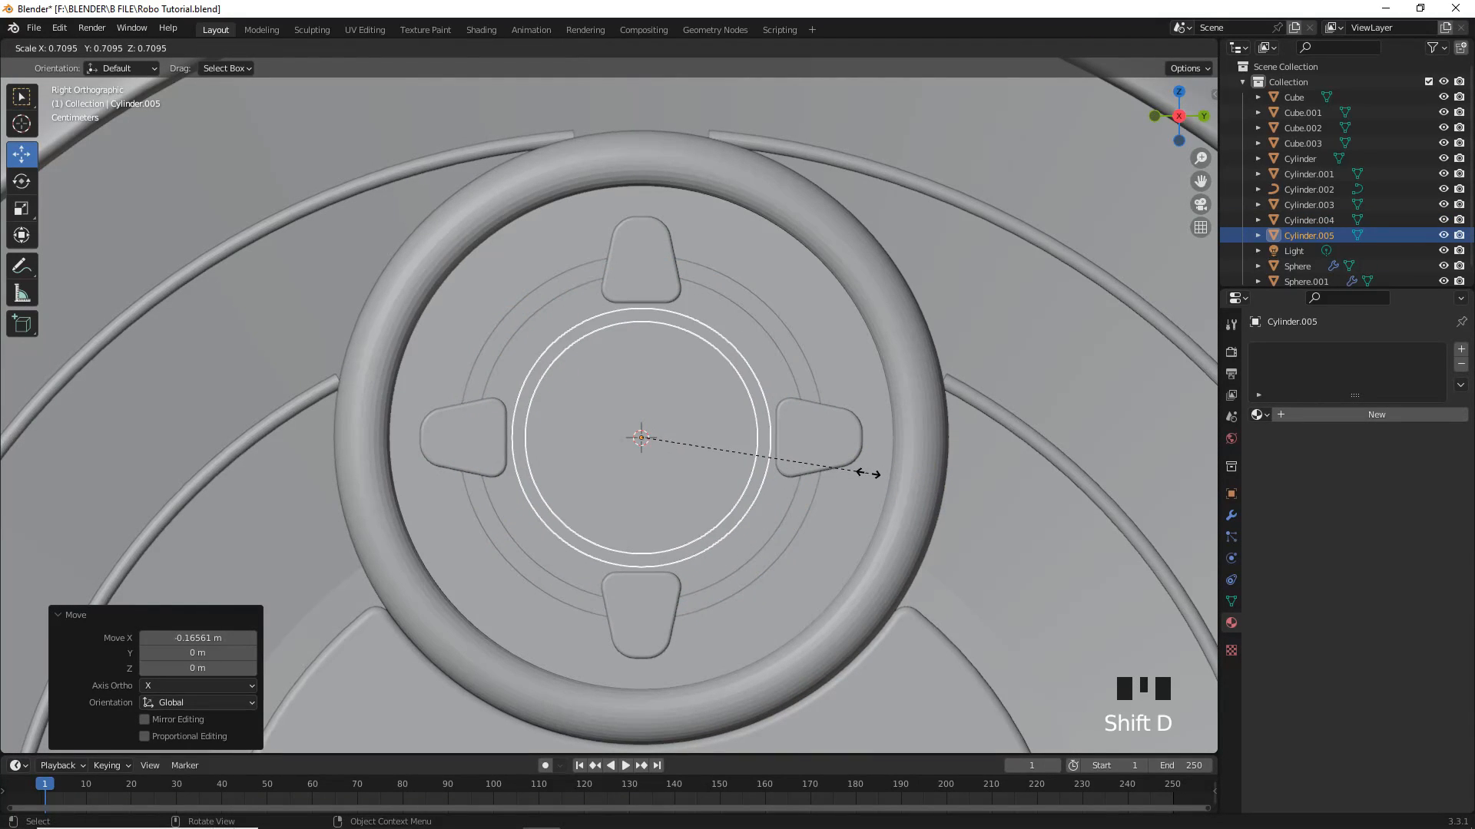
click(867, 473)
Step: Select both rings and the four blocks and scale them up slightly together
shift+click(659, 283)
shift+click(820, 442)
shift+click(646, 611)
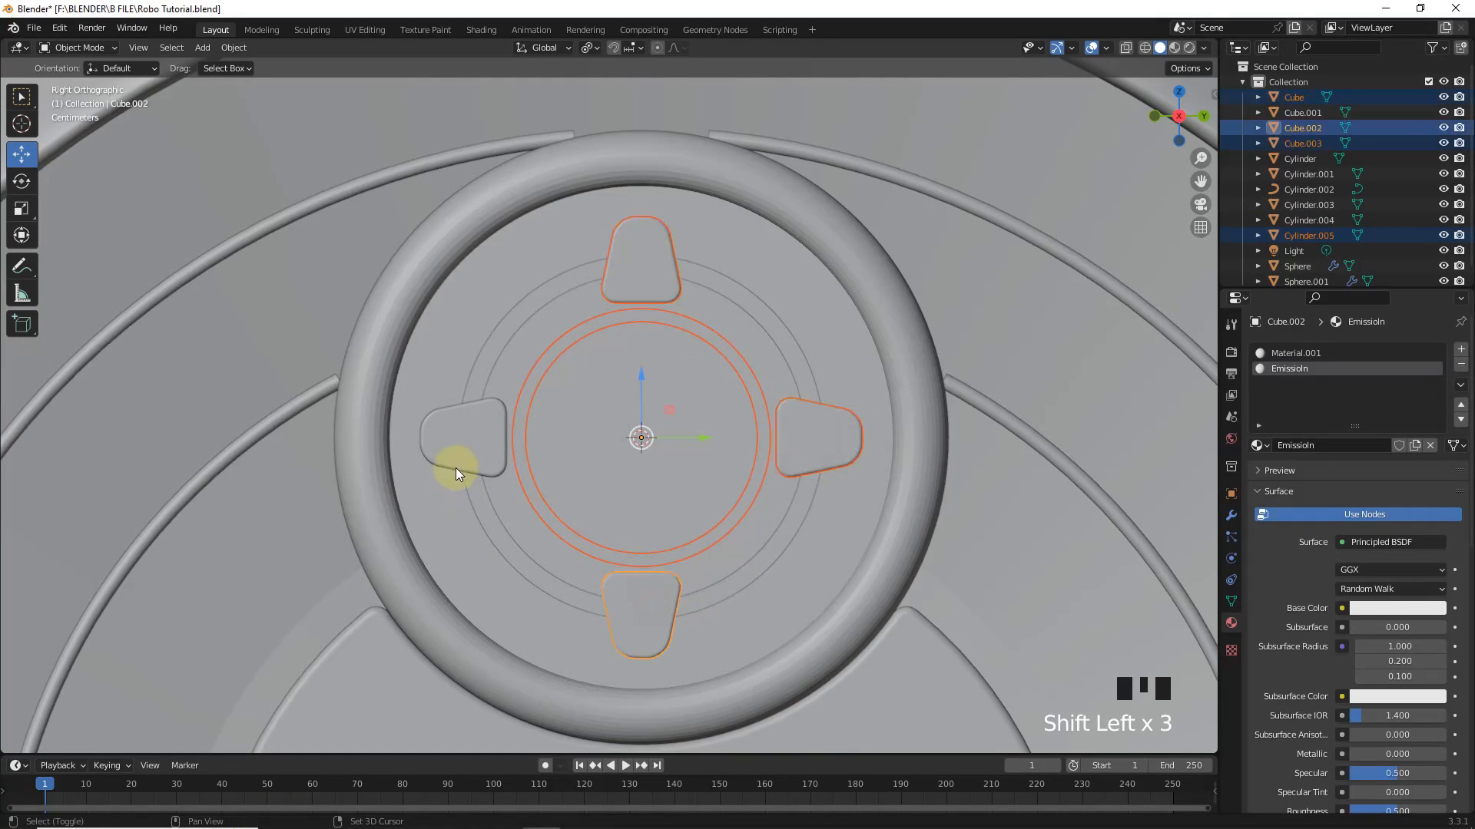
shift+click(461, 460)
shift+click(478, 501)
key(s)
click(1053, 586)
Step: Add another 100-vertex cylinder at the 3D cursor and scale it down to about 0.068
middle_drag(1053, 585, 763, 483)
click(763, 483)
key(KP_3)
key(shift+a)
click(801, 431)
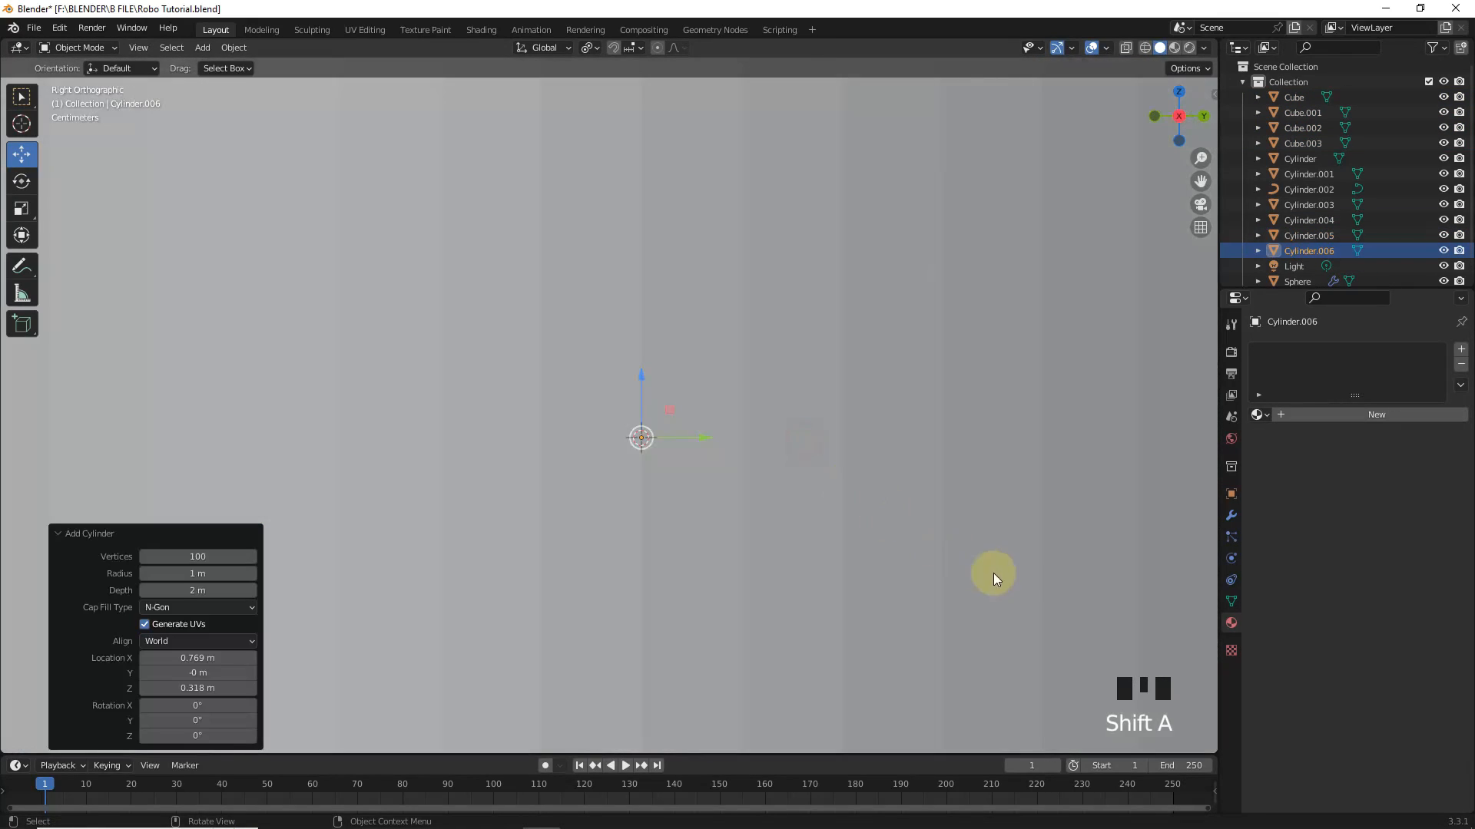
key(s)
click(658, 438)
Step: Rotate the central cylinder 90° about the Y axis and scale it by about 1.124 to fit inside the inner ring
key(r)
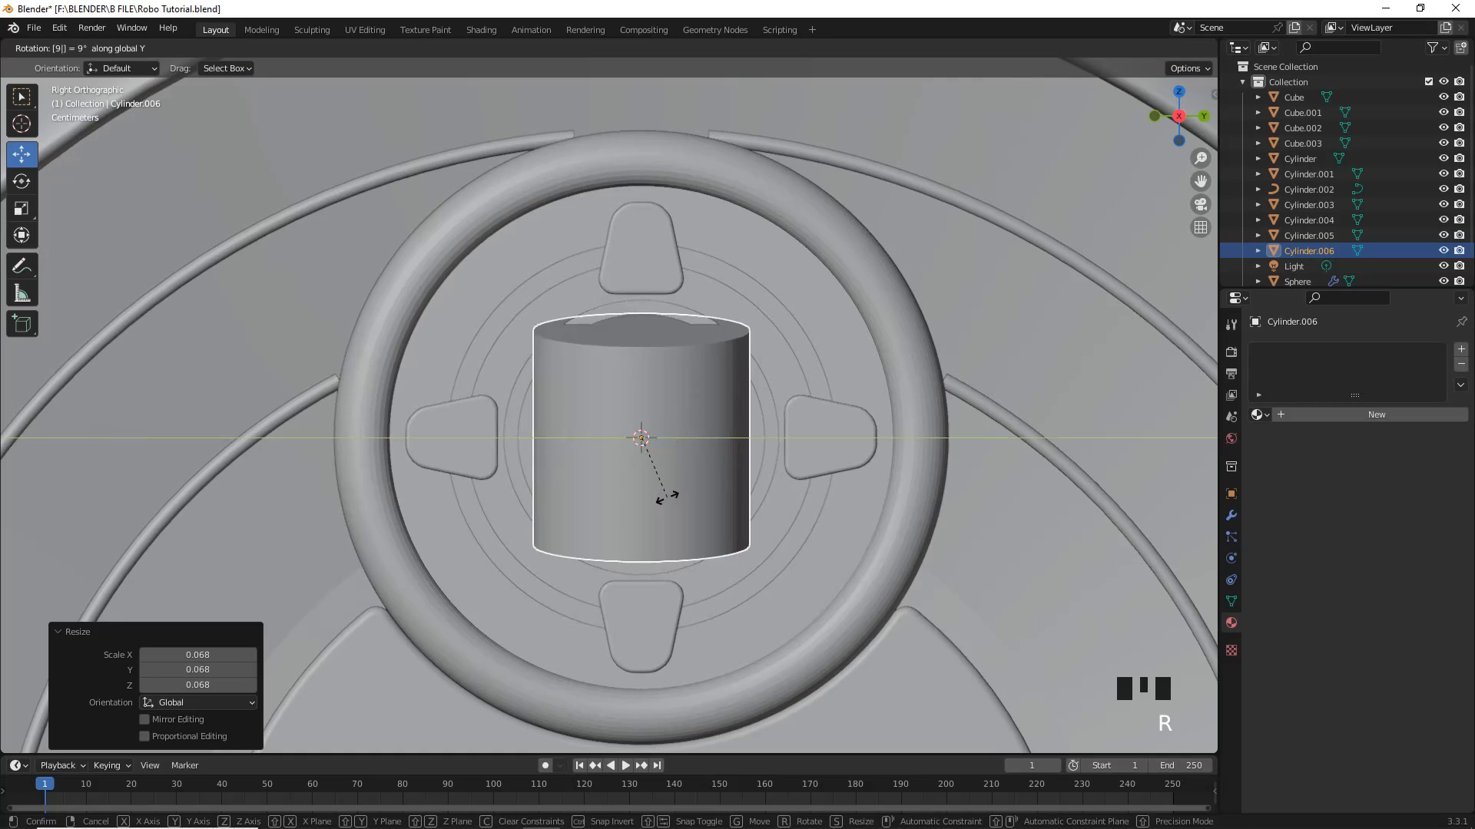
click(666, 497)
scroll(667, 497, up, 2)
key(s)
click(1047, 520)
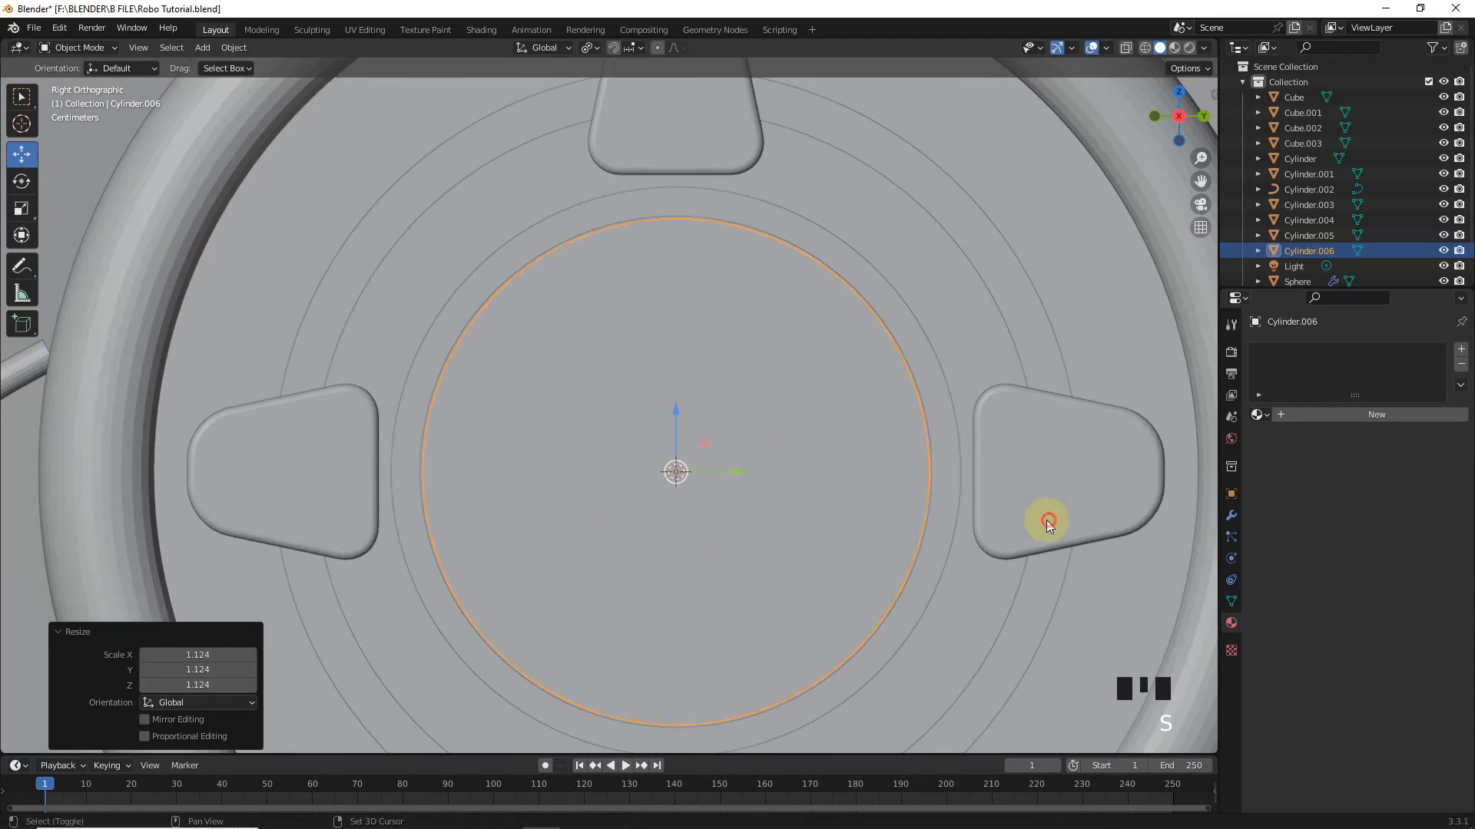
Step: Bevel the central cylinder's front edge loop by about 0.9 m with 8 segments into a domed lens
middle_drag(1046, 520, 750, 467)
key(Tab)
click(688, 497)
alt+click(872, 593)
key(ctrl+b)
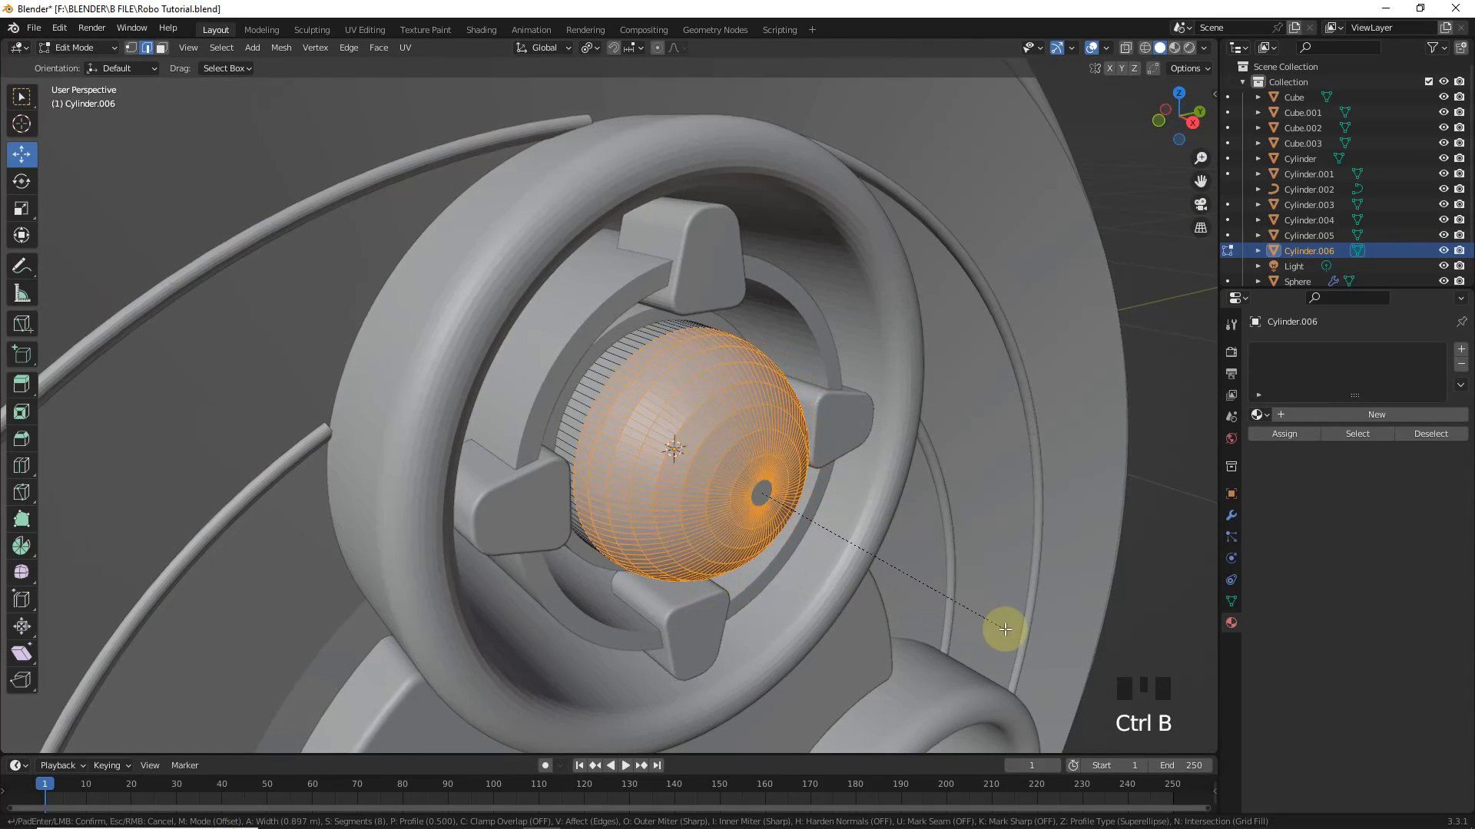
click(1010, 630)
Step: Move the domed lens back along X into the inner ring and shade it smooth
key(Tab)
drag(722, 476, 699, 416)
click(233, 47)
click(268, 384)
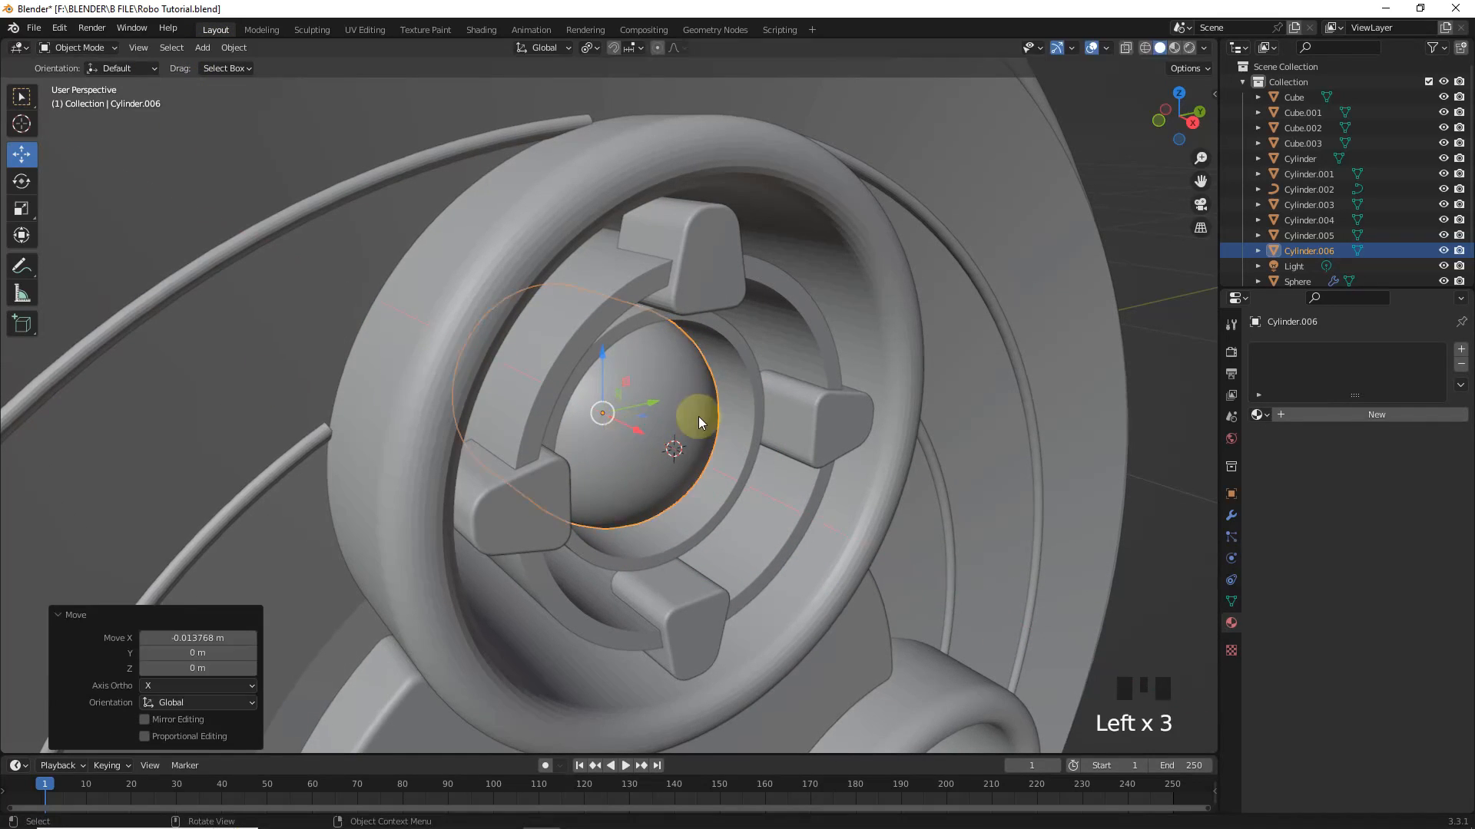
Step: Inset the front face loop of the outer ring around the domed lens by 0.02816 m
middle_drag(699, 416, 659, 444)
click(705, 344)
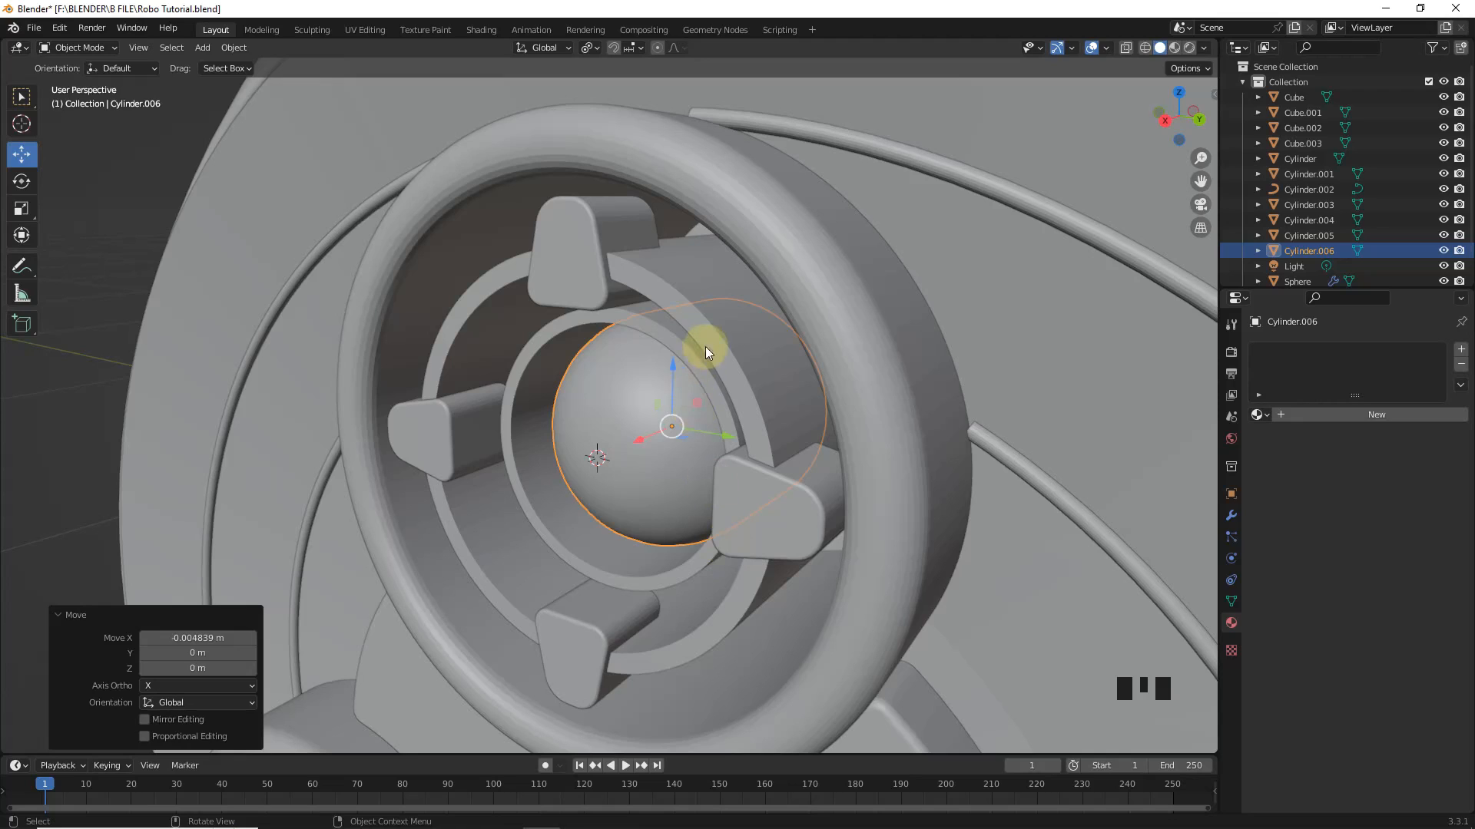
key(Tab)
alt+click(684, 339)
click(162, 49)
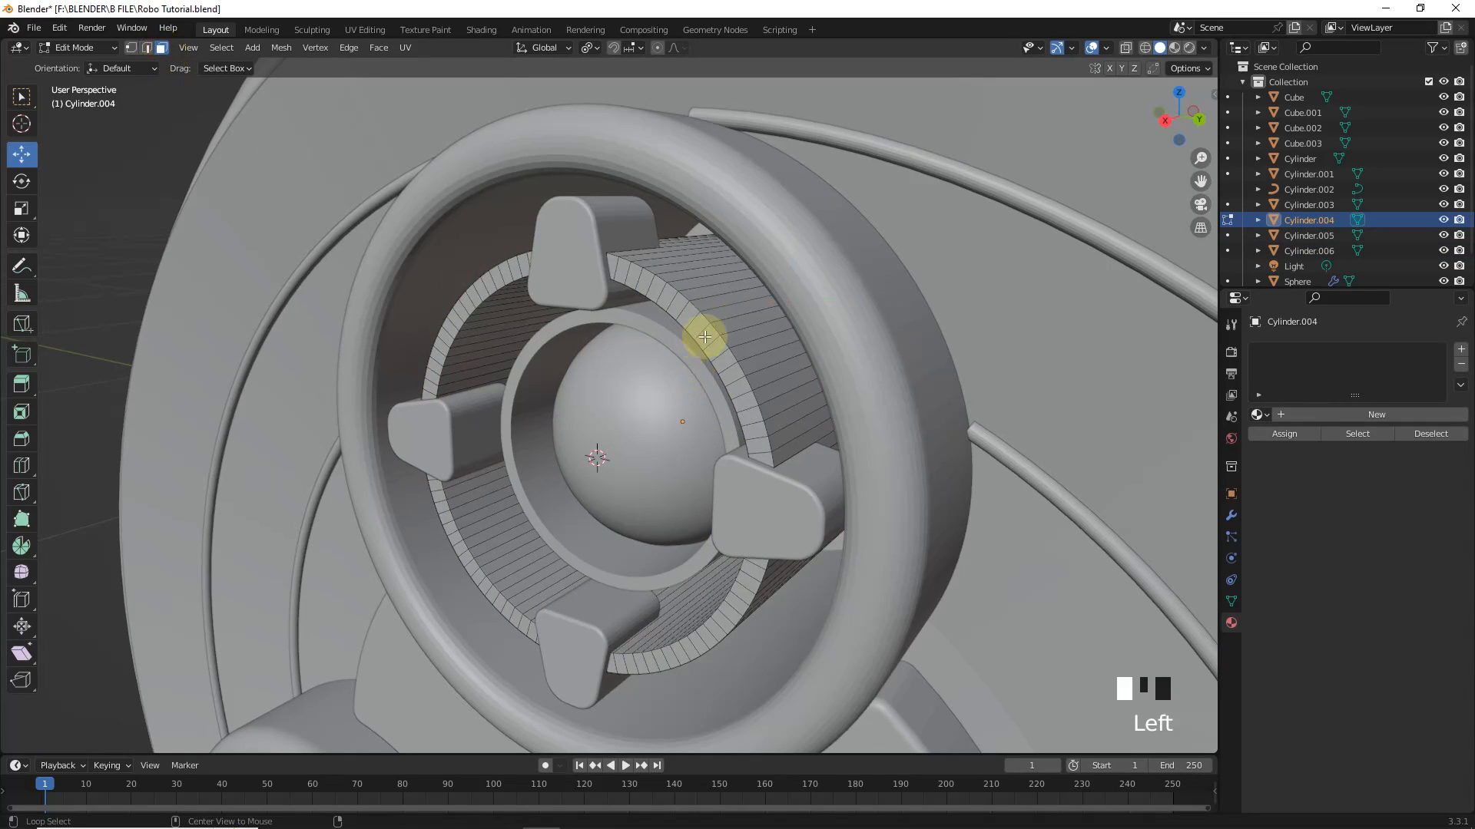
alt+click(712, 347)
key(i)
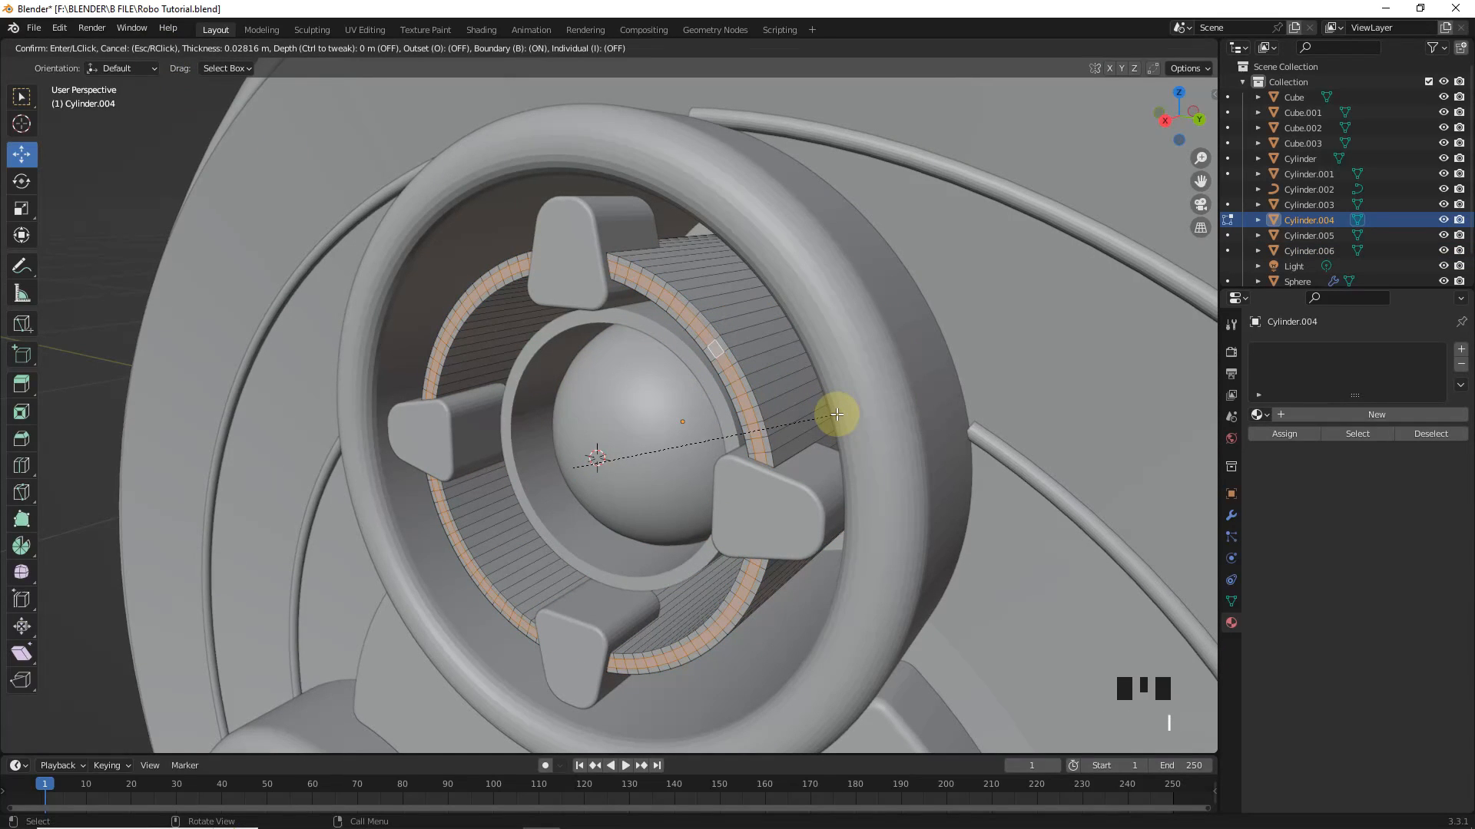
click(836, 415)
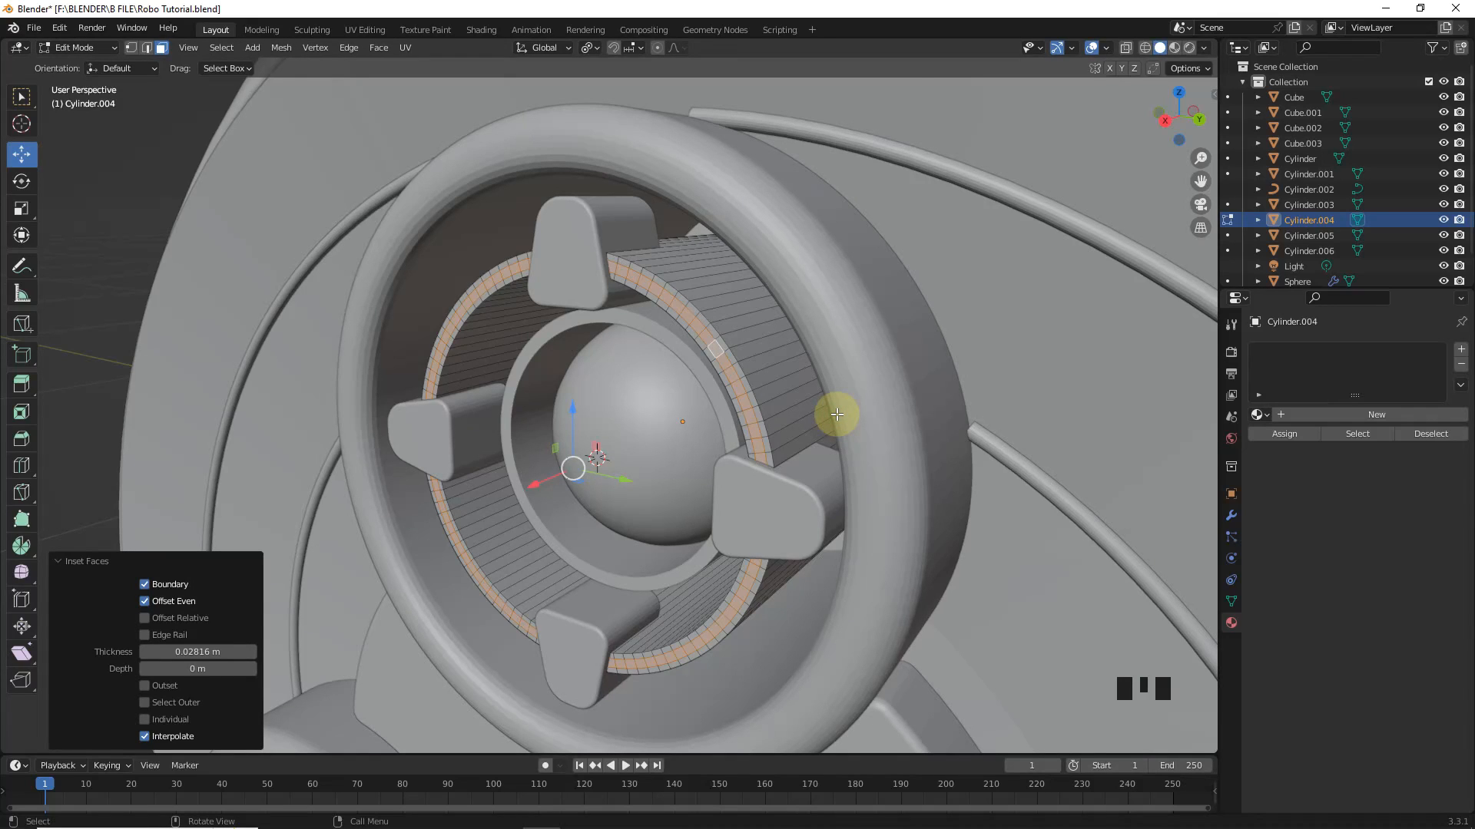
Step: Select the four arcs of inset faces lying between the blocks on the outer ring's front
key(KP_3)
scroll(606, 343, up, 2)
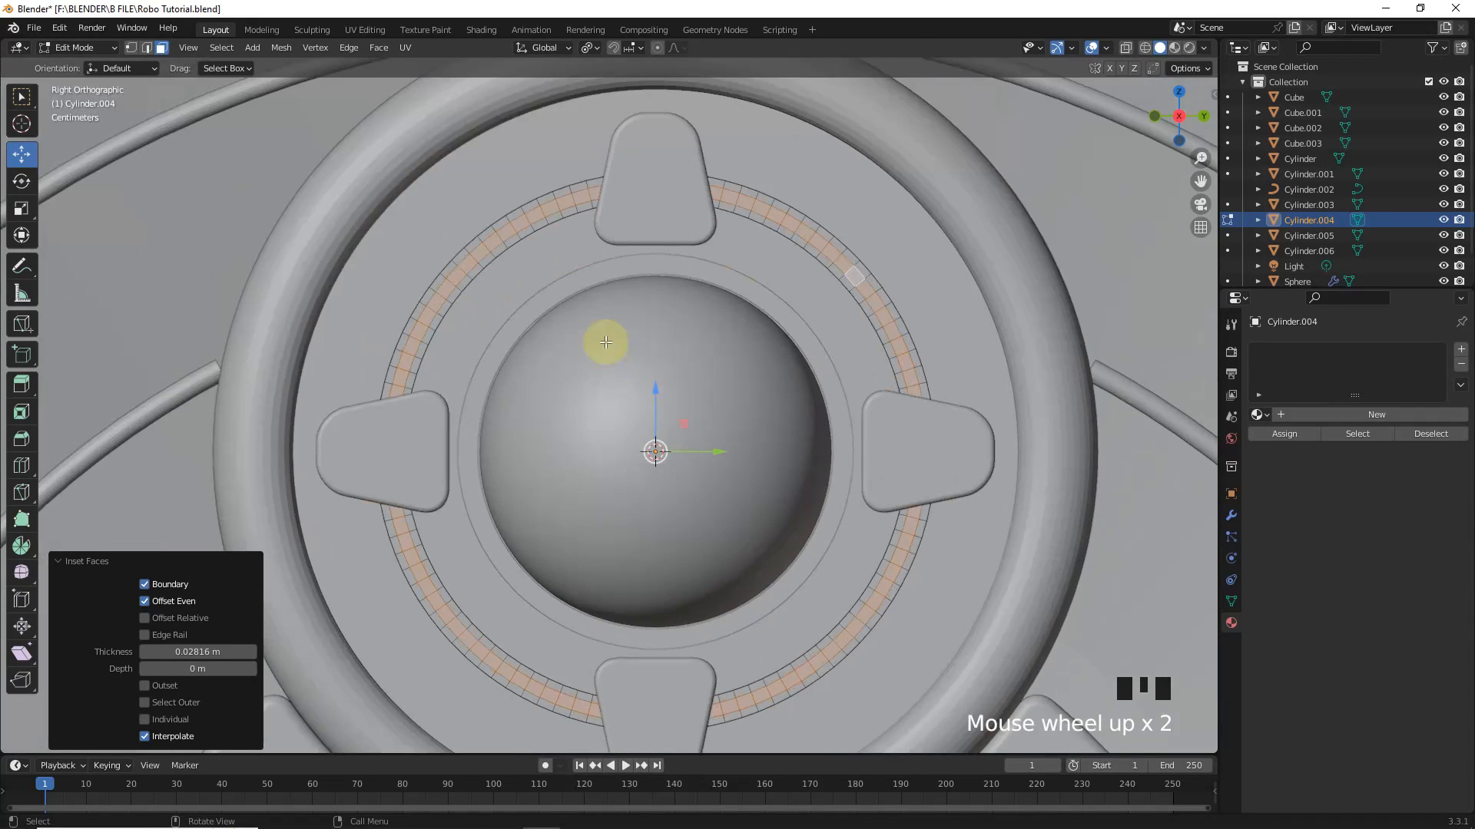
click(569, 203)
ctrl+click(406, 361)
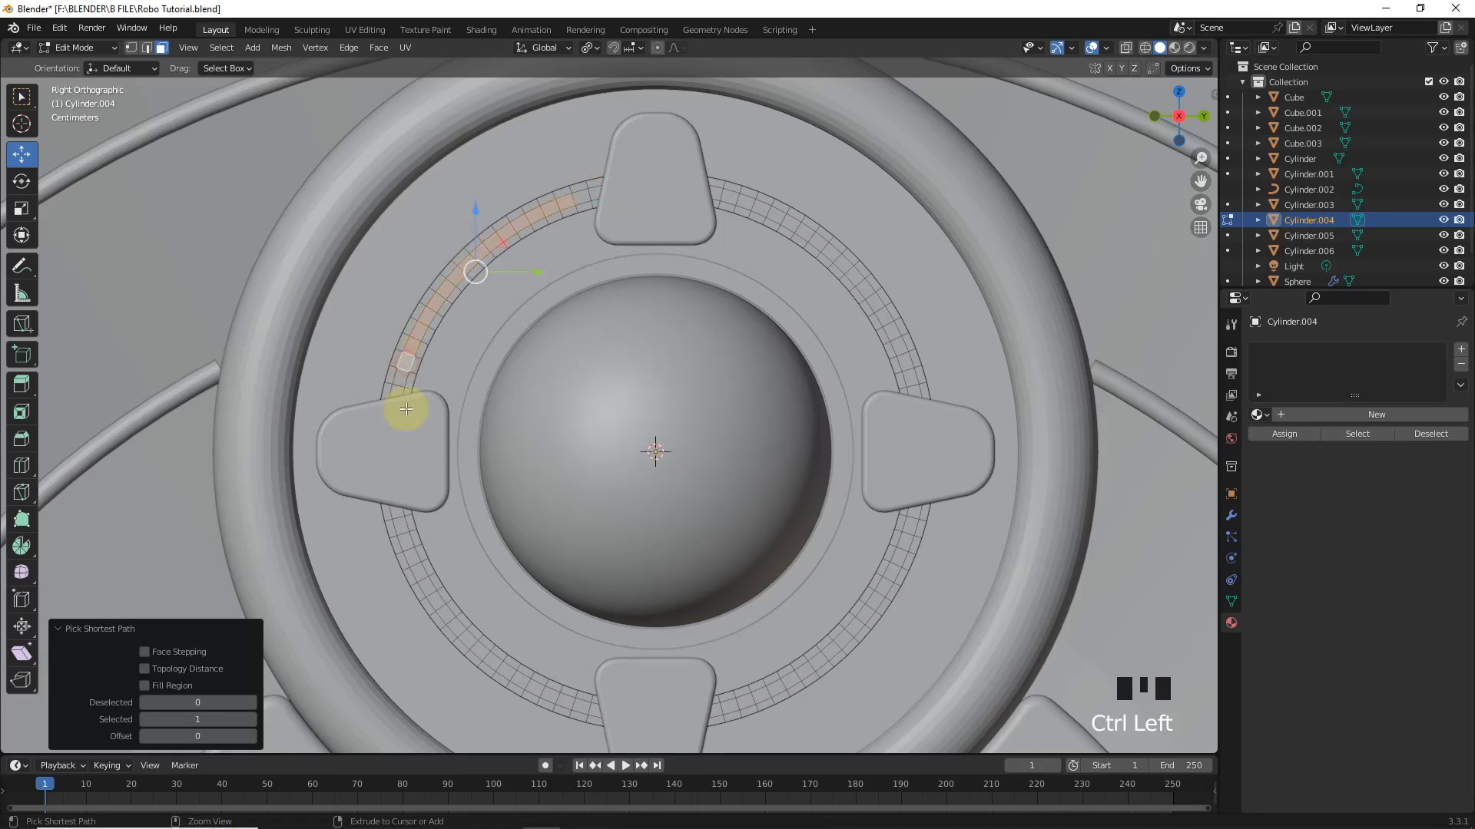
shift+click(405, 537)
ctrl+click(567, 705)
shift+click(743, 704)
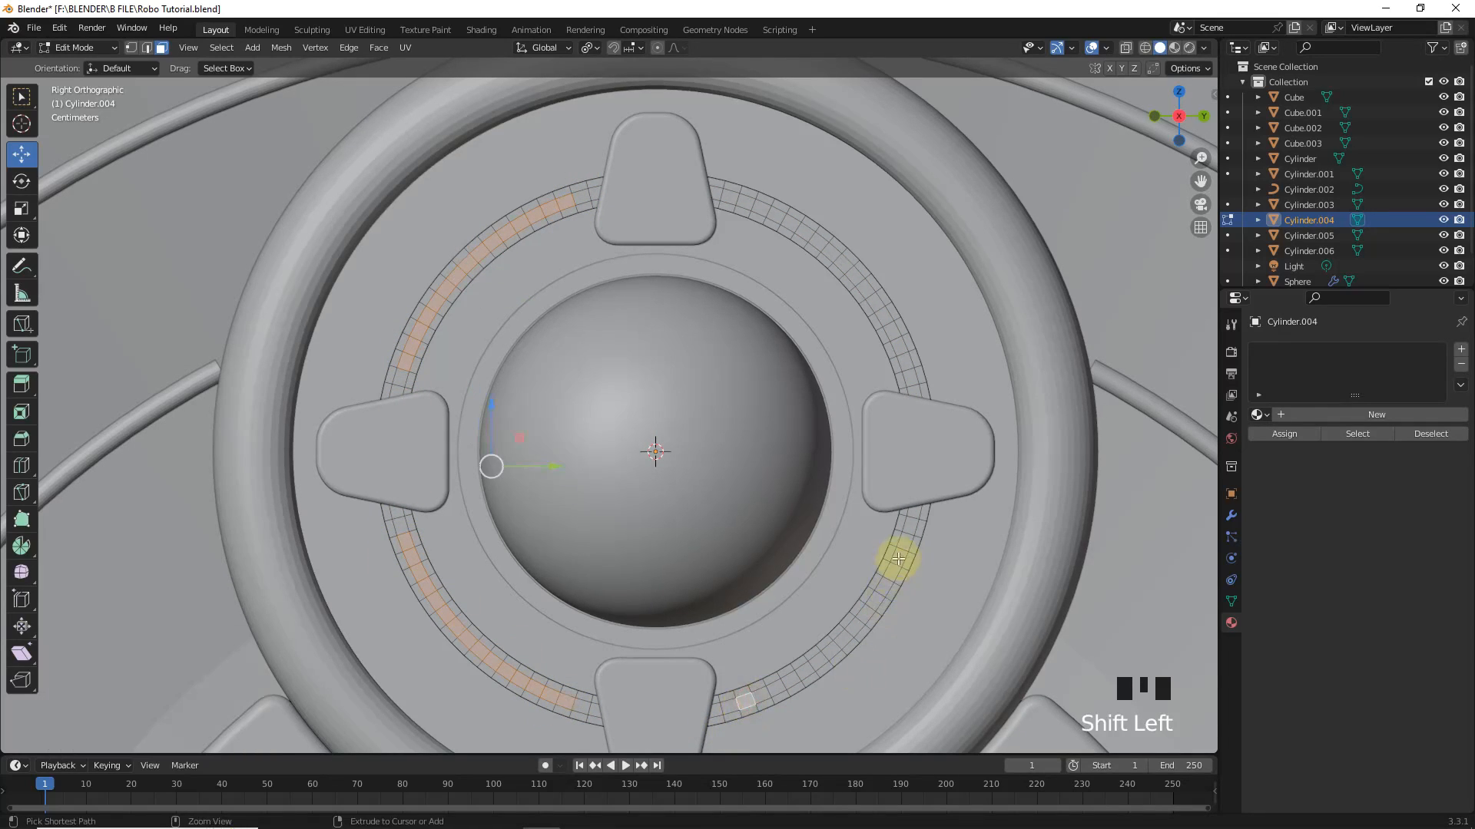
ctrl+click(903, 543)
shift+click(908, 367)
ctrl+click(745, 202)
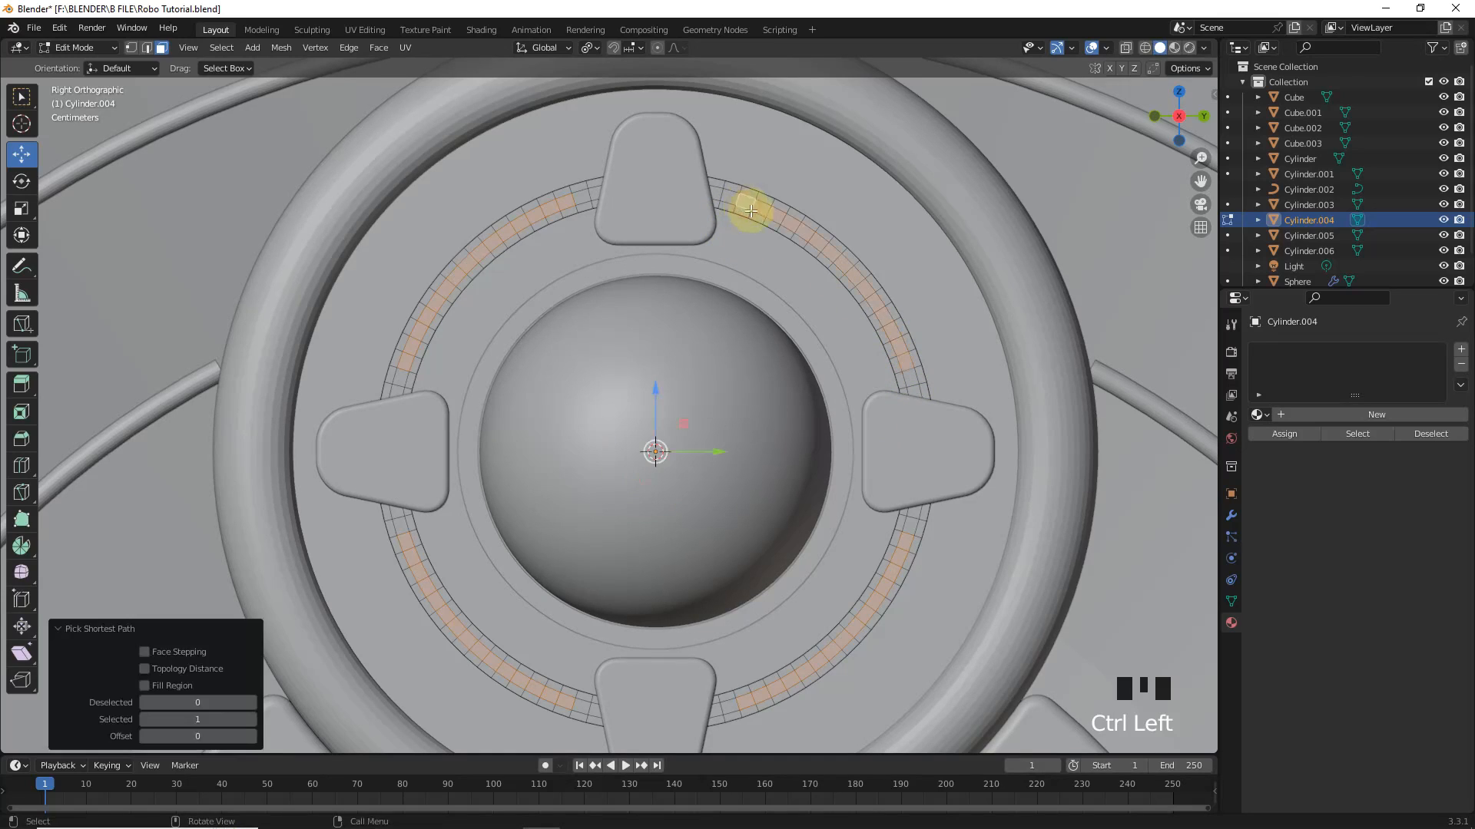
Step: Add a base material and the EmissioIn material to the outer ring, assigning EmissioIn to the selected arc faces
click(1460, 350)
click(1460, 350)
click(1262, 446)
click(1274, 468)
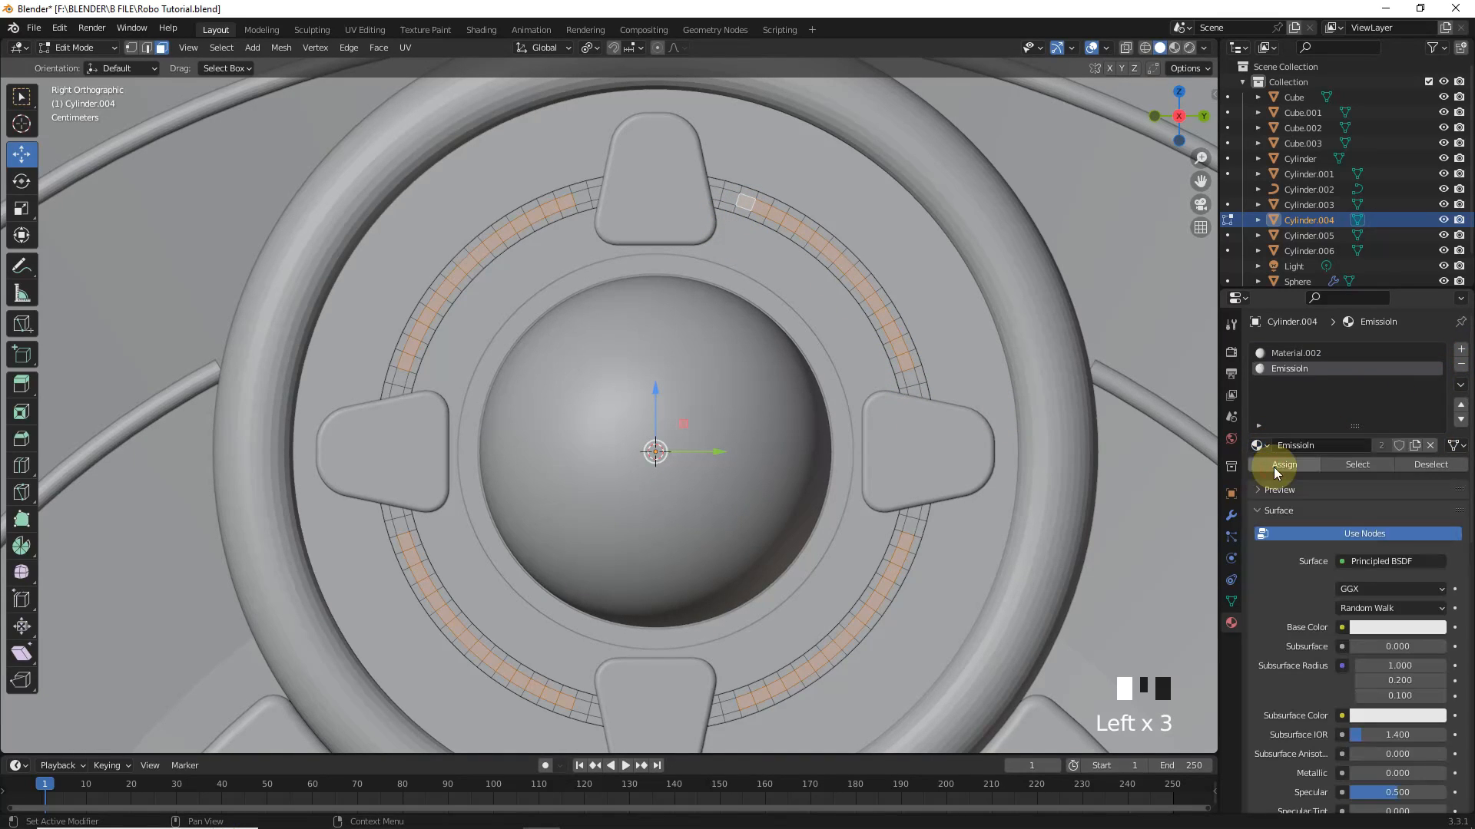
Step: Bevel the outer ring's front inner and outer edge loops
middle_drag(833, 437, 865, 441)
scroll(866, 441, up, 1)
key(2)
alt+click(463, 181)
scroll(974, 504, down, 2)
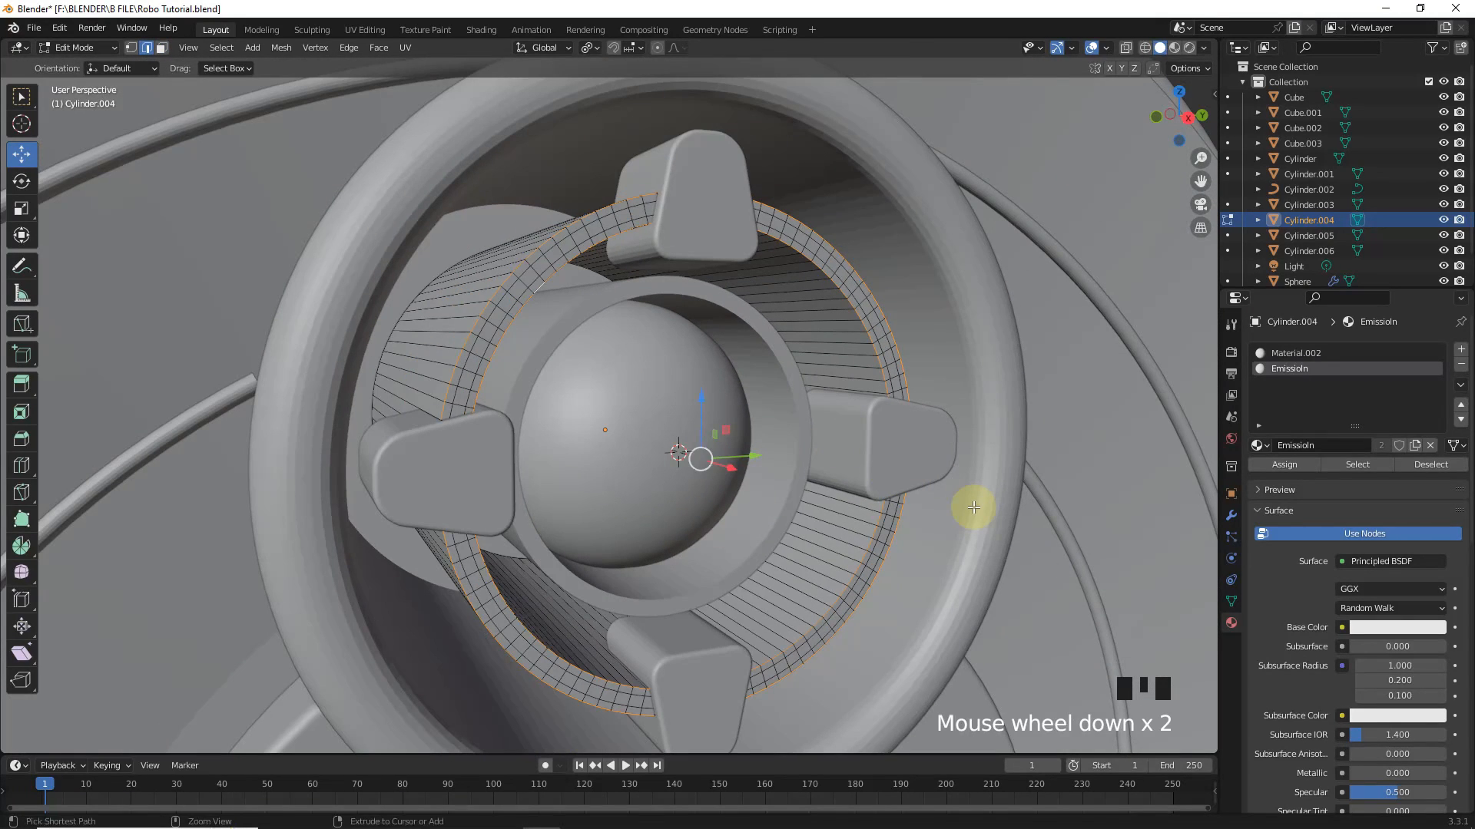
key(ctrl+b)
click(1014, 529)
key(Tab)
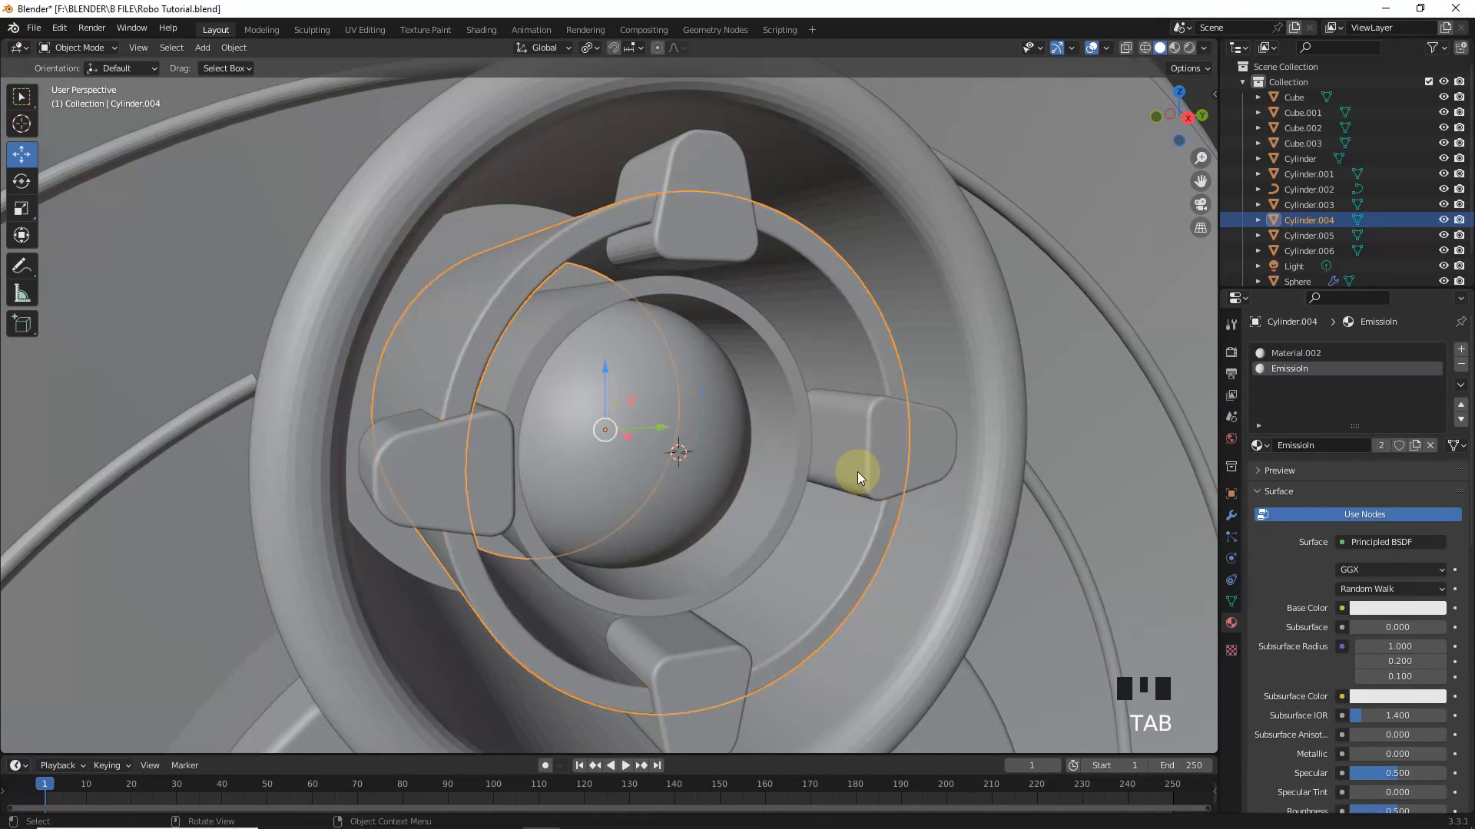
Step: Add two centred loop cuts around the front rim of the inner ring
click(730, 306)
key(Tab)
scroll(786, 341, up, 1)
click(786, 341)
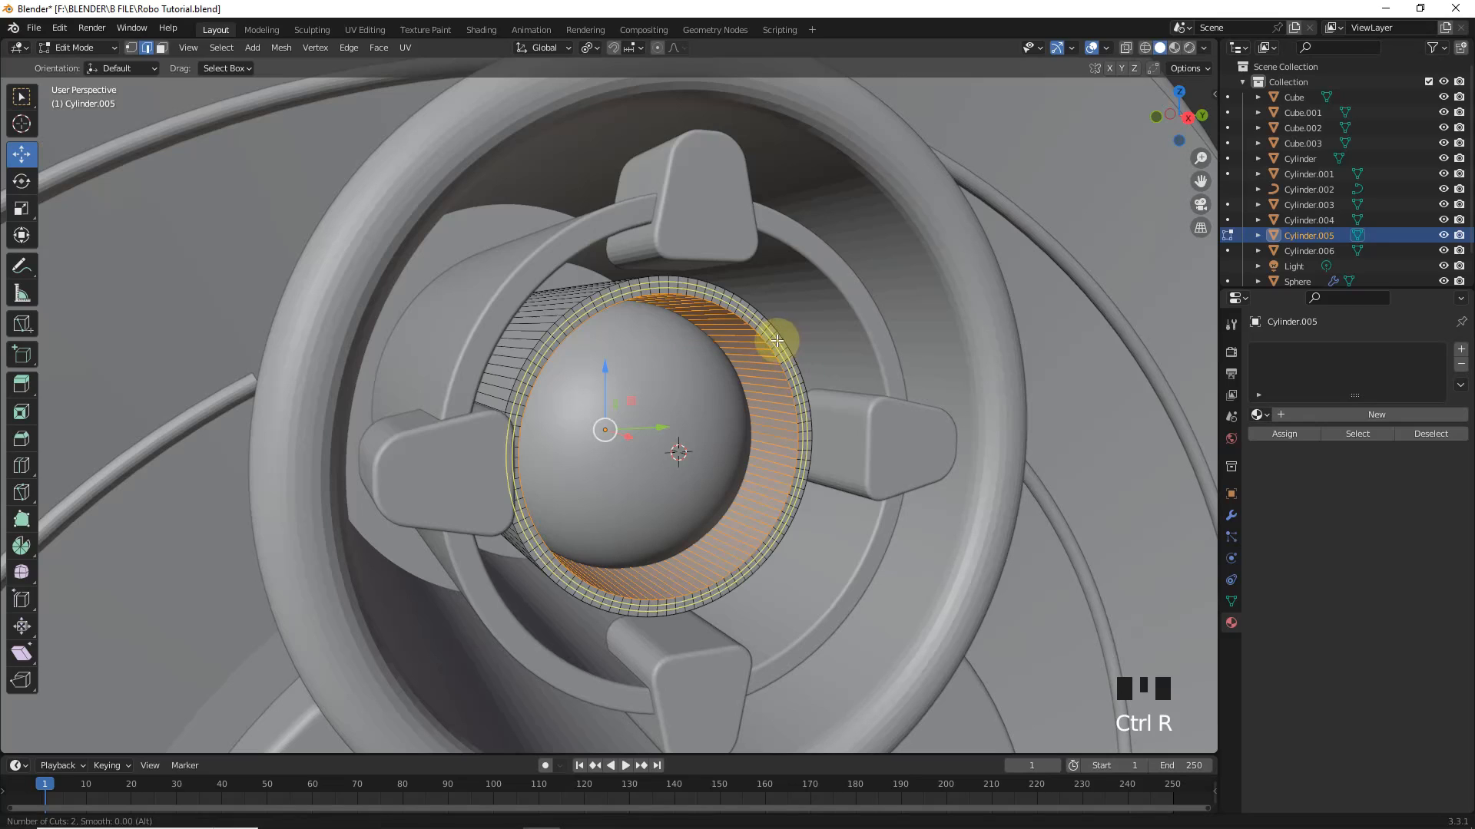
right_click(782, 336)
Step: Give the inner ring a new base material and assign EmissioIn to the middle face loop of its front rim
click(166, 51)
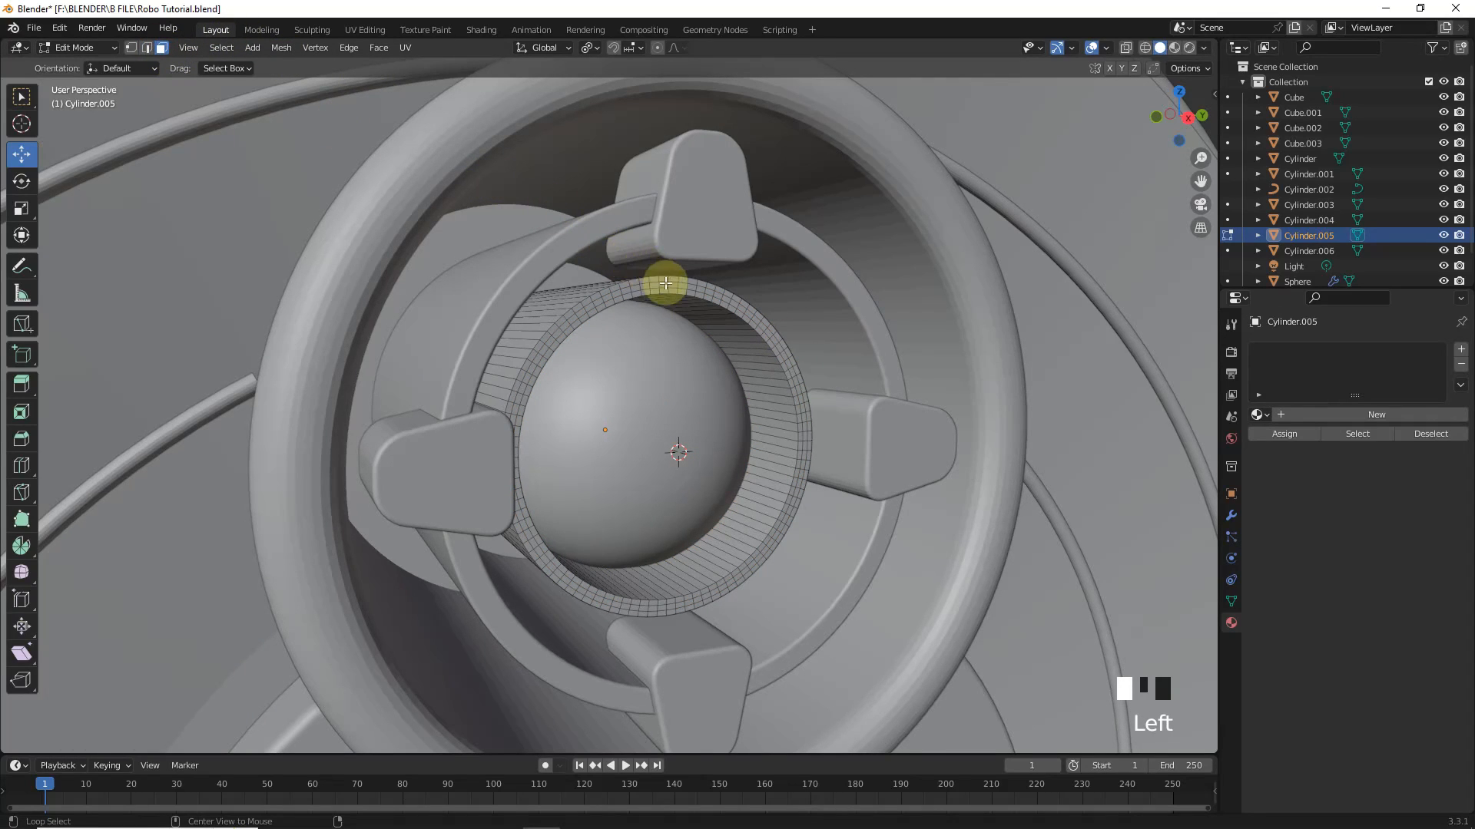
click(1386, 414)
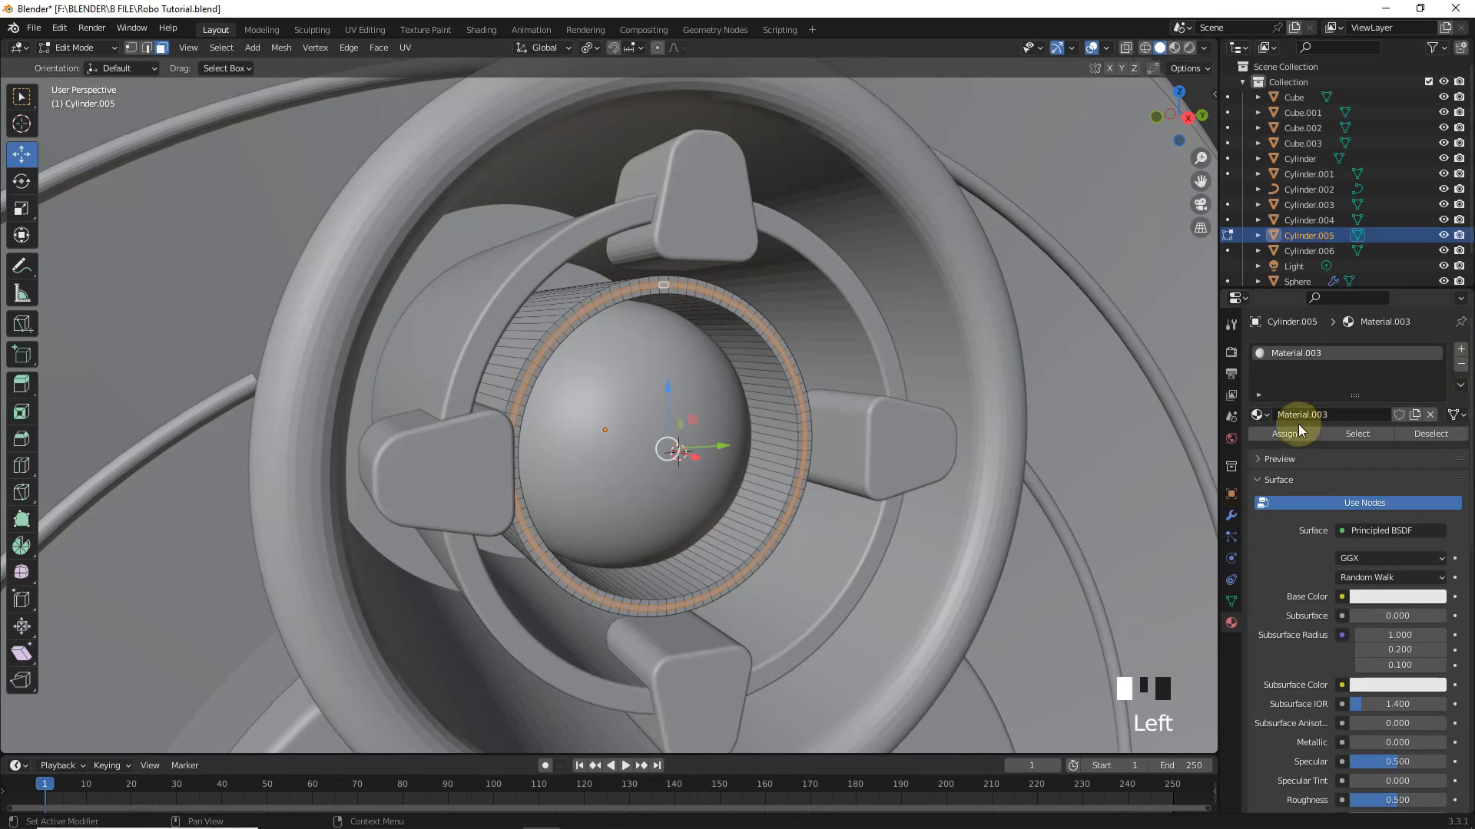
click(1462, 354)
click(1259, 447)
click(1286, 465)
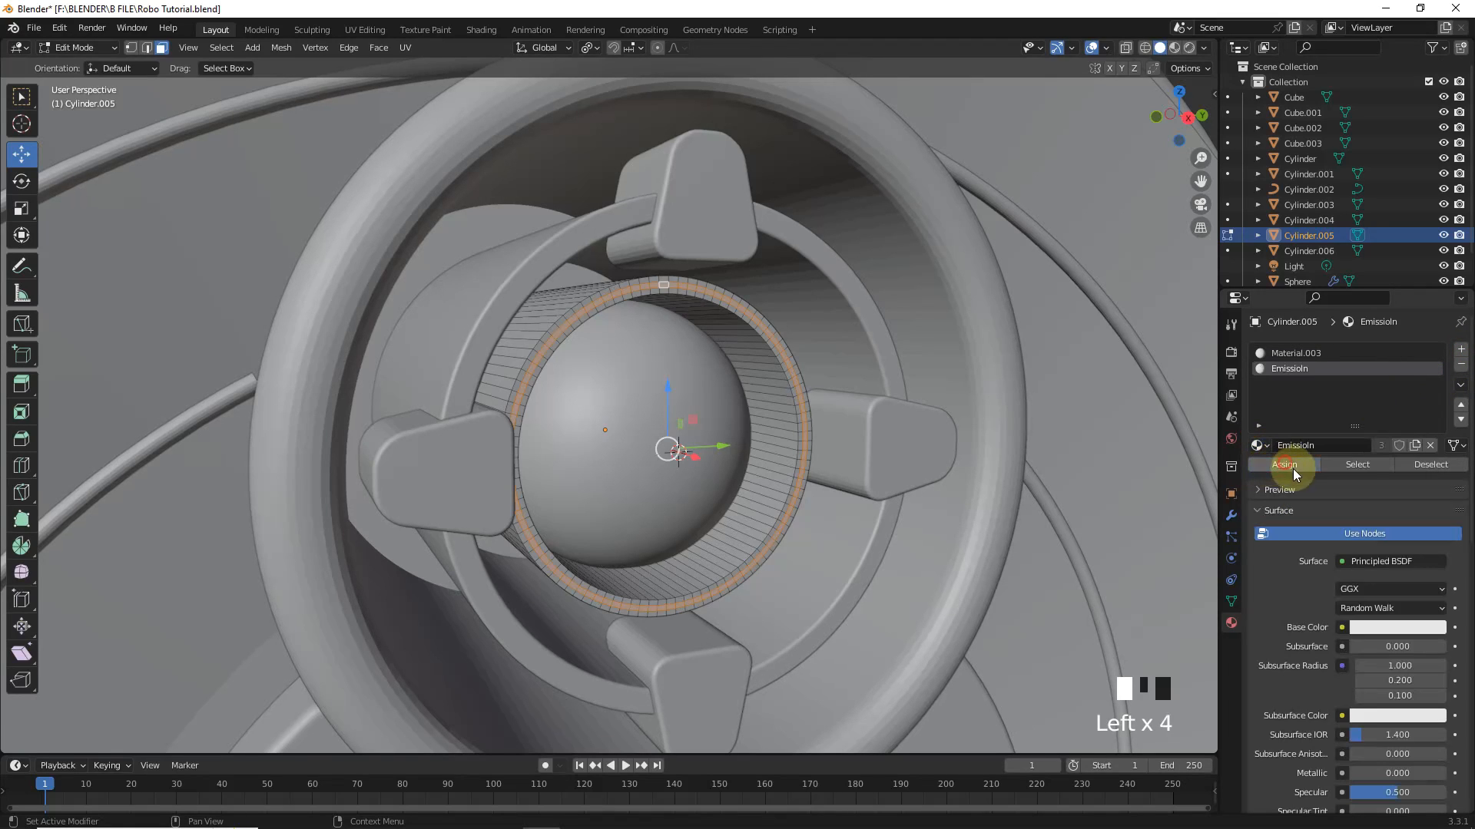
click(1358, 466)
Step: Bevel the inner ring's front inner and outer edge loops
click(146, 48)
alt+click(572, 313)
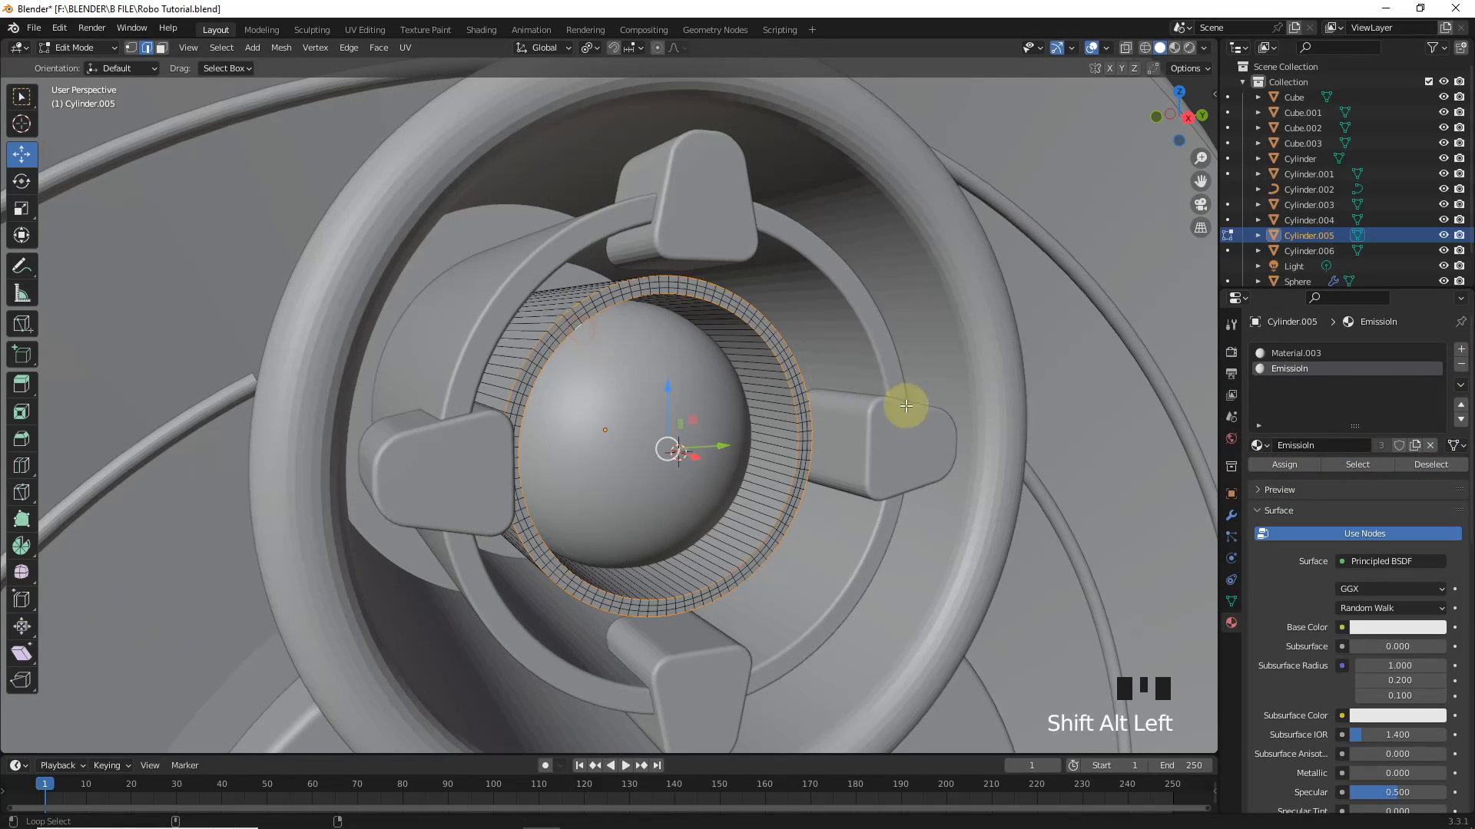
click(958, 429)
key(Tab)
Step: Snap the 3D cursor to the central plate between the three large cylinders
key(KP_3)
click(675, 487)
key(shift+s)
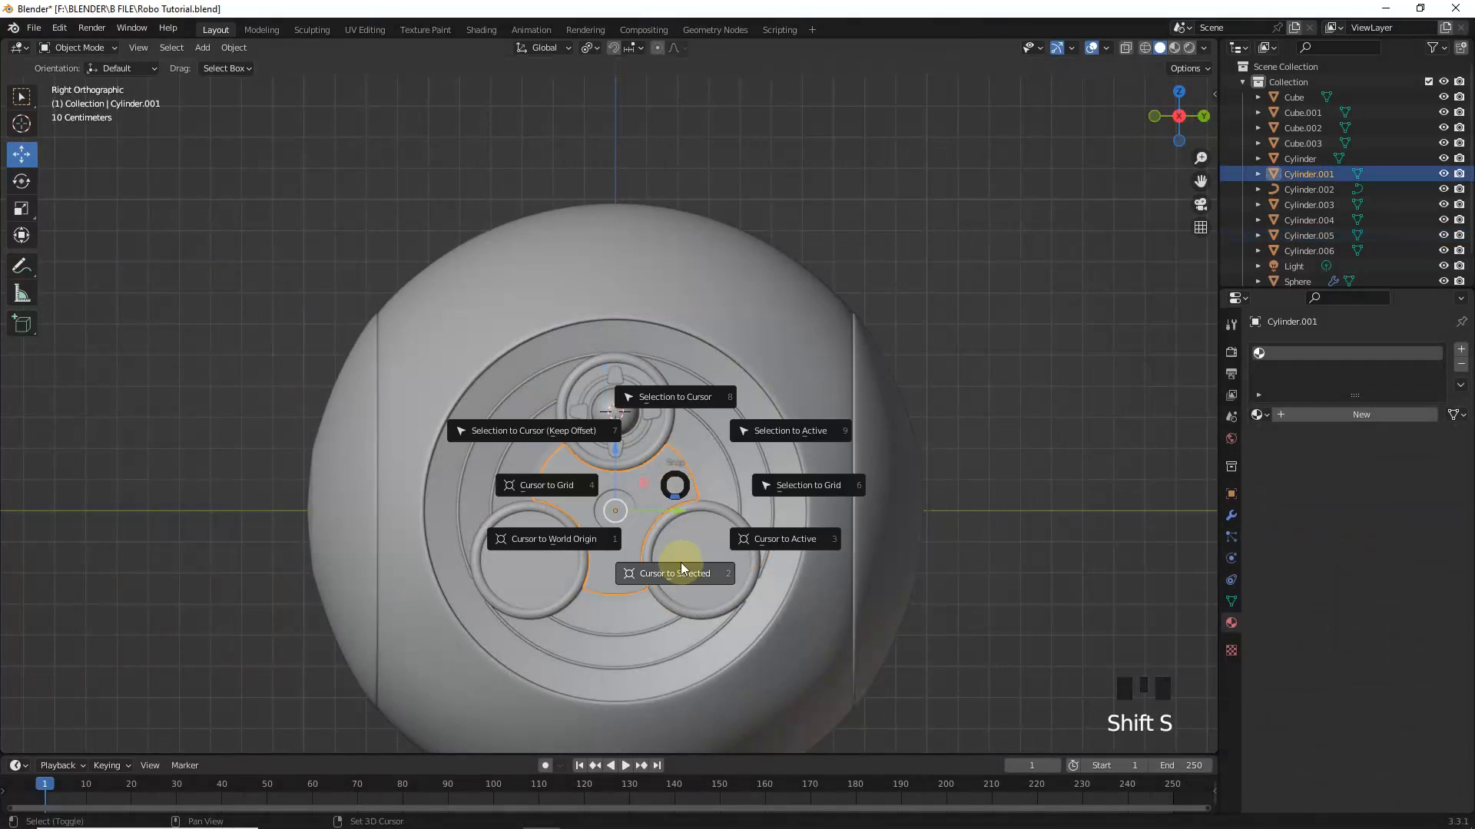
click(682, 569)
Step: Add a cube at the 3D cursor, scale it down and lower it along Z to the central plate's lower edge
scroll(847, 568, up, 3)
shift+middle_drag(846, 567, 881, 375)
key(shift+a)
click(789, 314)
key(s)
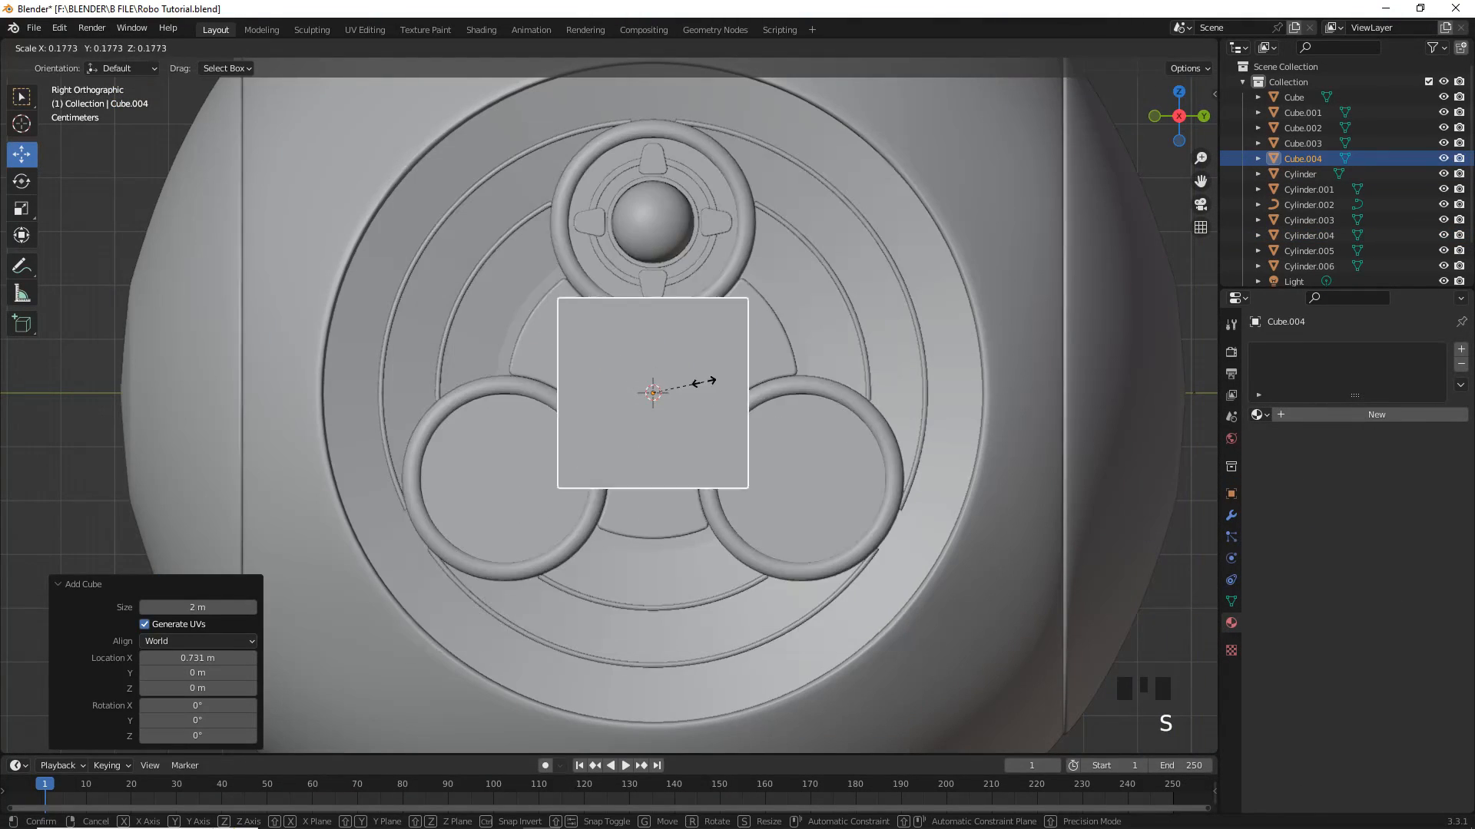
click(682, 392)
key(s)
click(804, 494)
drag(653, 332, 651, 472)
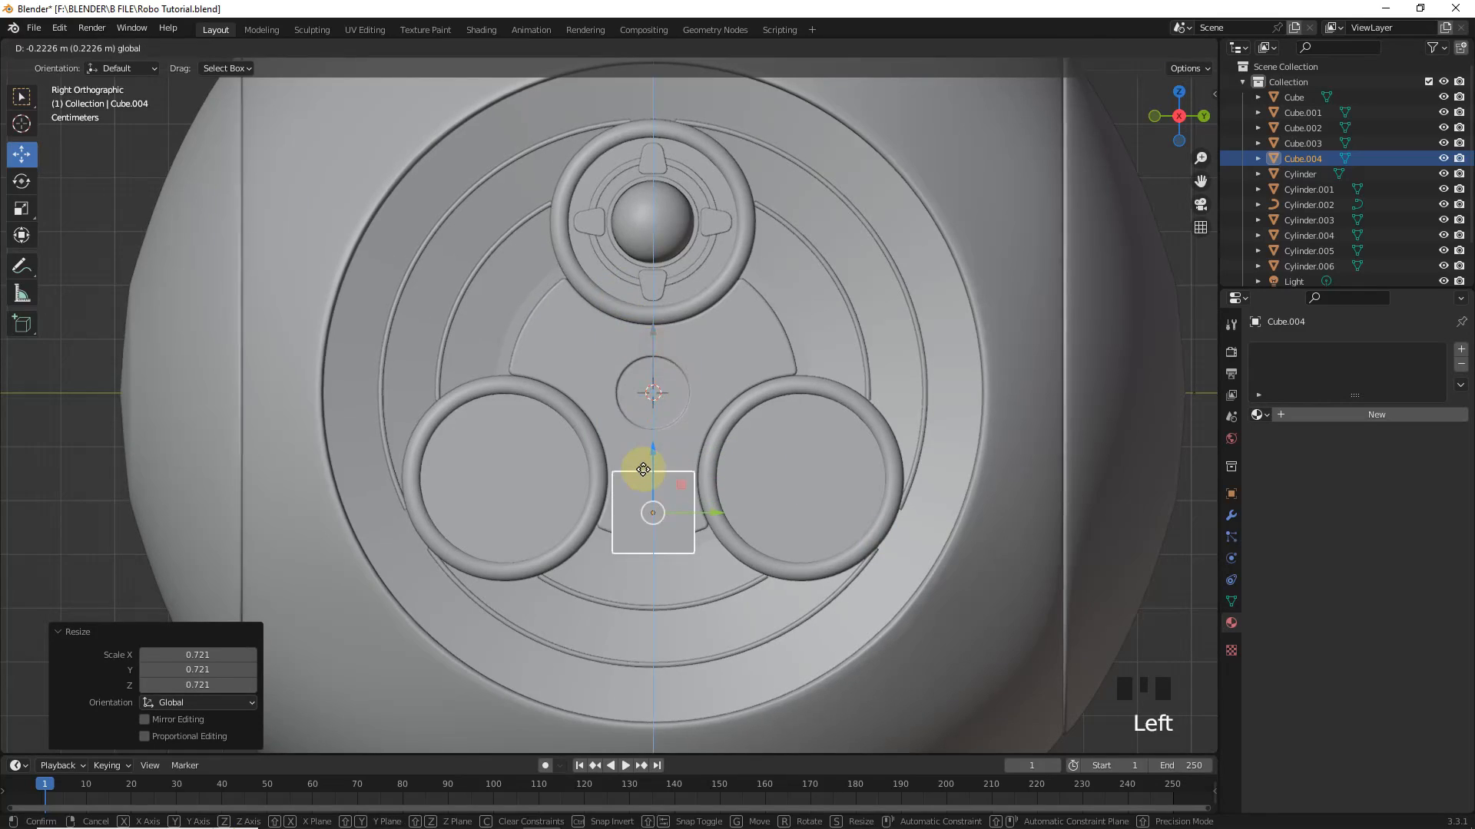
Step: Scale the cube by 0.84 and again by about 0.585 into a small block on the plate's lower edge
key(s)
click(943, 559)
click(1143, 49)
scroll(866, 411, up, 3)
shift+middle_drag(866, 411, 841, 252)
key(s)
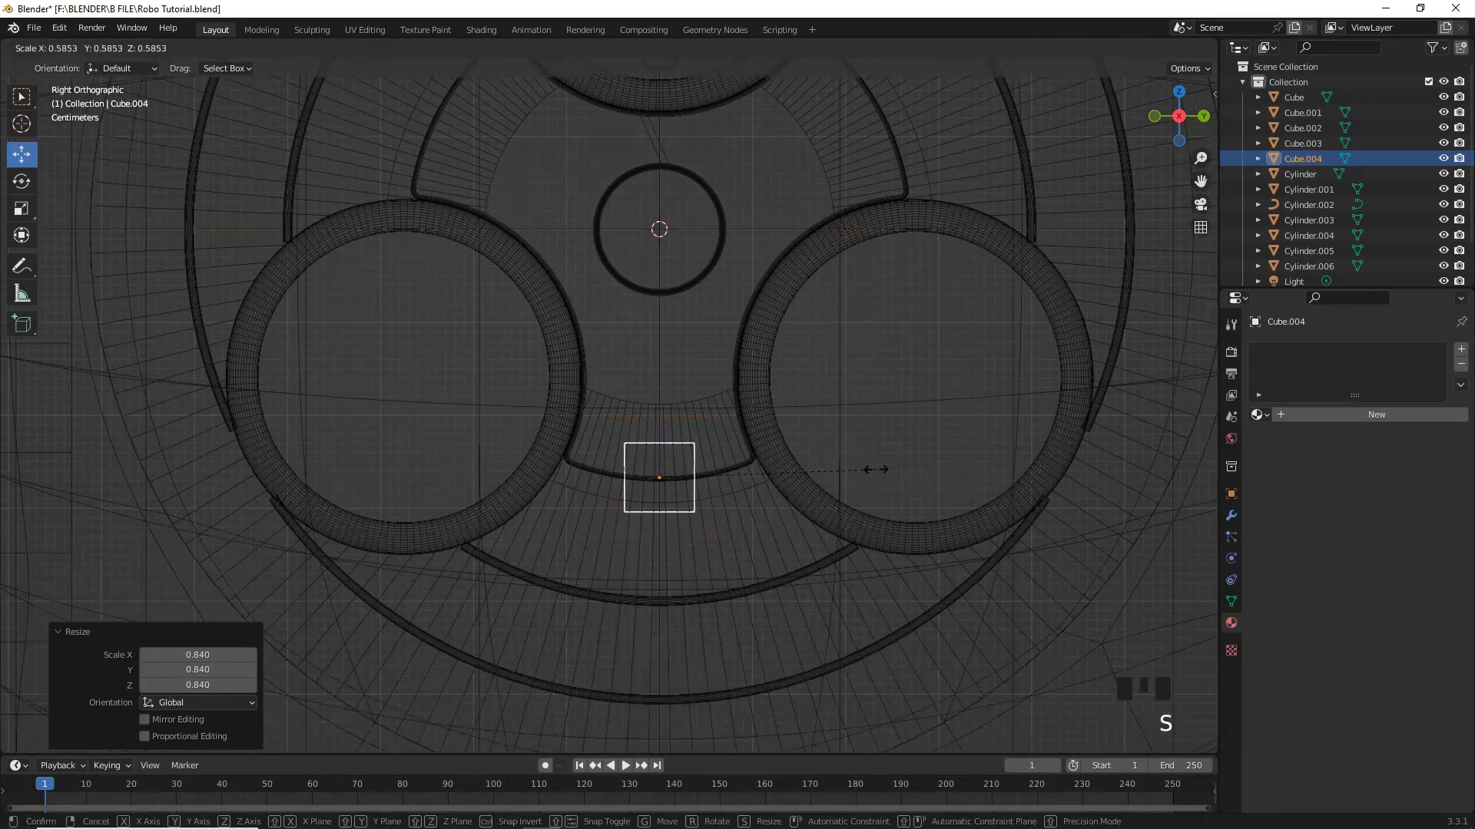
click(874, 468)
Step: Taper the block by scaling its upper vertices to about 0.67 along Y
scroll(860, 466, up, 3)
key(Tab)
drag(581, 427, 946, 507)
key(s)
key(x)
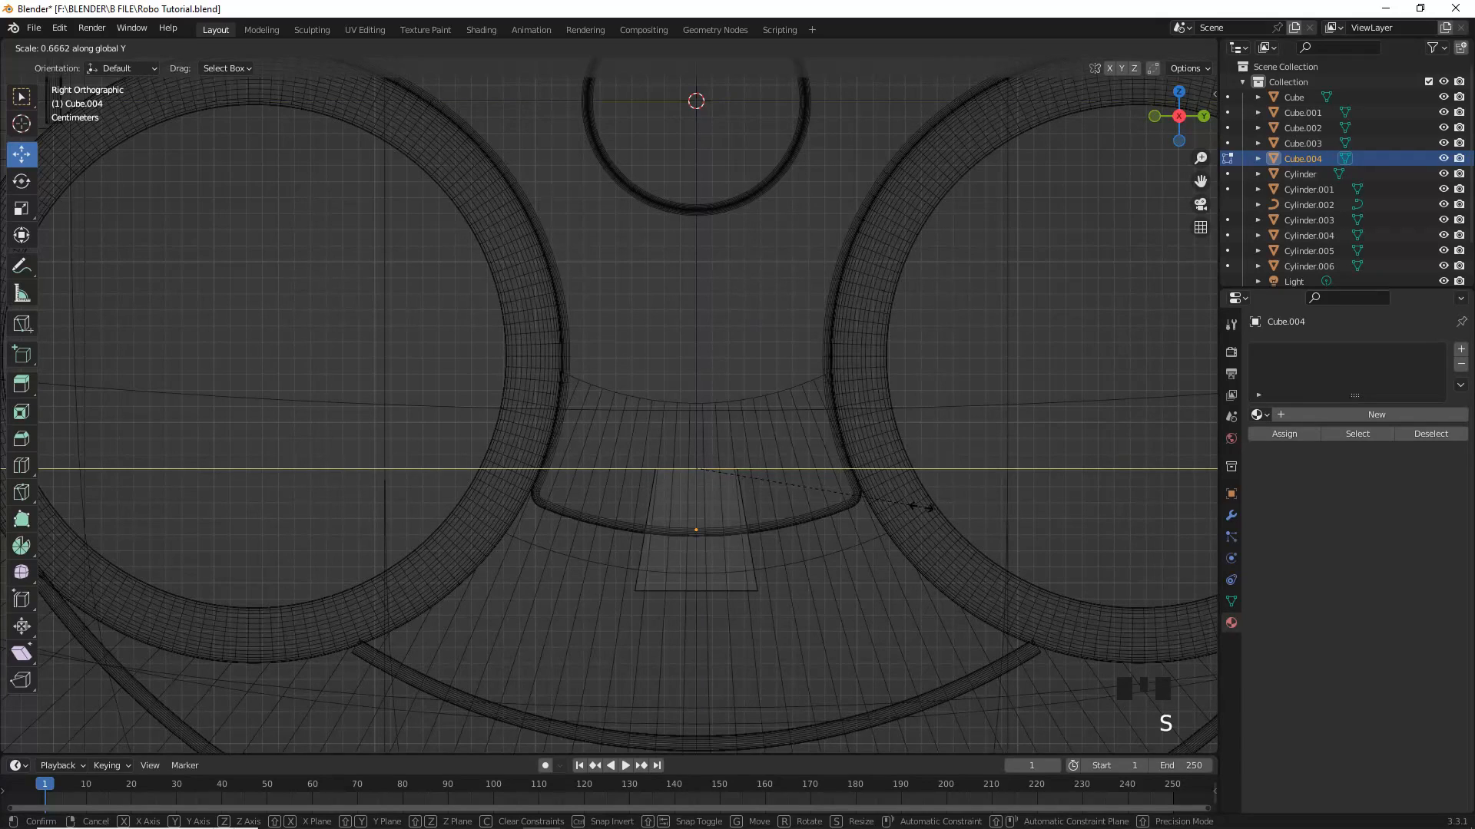
click(921, 506)
Step: Shorten the tapered block from its lower end and scale it down, shifting it -0.0148 m along Z
drag(592, 537, 833, 669)
drag(695, 487, 695, 464)
key(s)
click(793, 525)
Step: Bevel the block's four edges running along its depth into rounded corners
click(1160, 48)
middle_drag(757, 402, 805, 426)
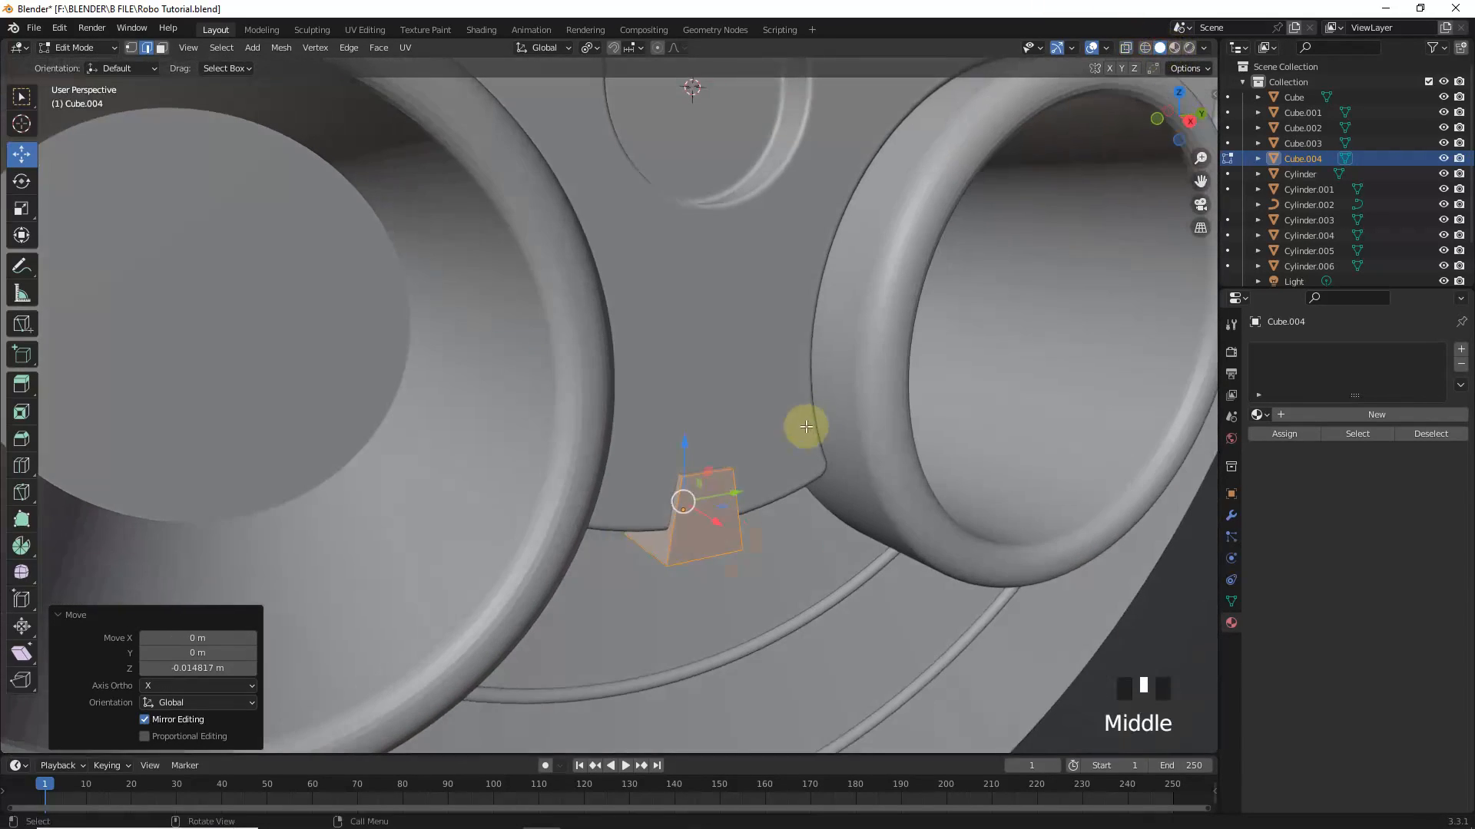
click(717, 477)
drag(765, 503, 753, 495)
click(679, 475)
middle_drag(674, 558, 757, 500)
shift+click(692, 545)
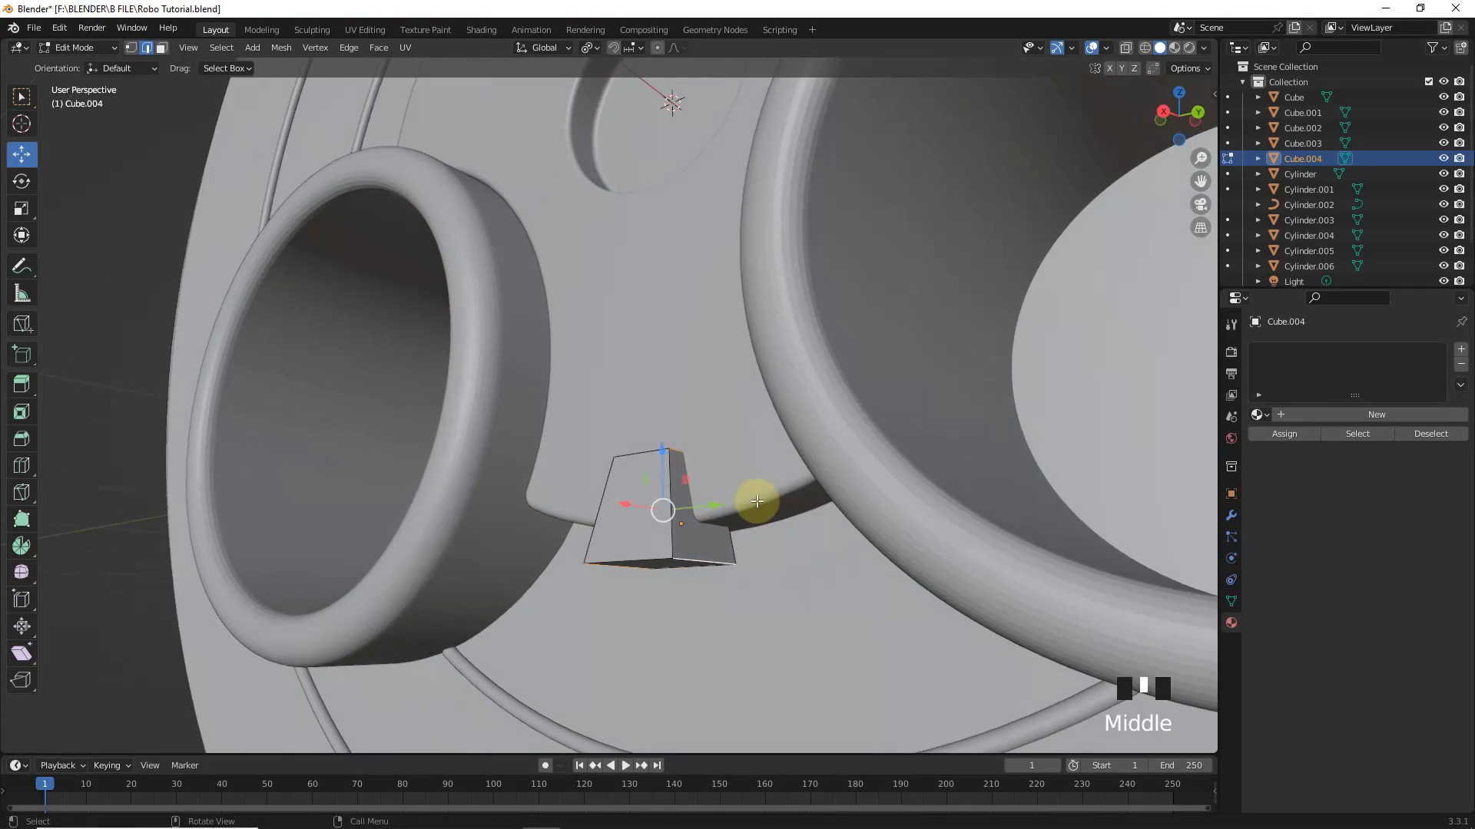
key(ctrl+b)
click(777, 500)
Step: Bevel the edge loop around the block's front face
alt+click(672, 494)
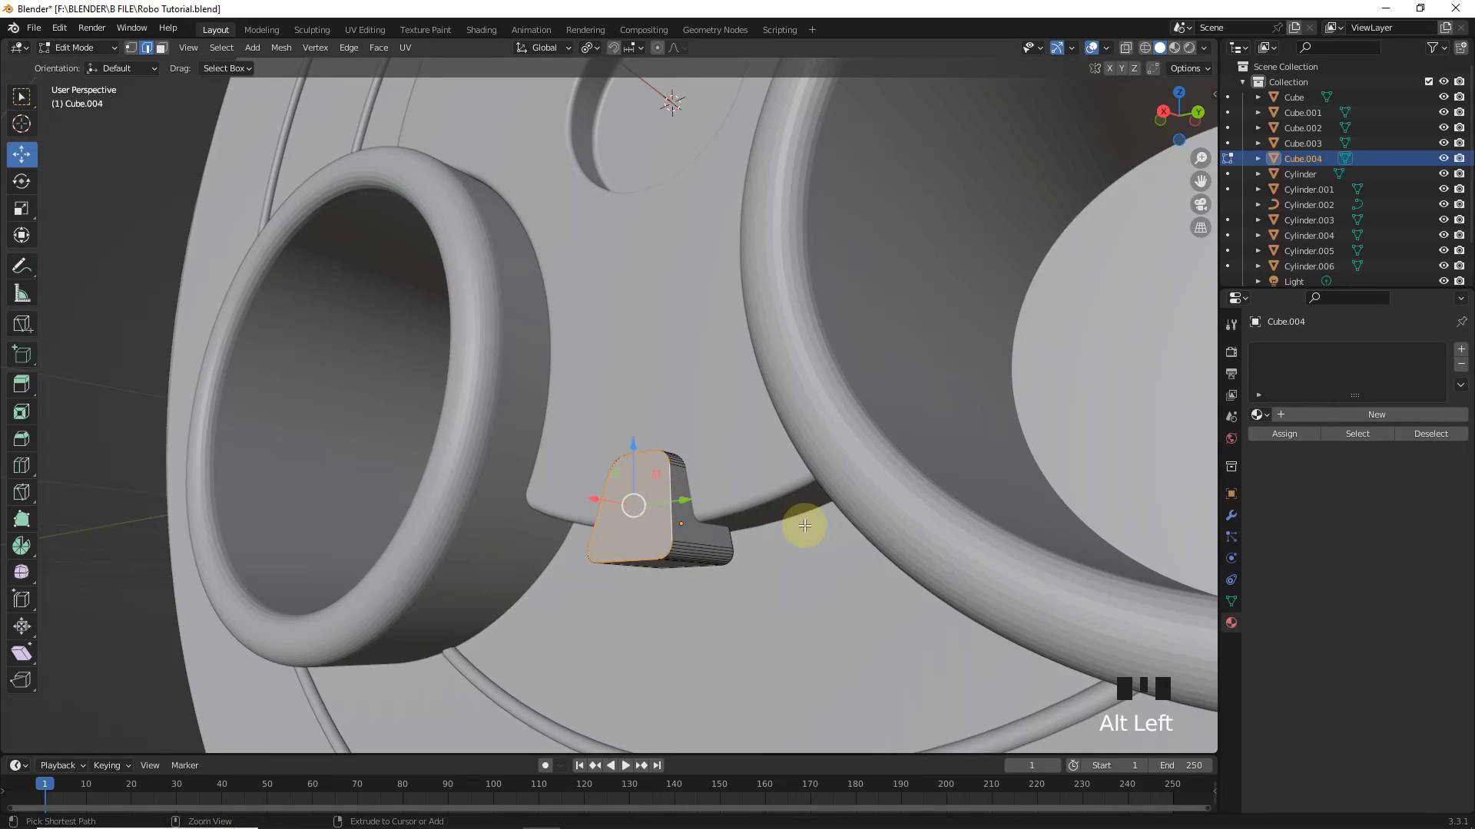
click(861, 549)
key(Tab)
Step: Set the block's origin to the 3D cursor at the centre of the plate
key(KP_3)
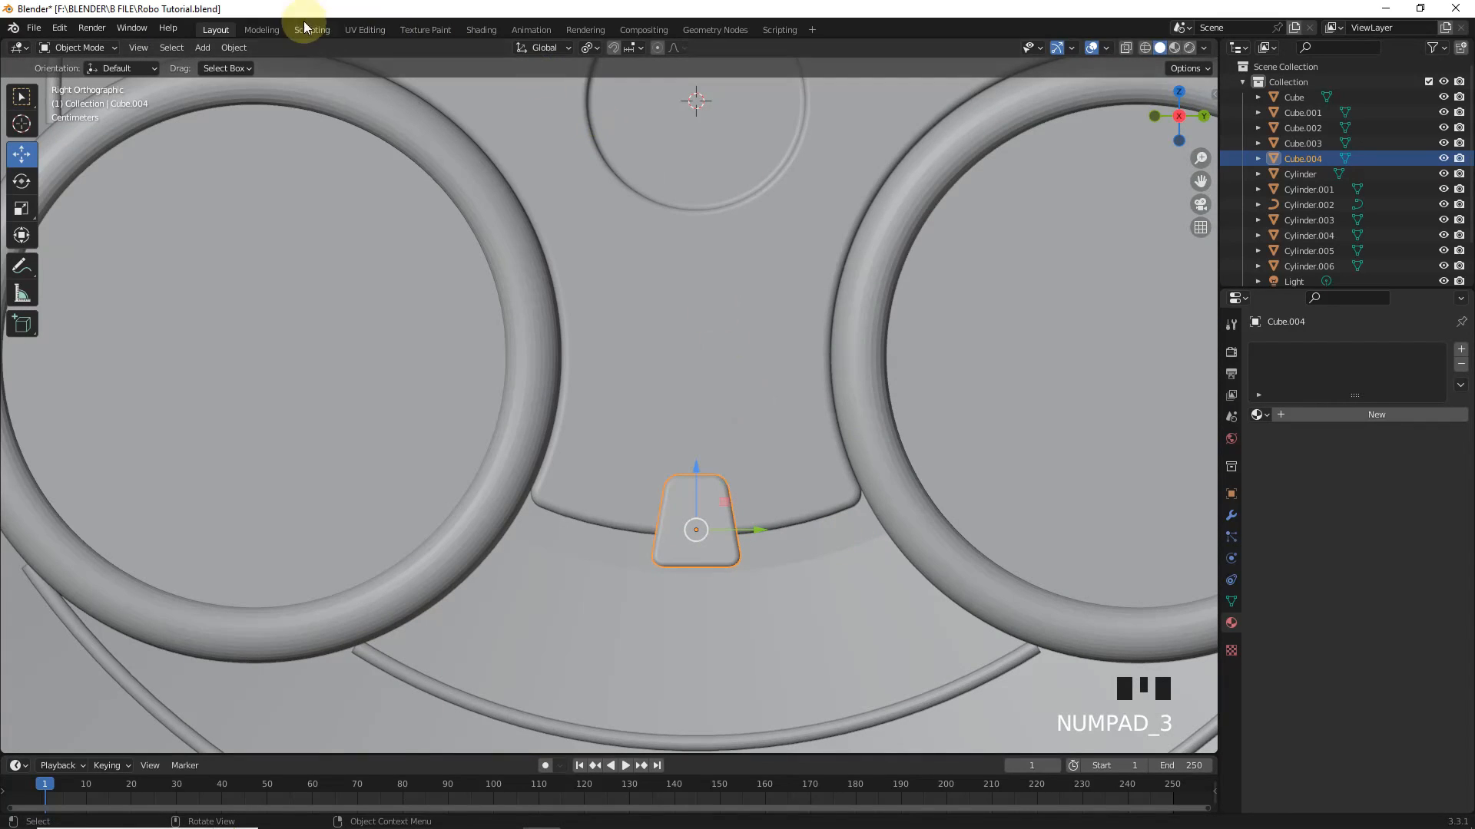
click(234, 46)
mouse_move(338, 80)
click(419, 111)
Step: Make two linked duplicates of the block around the plate's centre, each rotated by 120°
scroll(770, 288, down, 5)
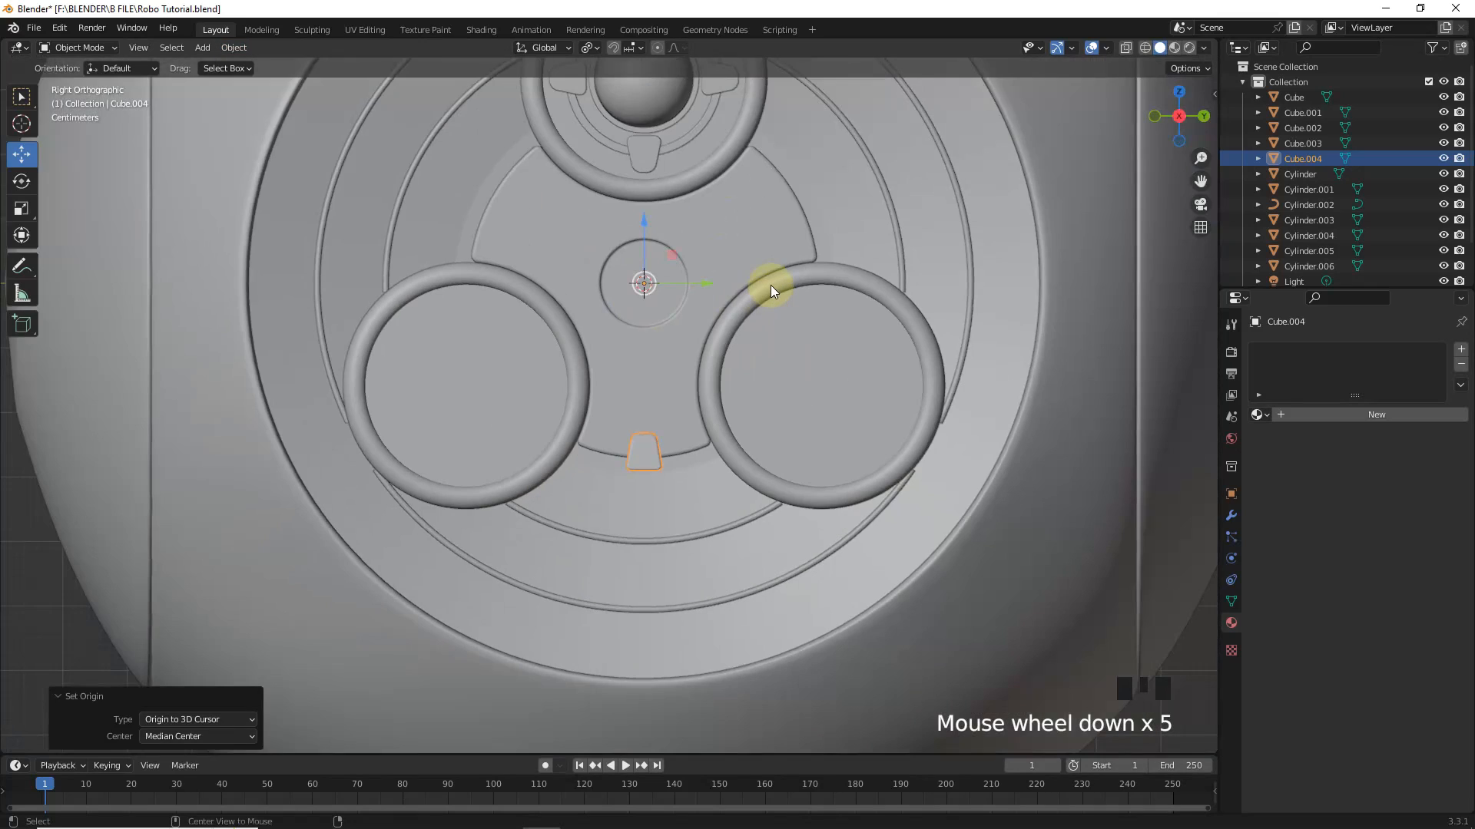
key(alt+d)
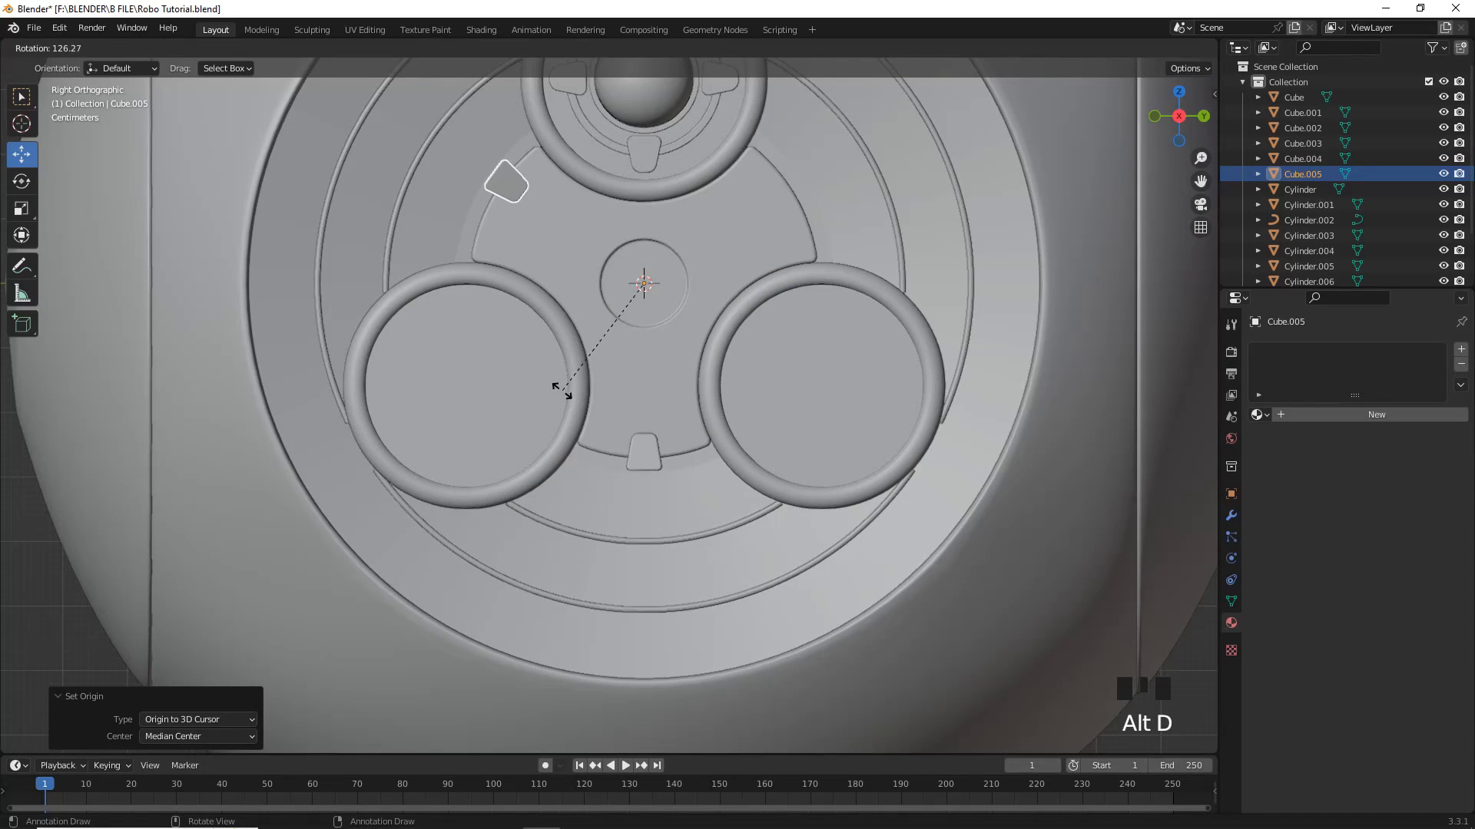
key(Return)
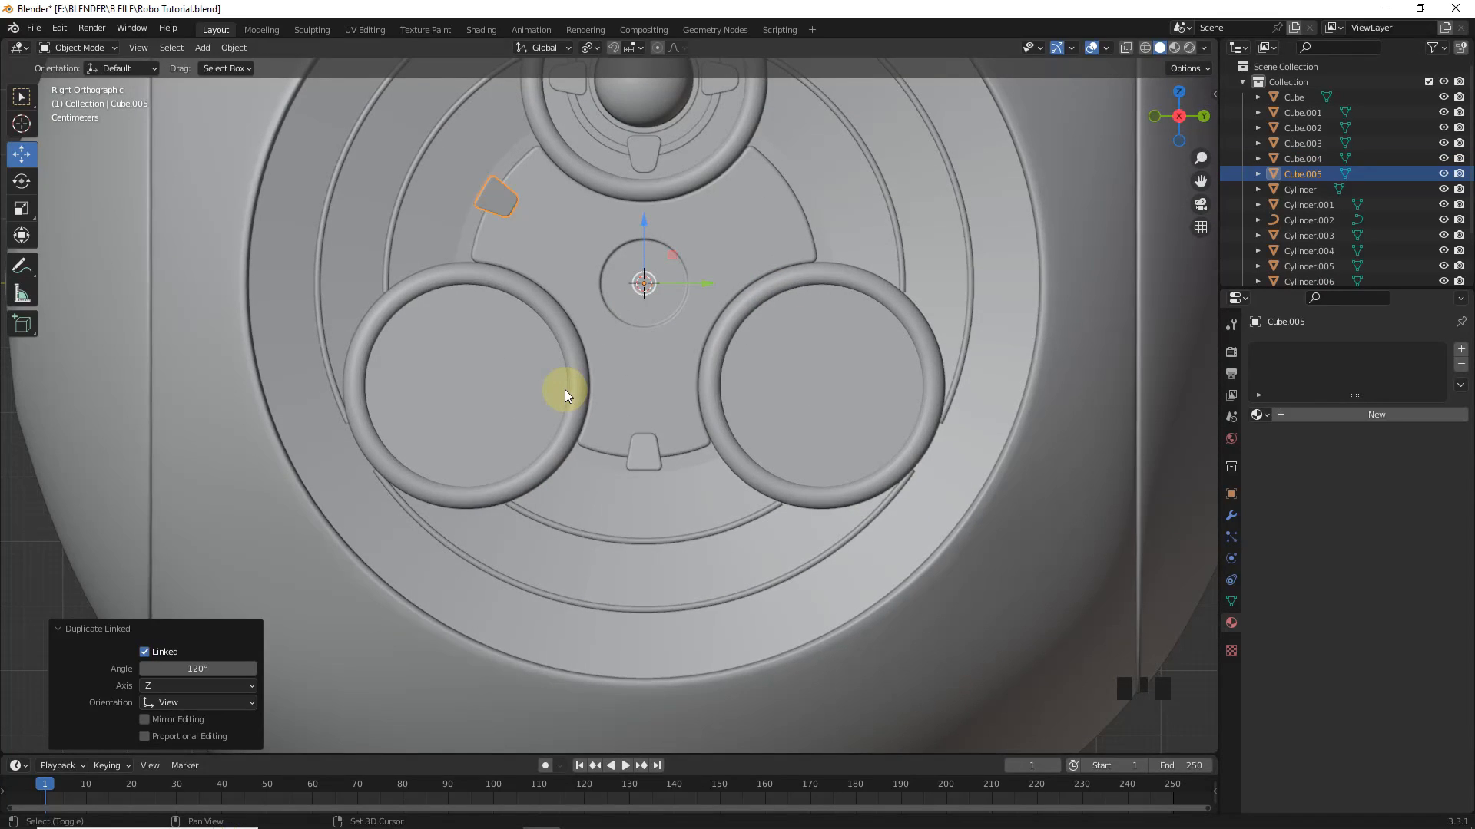
key(shift+r)
scroll(688, 385, down, 3)
click(1156, 409)
middle_drag(1156, 409, 779, 384)
scroll(753, 339, up, 3)
shift+middle_drag(778, 384, 776, 425)
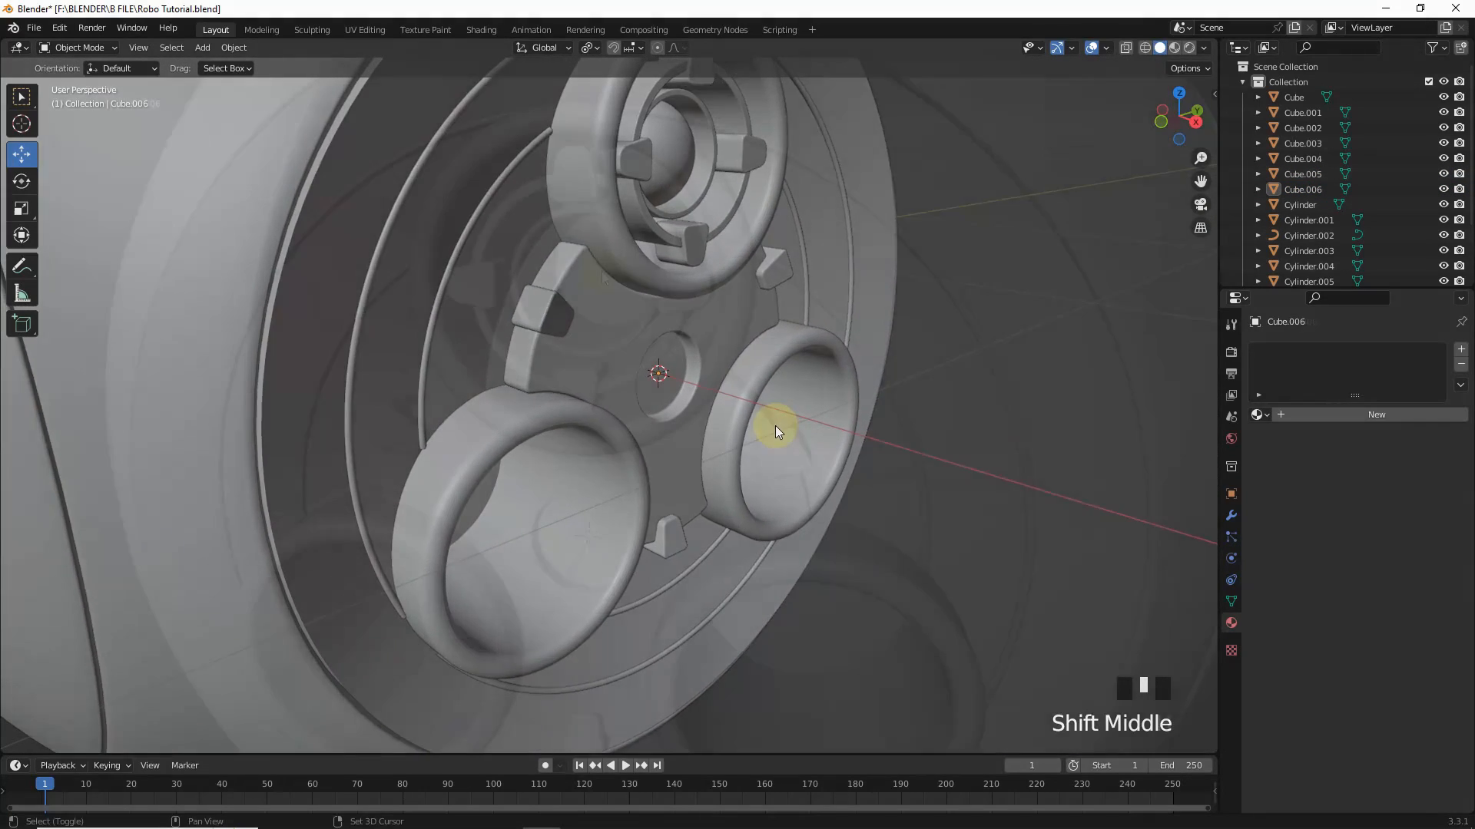
click(539, 232)
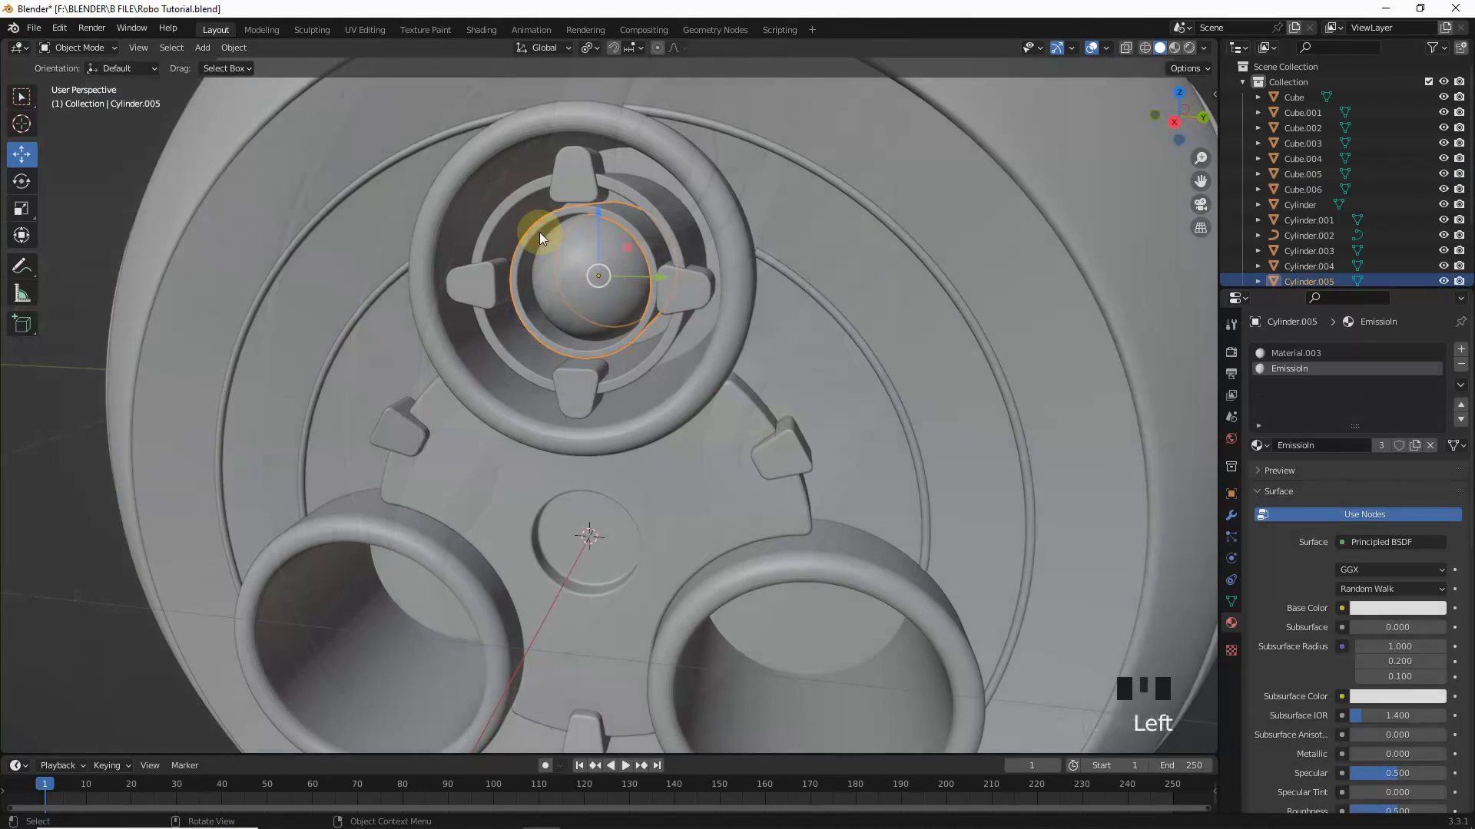
key(h)
key(ctrl+z)
Step: Join the four blocks and two rings inside the upper cylinder with the domed lens into one object
click(506, 211)
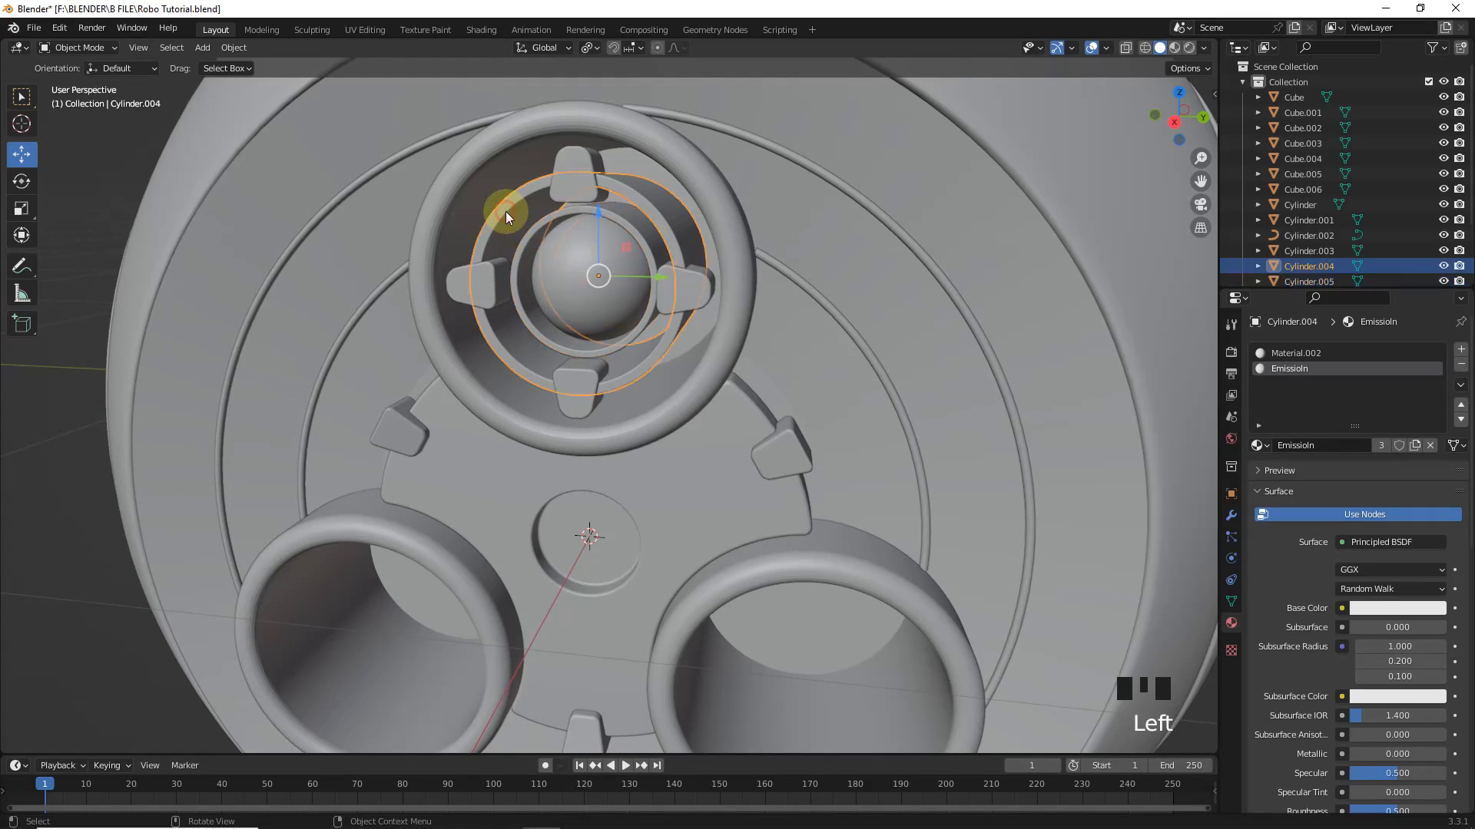
click(573, 191)
shift+click(686, 288)
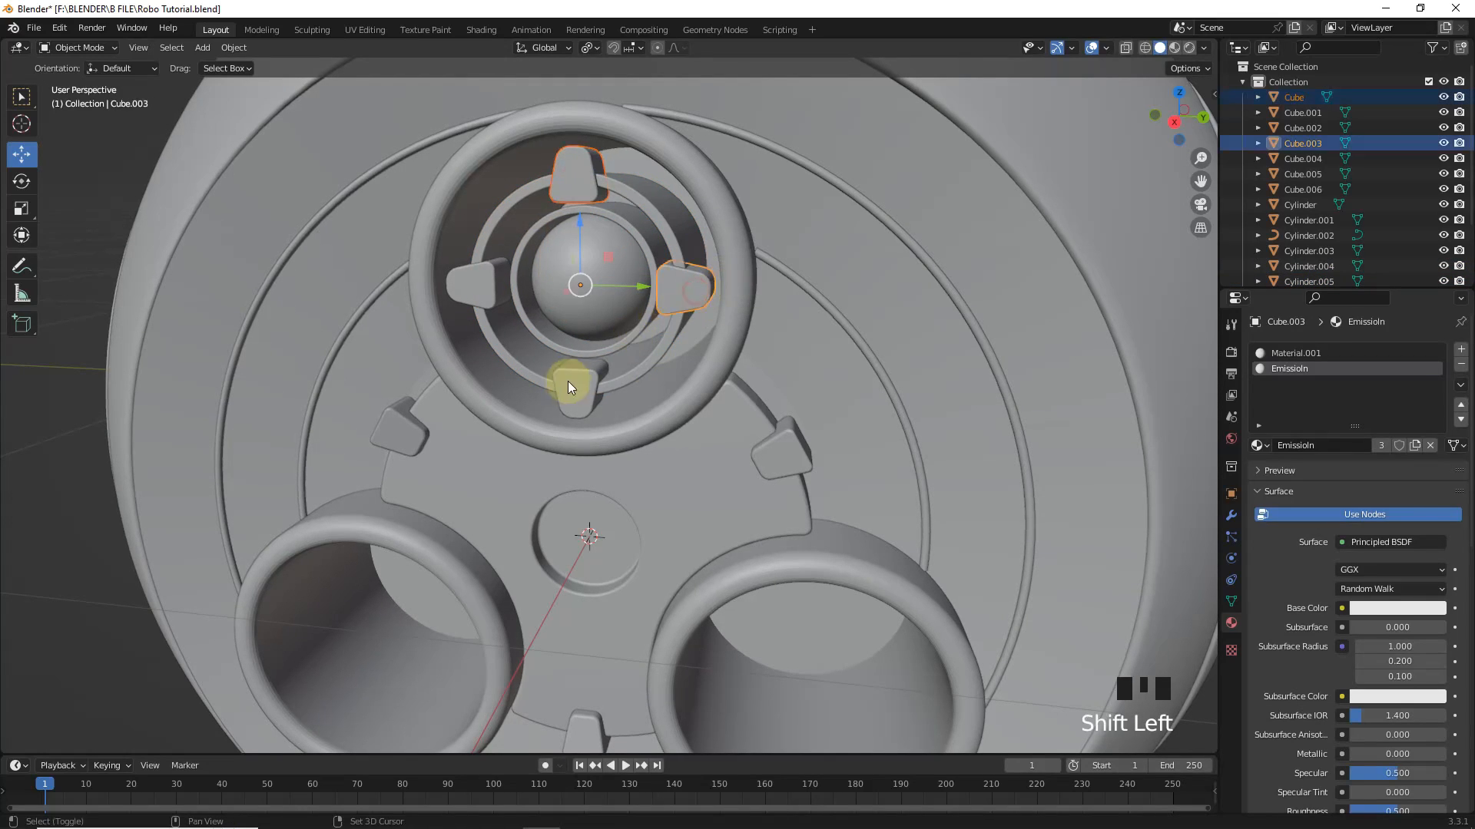
shift+click(572, 383)
shift+click(517, 243)
shift+click(483, 204)
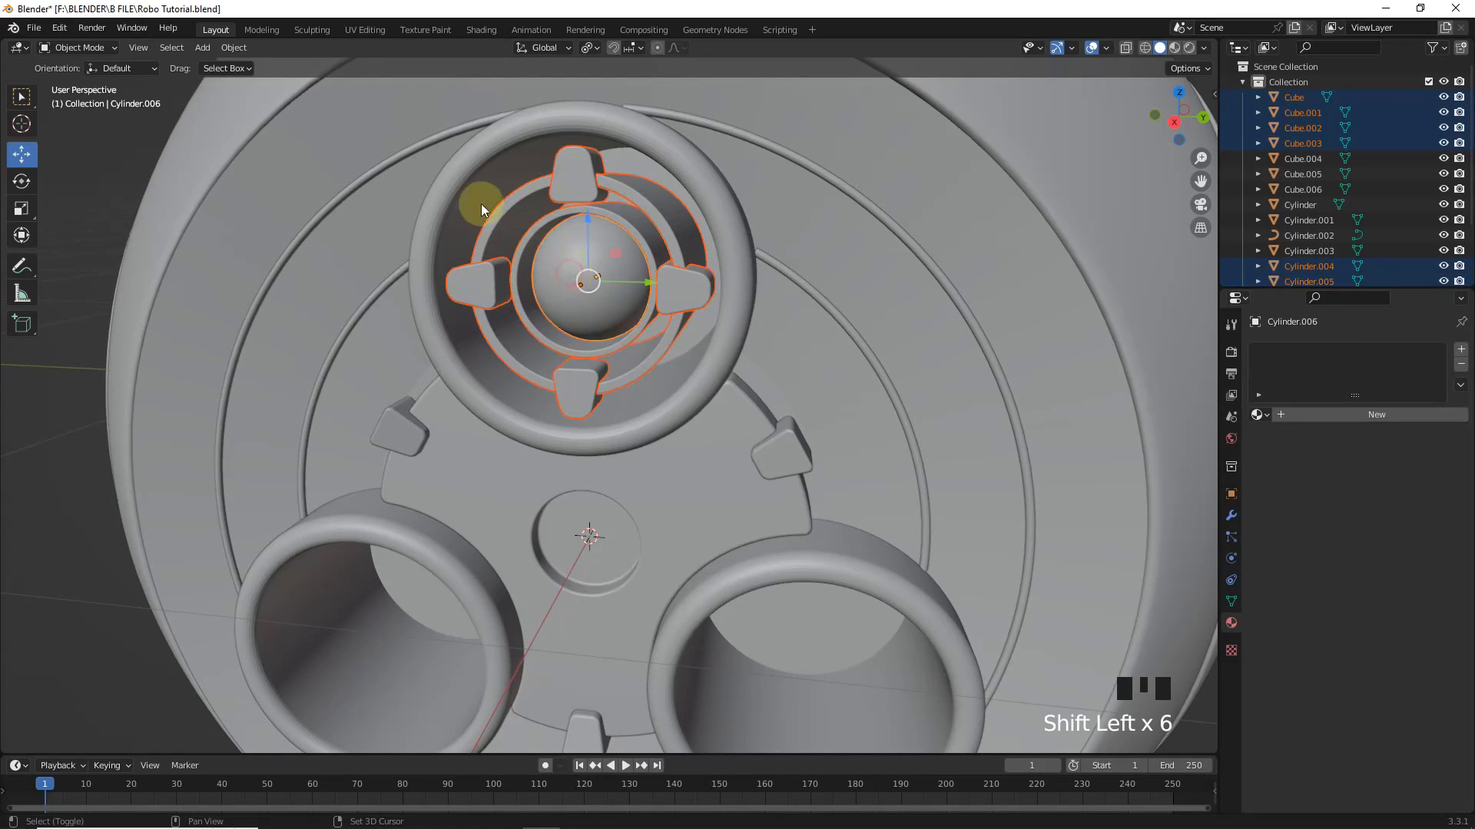
click(233, 47)
click(289, 196)
Step: Set the joined lens assembly's origin to the 3D cursor at the plate's centre
key(KP_3)
scroll(346, 223, down, 3)
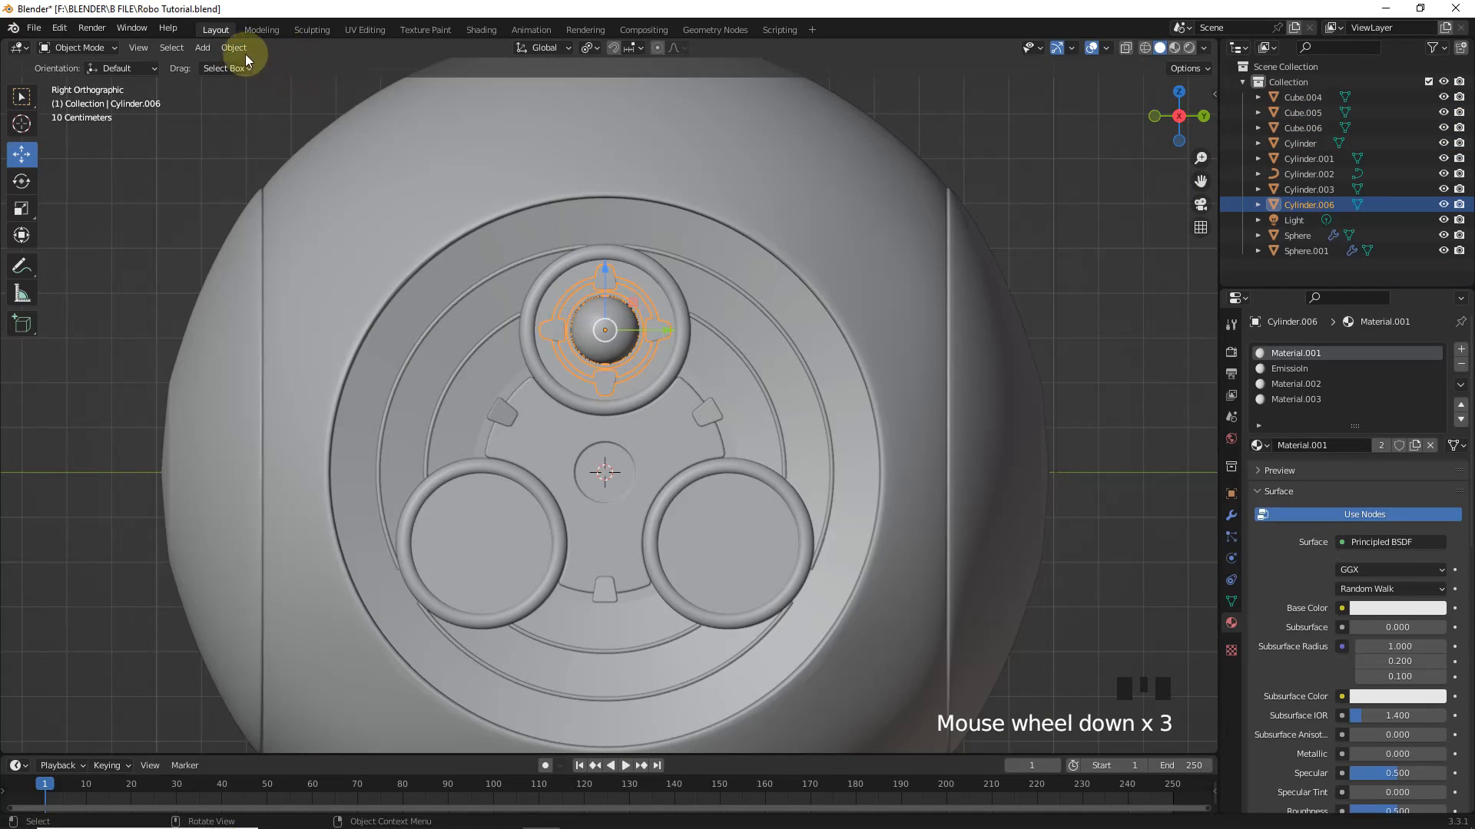
click(234, 47)
mouse_move(275, 80)
click(435, 114)
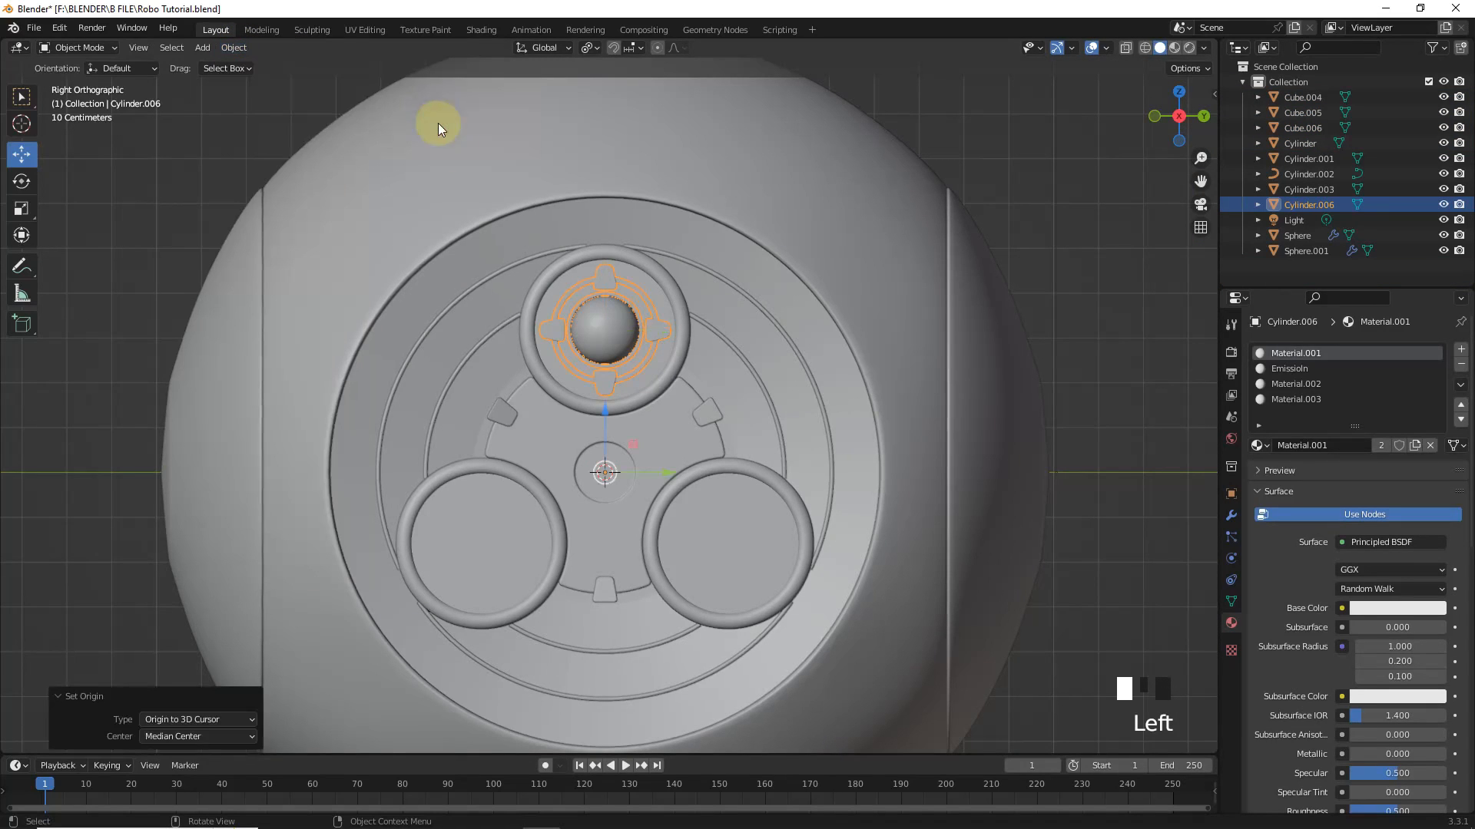
Step: Duplicate the joined lens assembly twice around the plate's centre, rotating each copy 120° so the two lower cylinders are filled
key(shift+d)
key(r)
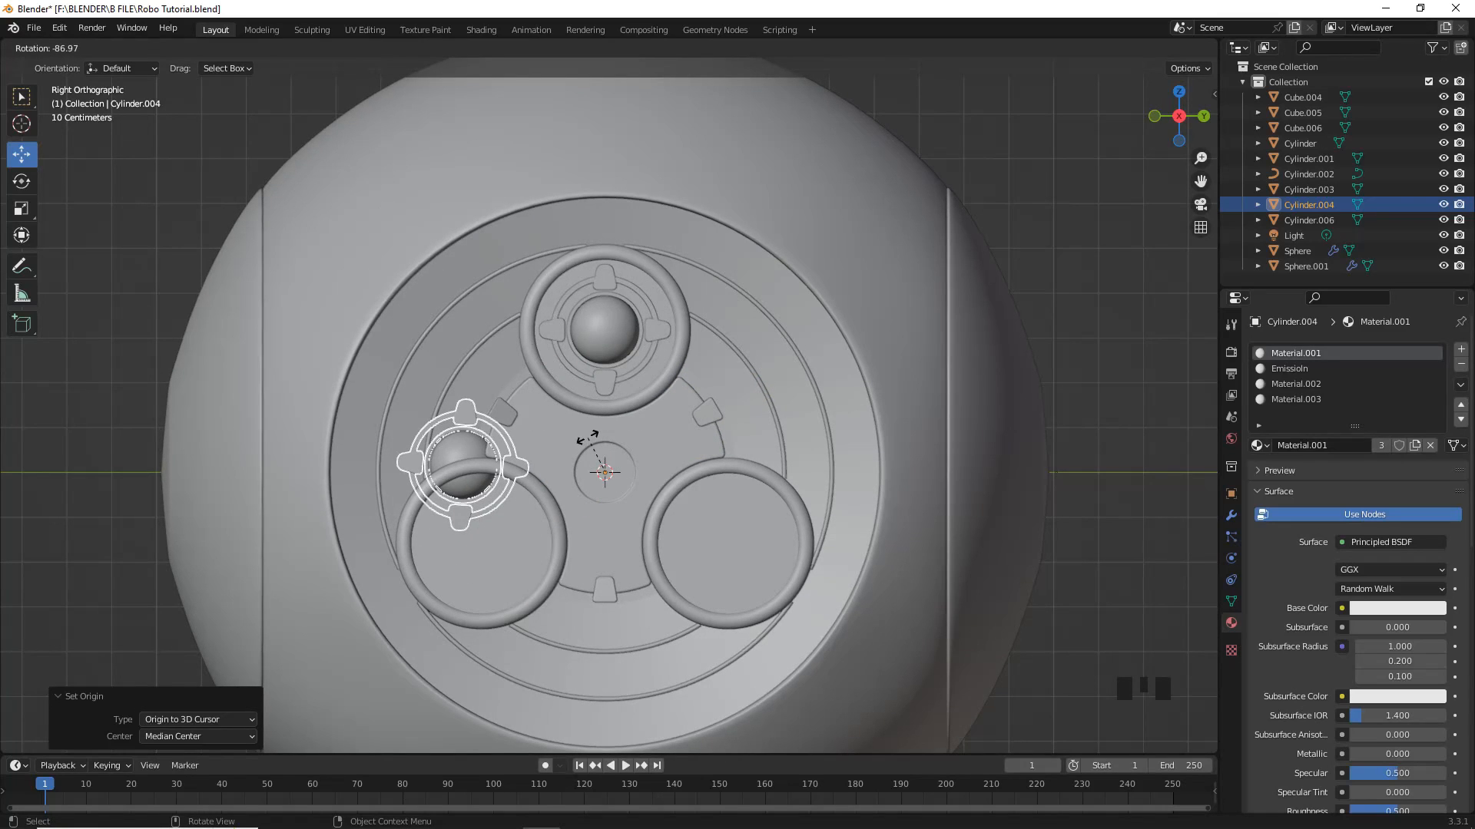
text(120)
key(Return)
key(shift+r)
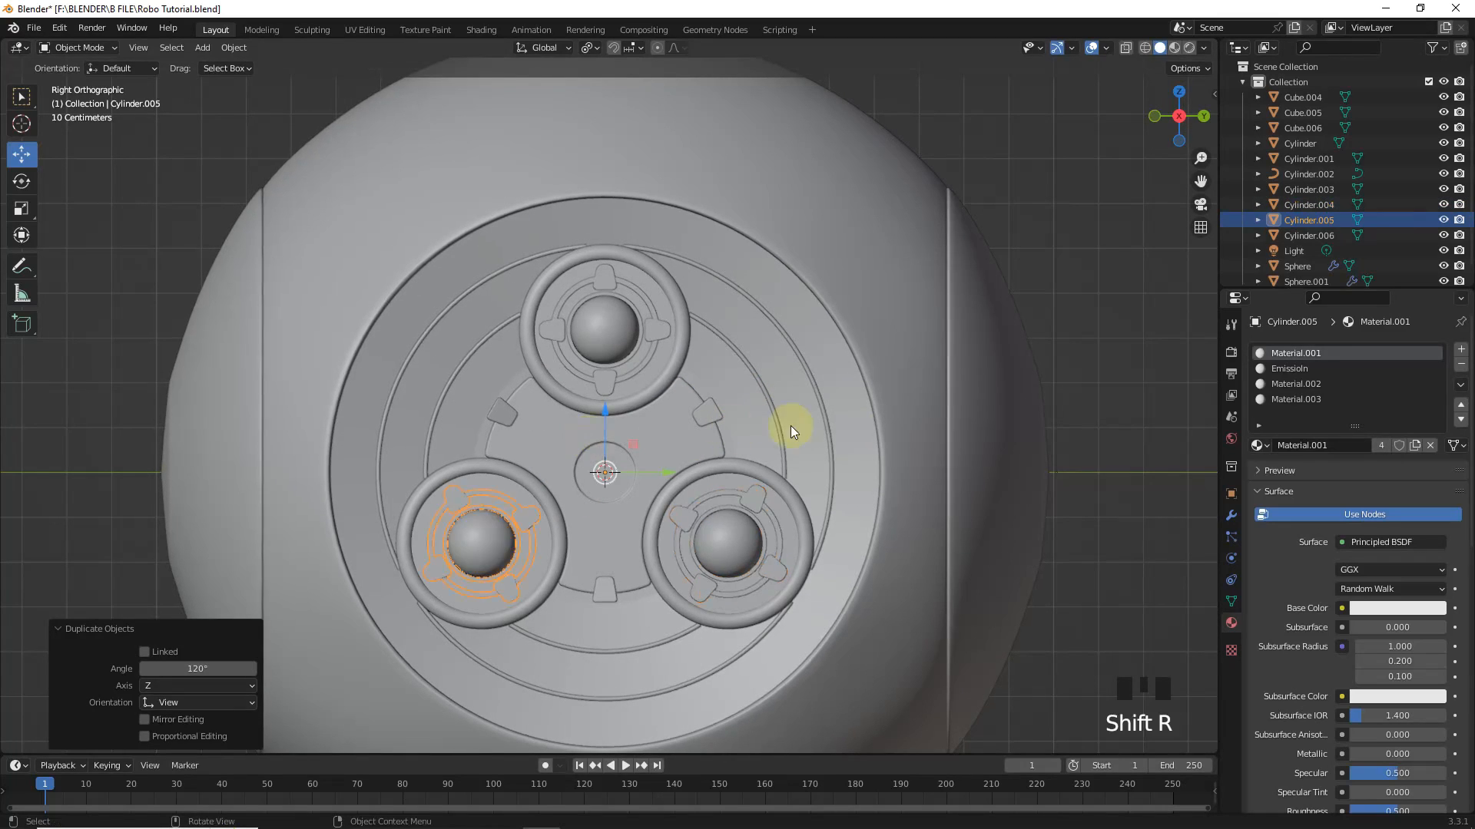
click(1040, 395)
Step: Duplicate the inner edge loop near the upper cylinder's rim and separate it into its own object
middle_drag(1040, 395, 622, 159)
click(622, 160)
key(Tab)
alt+click(632, 177)
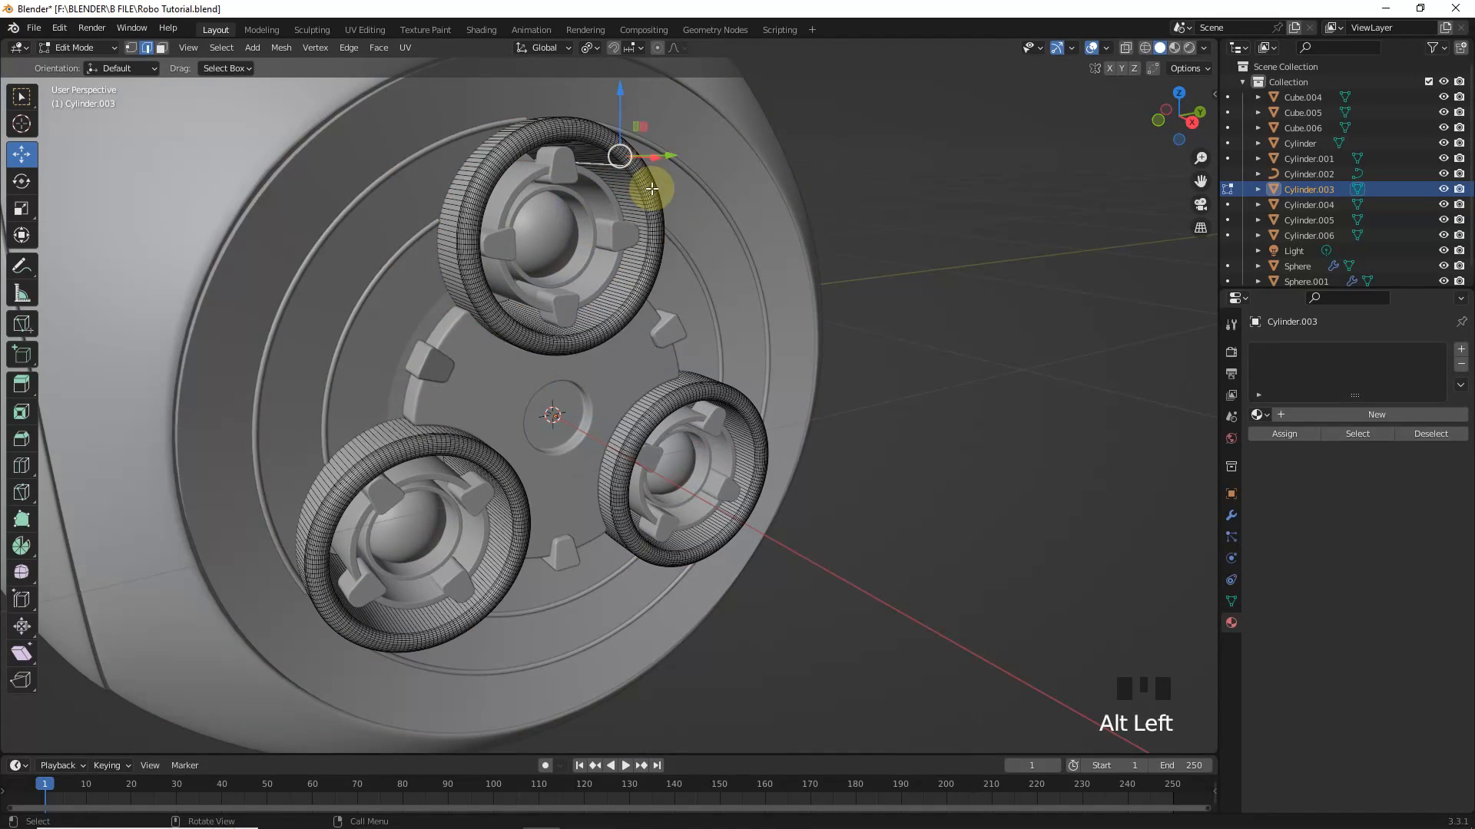
key(KP_Decimal)
middle_drag(682, 440, 821, 405)
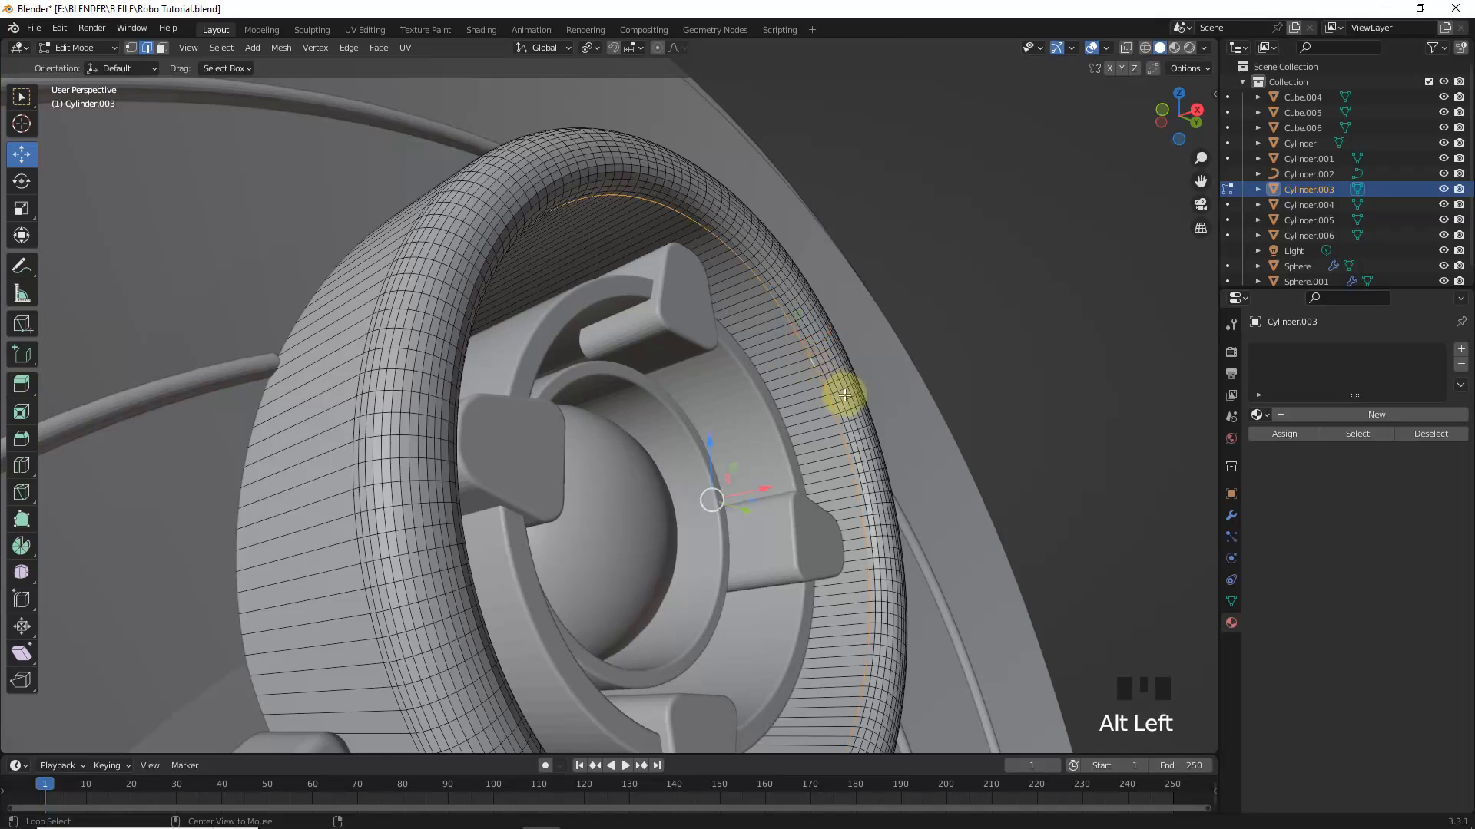
key(shift+d)
right_click(826, 447)
key(p)
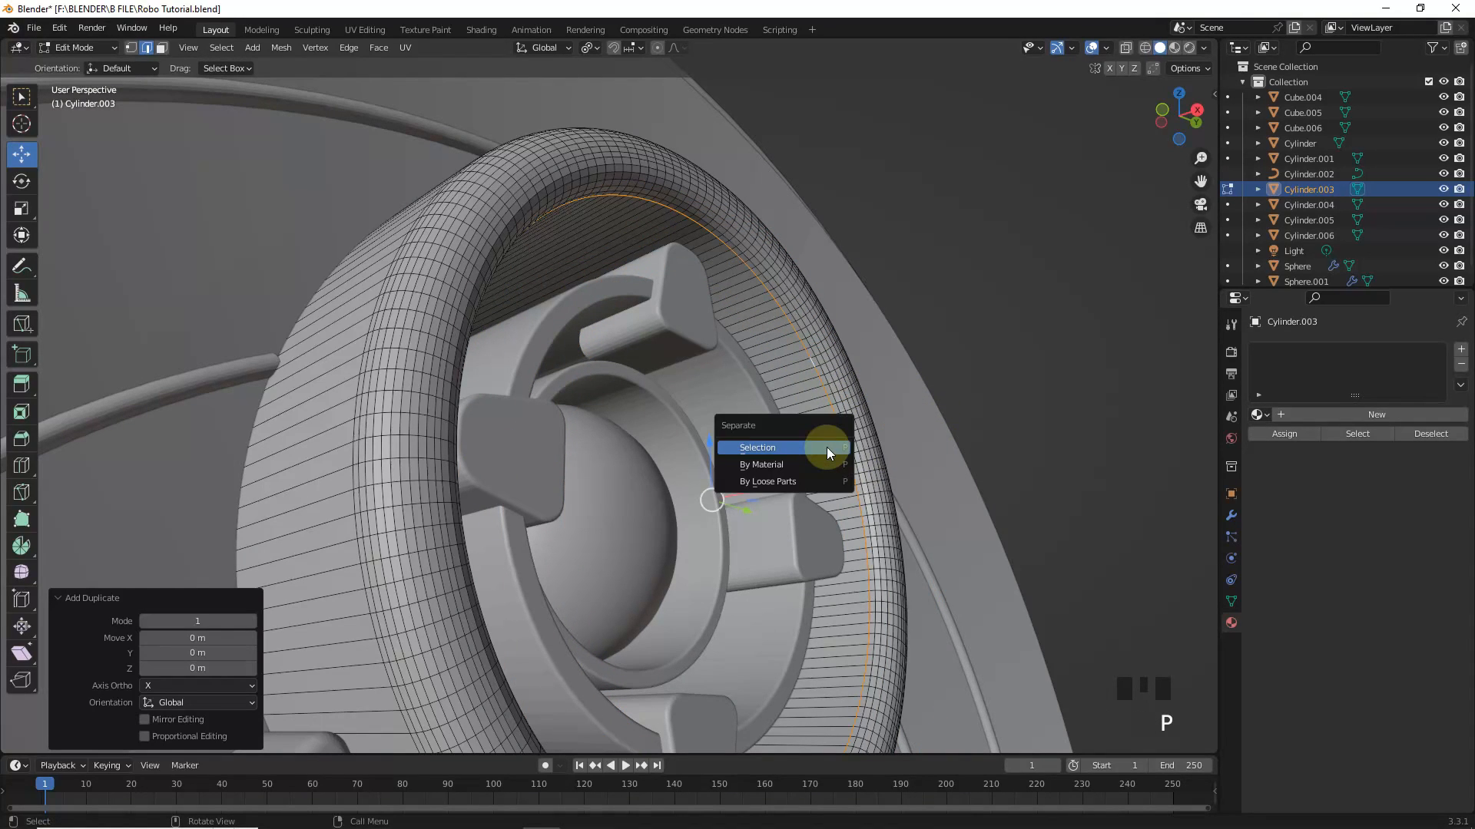
click(826, 447)
key(Tab)
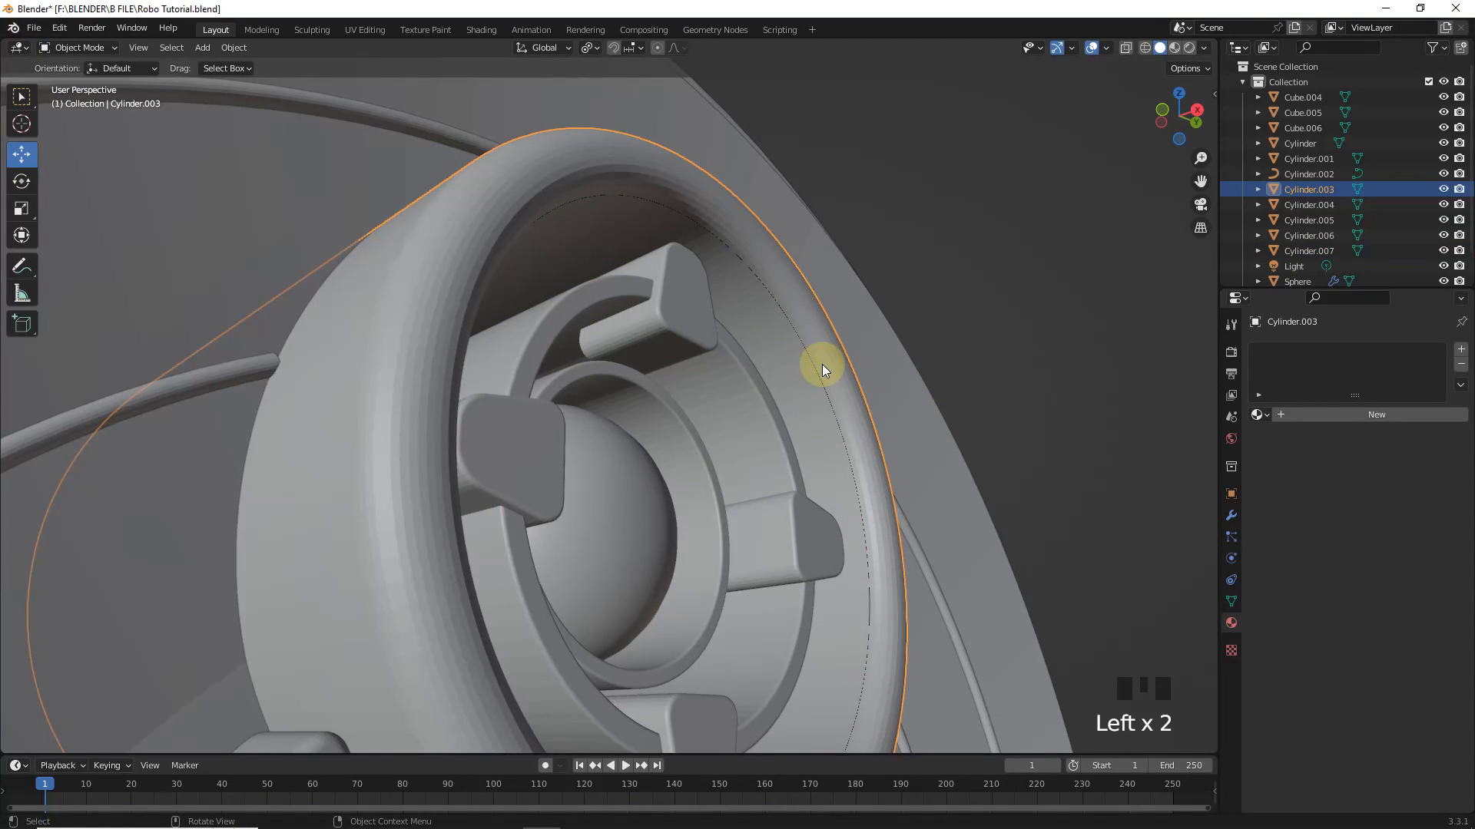
Step: Hide the rimmed cylinders and turn the separated loop into a filled disc, extruded about 0.0095 m with a rounded edge
key(h)
click(820, 364)
key(Tab)
key(f)
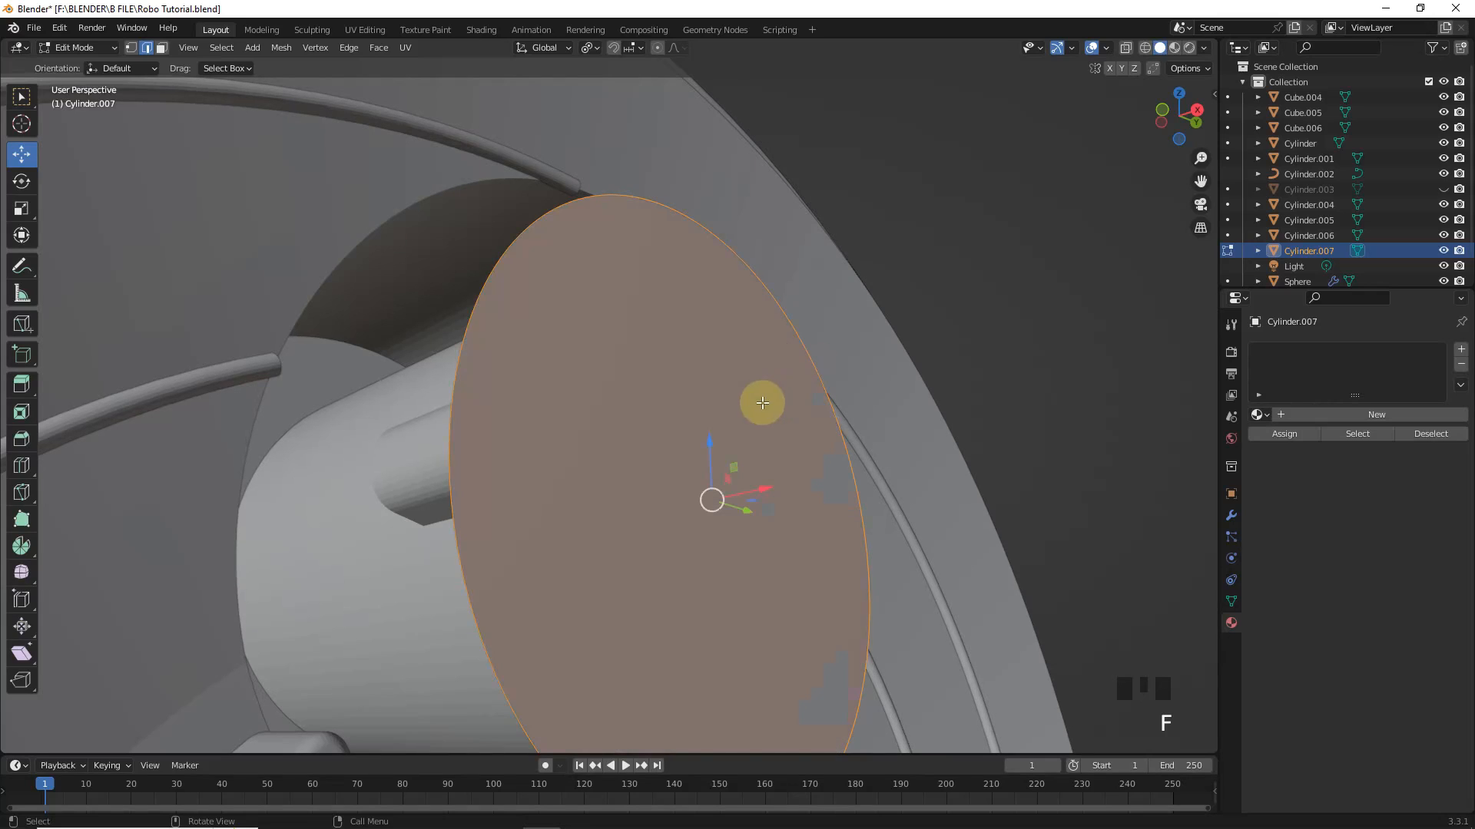
key(e)
click(778, 405)
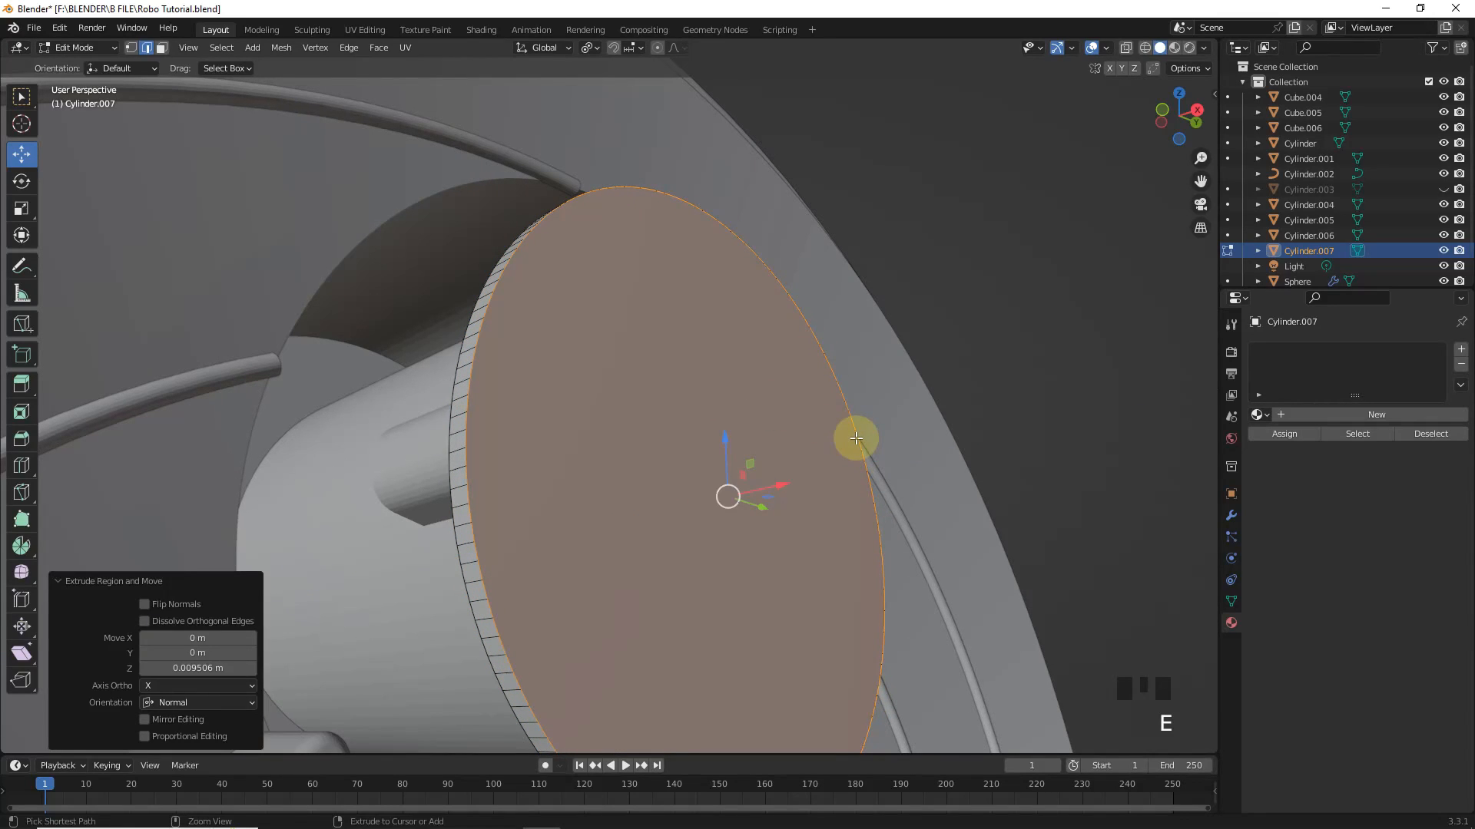
click(977, 455)
key(Tab)
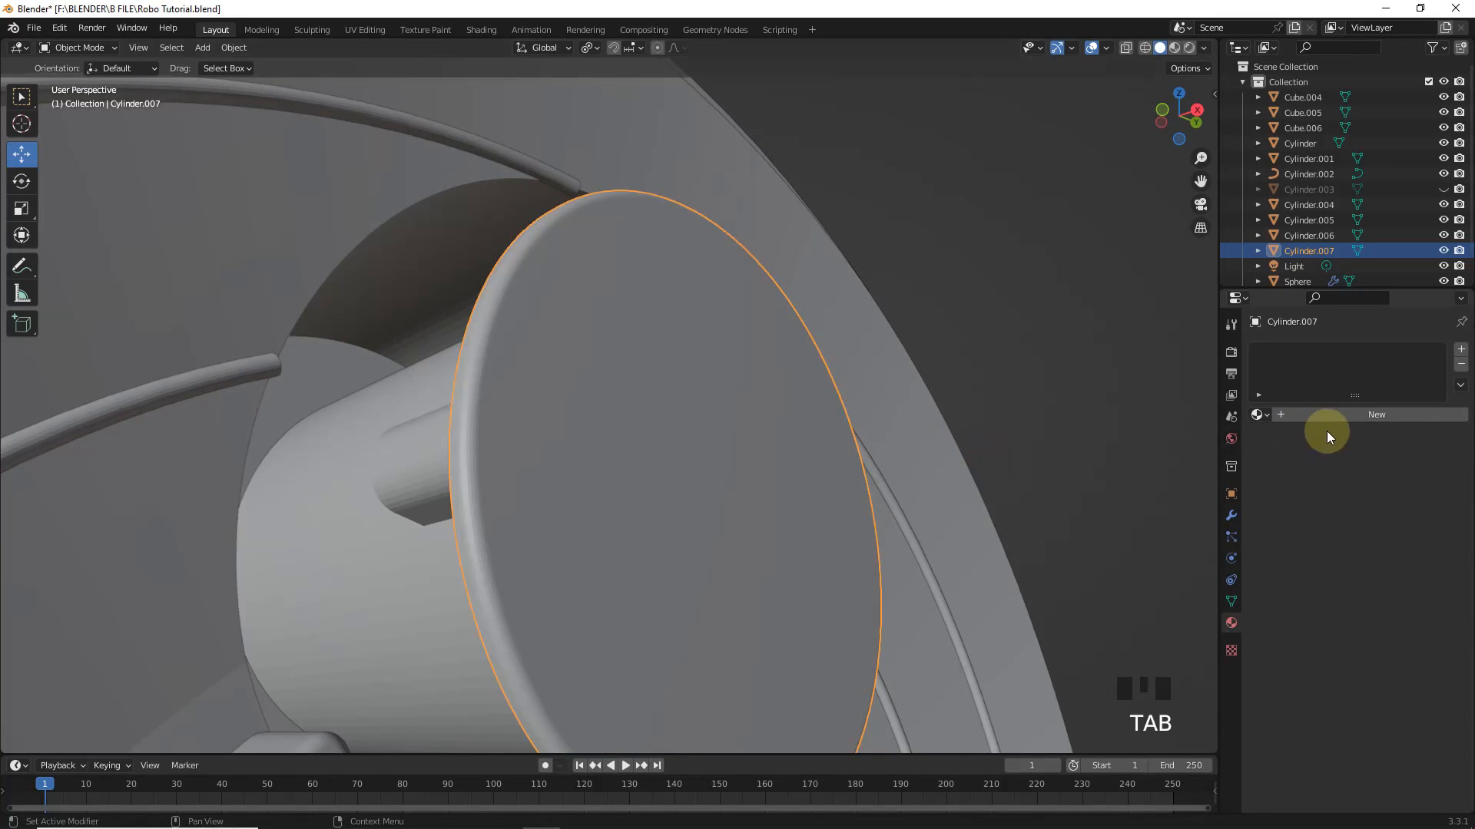
Step: Give the disc a new material named Glass and unhide the rimmed cylinders
click(1313, 418)
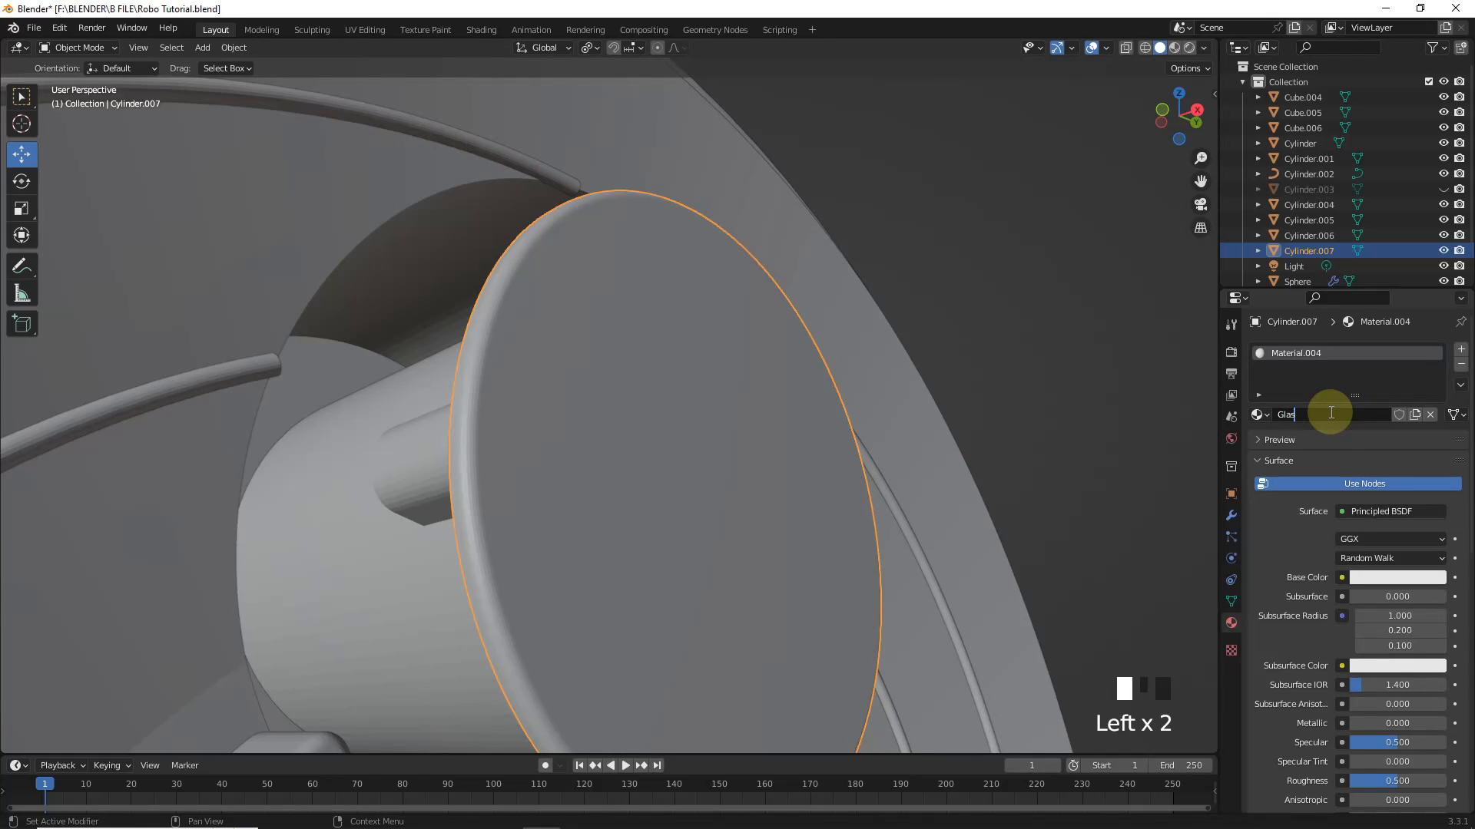
key(alt+h)
Step: Make two linked duplicates of the glass disc, each rotated 120° around the X axis to cover the lower cylinders
scroll(745, 454, down, 6)
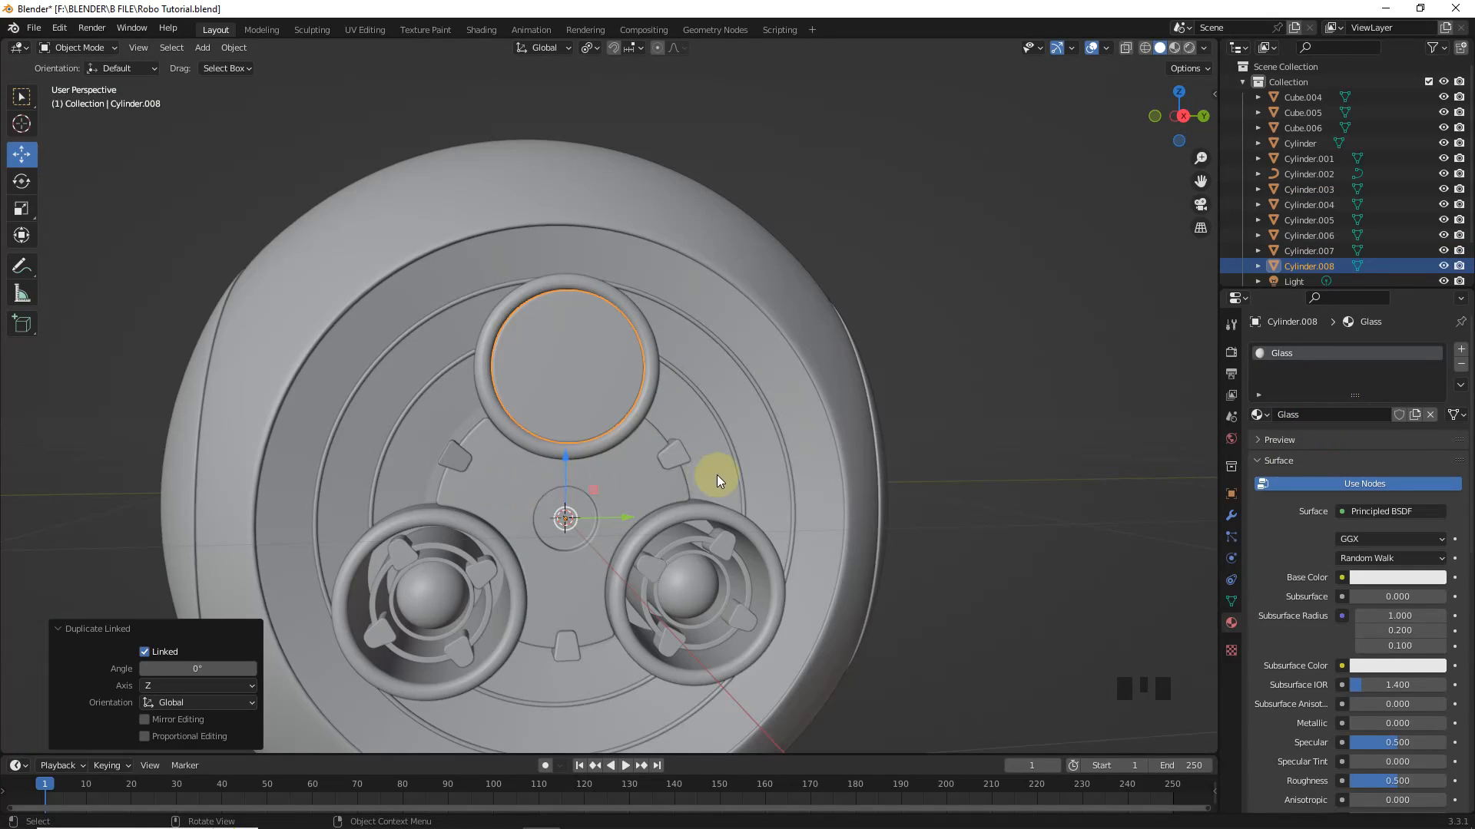
text(r)
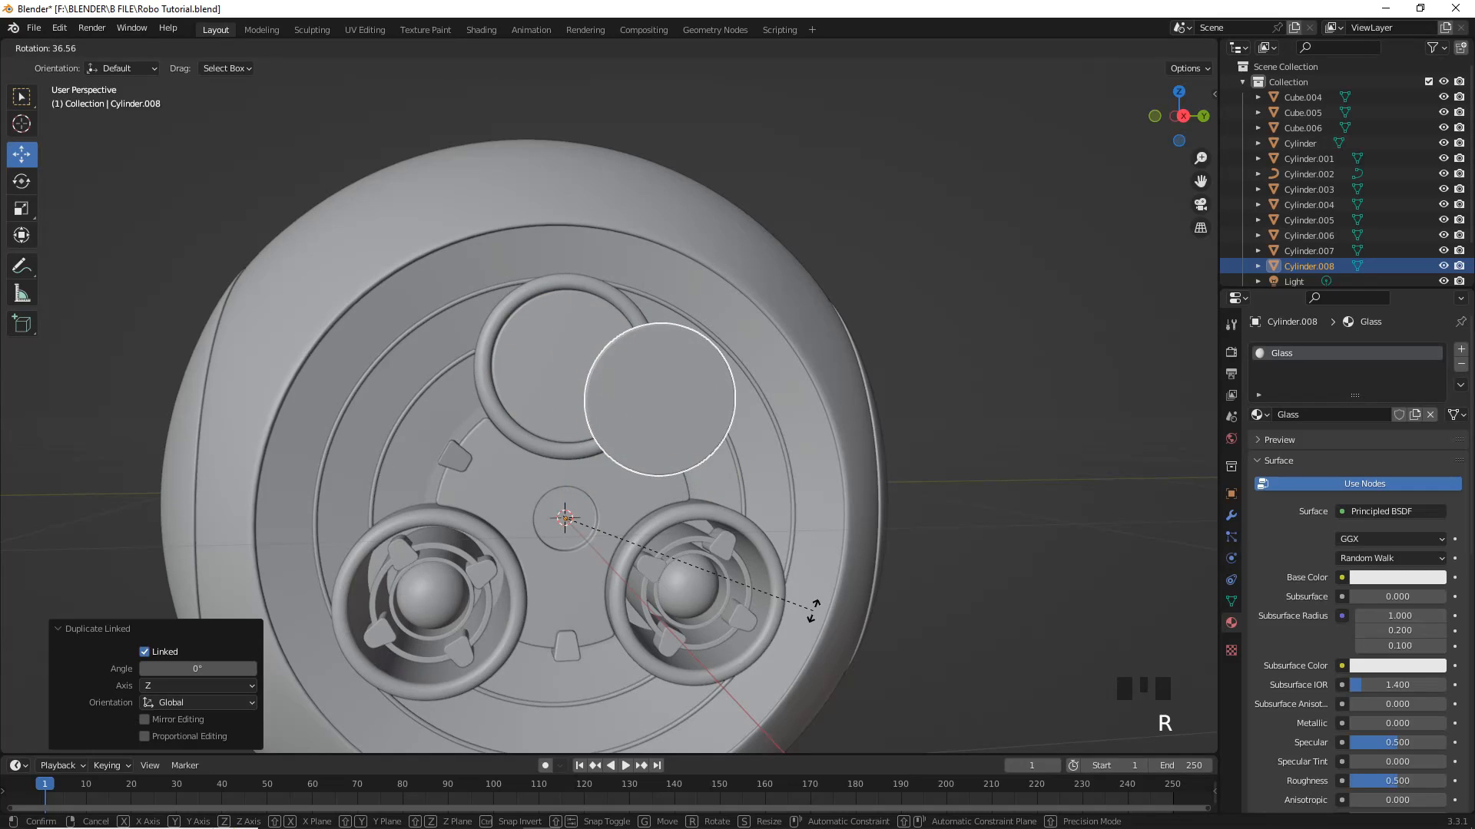
text(120x)
key(Return)
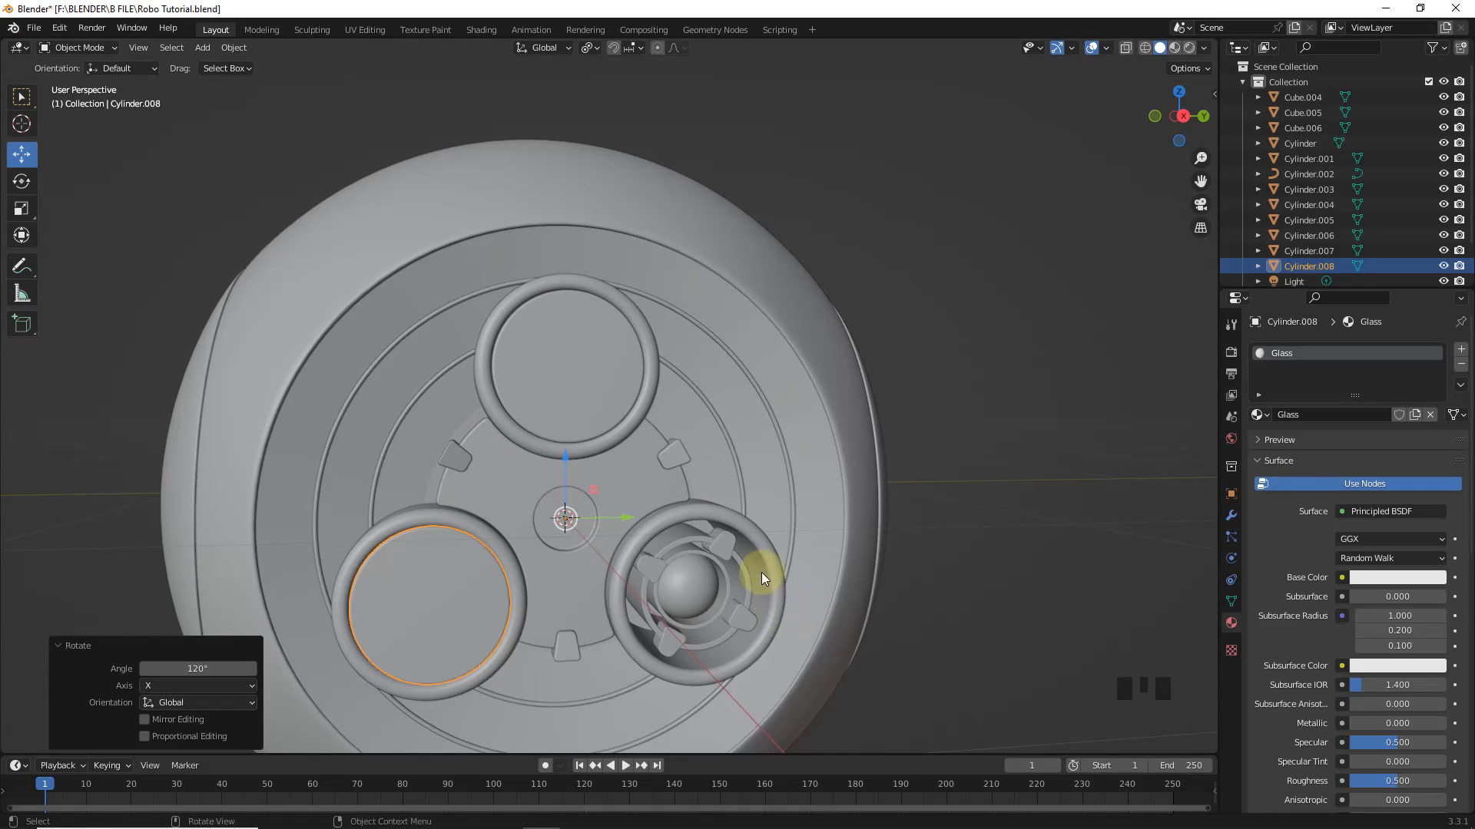
key(alt+d)
text(rx)
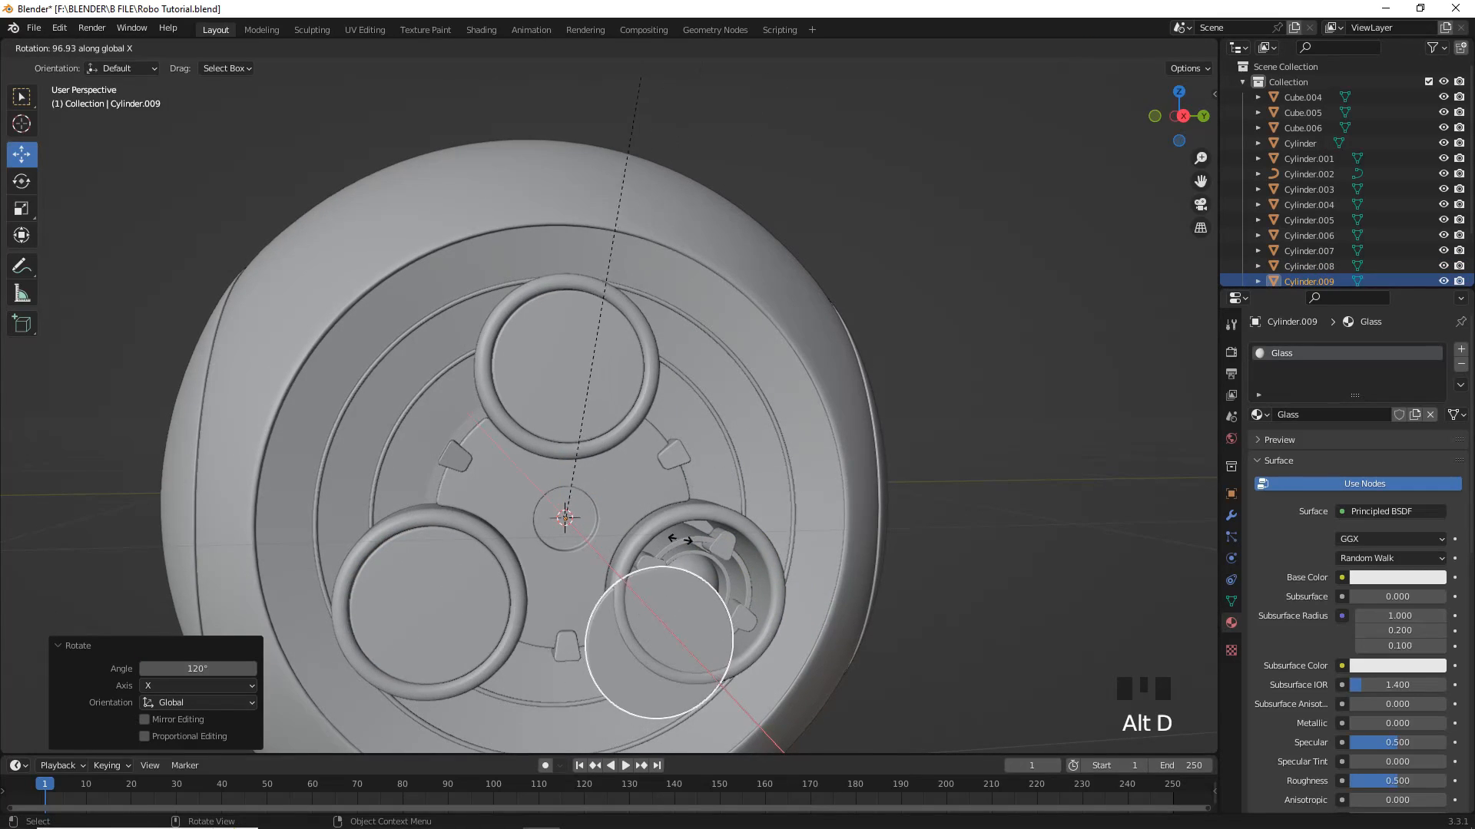
text(120)
click(684, 464)
click(901, 320)
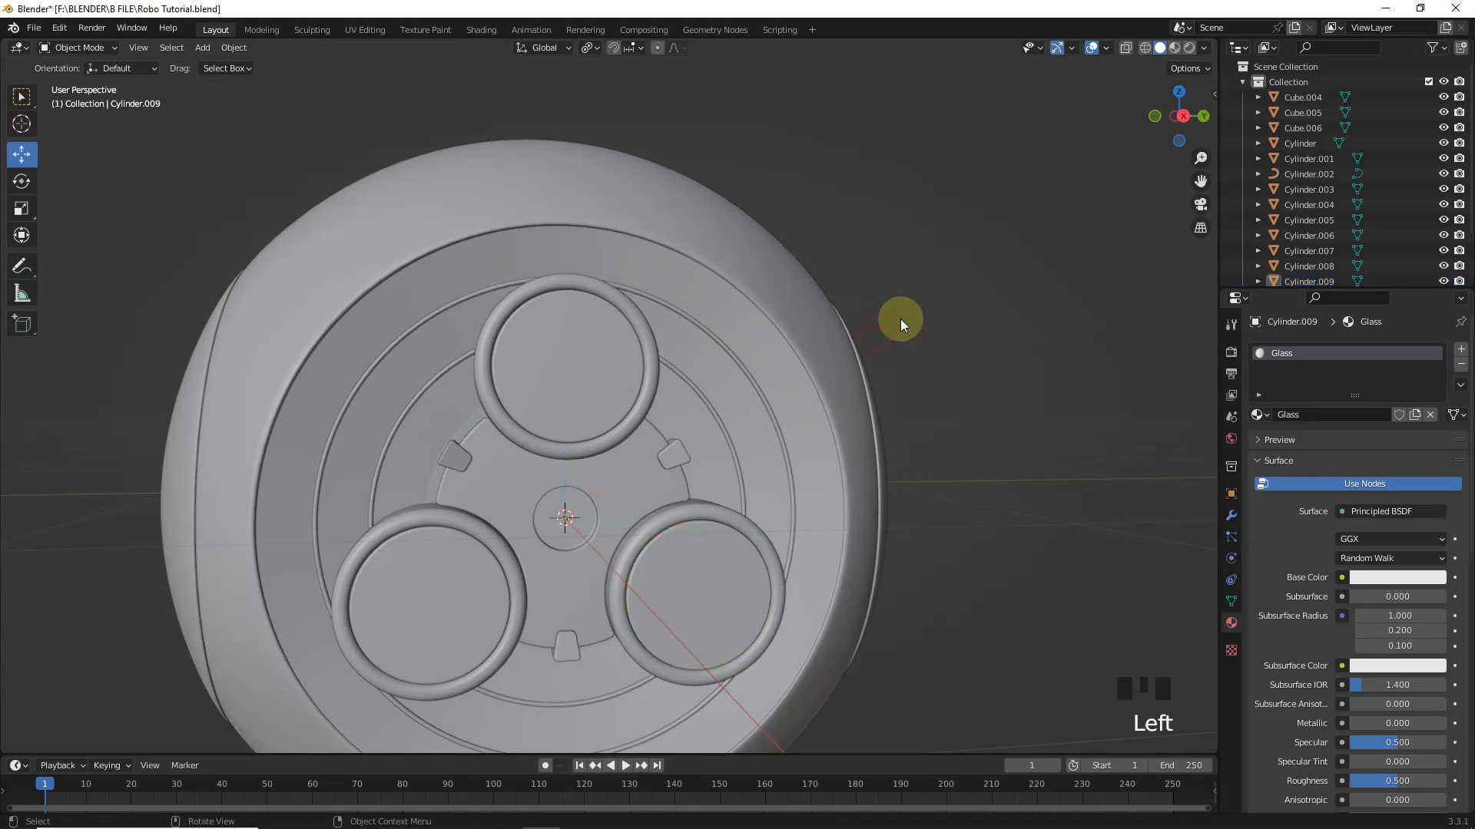
Step: Select all three glass discs and move them slightly outward along the X axis
middle_drag(900, 319, 715, 390)
shift+click(727, 560)
shift+click(629, 613)
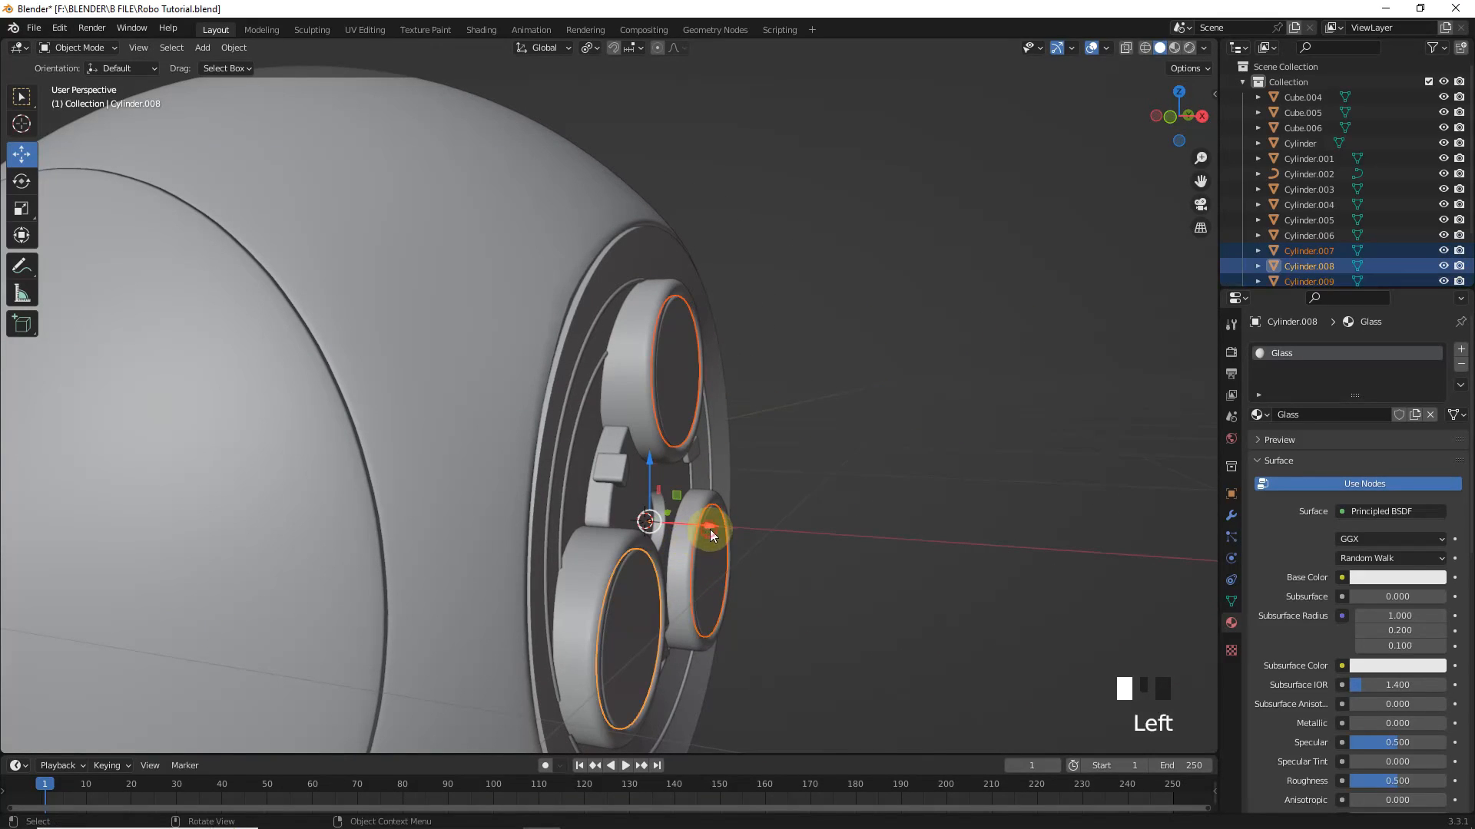
drag(709, 528, 722, 525)
click(970, 448)
Step: Show the model in rendered shading and set the render engine to Cycles using GPU Compute
middle_drag(970, 448, 914, 453)
scroll(922, 450, down, 3)
click(1187, 47)
middle_drag(1017, 464, 989, 461)
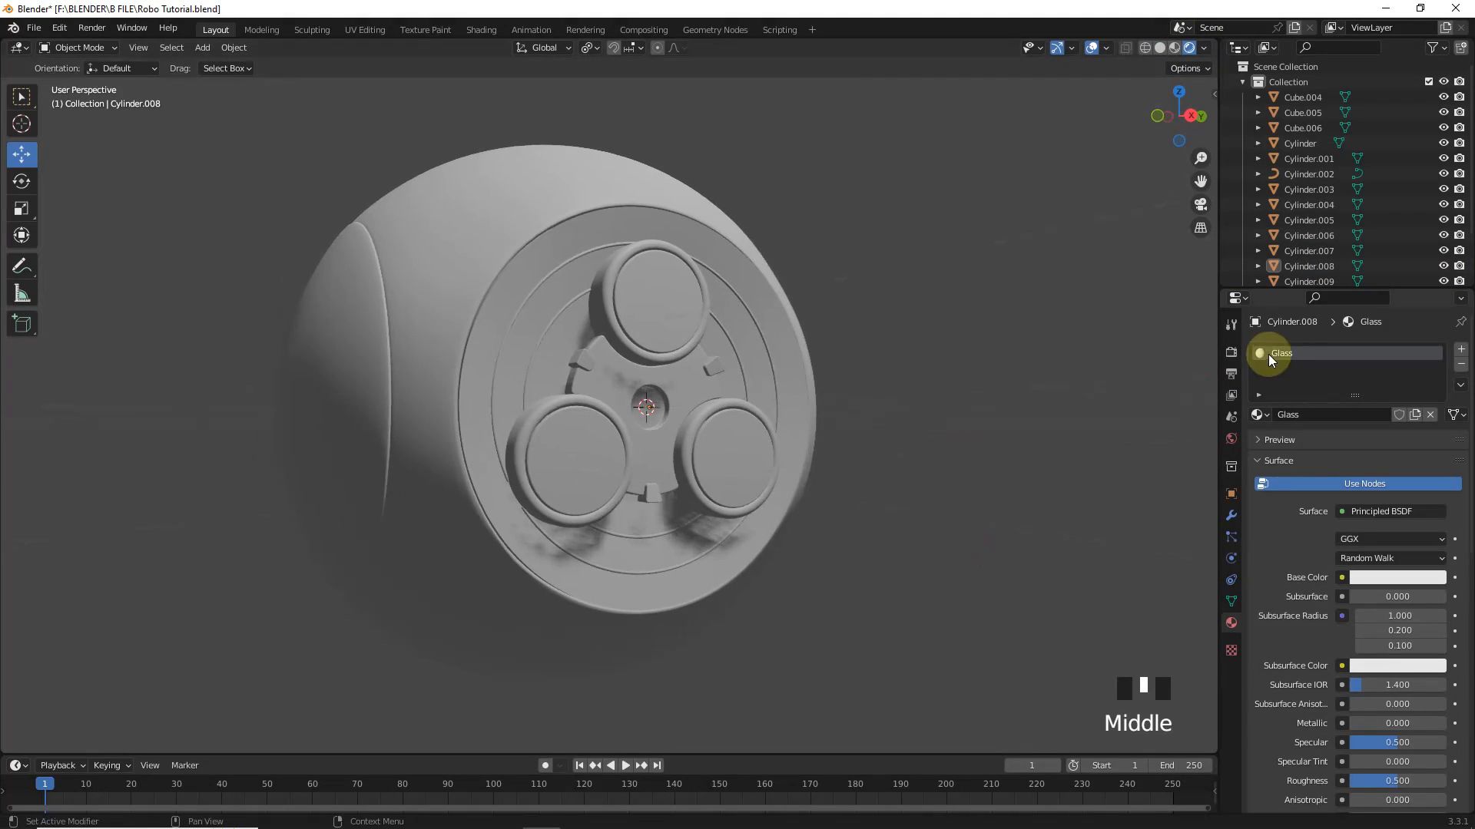
click(1231, 351)
click(1405, 351)
click(1378, 400)
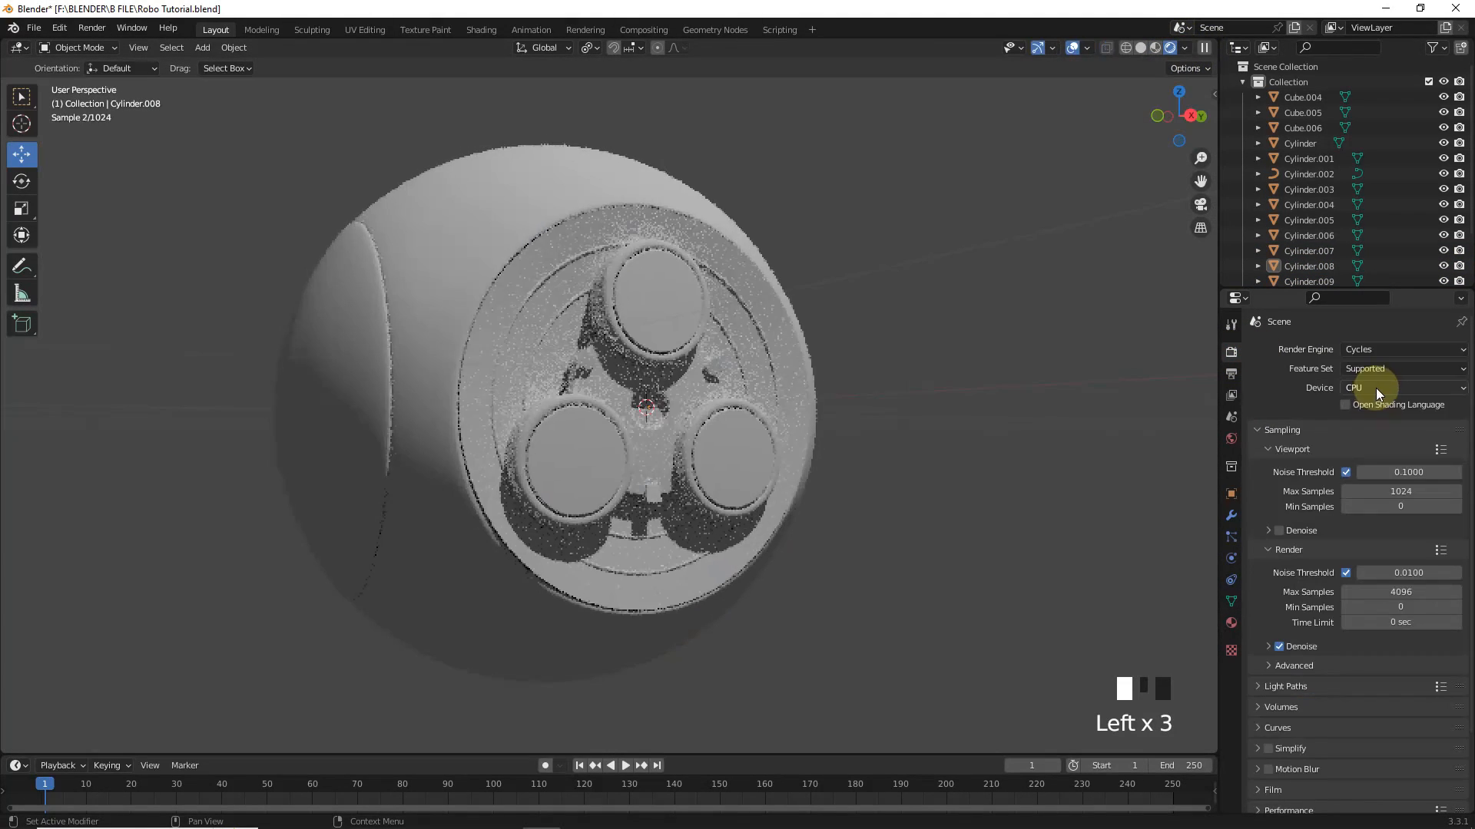
click(1382, 388)
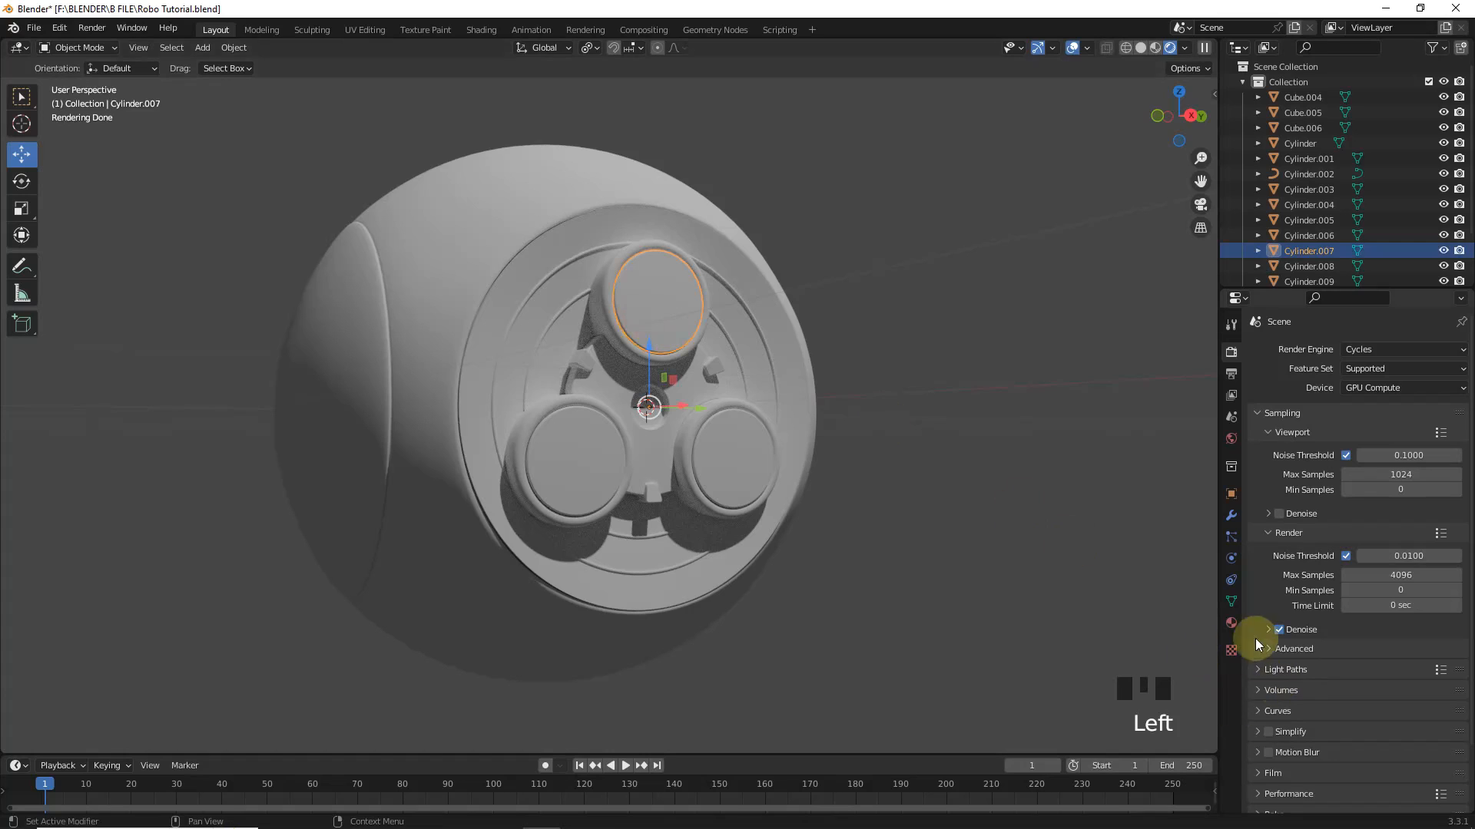
Step: Change the Glass material to a Glass BSDF with roughness 0.043 and hide the upper glass disc
click(1232, 623)
click(1357, 483)
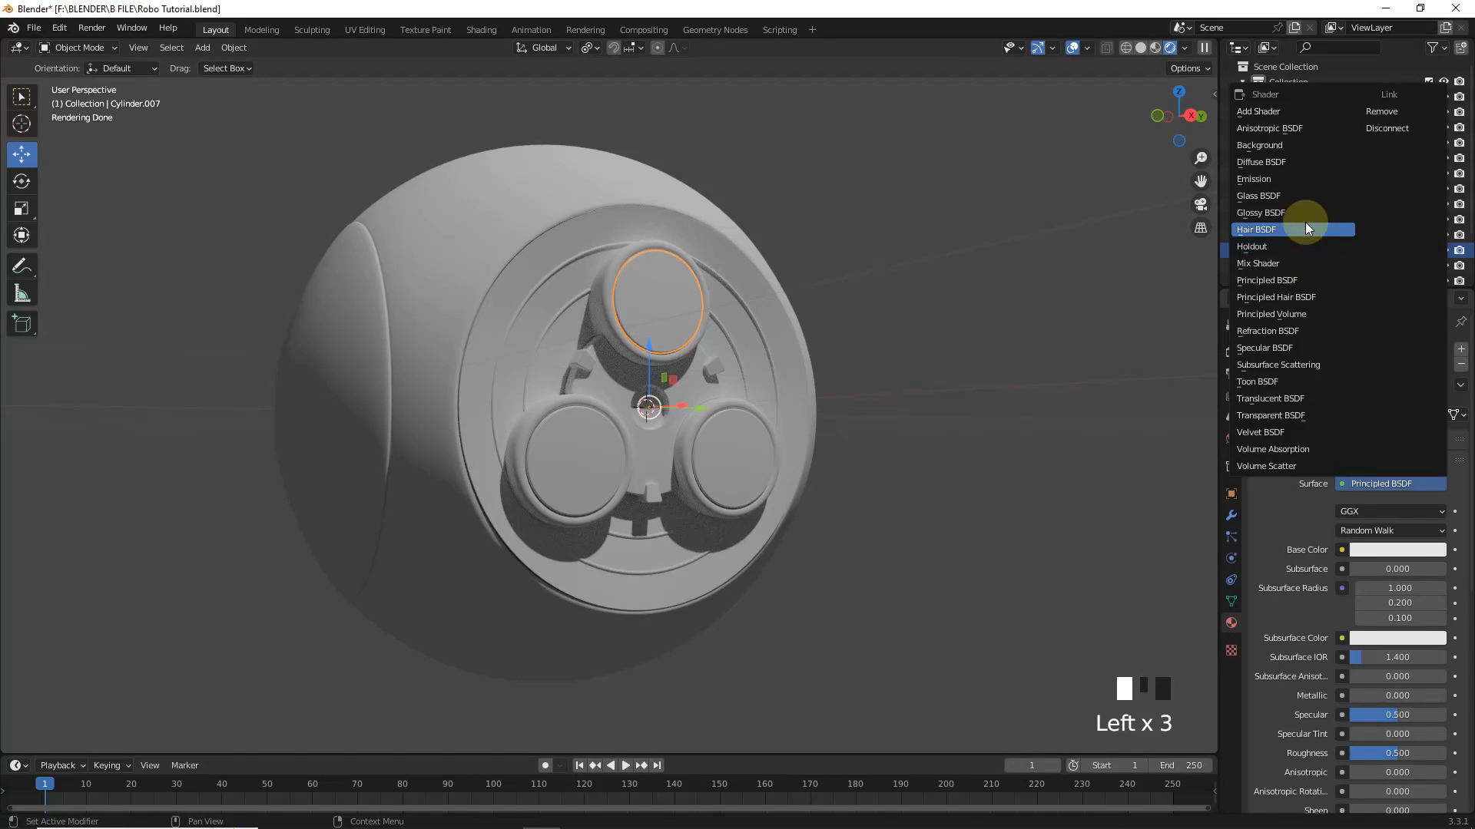
click(1308, 197)
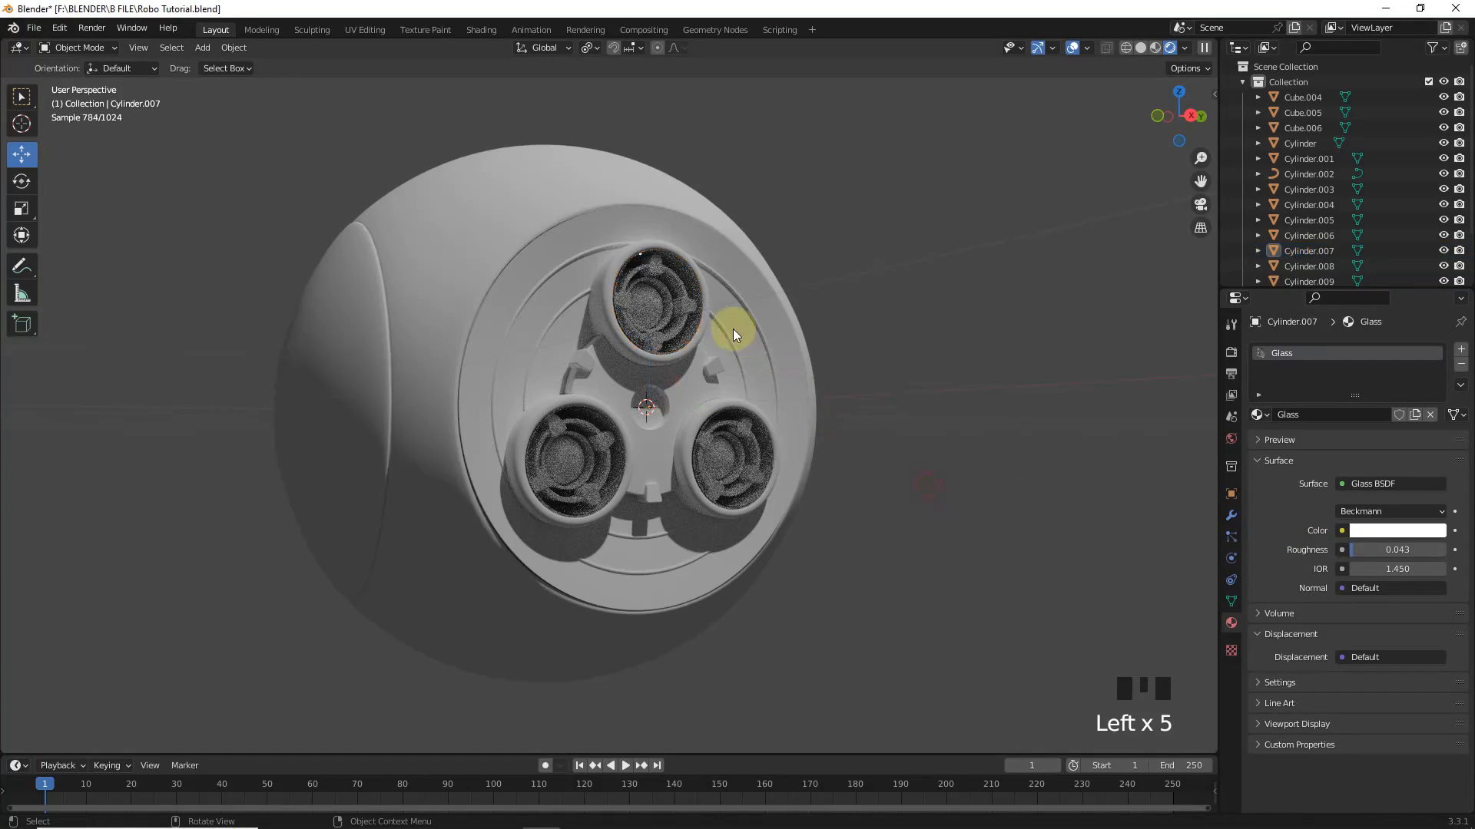
key(h)
Step: Select the upper lens assembly and give Material.001 a dark base colour, metallic 1.000 and roughness 0.295
scroll(678, 315, up, 2)
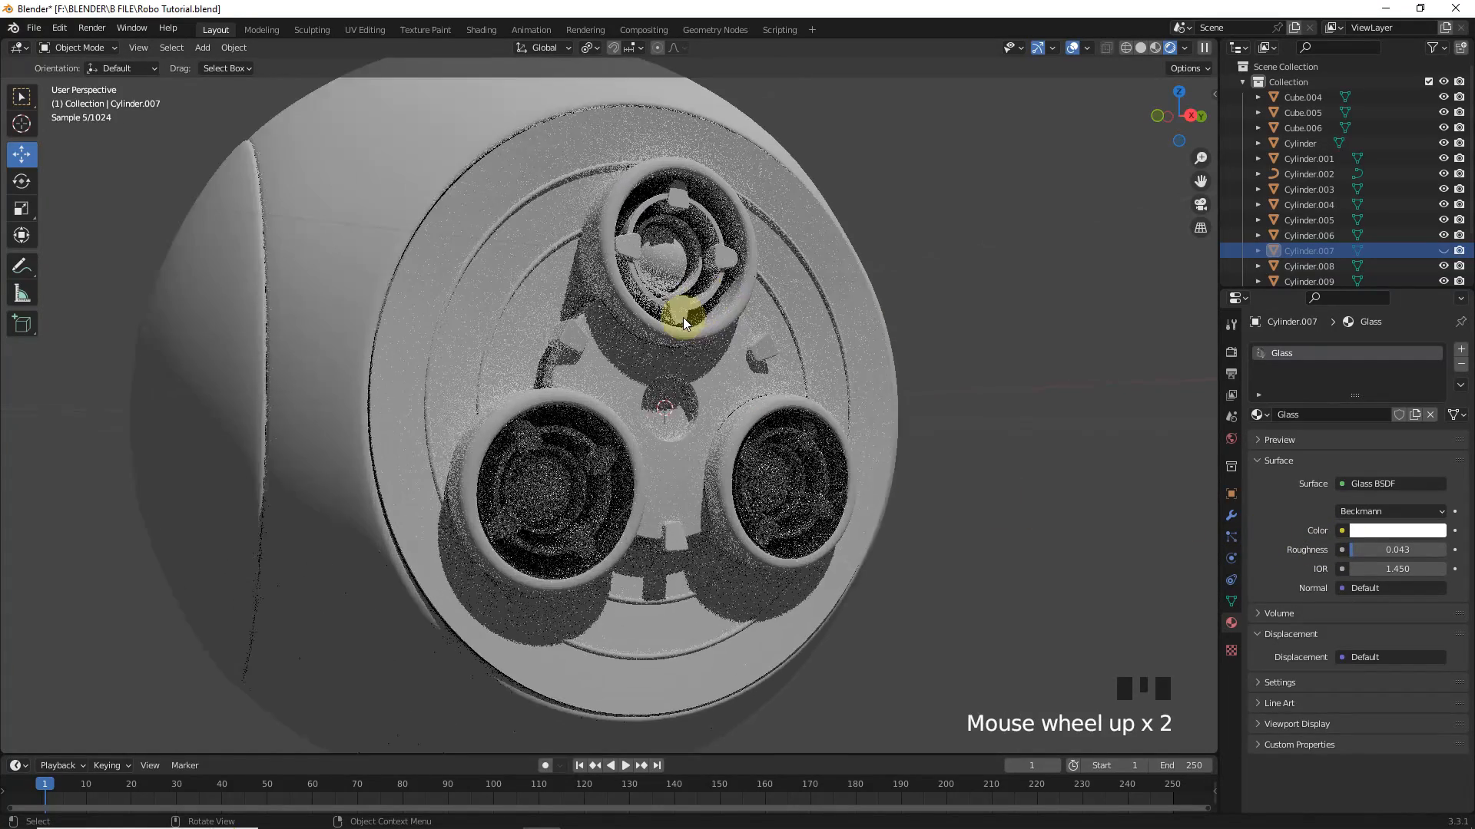
click(688, 230)
key(KP_Decimal)
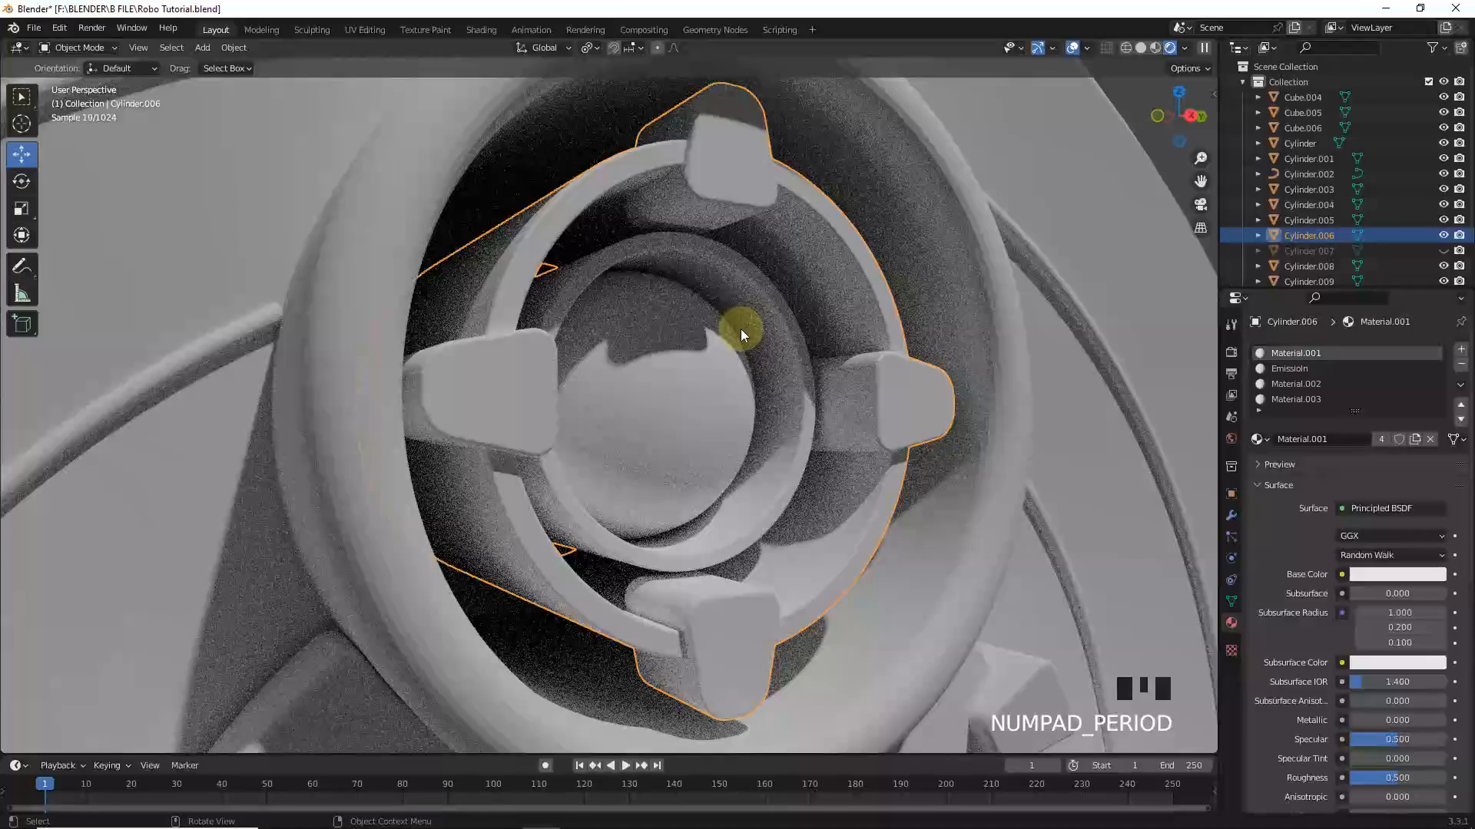
click(1398, 574)
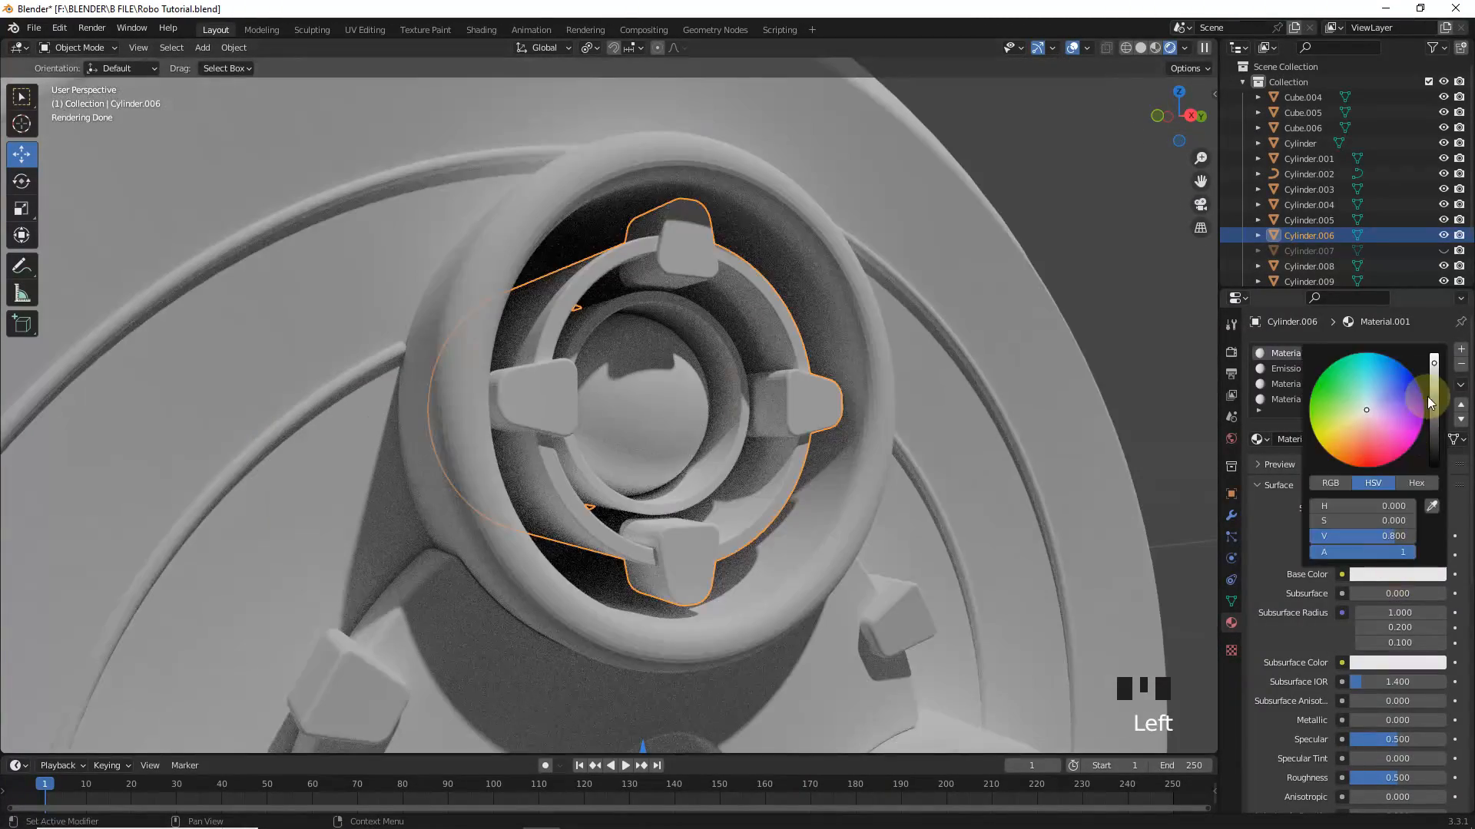
drag(1438, 384, 1438, 430)
drag(1379, 721, 1444, 720)
drag(1409, 779, 1382, 779)
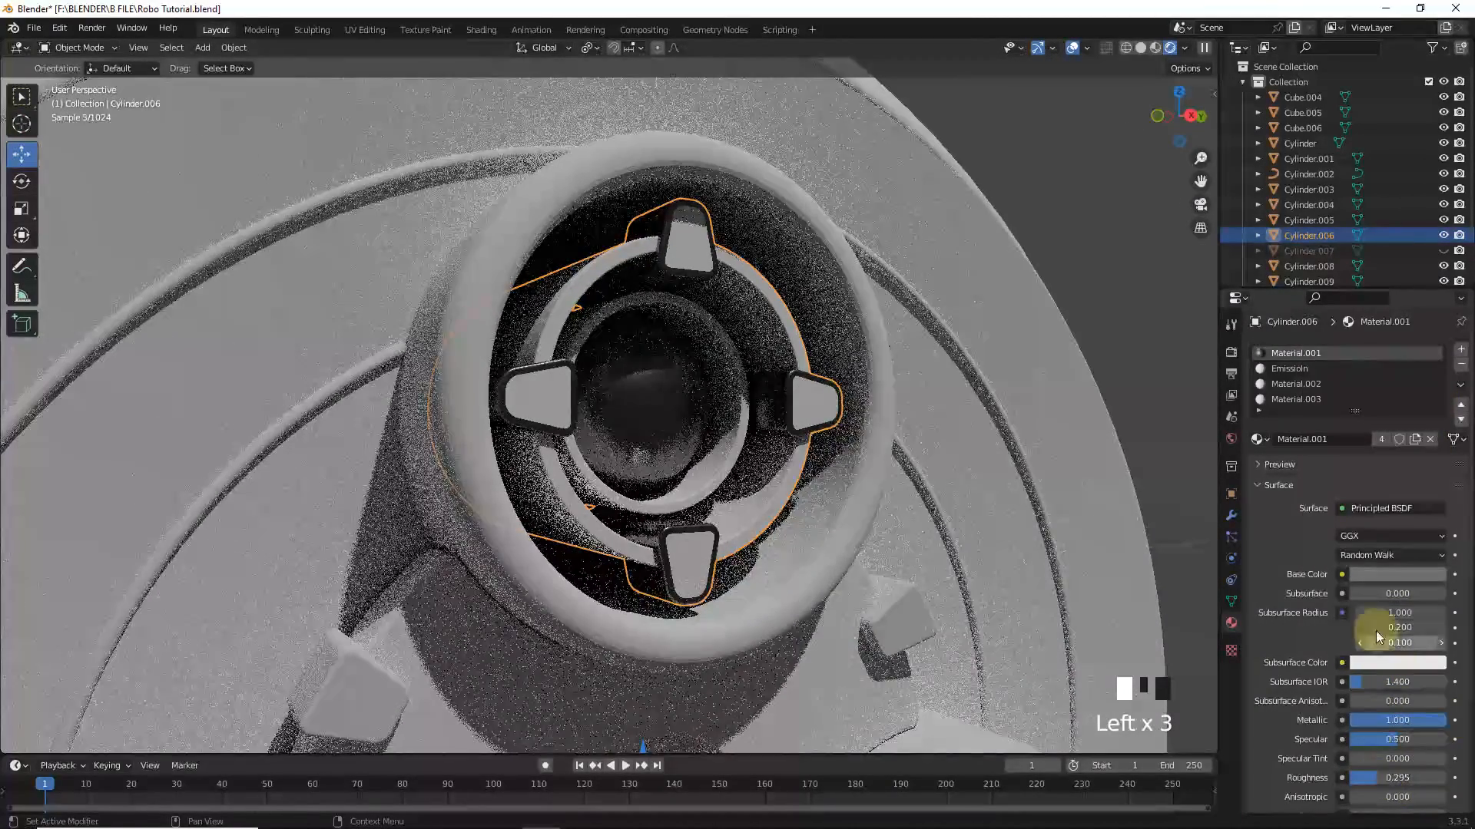
click(1385, 575)
drag(1431, 418, 1430, 430)
Step: Change the Emissioin material's surface to an Emission shader with a pale blue colour
click(1281, 370)
click(1382, 509)
click(1310, 203)
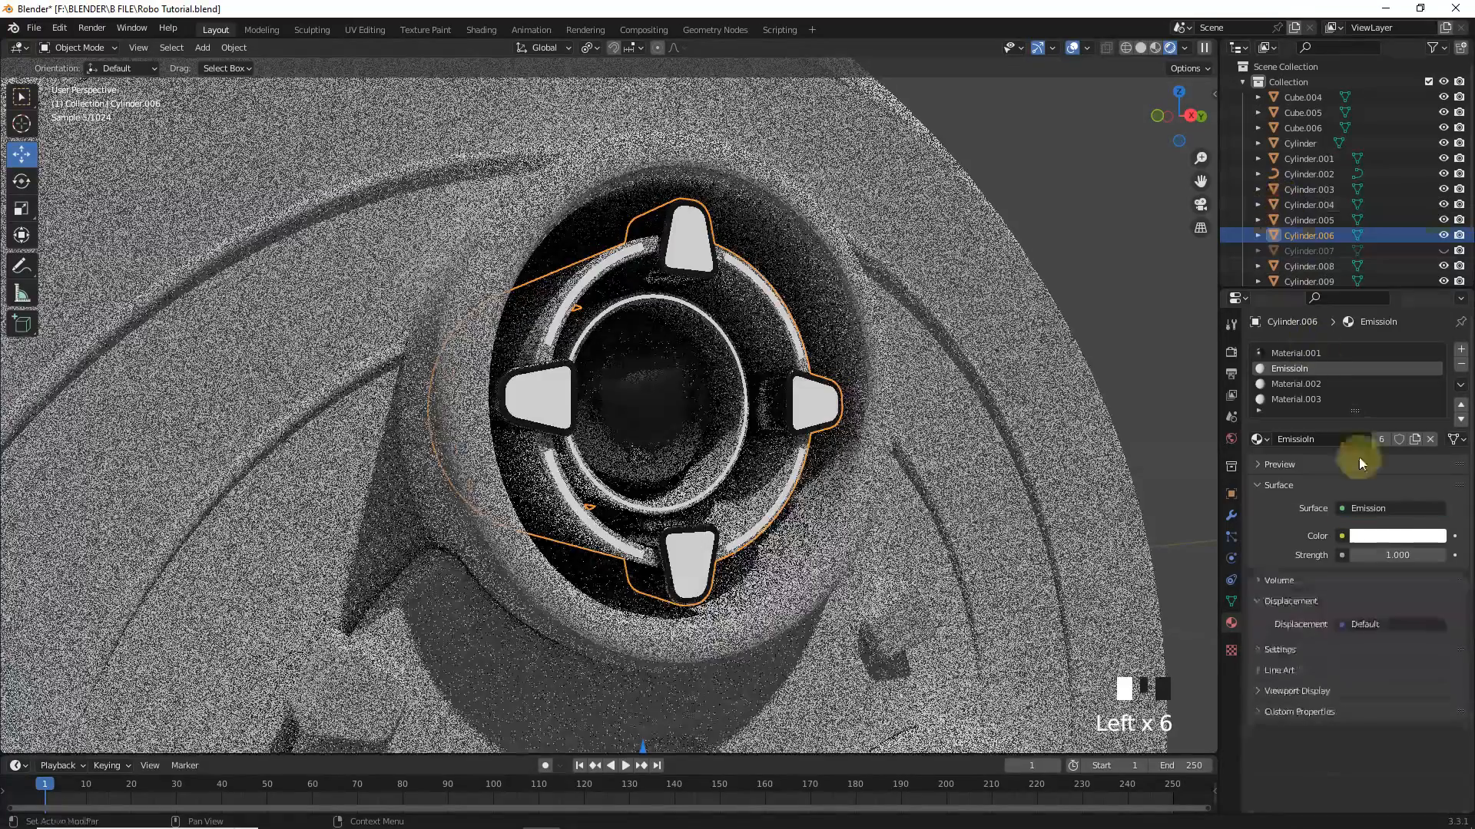
click(1386, 536)
drag(1373, 363, 1379, 362)
Step: Give Material.002 a near-black base colour, metallic 1.000 and roughness 0.303
click(1285, 384)
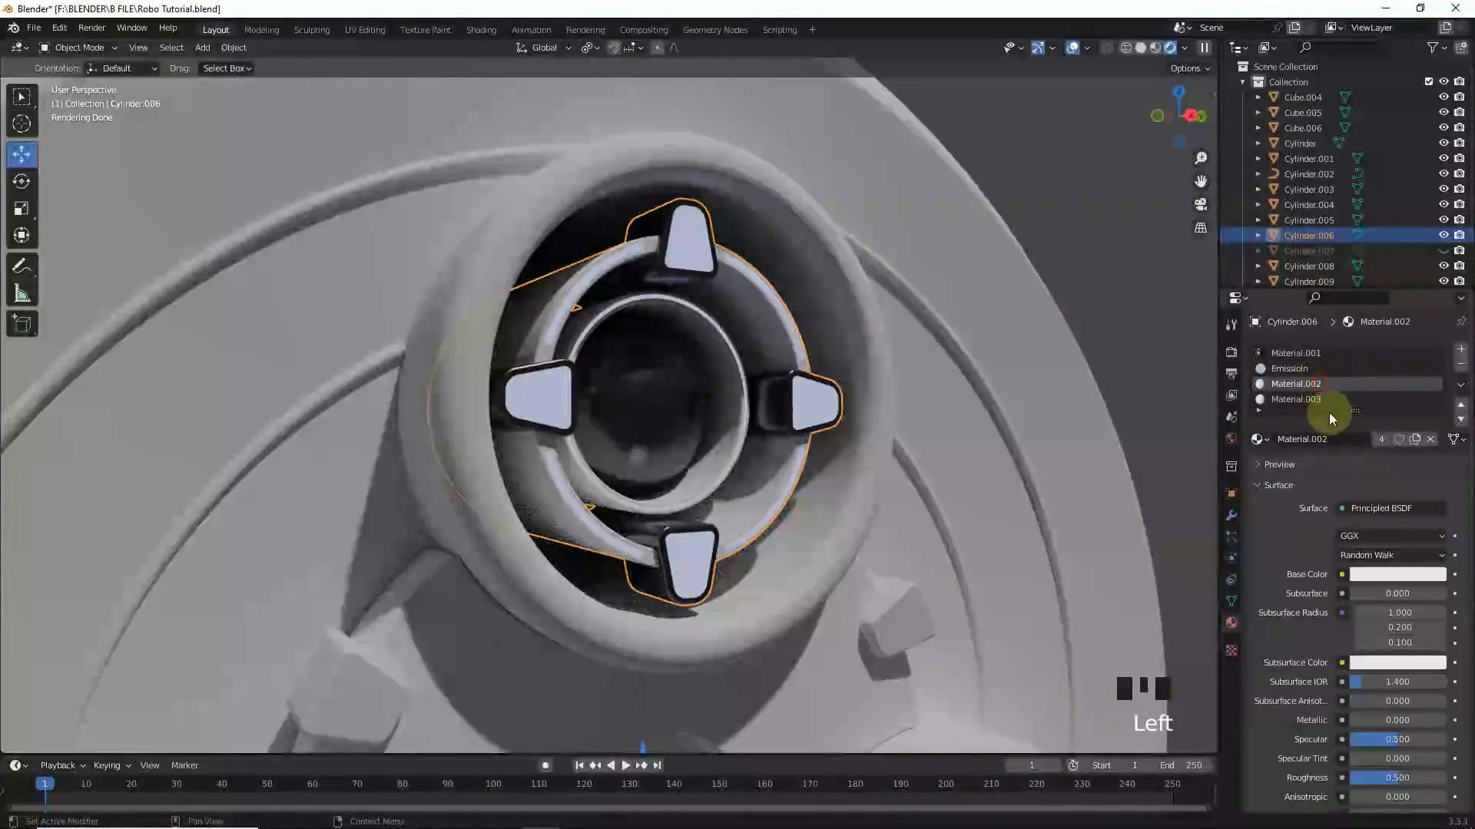
click(1397, 574)
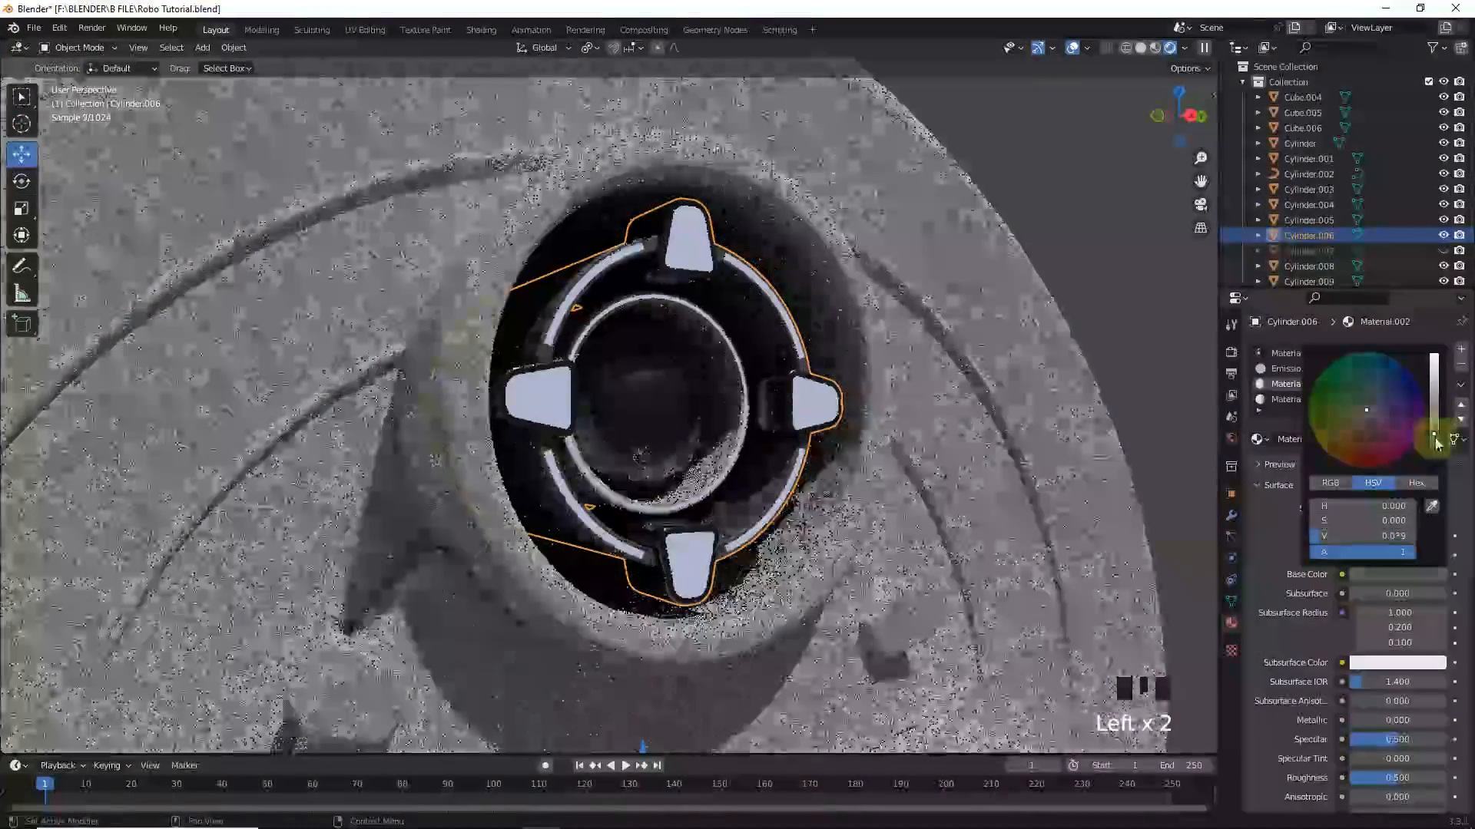
drag(1379, 720, 1444, 720)
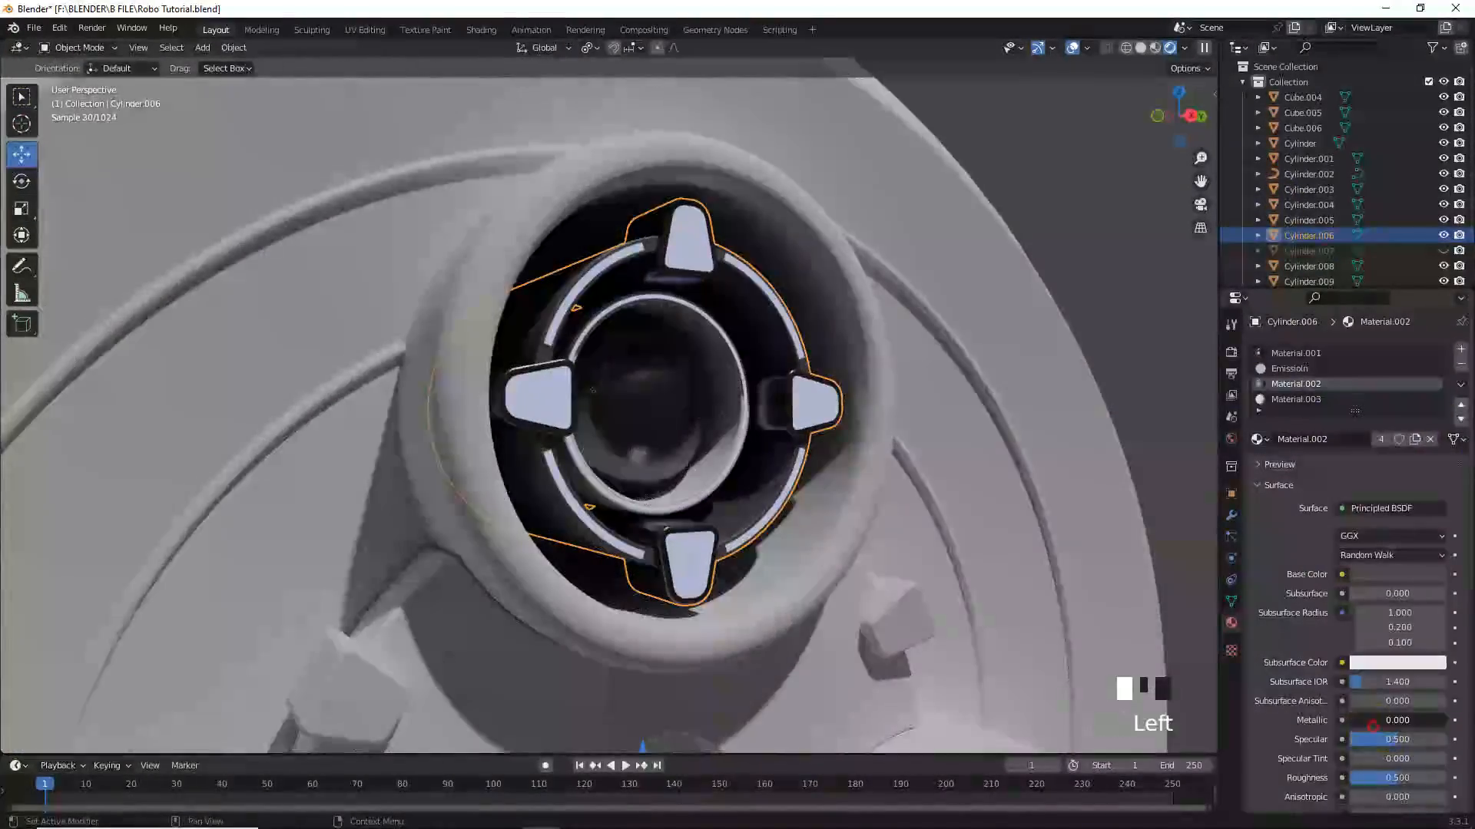
drag(1399, 781, 1375, 778)
Step: Lower the roughness of Material.003 to about 0.35
click(1332, 401)
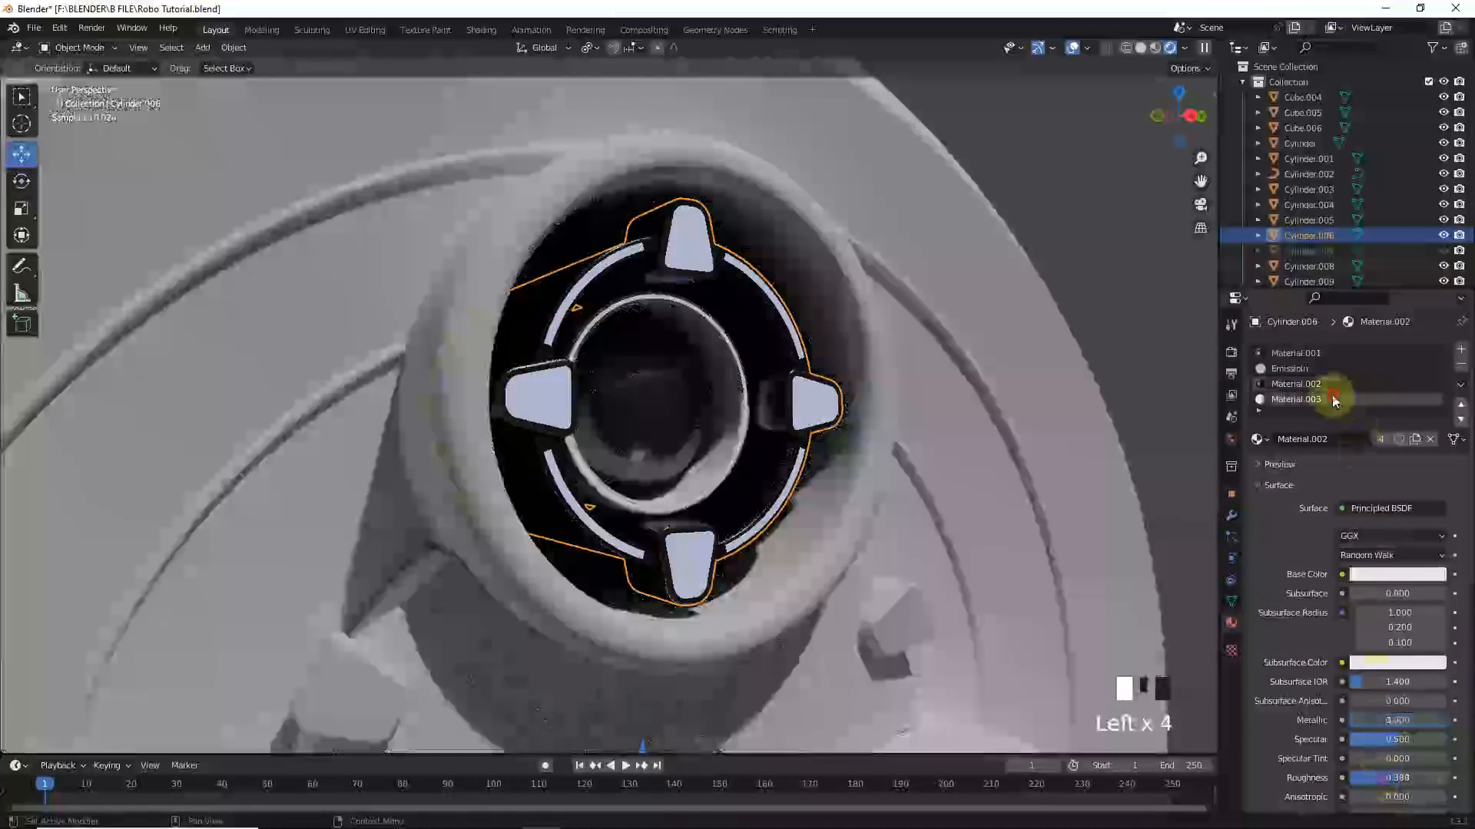
click(1398, 576)
drag(1431, 407, 1433, 424)
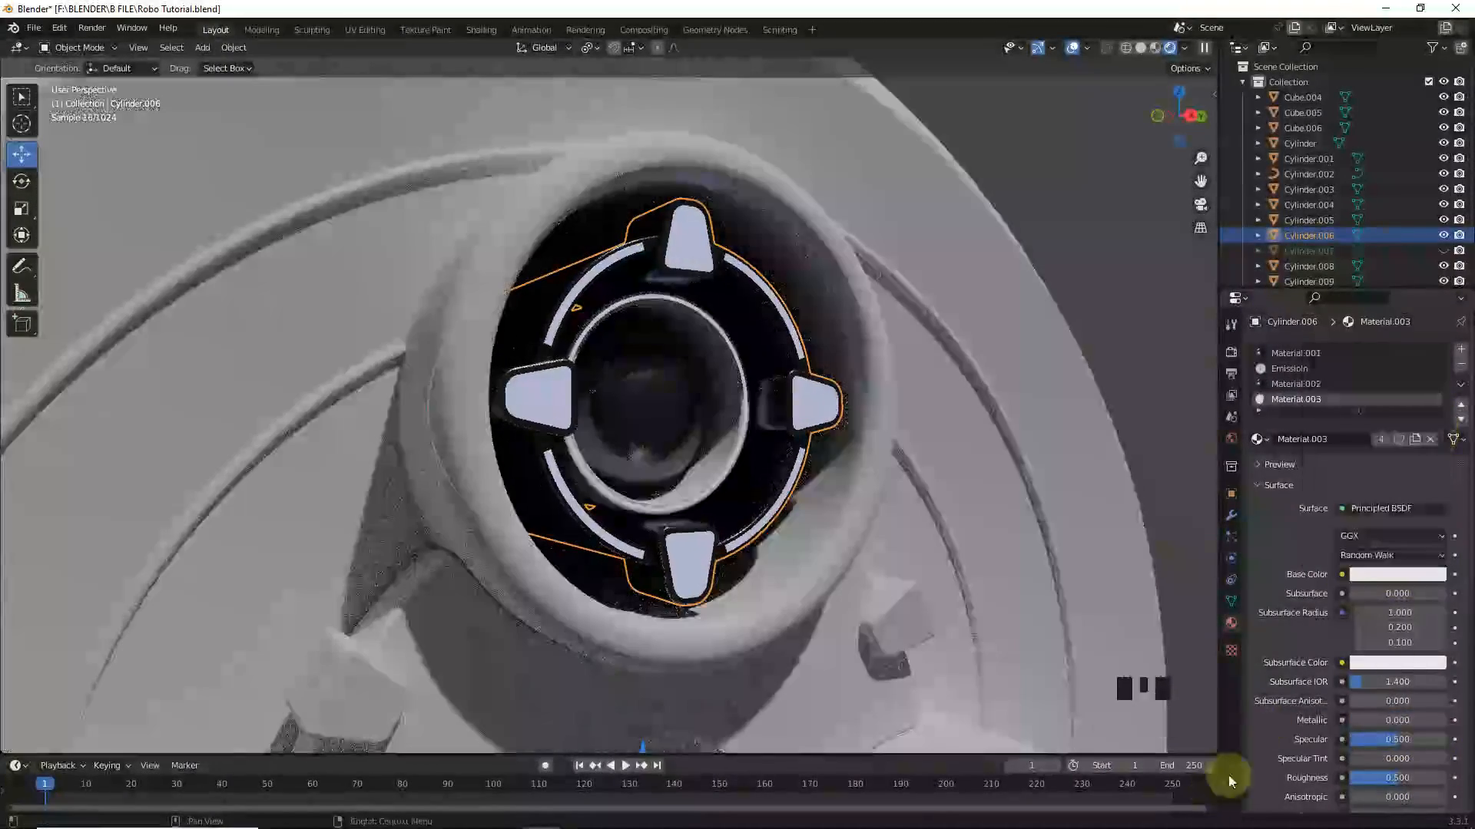
click(1382, 508)
drag(1398, 778, 1380, 778)
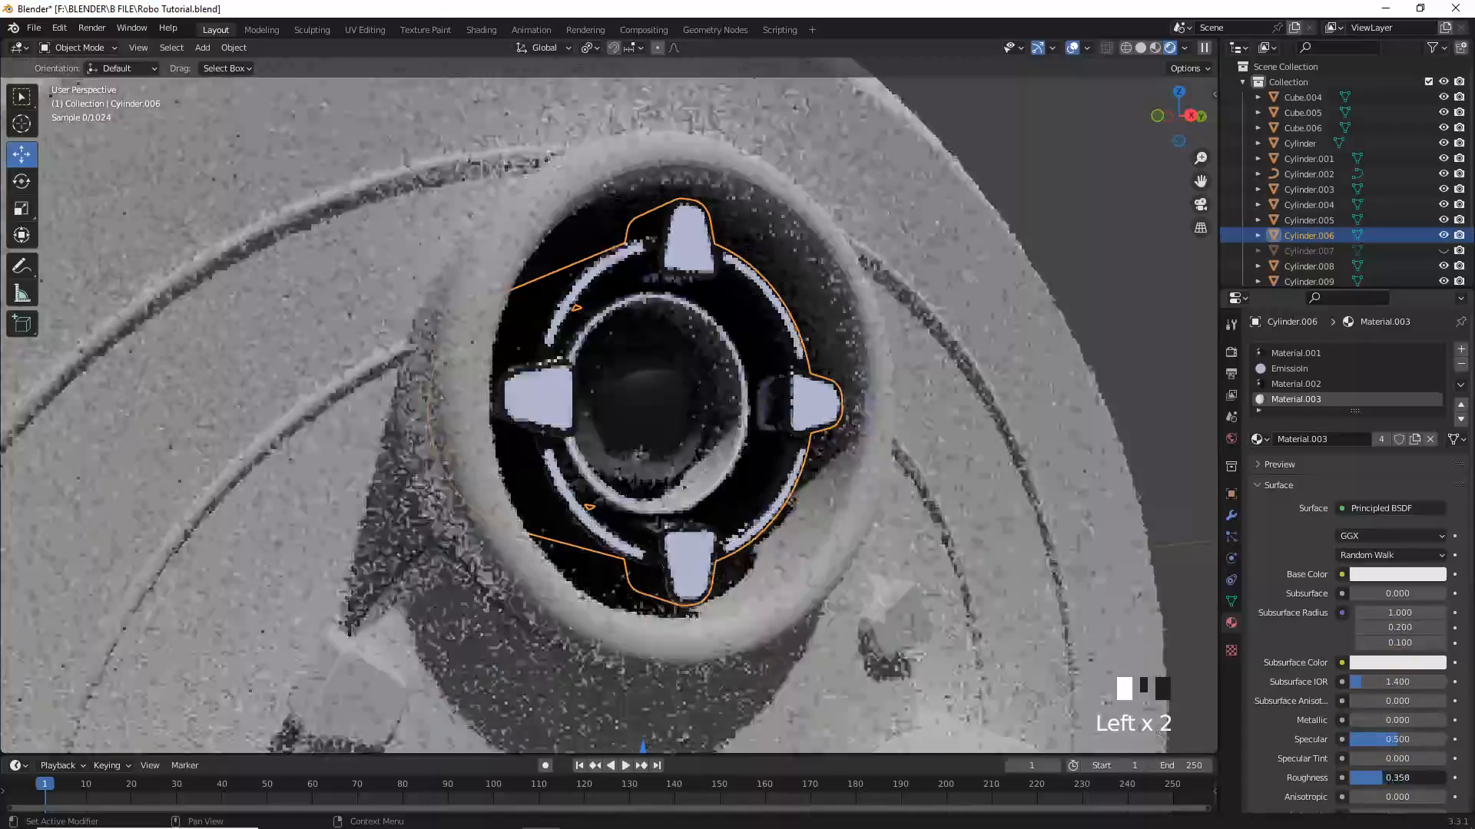
Step: Assign Material.002 to the face loop on the inner wall of the ring around the domed lens
middle_drag(806, 520, 696, 522)
click(567, 424)
key(Tab)
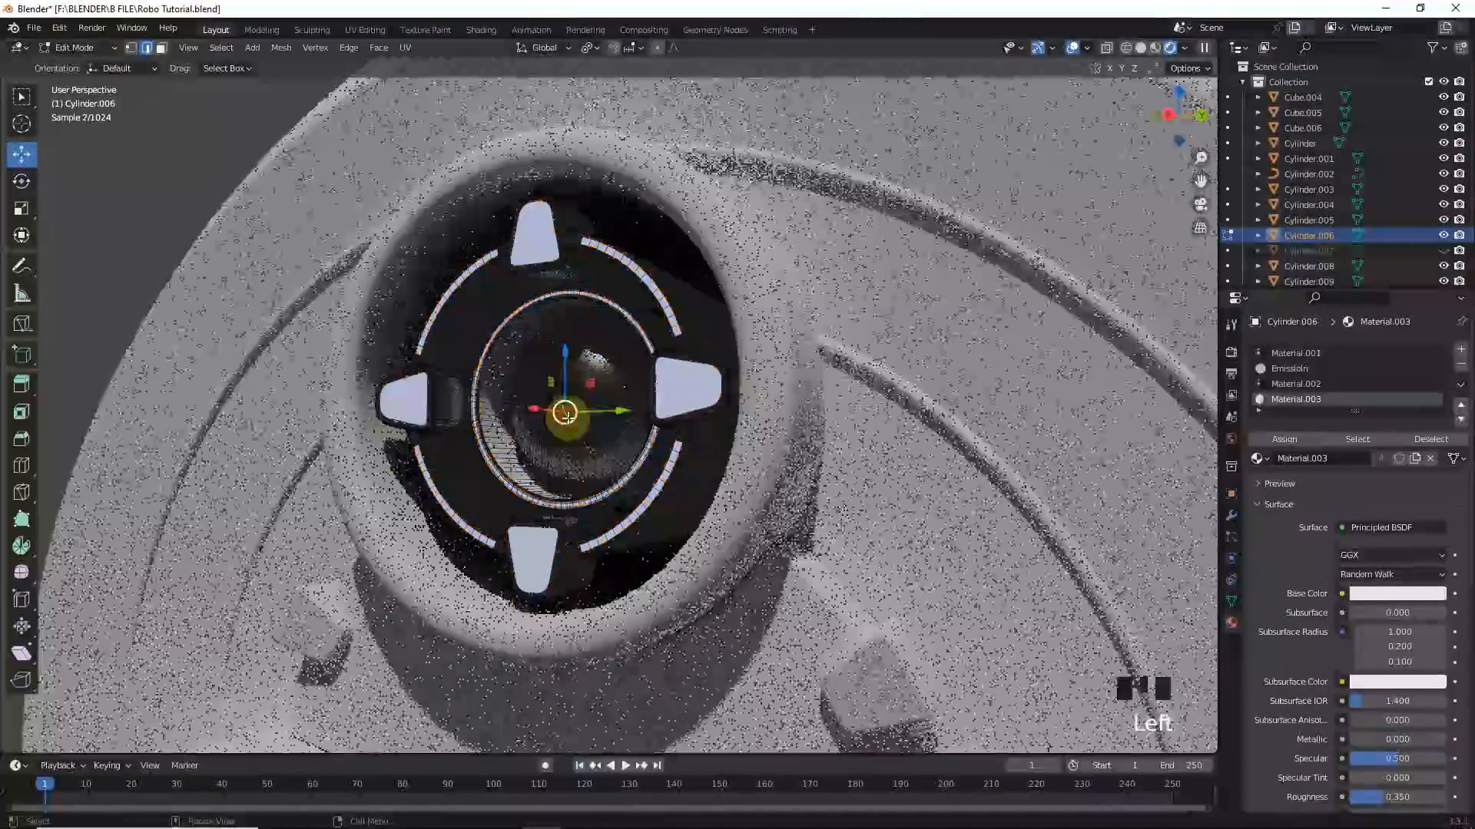
click(530, 420)
click(162, 50)
alt+click(500, 396)
middle_drag(533, 503, 606, 506)
click(1289, 384)
click(1288, 444)
middle_drag(854, 486, 913, 478)
key(Tab)
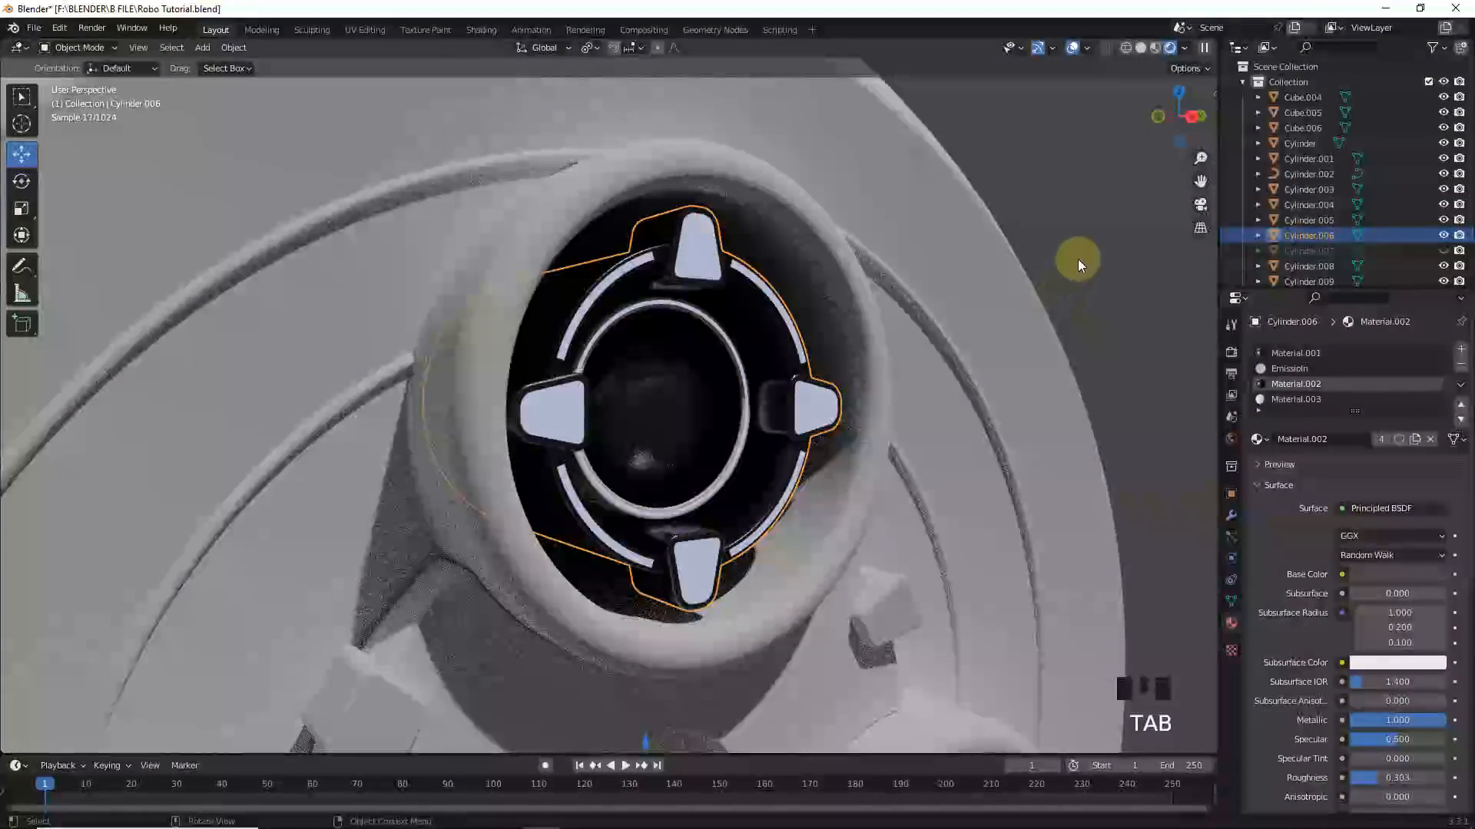
Step: Set the base colour of Material.003 to white and check the lens from another angle
click(1077, 259)
click(1369, 576)
mouse_move(721, 489)
middle_down()
mouse_move(760, 487)
mouse_move(717, 507)
middle_up()
scroll(645, 388, down, 1)
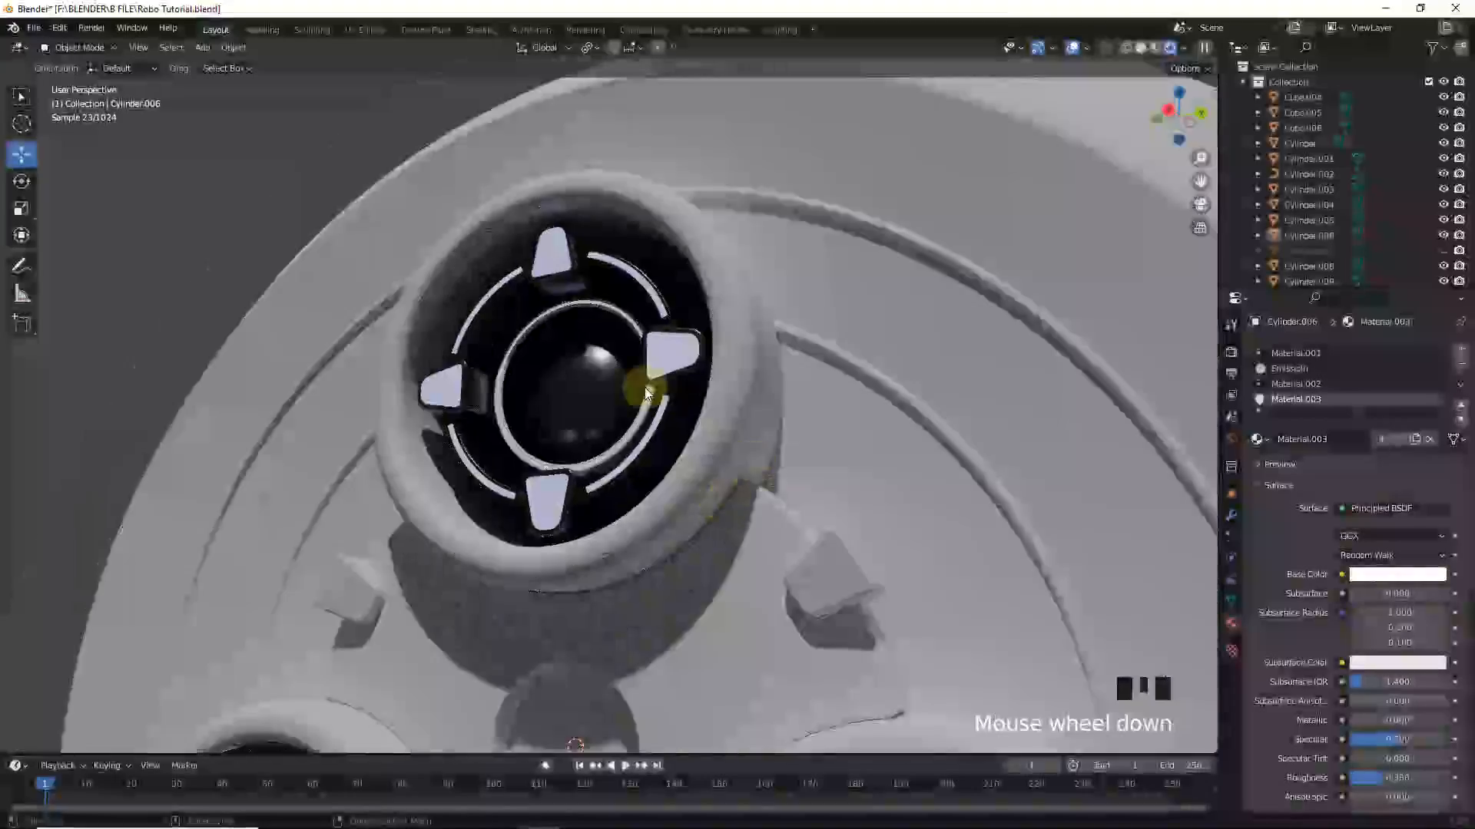
Step: Assign Material.003 to the linked mesh of the domed lens at the centre of the ring
key(Tab)
click(592, 387)
key(l)
click(1296, 399)
click(1275, 438)
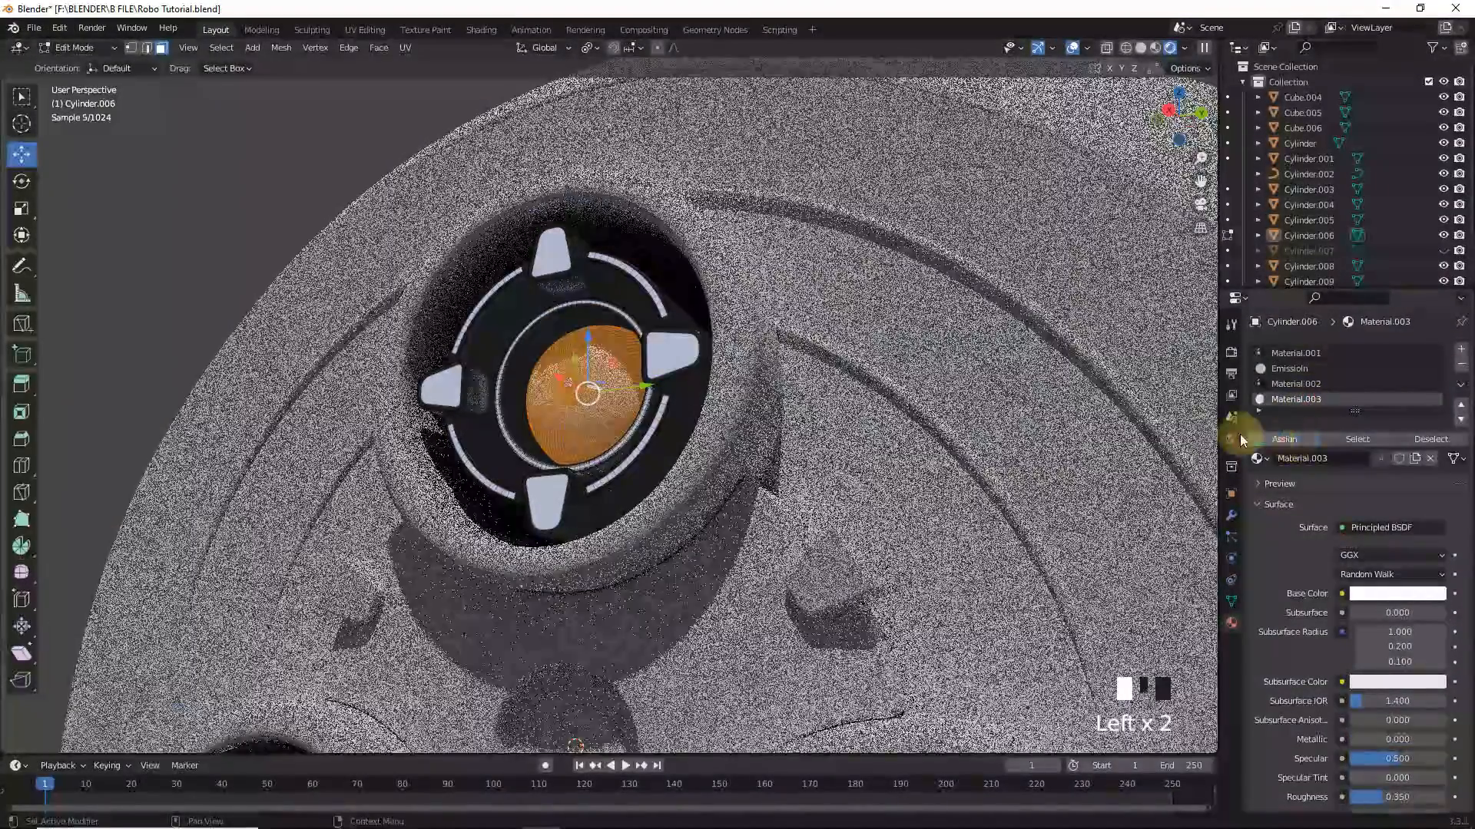
key(Tab)
Step: Set Material.003 to roughness 0.303 and metallic about 0.70 for the domed lens
middle_drag(691, 453, 754, 451)
drag(1405, 778, 1391, 778)
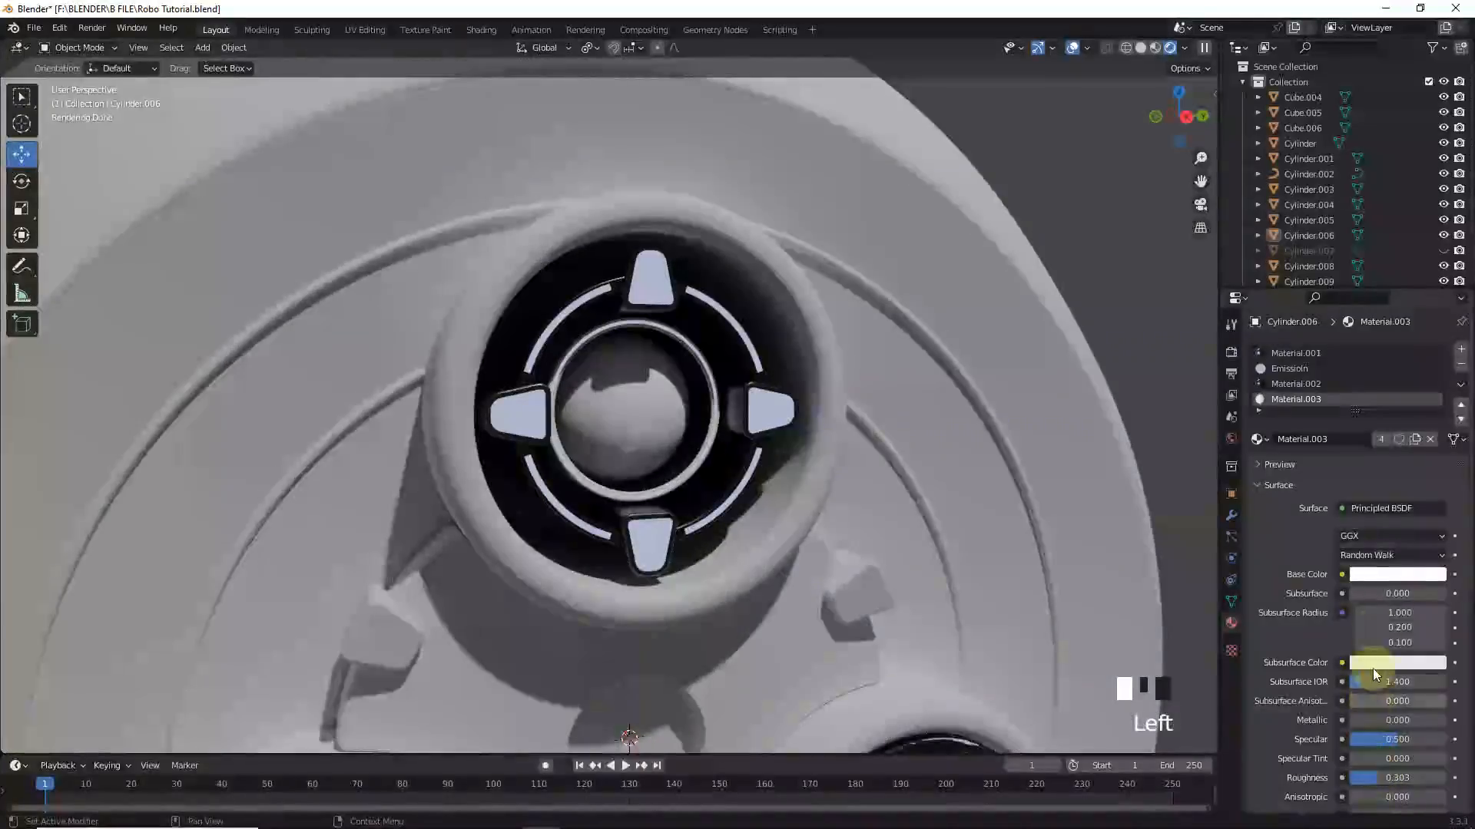
drag(1370, 721, 1401, 720)
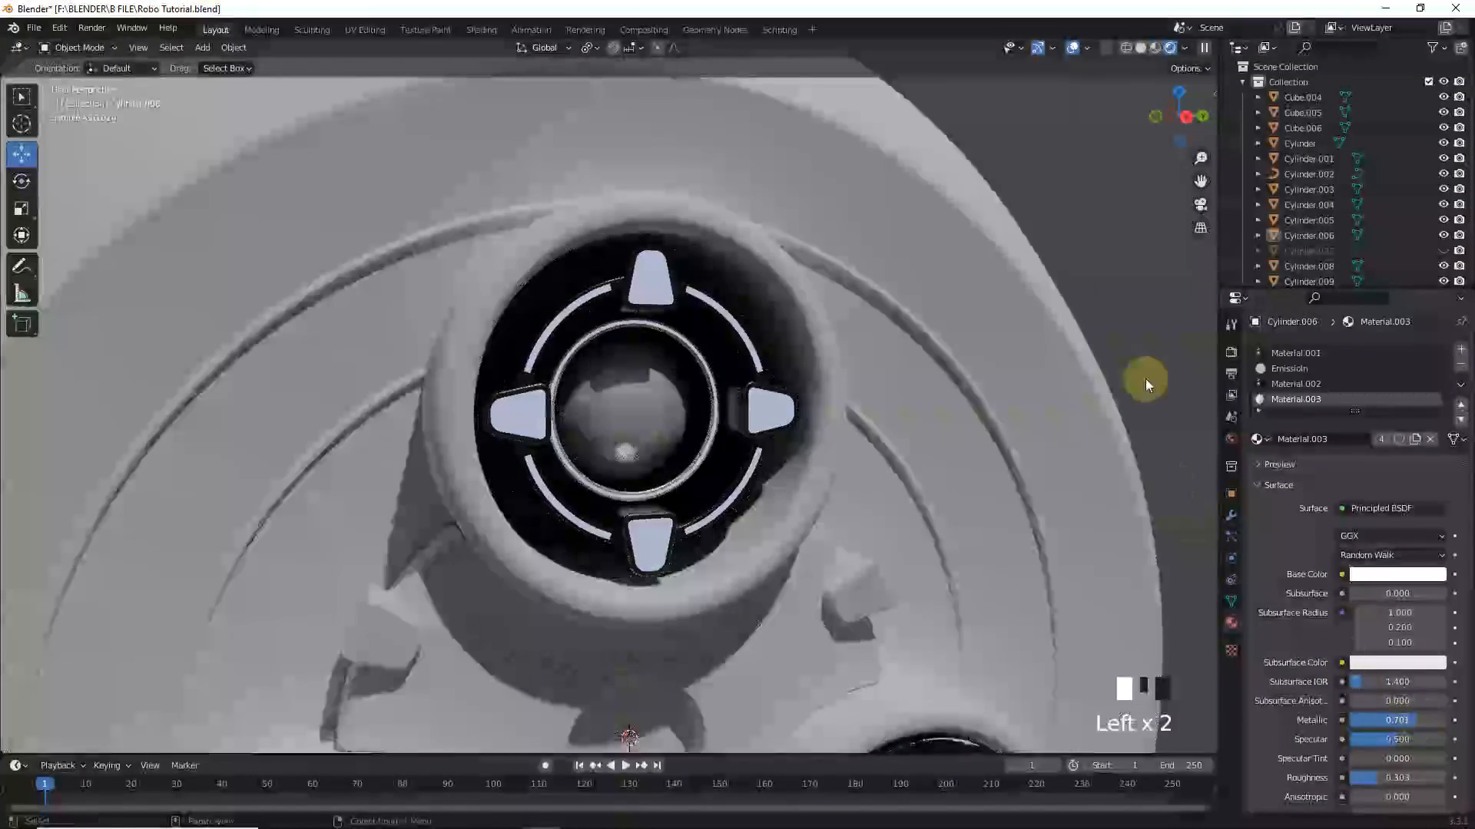
Step: Apply Material.001 to the three rimmed cylinders and to the dished front disc of the sphere
middle_drag(1145, 379, 797, 282)
click(797, 283)
click(1264, 416)
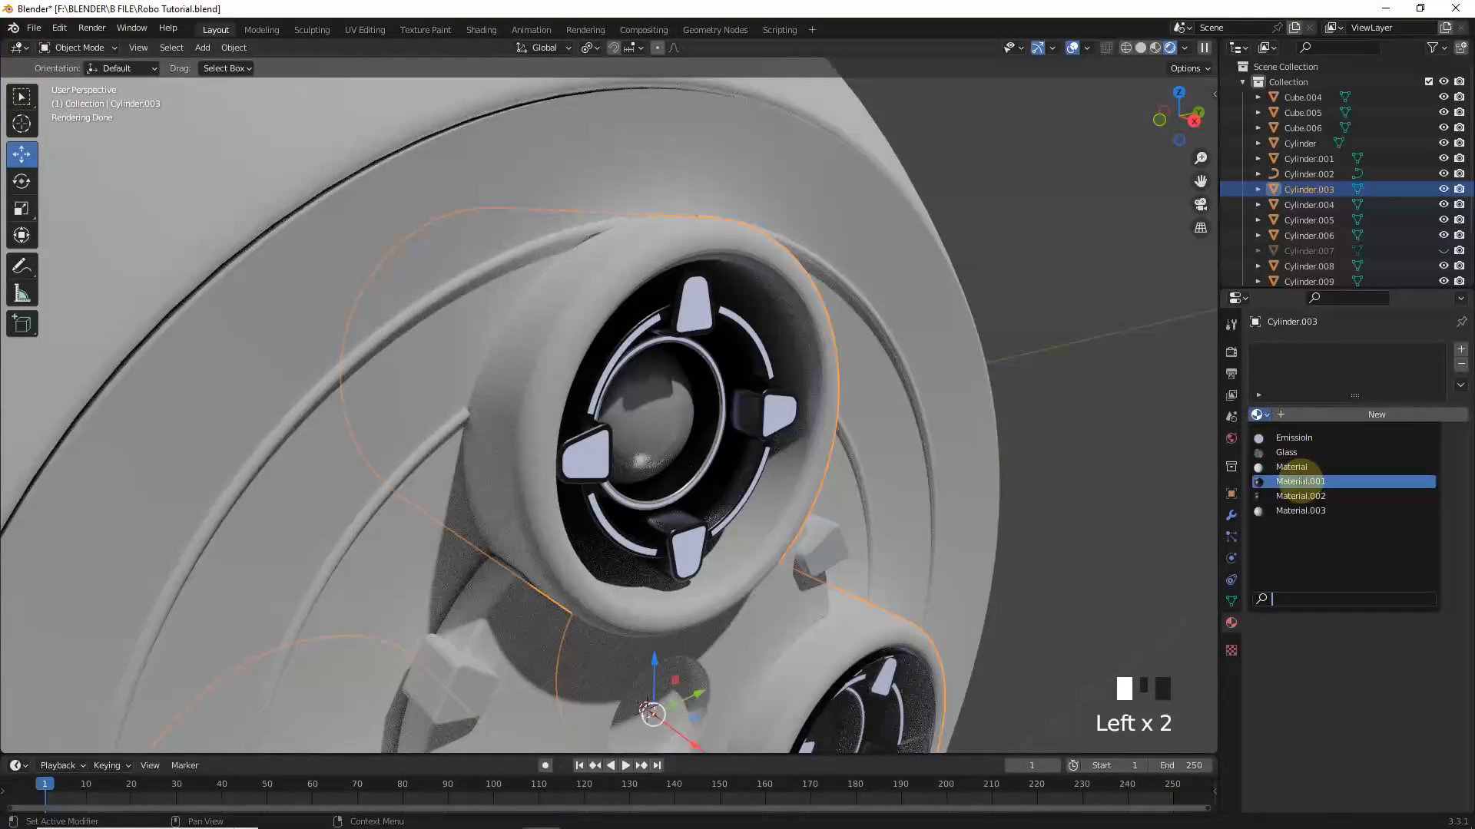
click(1307, 484)
click(918, 308)
click(1255, 415)
click(1264, 452)
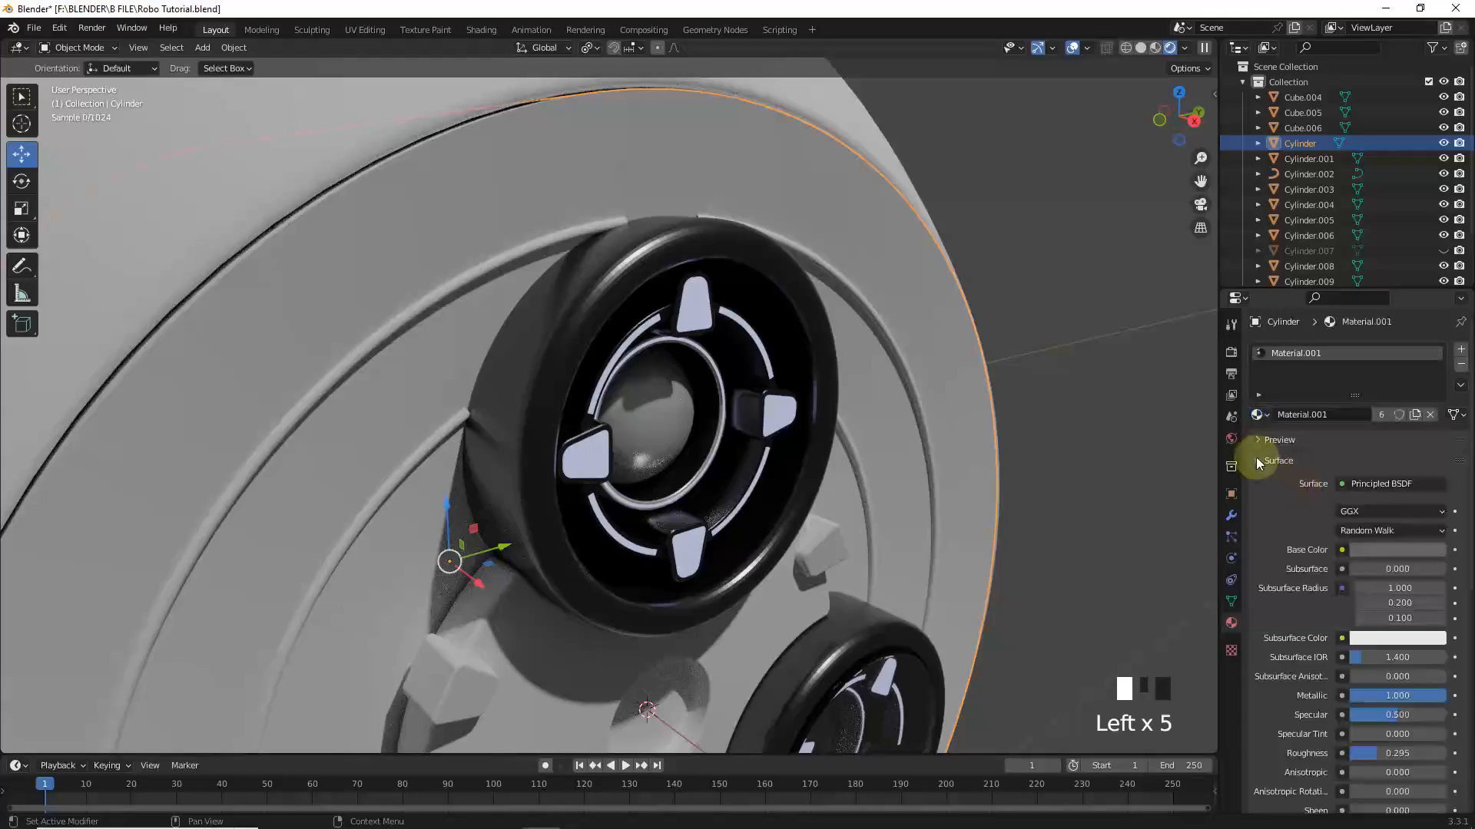
Step: Apply the existing emission material to the curved strips on the front disc
click(517, 247)
click(1256, 415)
click(1294, 438)
Step: Apply the existing material named Material to the spherical shell and to its side cap
scroll(560, 329, down, 3)
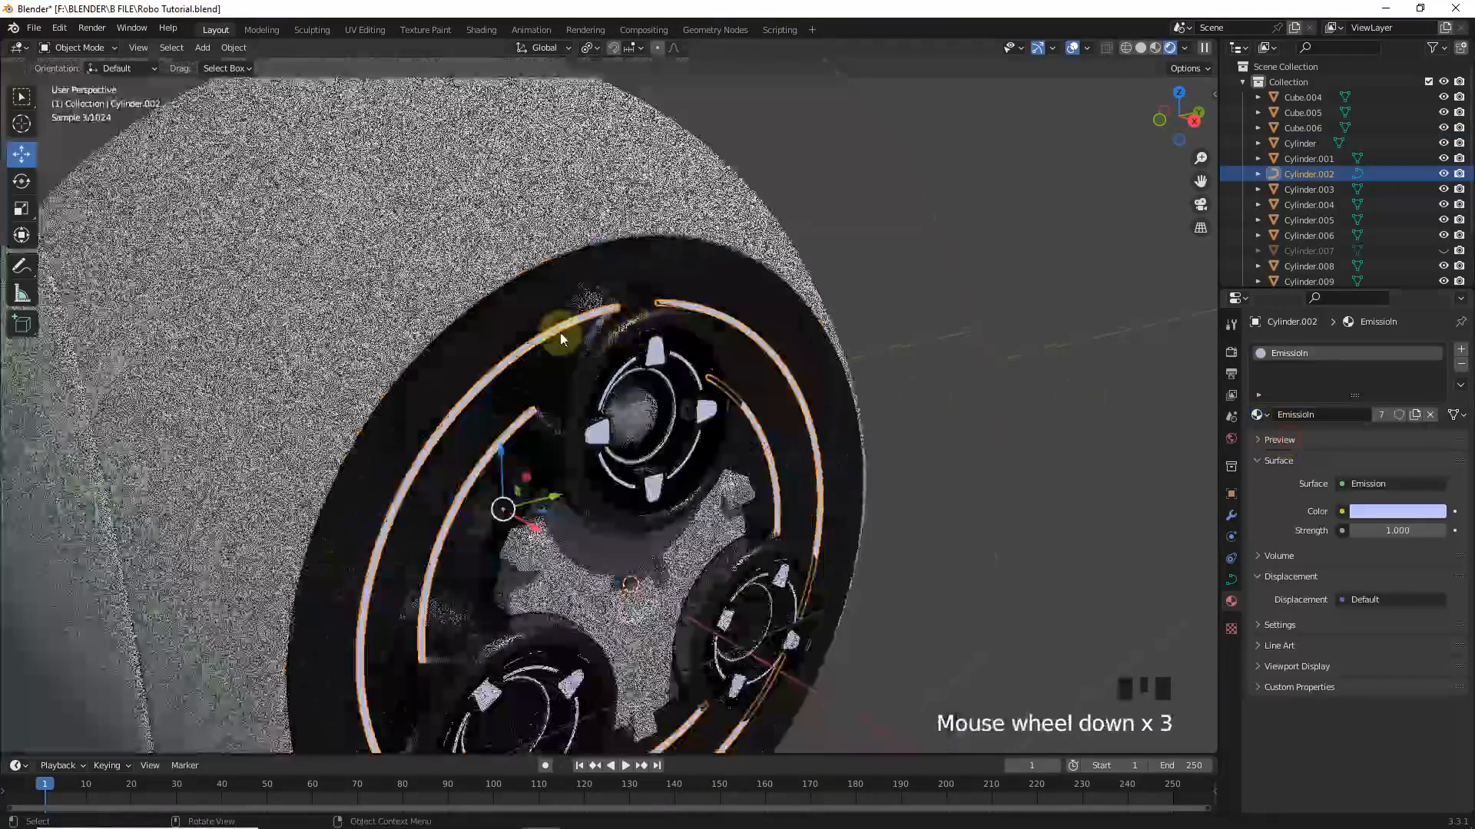
click(560, 329)
click(1257, 415)
click(1296, 466)
scroll(402, 447, down, 3)
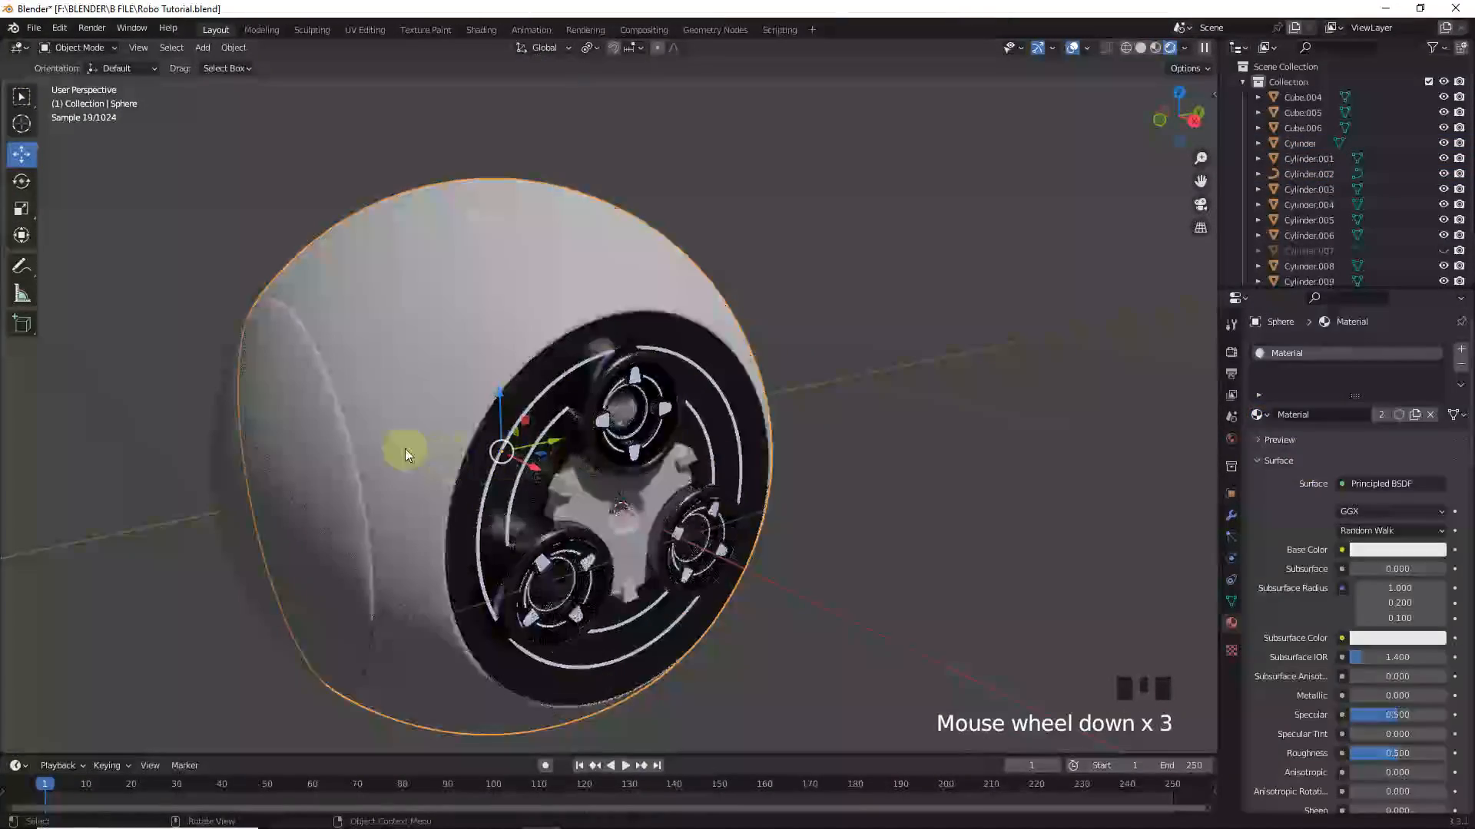
click(401, 448)
click(1260, 417)
click(1296, 467)
Step: Lower the roughness and raise the metallic value of the shell's material slightly
scroll(1362, 584, down, 3)
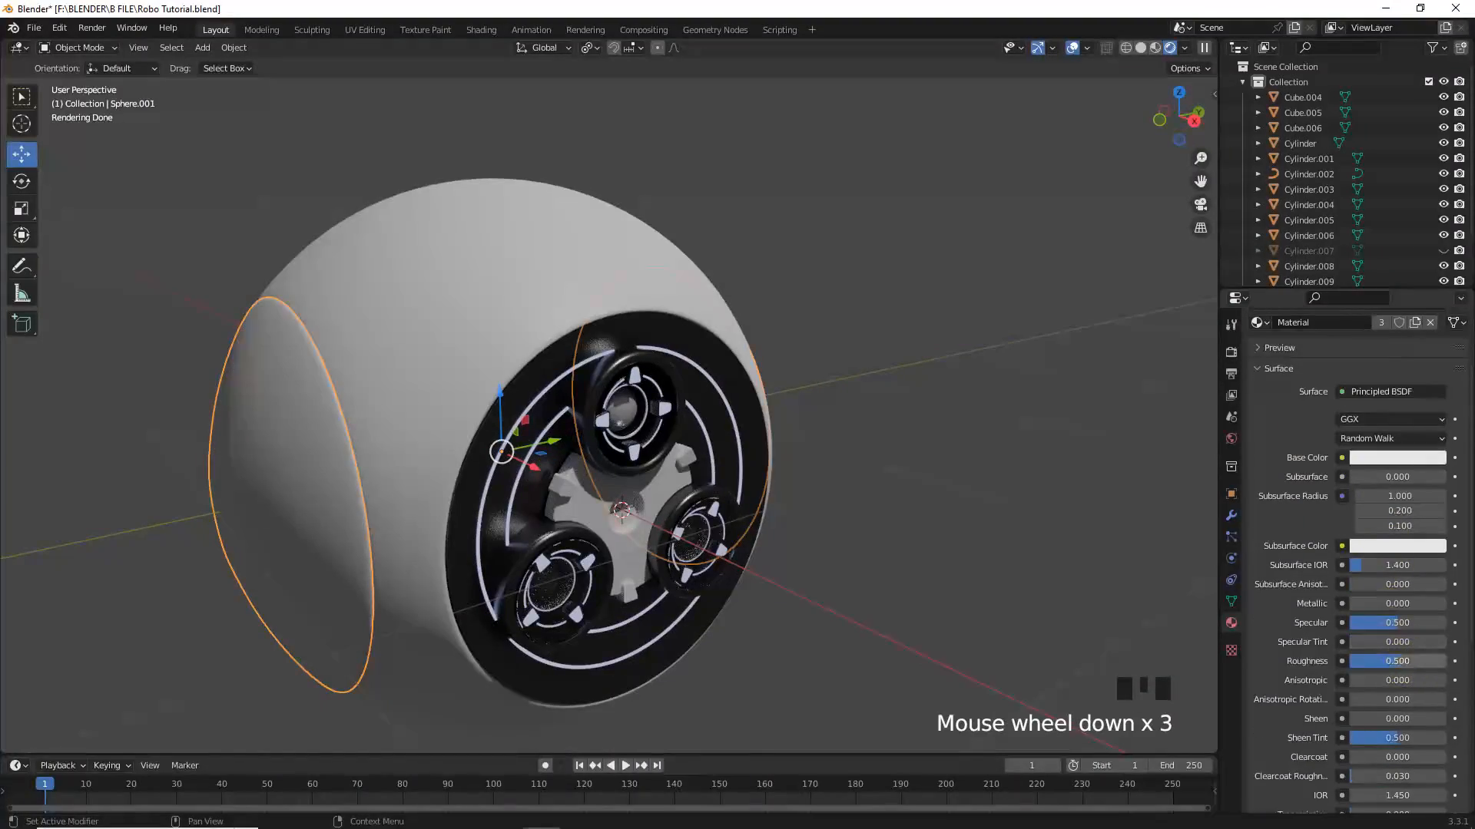
drag(1399, 661, 1378, 661)
drag(1366, 603, 1377, 604)
Step: Apply Material.001 to the central three-armed plate and its small blocks, and unhide all hidden objects
shift+middle_drag(1187, 490, 791, 384)
click(790, 385)
click(1257, 415)
click(1295, 467)
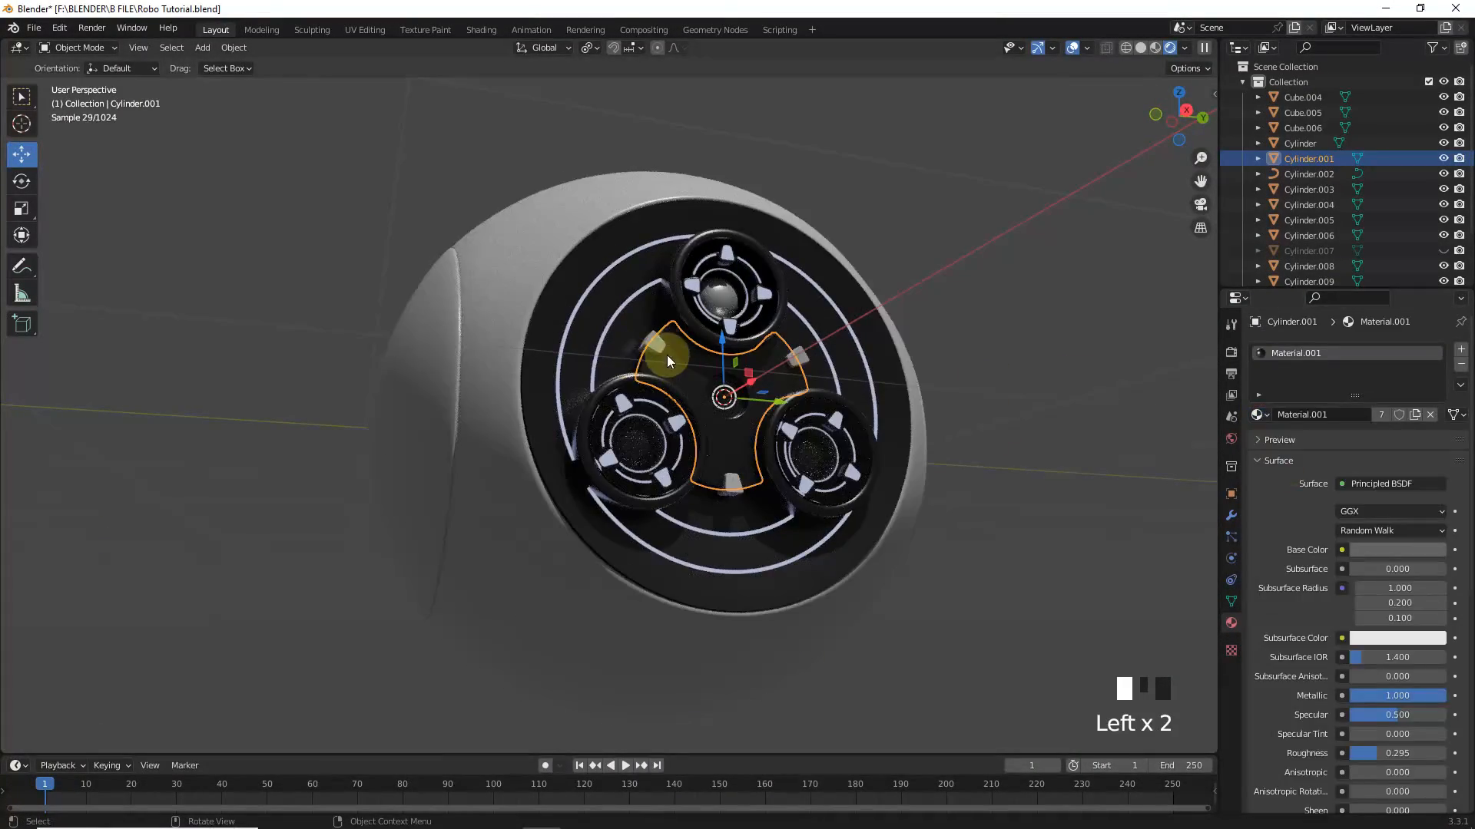
click(658, 346)
click(1257, 415)
click(1300, 481)
middle_drag(1052, 402, 1017, 419)
key(alt+h)
Step: Add a plane and move it down beneath the sphere, roughly centred under the body
key(shift+a)
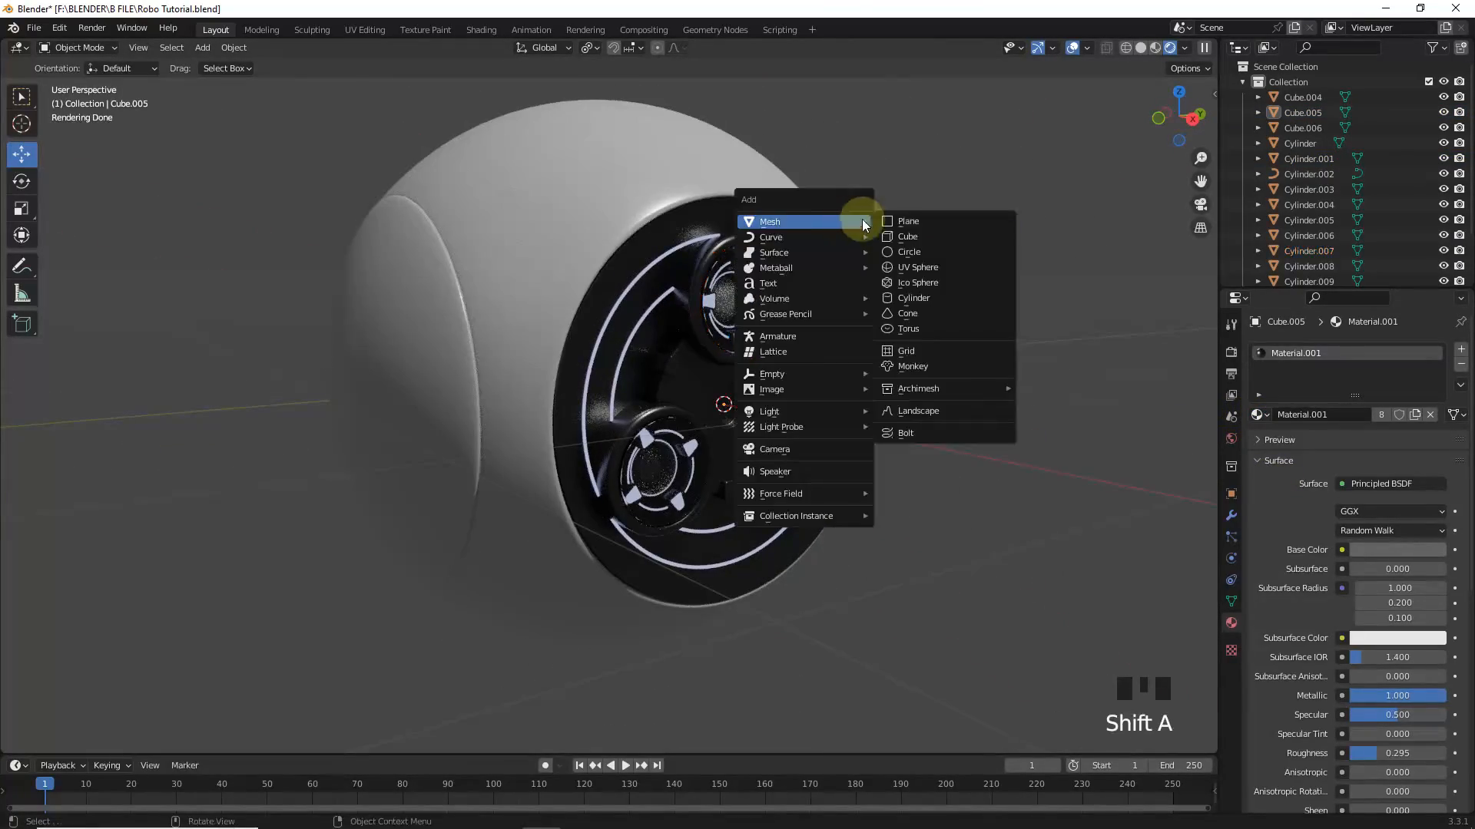
click(902, 218)
drag(726, 338, 666, 619)
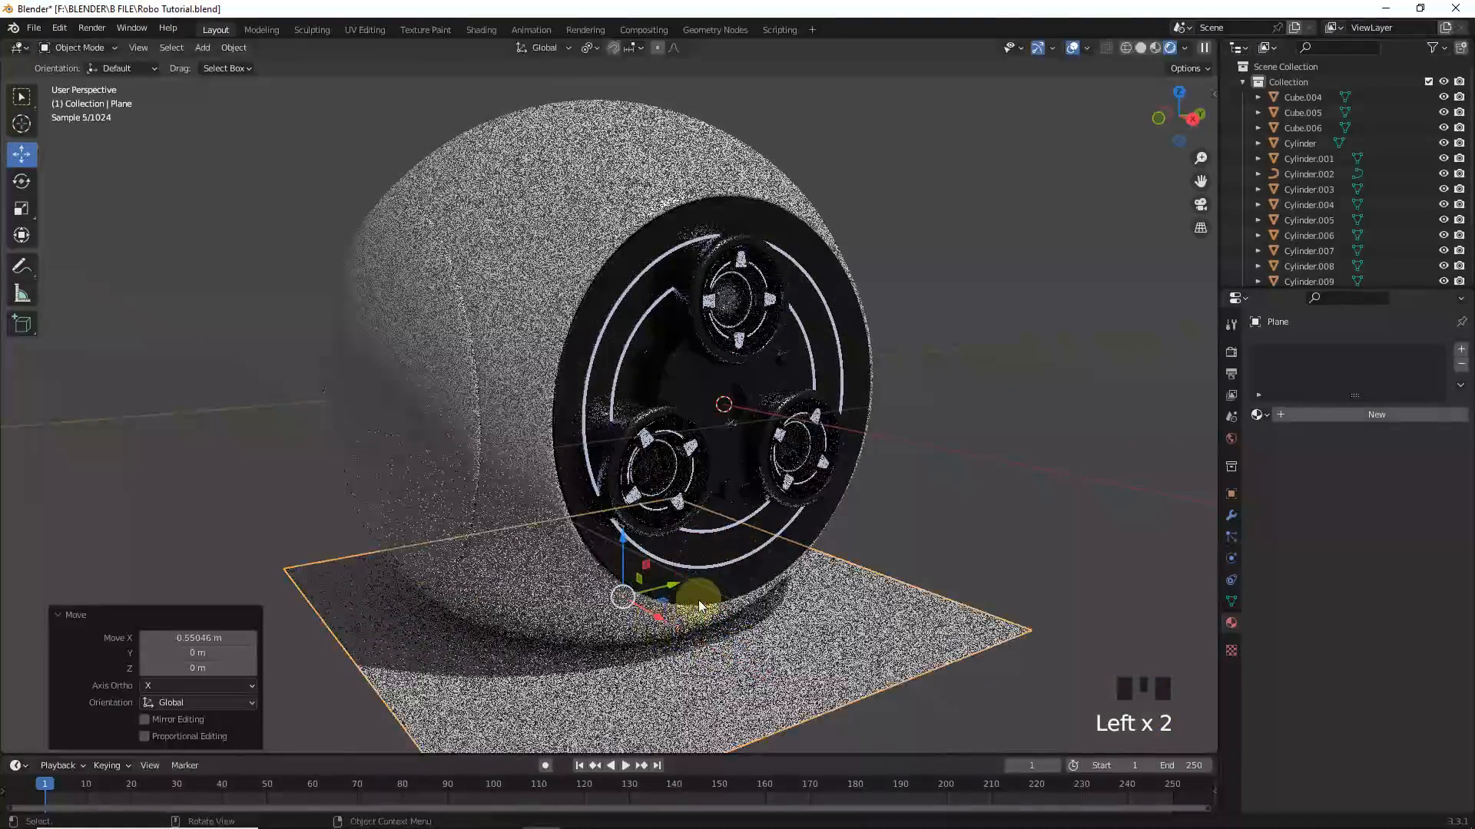
scroll(691, 584, down, 4)
middle_drag(649, 507, 630, 468)
drag(607, 487, 608, 501)
Step: Scale the plane up into a wide floor and lower it to the underside of the sphere
key(s)
middle_drag(721, 447, 698, 421)
click(895, 512)
drag(647, 510, 647, 533)
middle_drag(744, 448, 814, 491)
scroll(803, 417, up, 3)
middle_drag(803, 417, 964, 438)
Step: Duplicate the floor plane and move the copy about 3.75 m up along Z, above the sphere
click(828, 656)
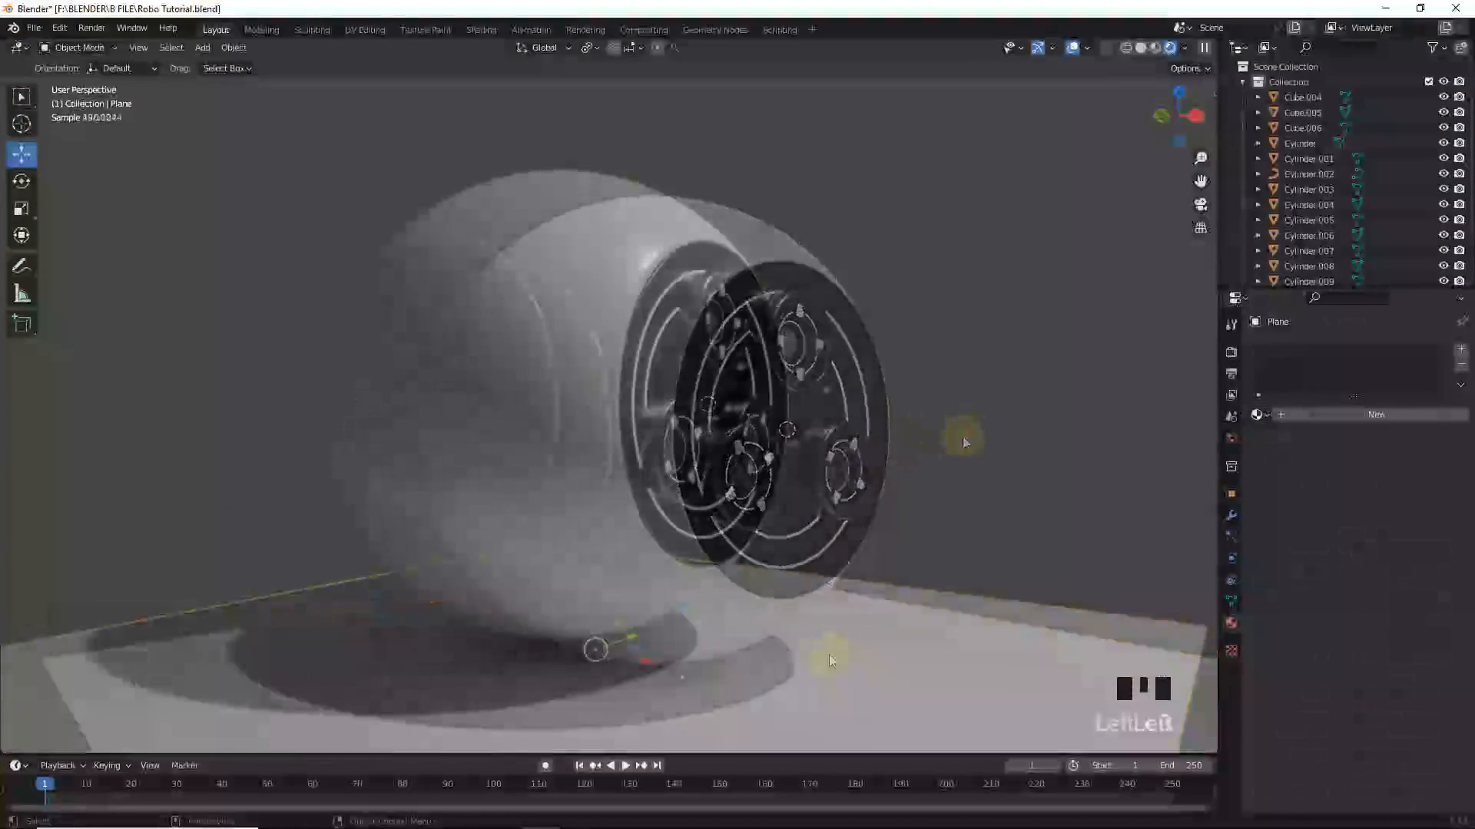
key(shift+d)
key(z)
click(825, 98)
Step: Give the upper plane a new material with a white Emission surface of strength 2.100
click(1403, 414)
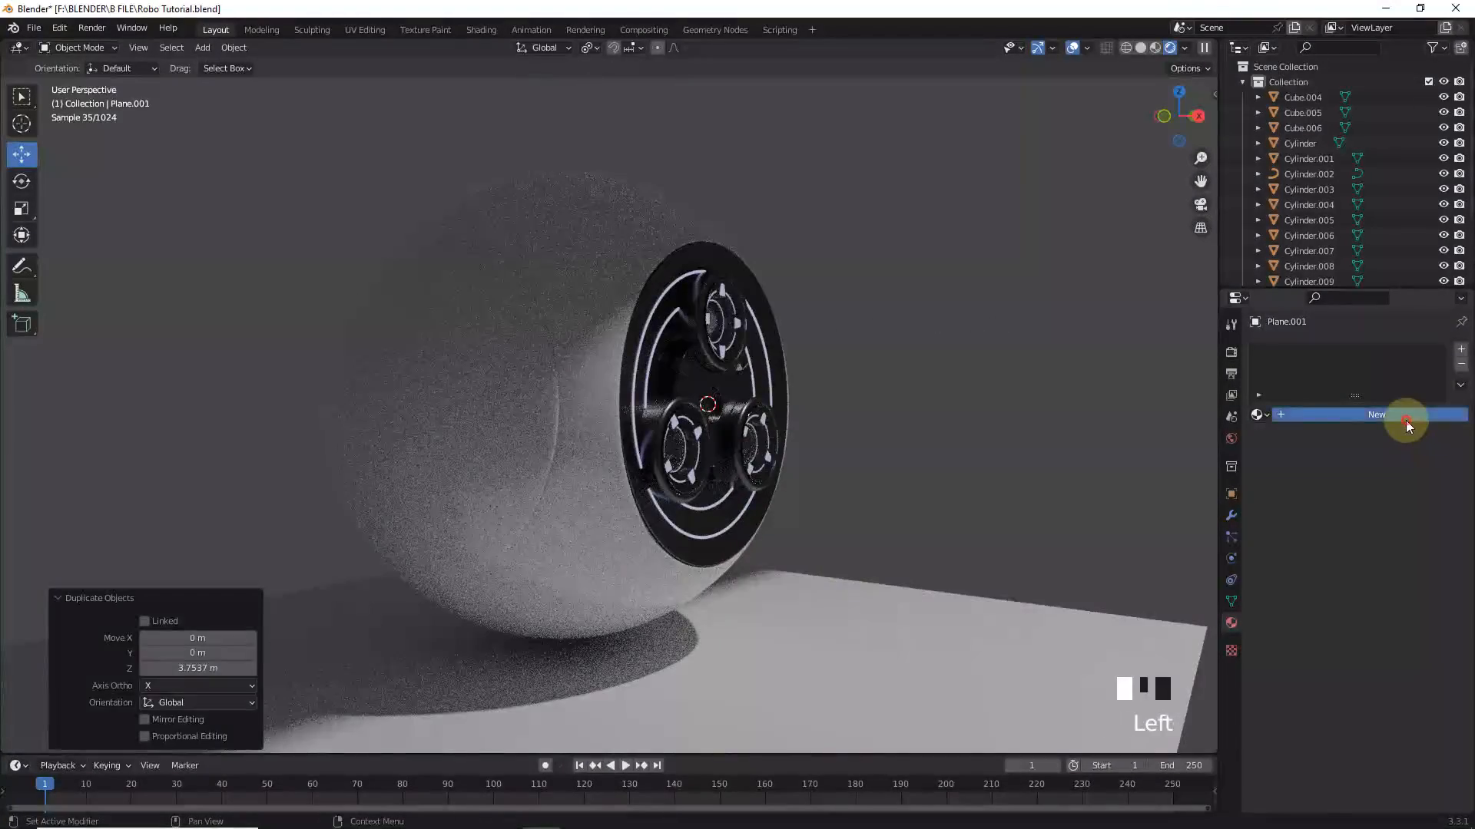
click(1387, 484)
click(1260, 180)
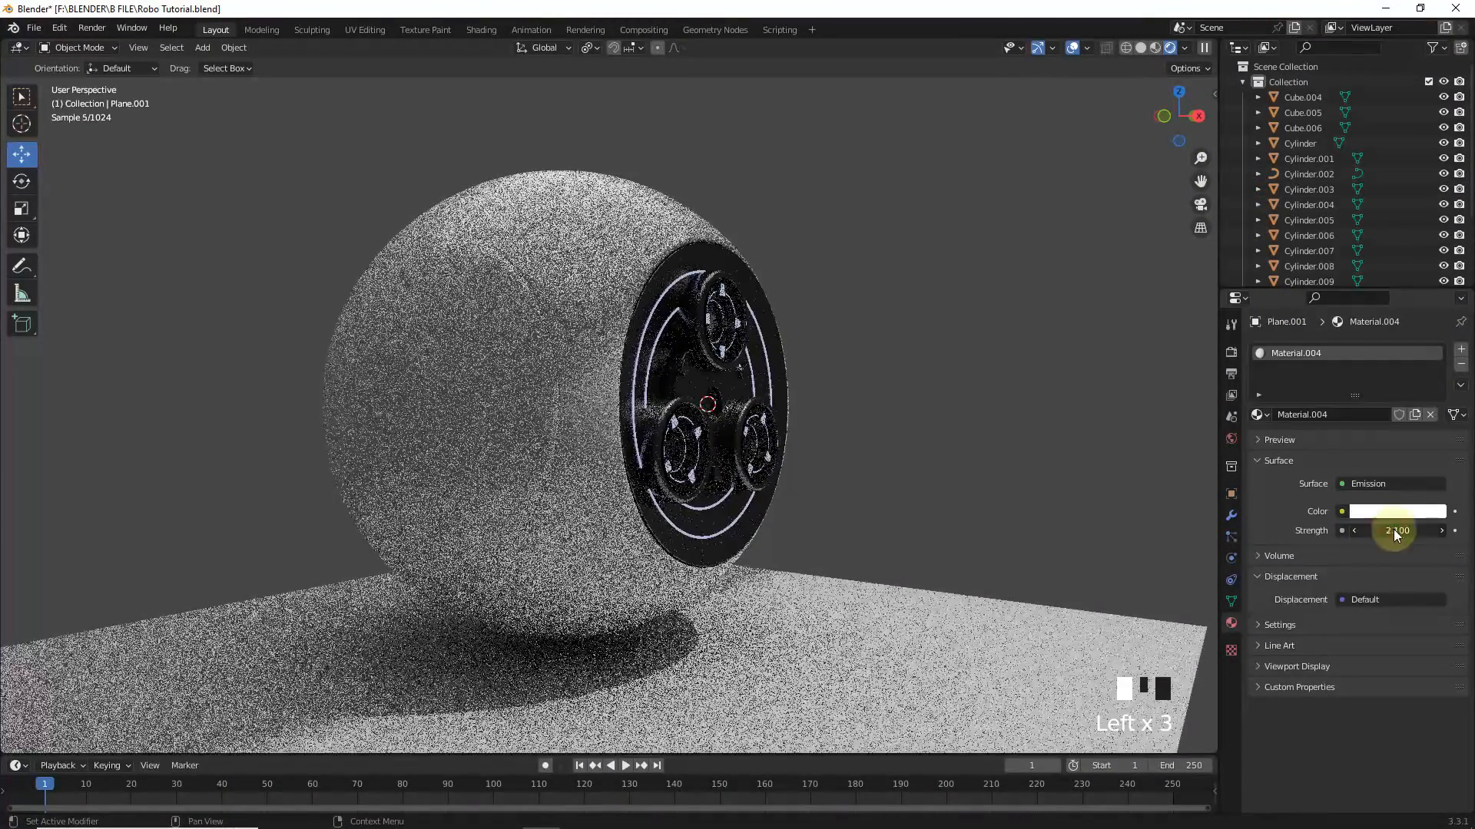
Step: Set the world background colour to black, with an HSV value of 0.000
click(1231, 439)
click(1394, 447)
drag(1435, 311, 1434, 341)
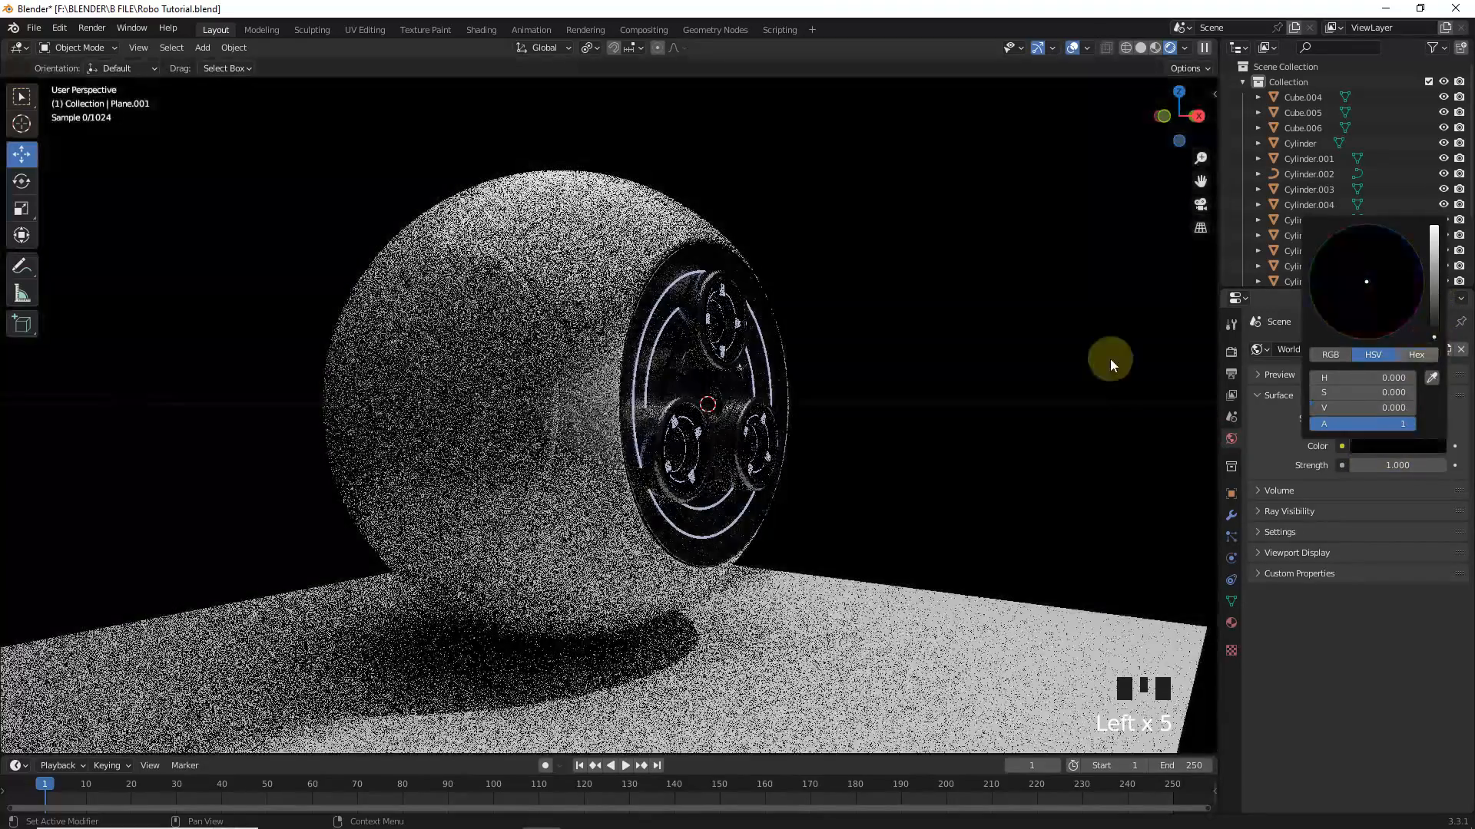
Step: Hide the Light object in the viewport and check the robot lit by the emissive plane from another angle
scroll(873, 462, down, 2)
middle_drag(873, 463, 814, 483)
scroll(1315, 217, down, 9)
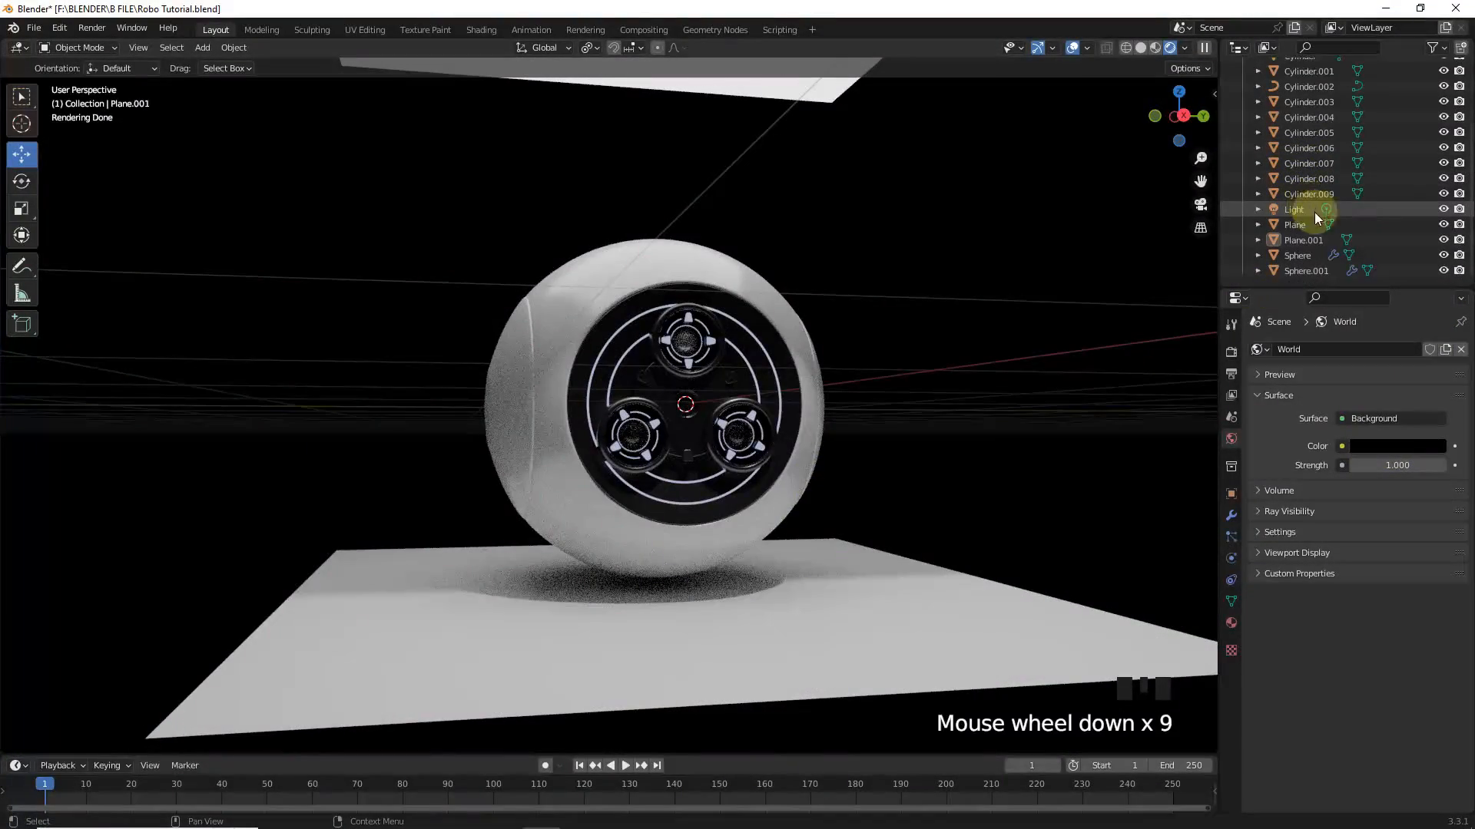
click(1443, 209)
middle_drag(795, 412, 721, 456)
scroll(905, 449, up, 2)
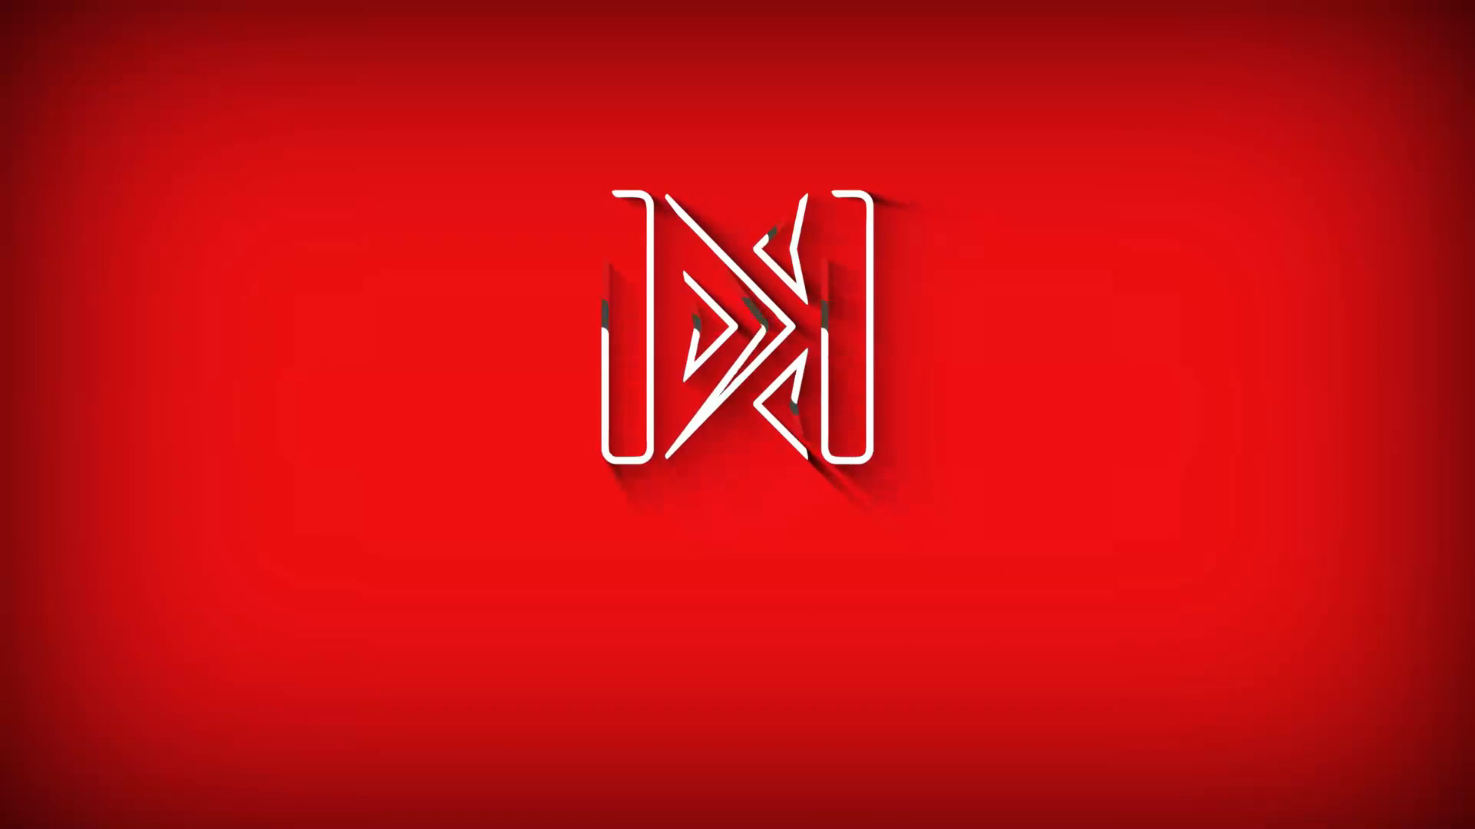